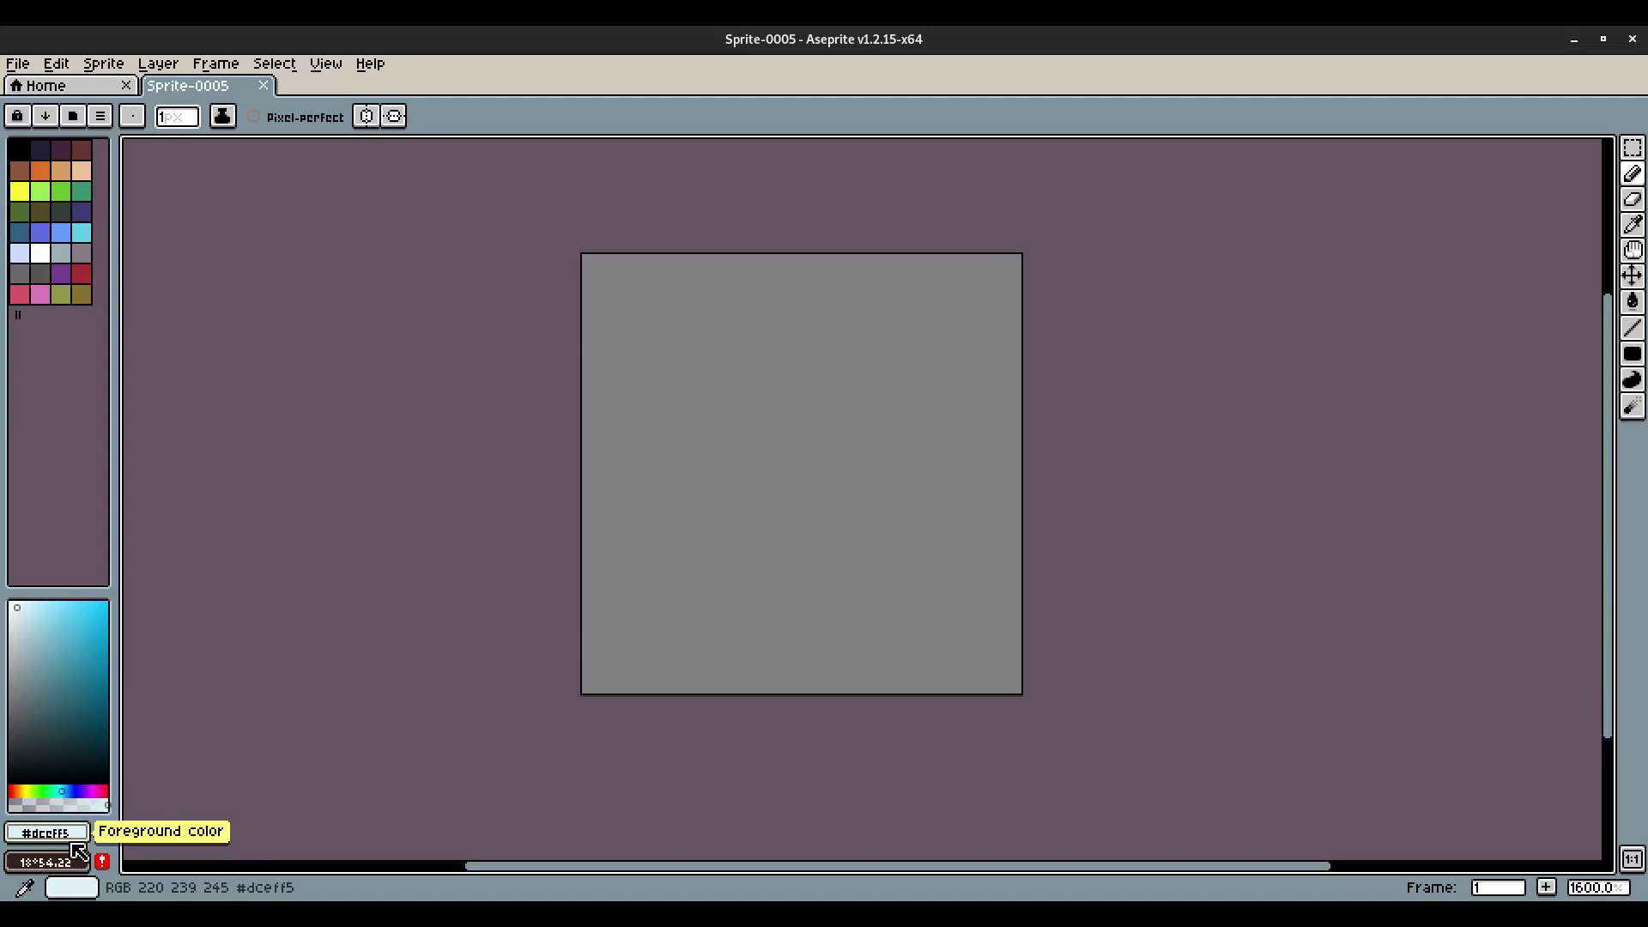
Flood-fill the canvas with pale blue and pick a deeper 194°17.91 blue to draw with.
key(g)
click(811, 470)
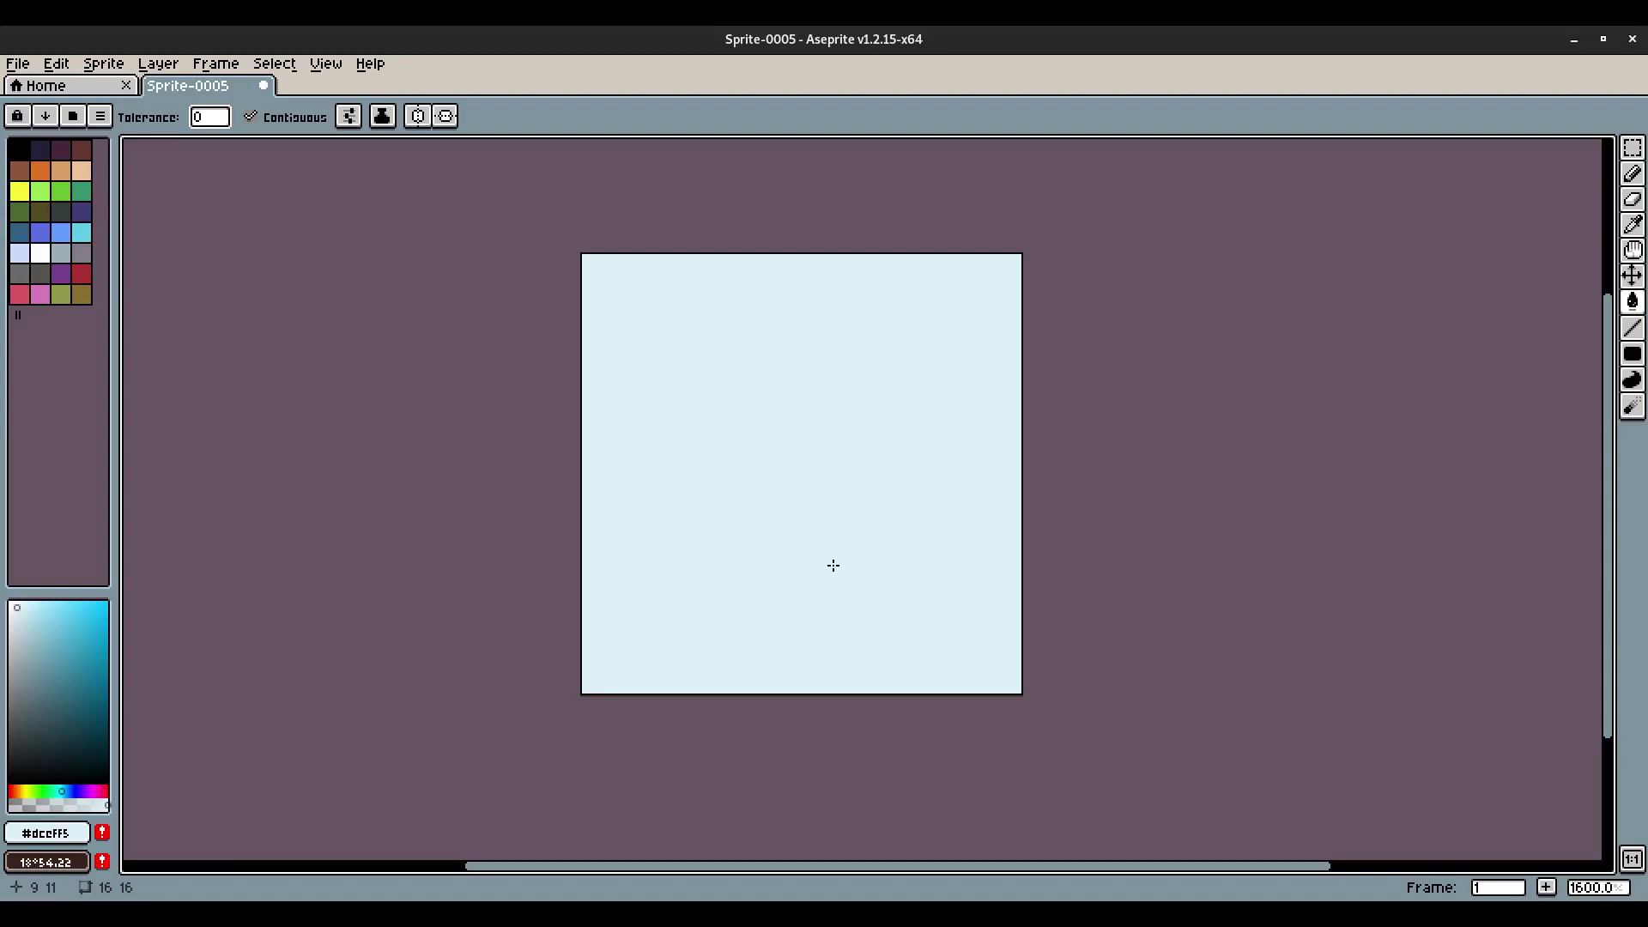
click(26, 614)
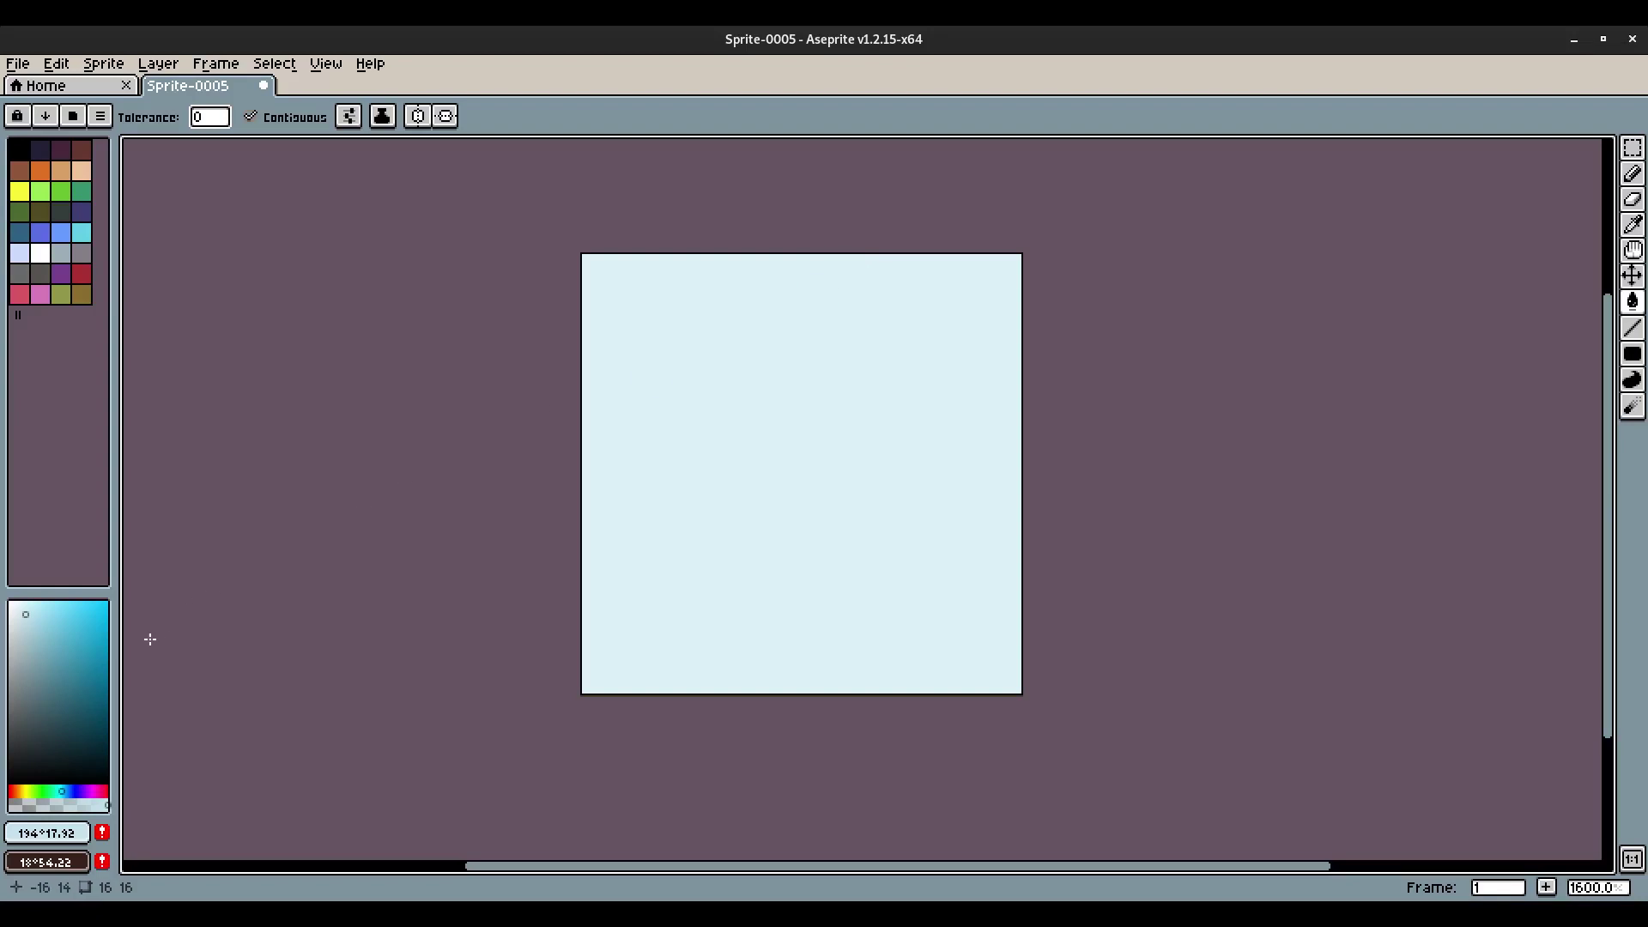
click(27, 618)
click(26, 617)
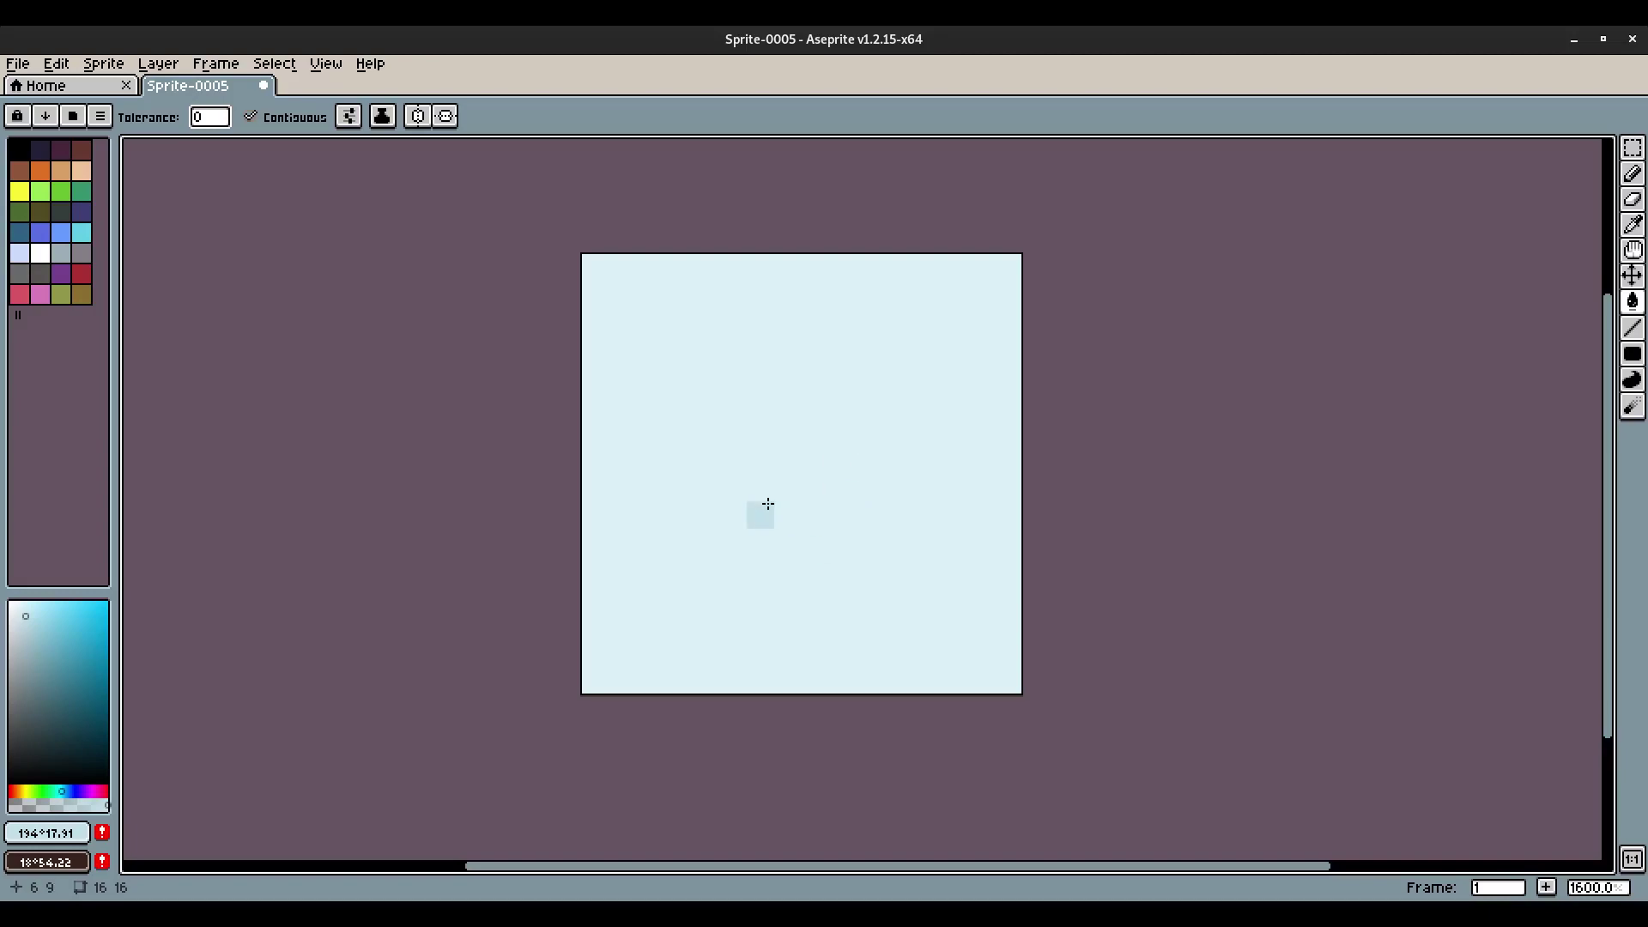
Turn on Tiled Mode in both axes to preview the repeating tile.
click(326, 65)
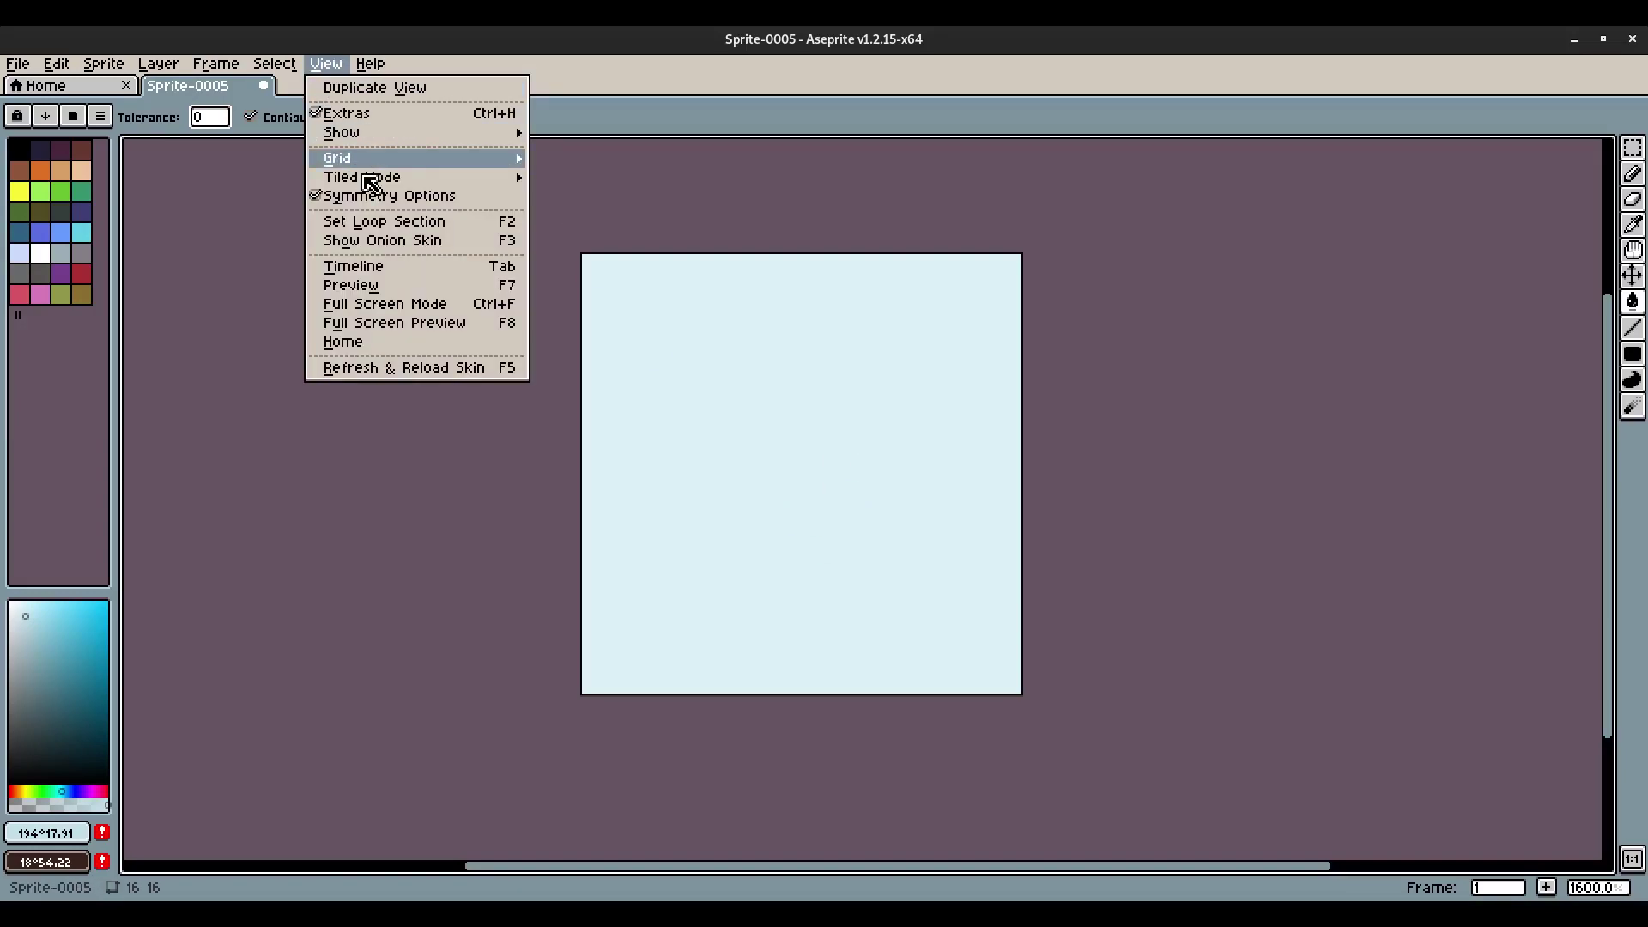
mouse_move(386, 184)
click(634, 197)
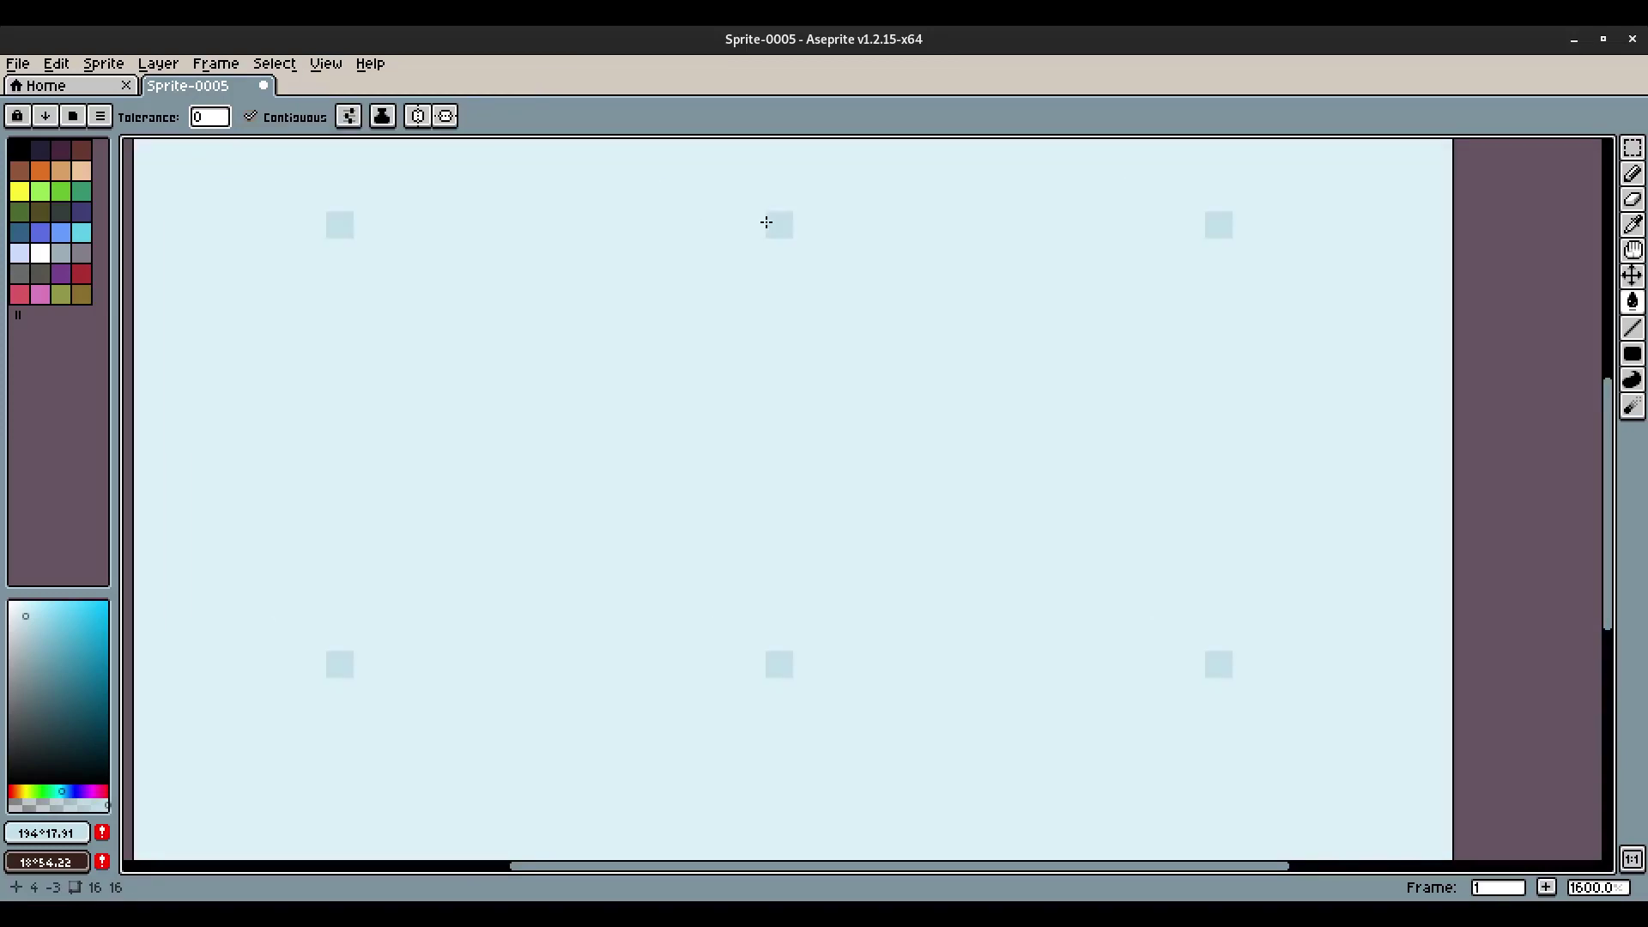
scroll(1133, 446, down, 3)
scroll(1120, 468, up, 2)
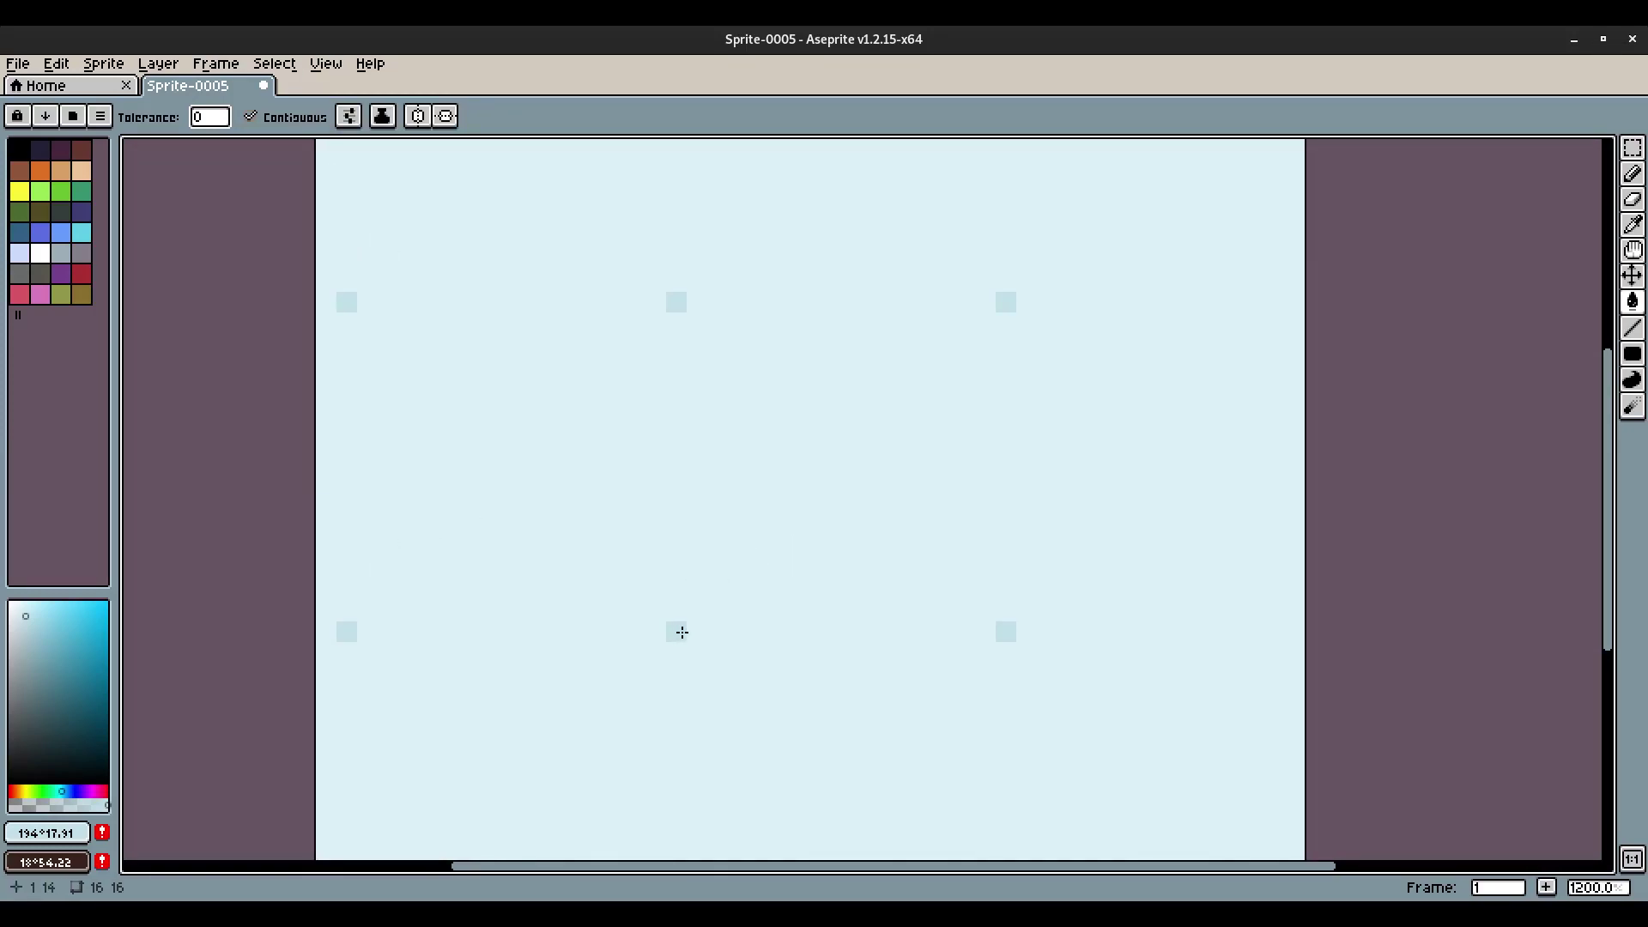
Draw a wavy diagonal drift band with the pixel-perfect Pencil.
key(b)
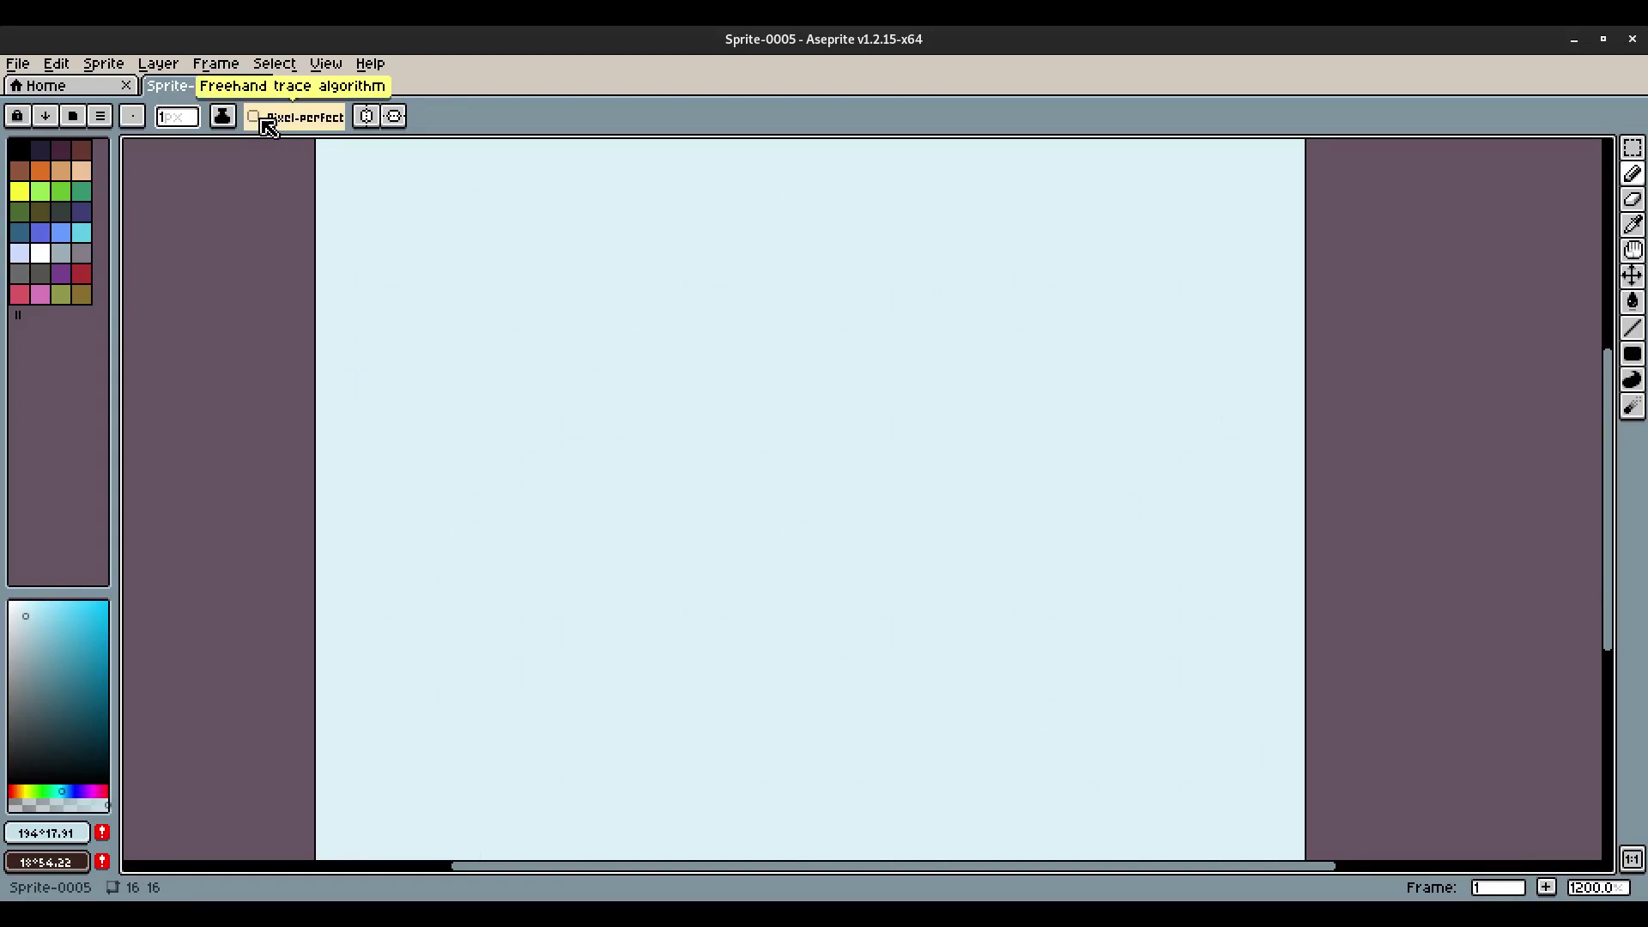
mouse_move(1637, 176)
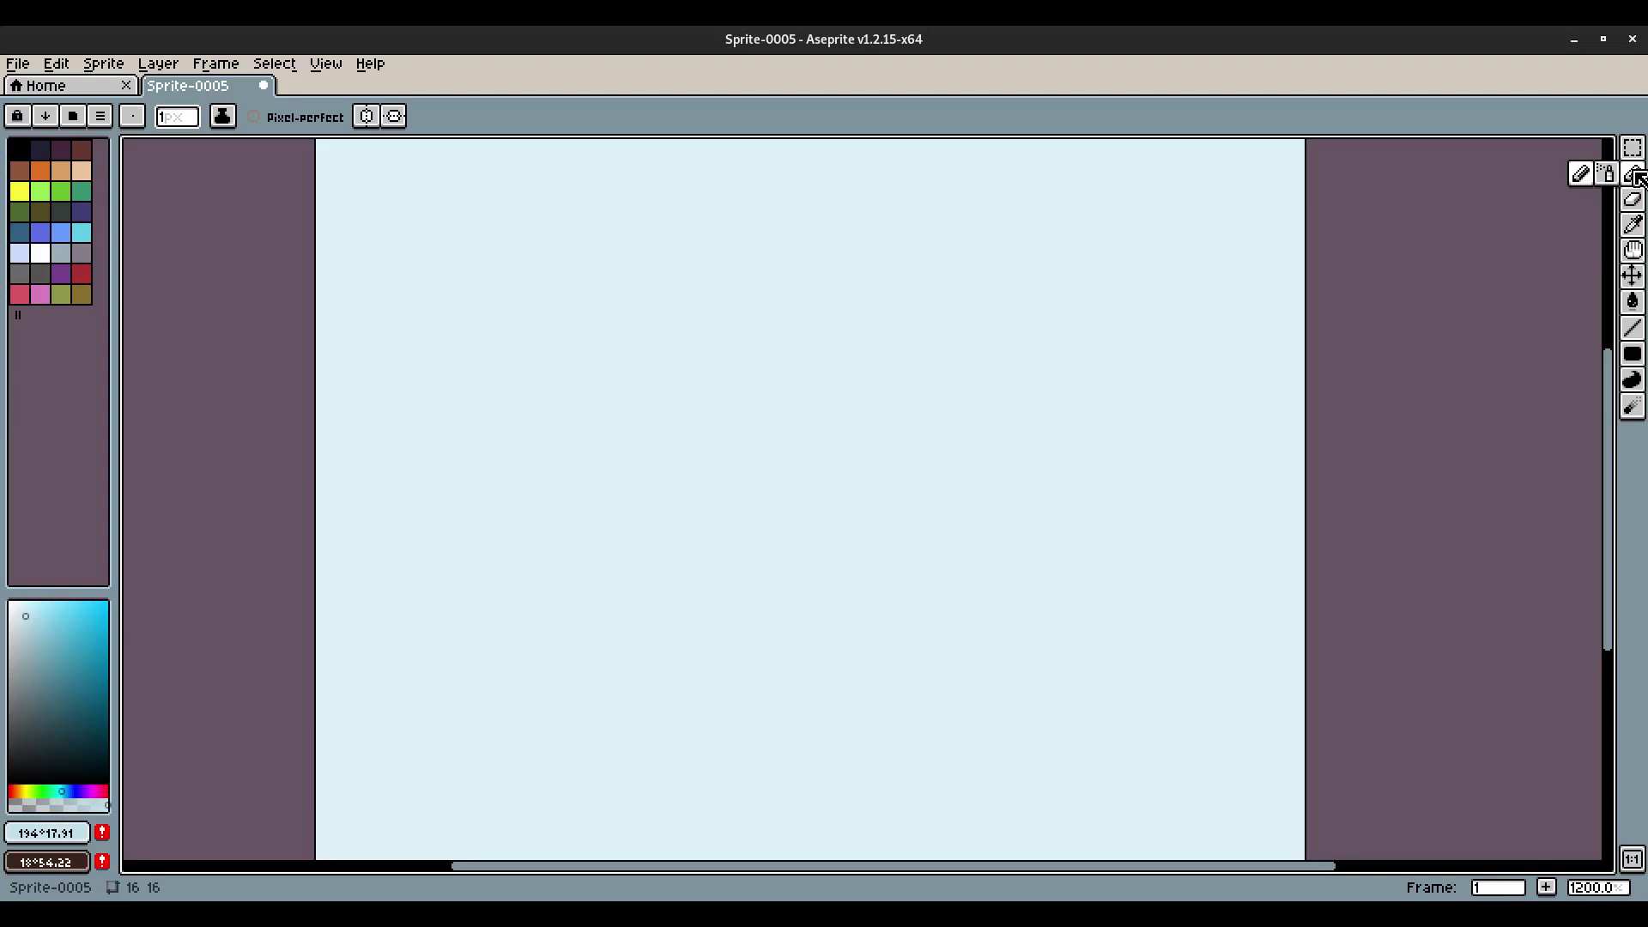
click(254, 117)
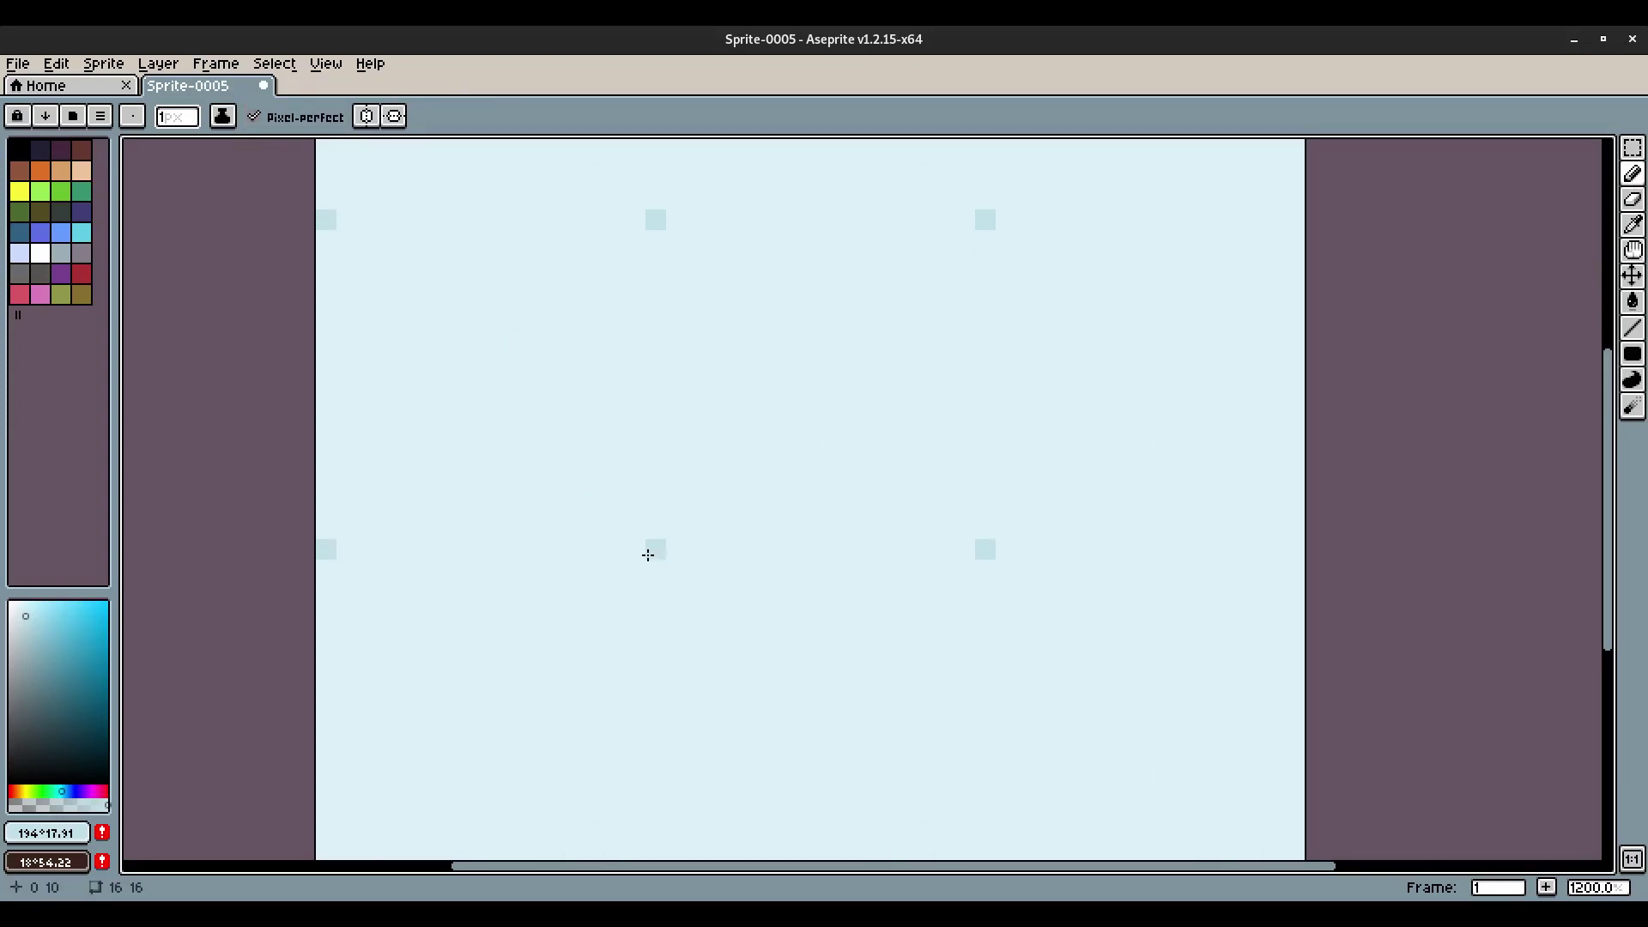
mouse_move(613, 652)
mouse_down()
mouse_move(734, 622)
mouse_move(861, 380)
mouse_move(942, 336)
mouse_move(996, 343)
mouse_up()
scroll(1133, 394, down, 5)
scroll(1137, 392, up, 3)
scroll(1137, 392, down, 3)
scroll(1133, 393, up, 7)
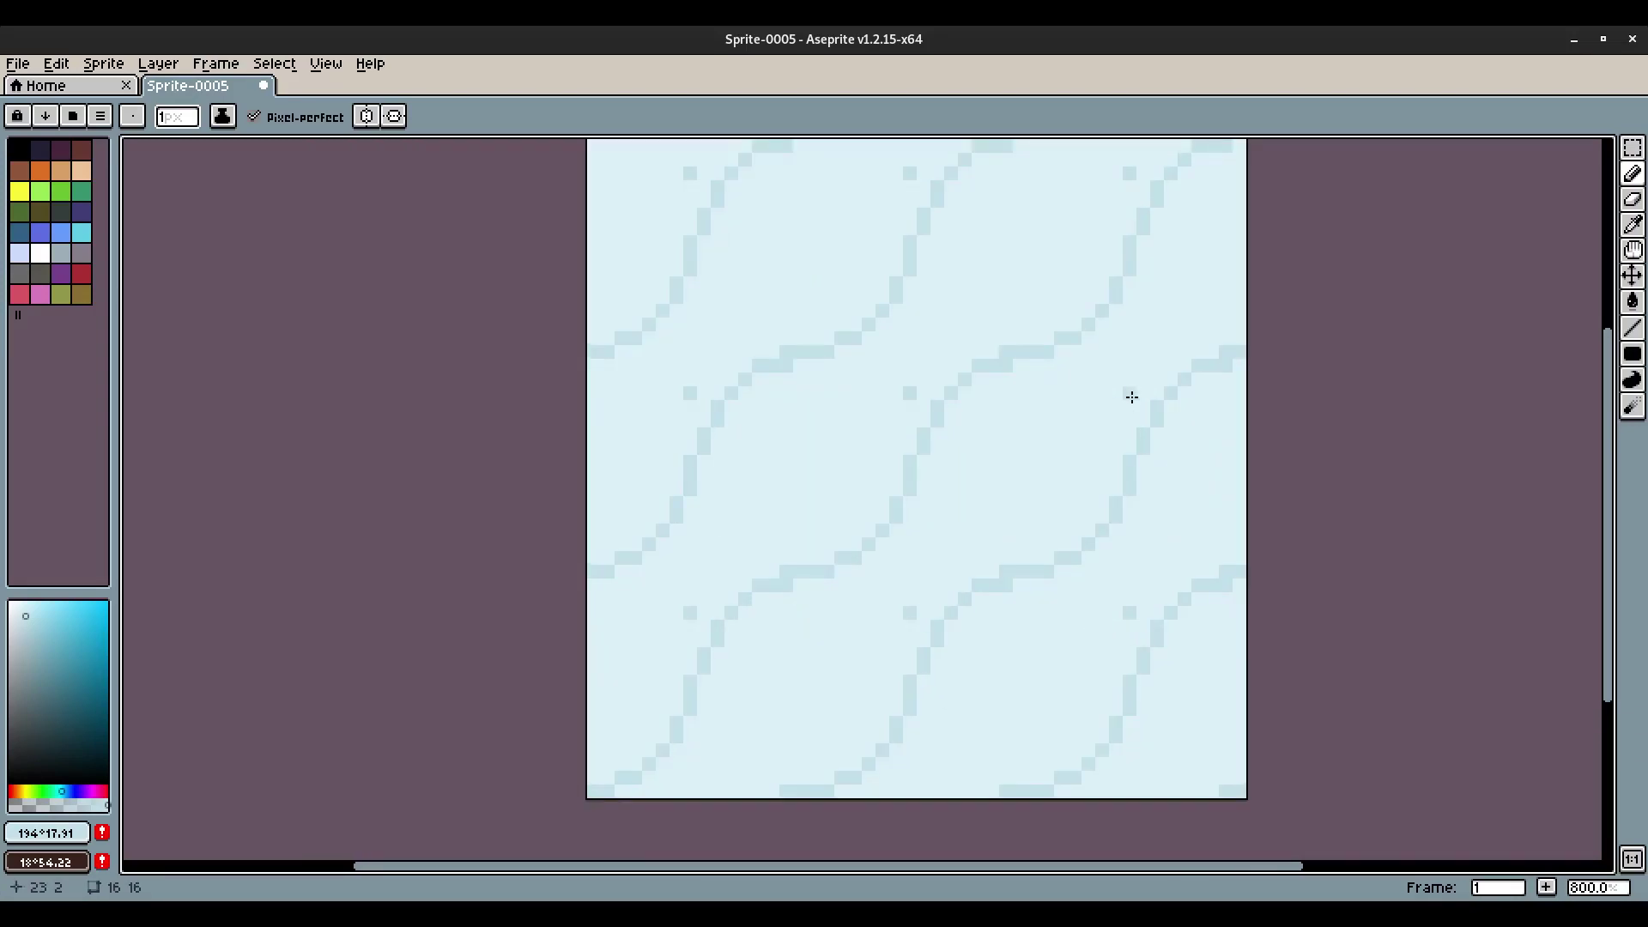
Paint over a stray band pixel with the sampled background blue.
drag(1046, 360, 1019, 460)
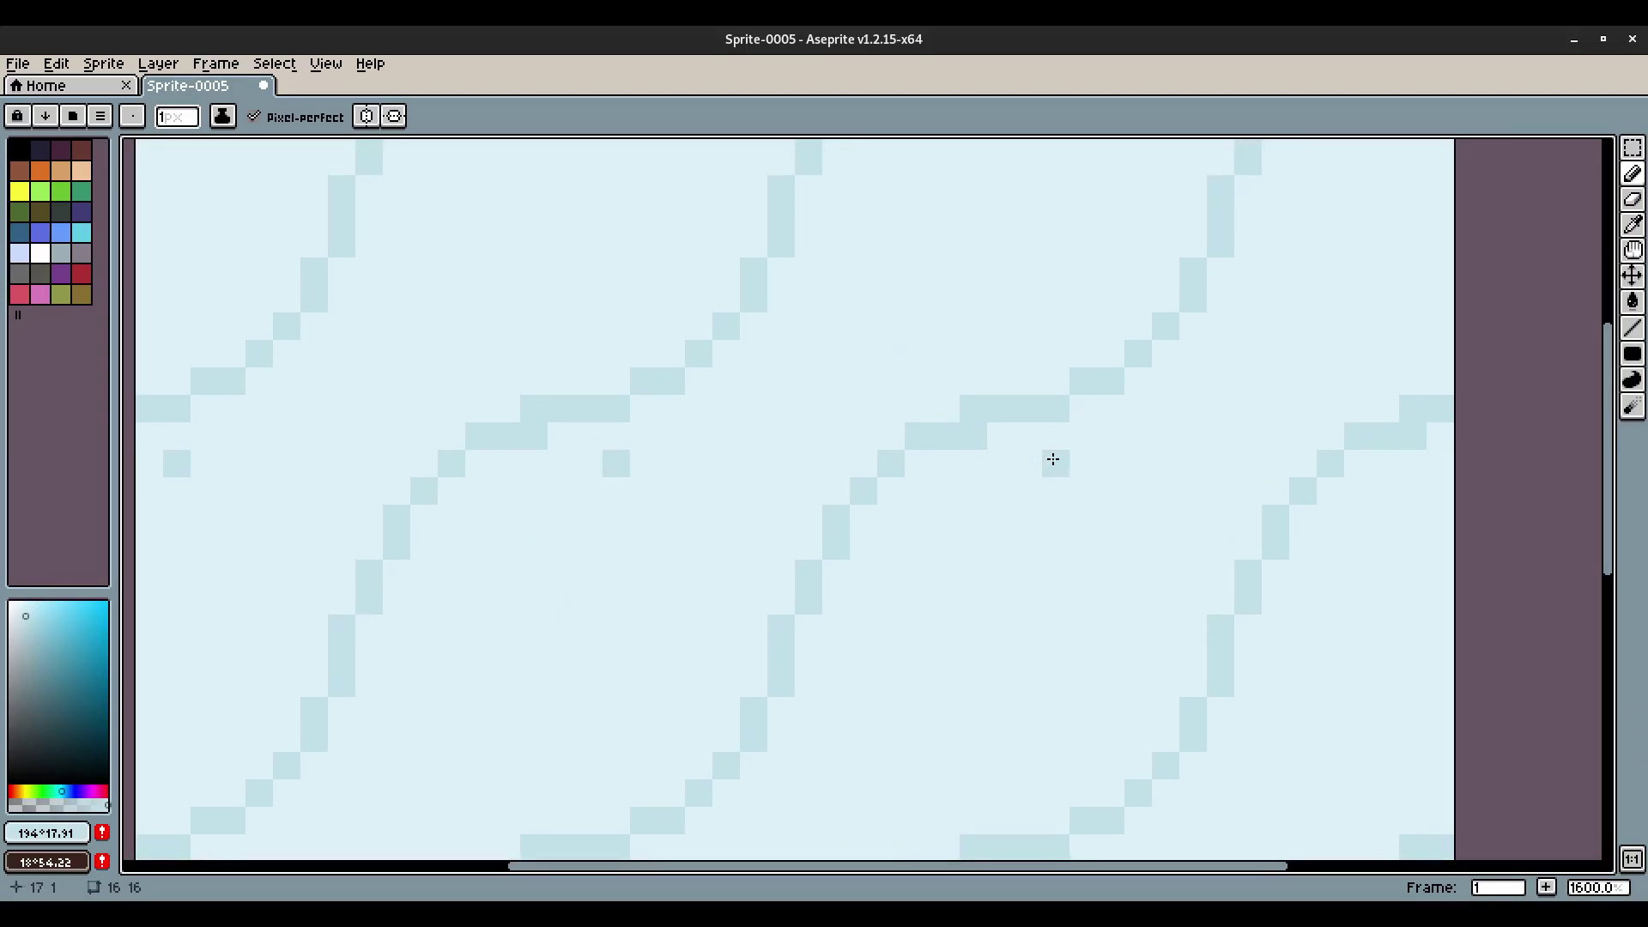
key(i)
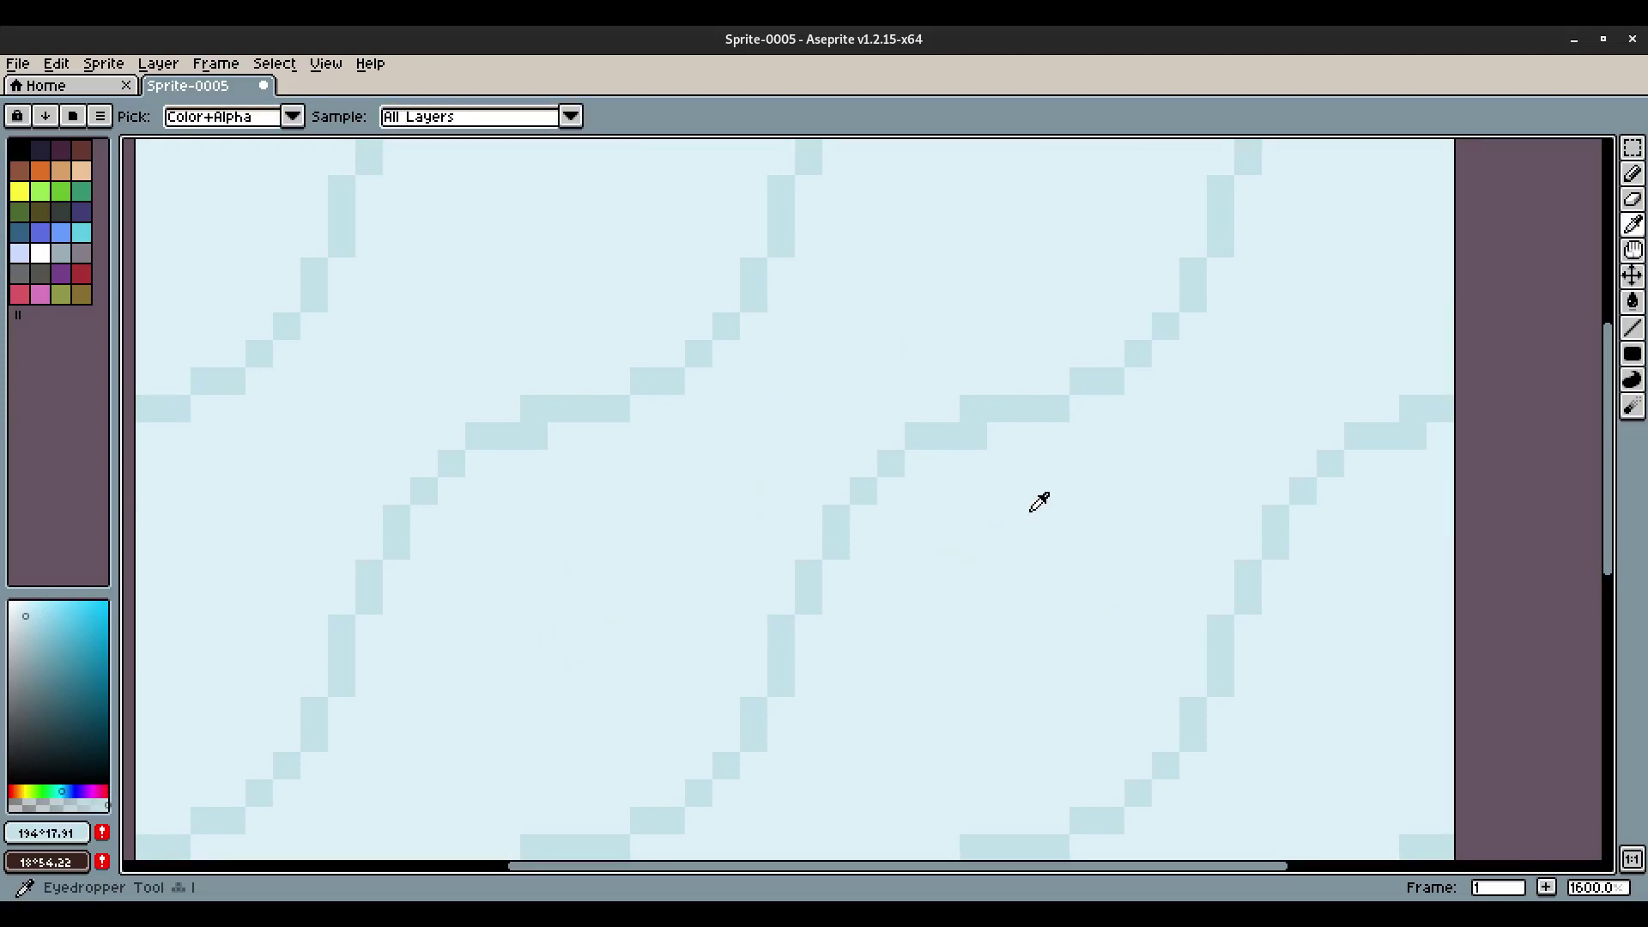
click(1011, 456)
key(b)
click(981, 439)
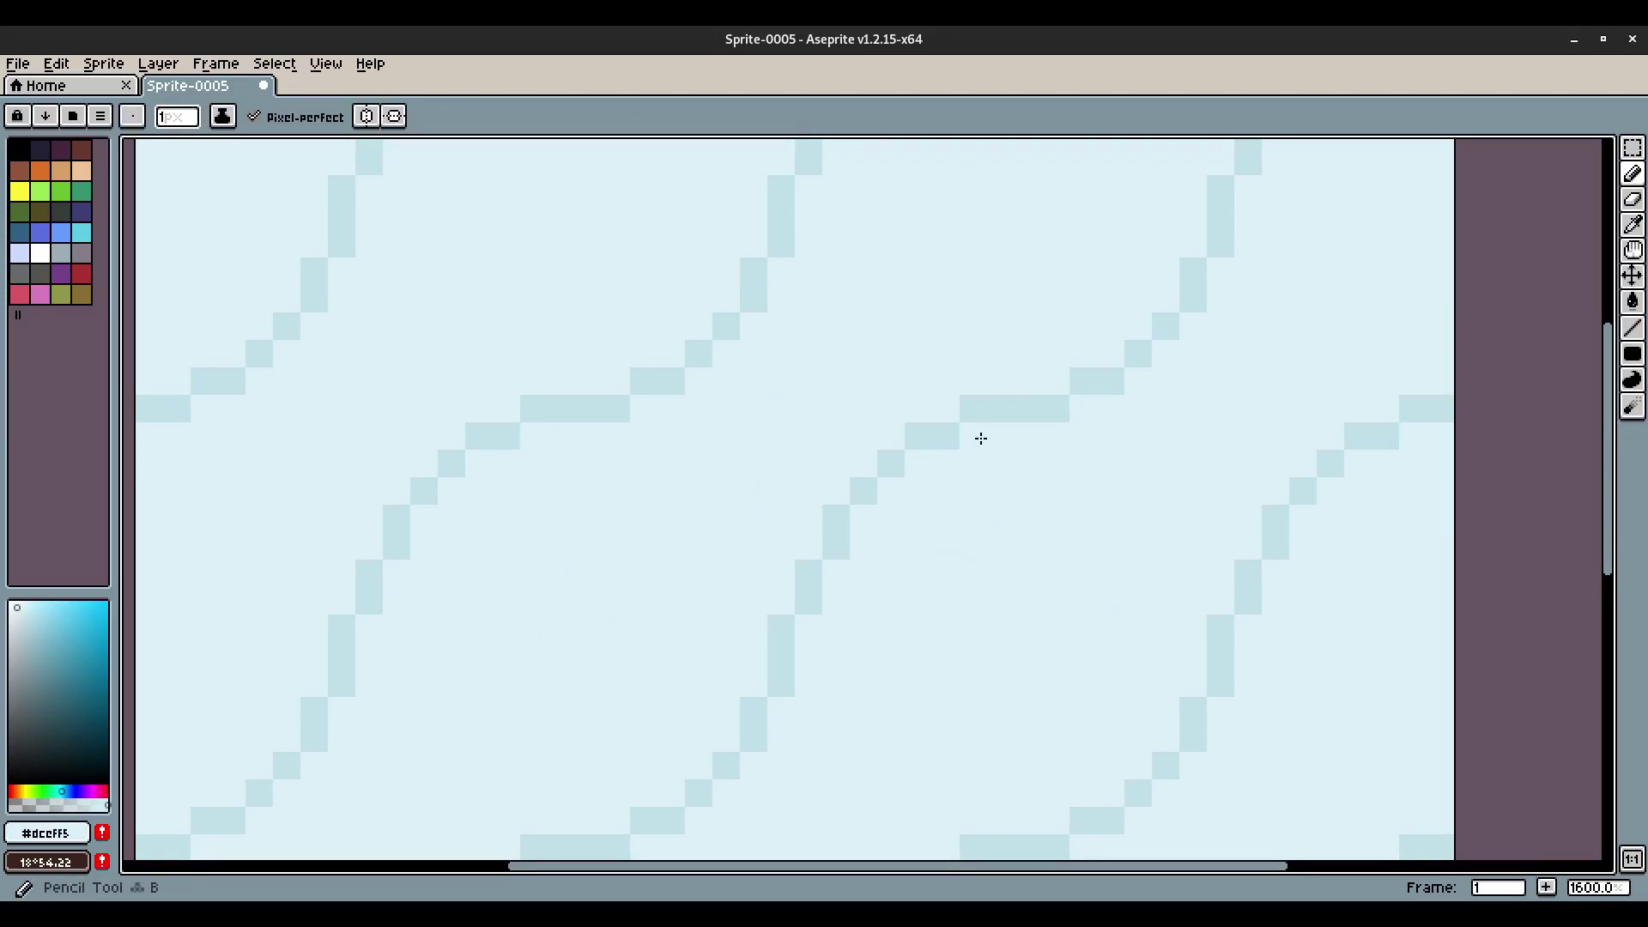
scroll(1049, 531, down, 4)
scroll(1063, 562, up, 2)
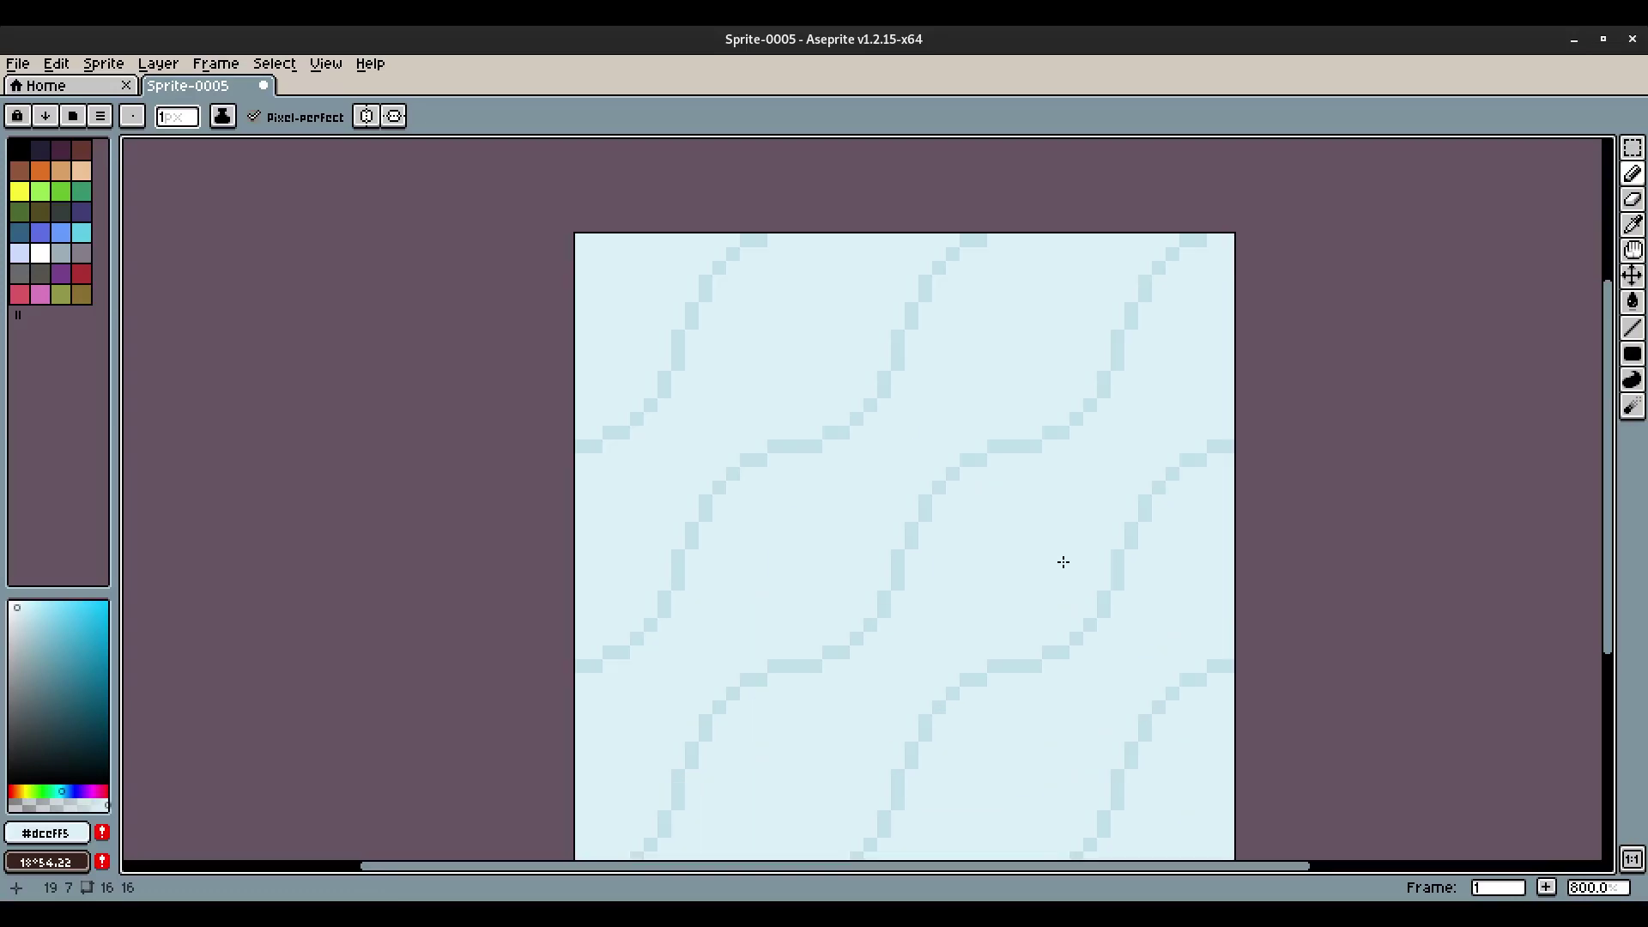
drag(1063, 562, 996, 474)
drag(1362, 490, 1332, 489)
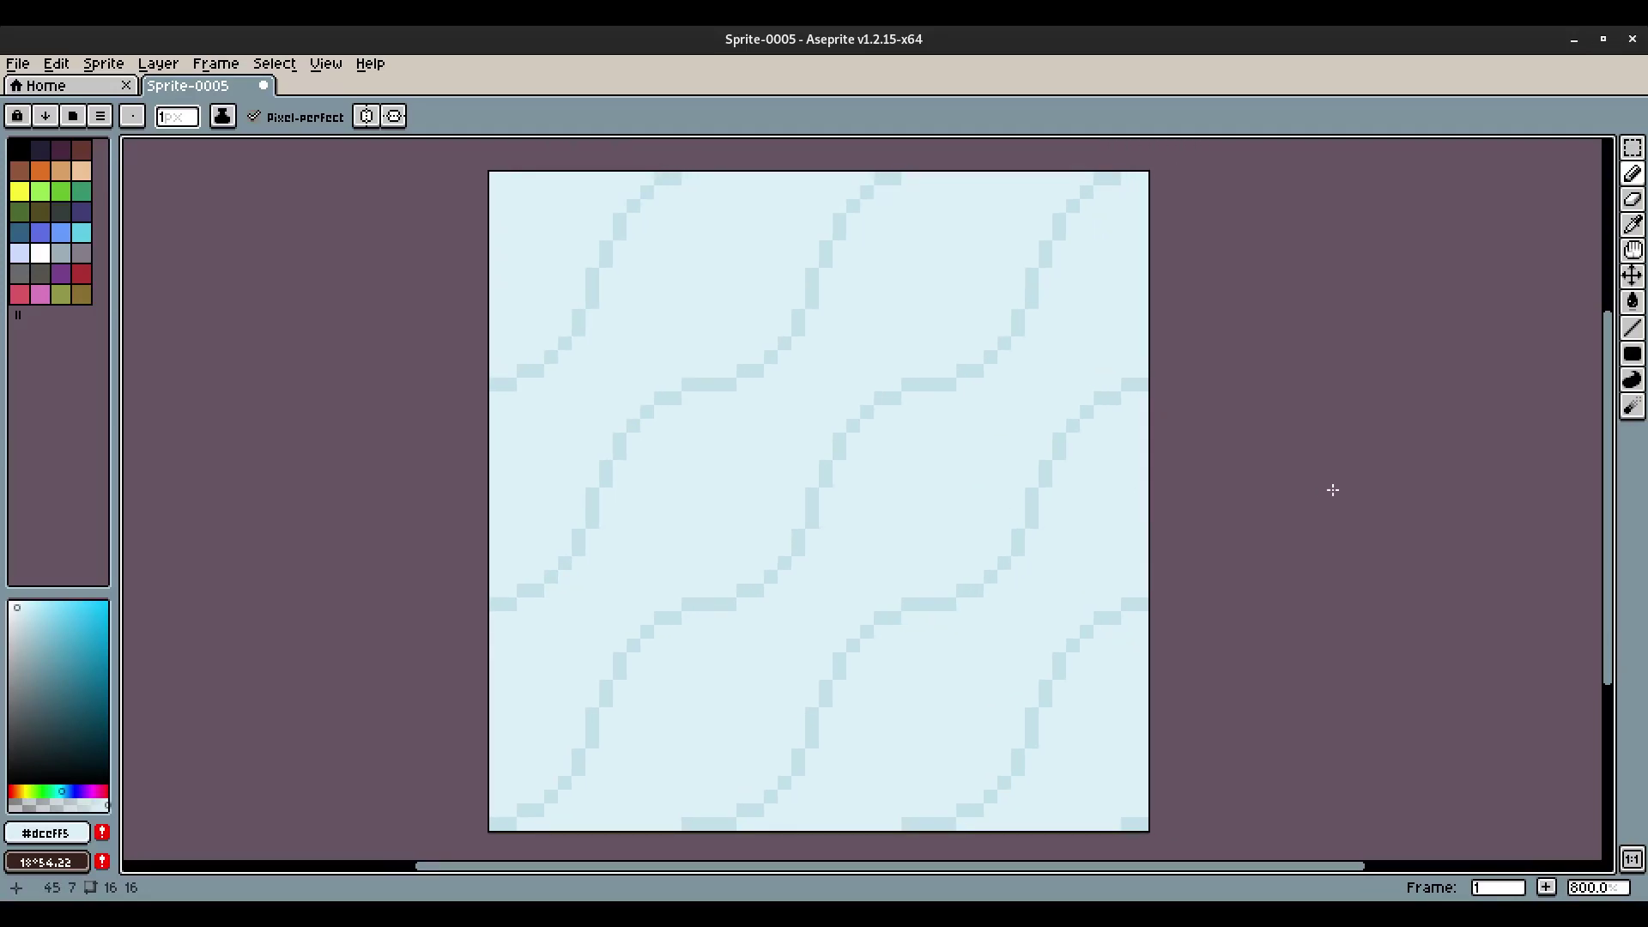
scroll(1181, 611, down, 1)
scroll(1153, 607, up, 1)
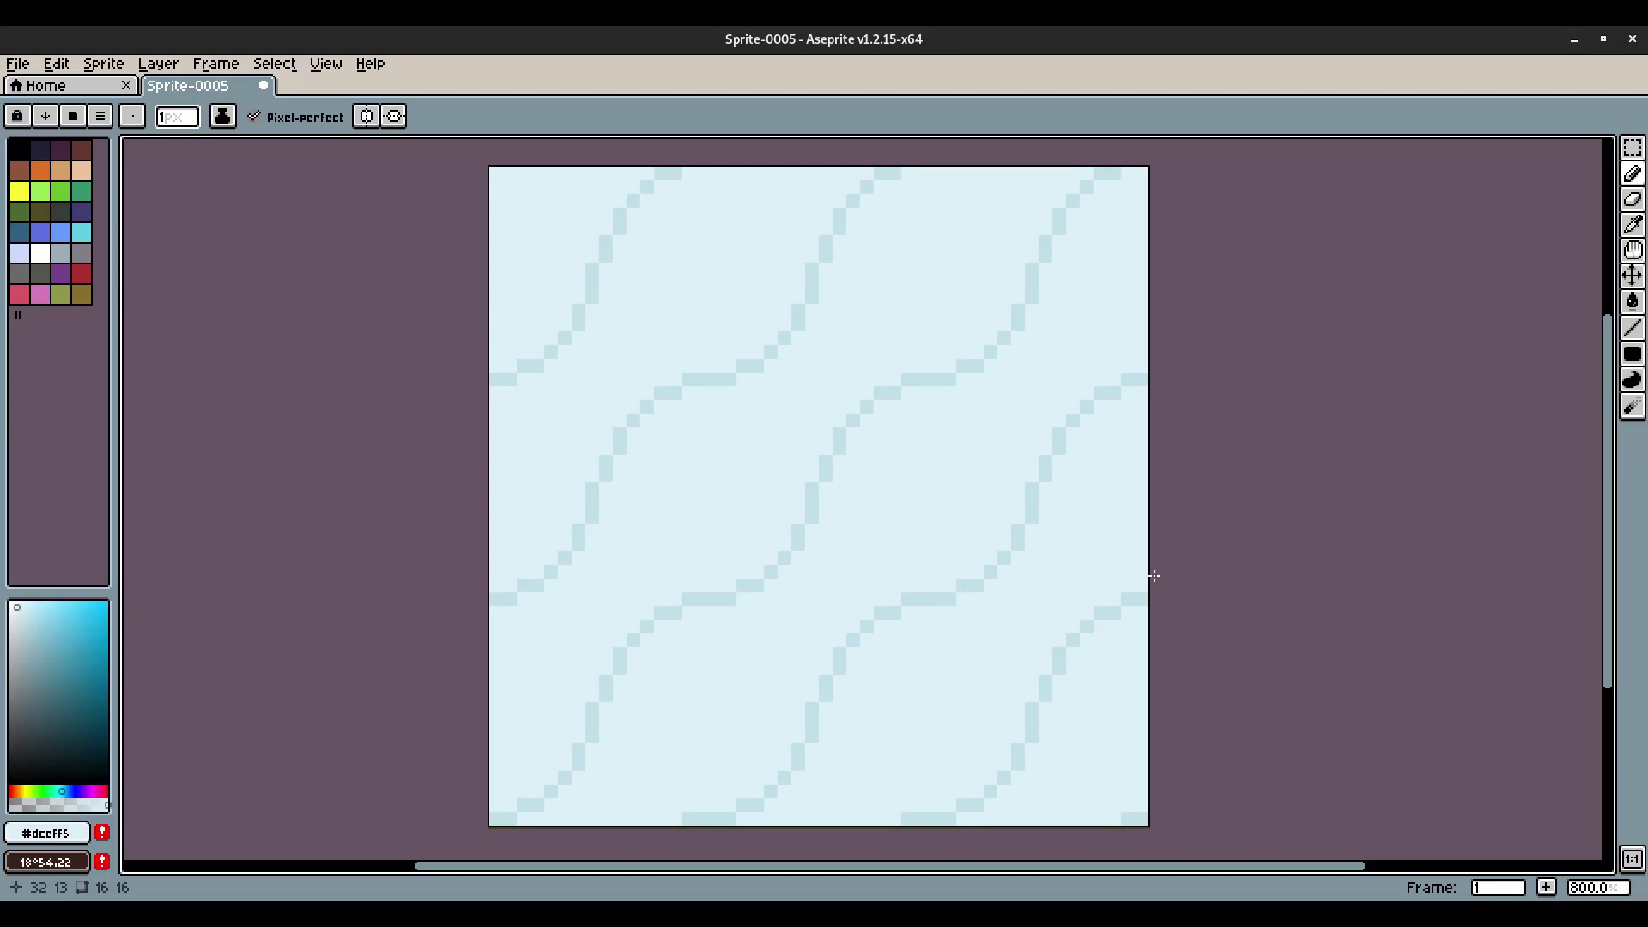
scroll(1153, 576, up, 2)
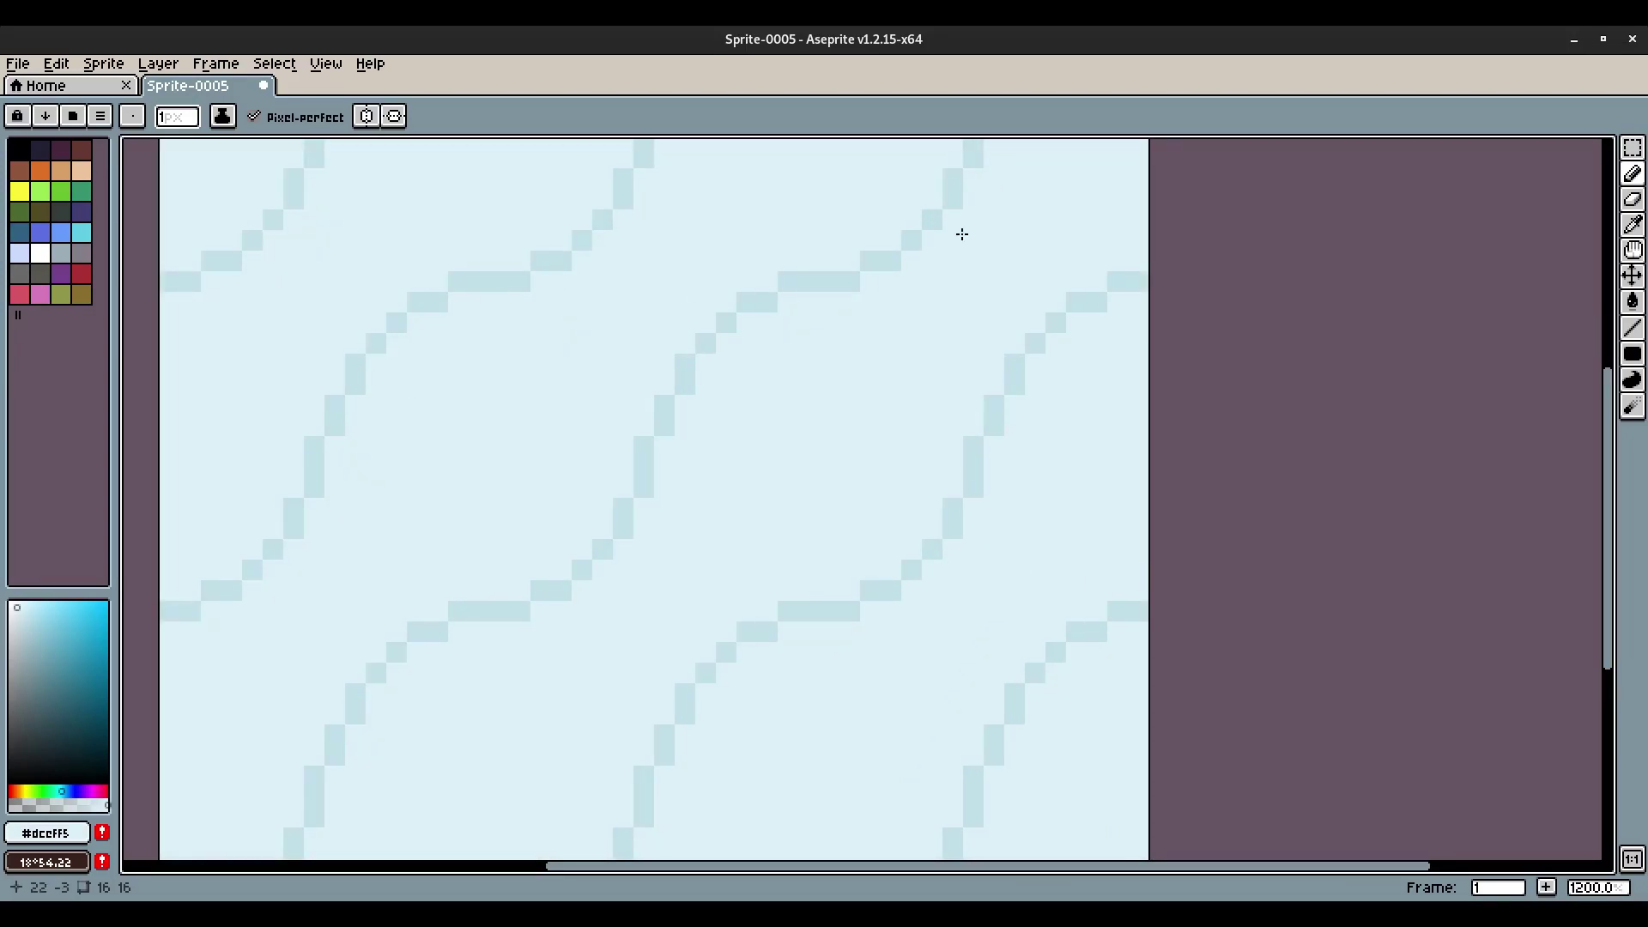
Turn off Pixel-perfect and thicken the wave band with sampled #c0e0e9.
drag(977, 187, 1080, 395)
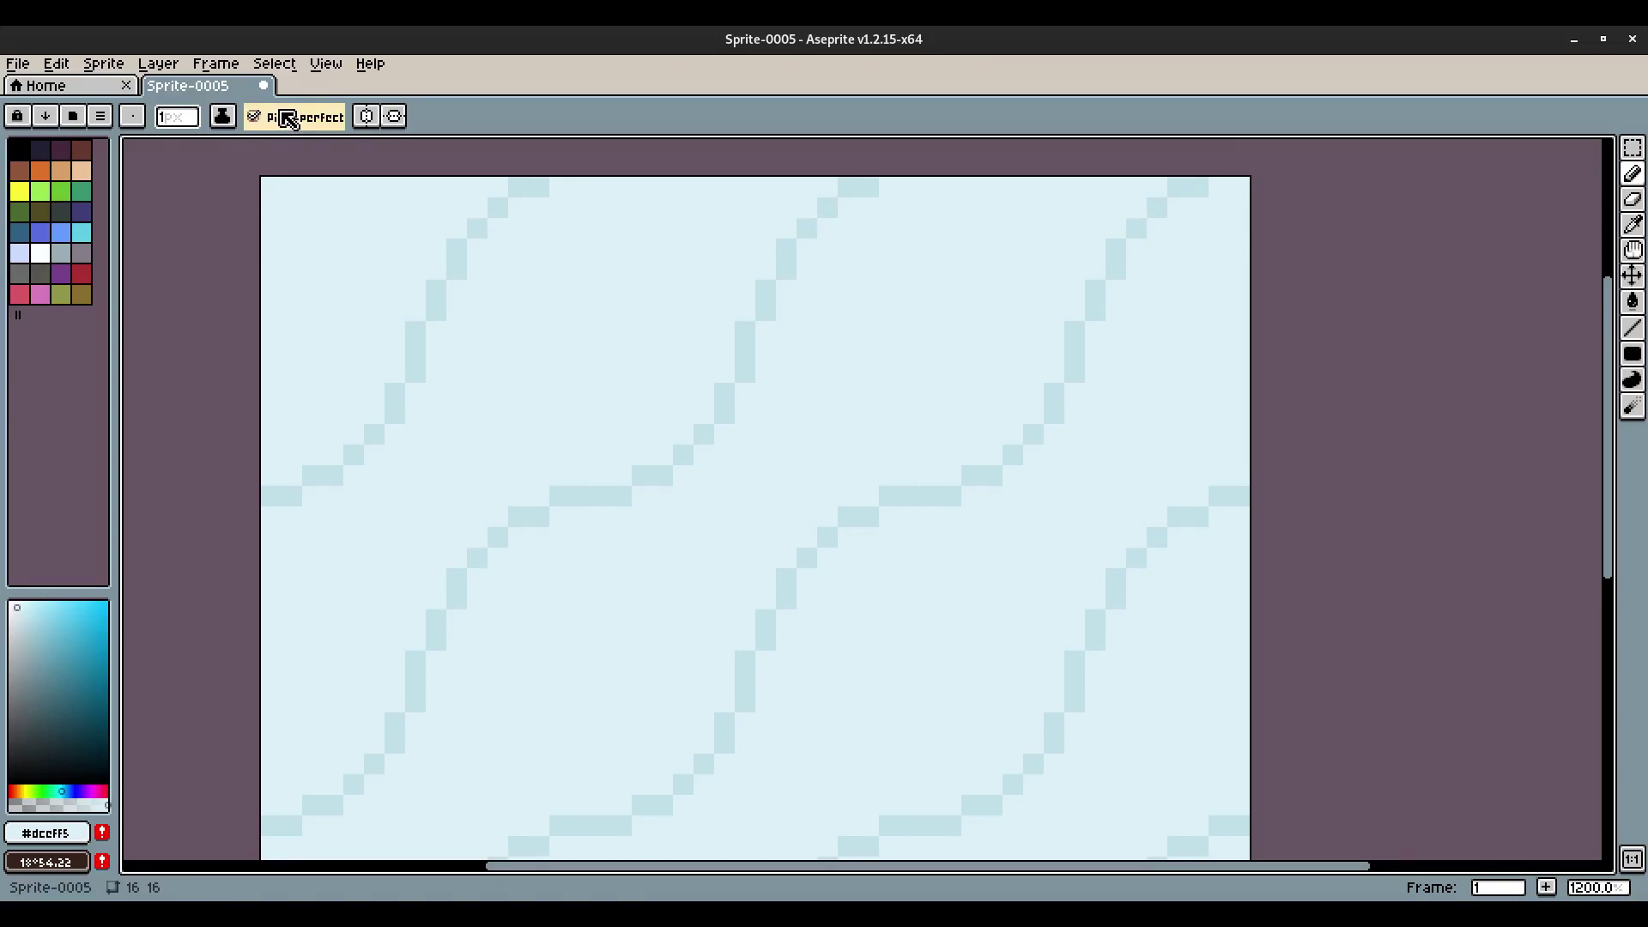
click(254, 117)
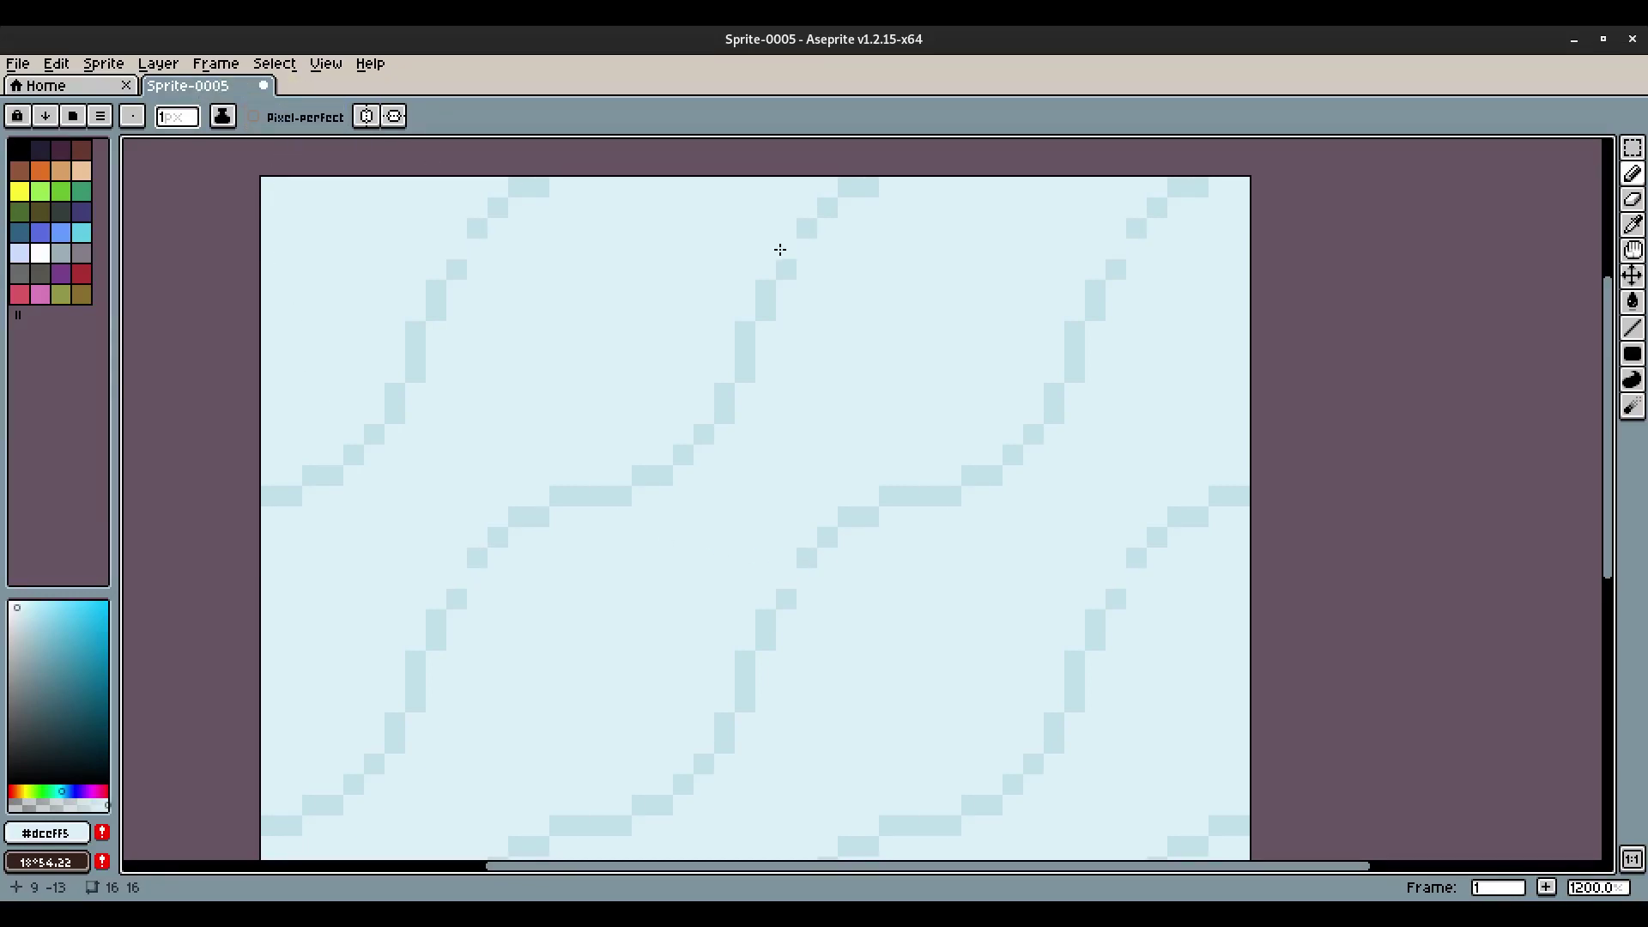
alt+click(1181, 207)
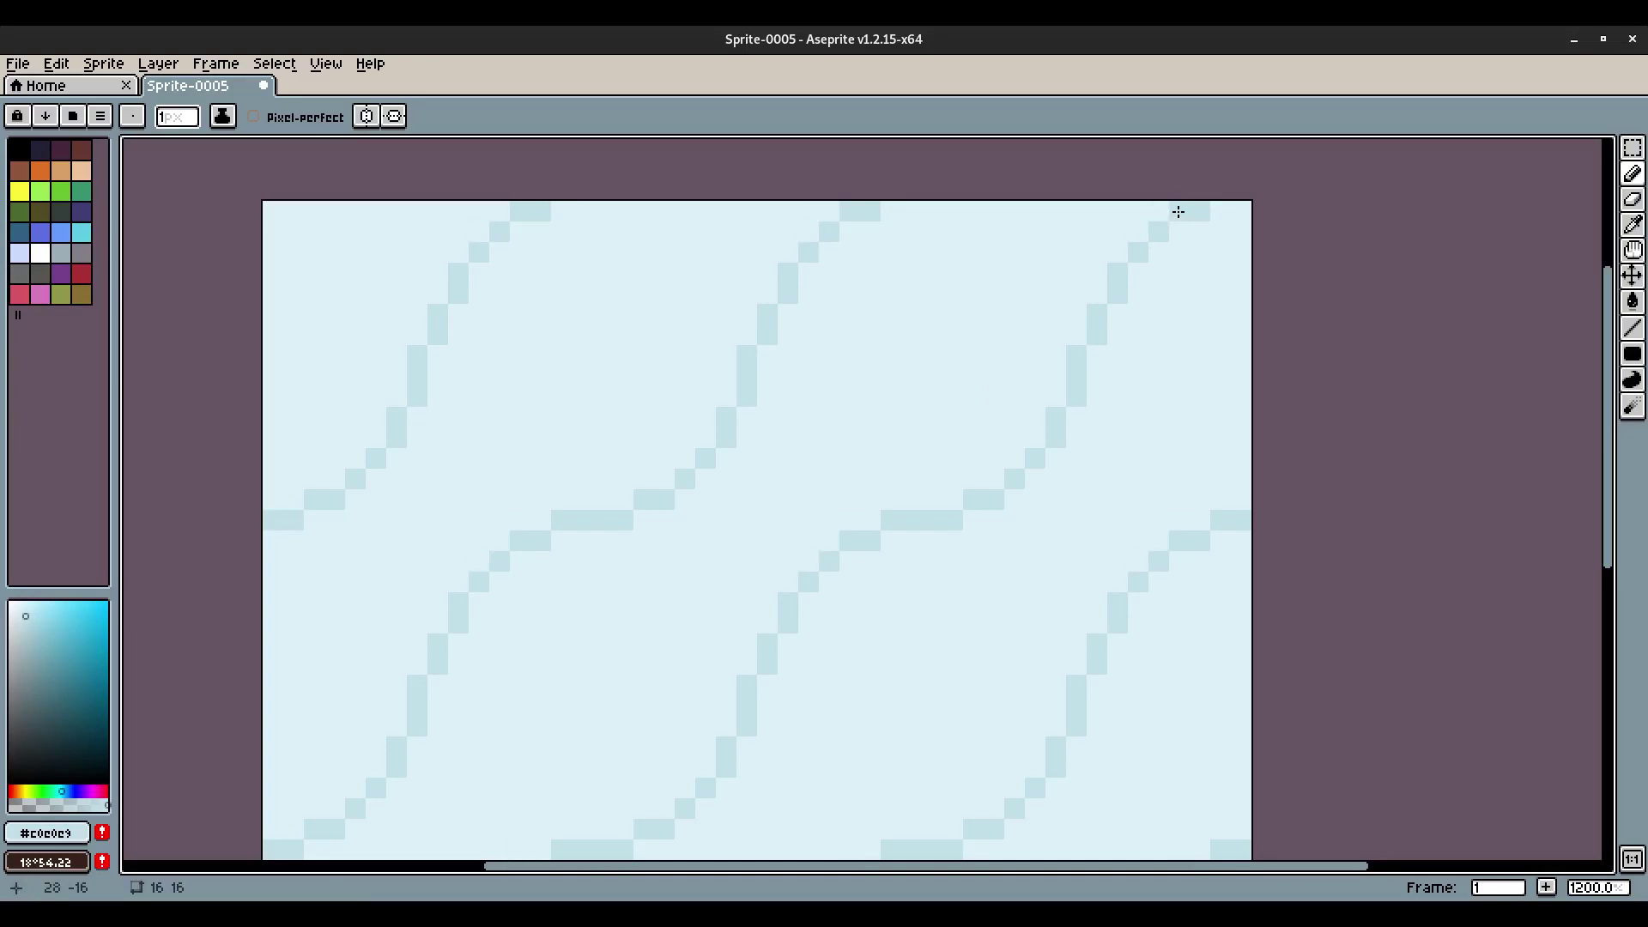
mouse_move(1159, 213)
mouse_down()
mouse_move(1001, 468)
mouse_move(827, 554)
mouse_move(778, 601)
mouse_move(905, 509)
mouse_move(835, 580)
mouse_move(901, 529)
mouse_move(867, 605)
mouse_up()
drag(867, 606, 923, 508)
drag(901, 449, 809, 575)
Scatter single-pixel snow dots between the bands, redrawing one misplaced dot a pixel higher.
scroll(861, 478, down, 5)
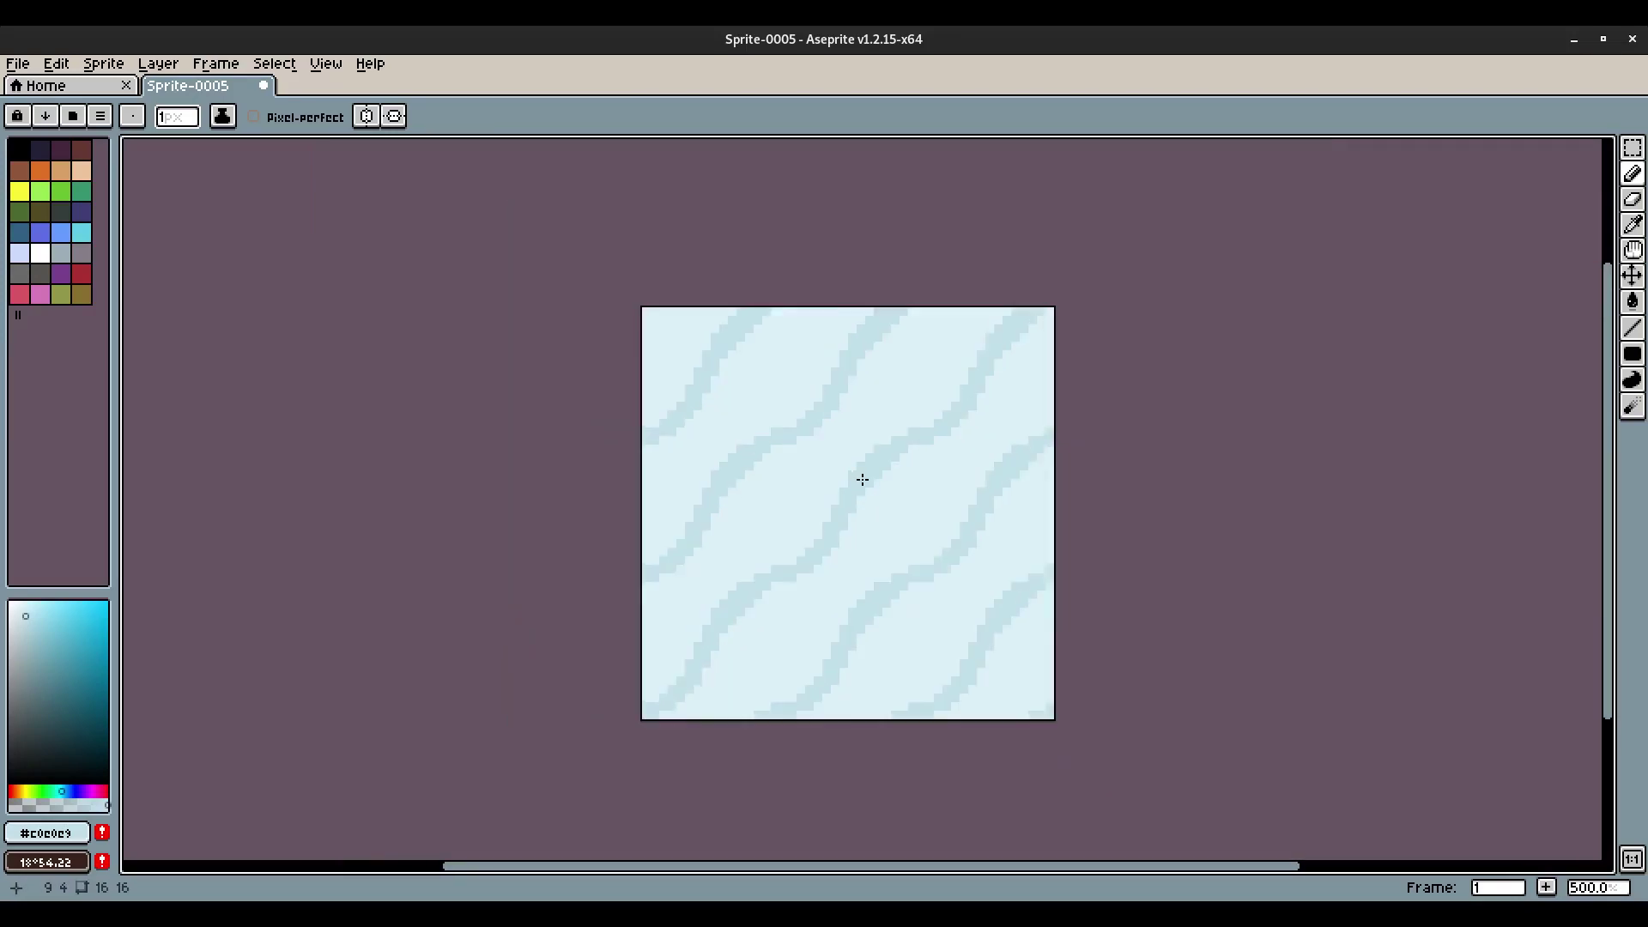
scroll(943, 458, up, 1)
scroll(936, 466, down, 1)
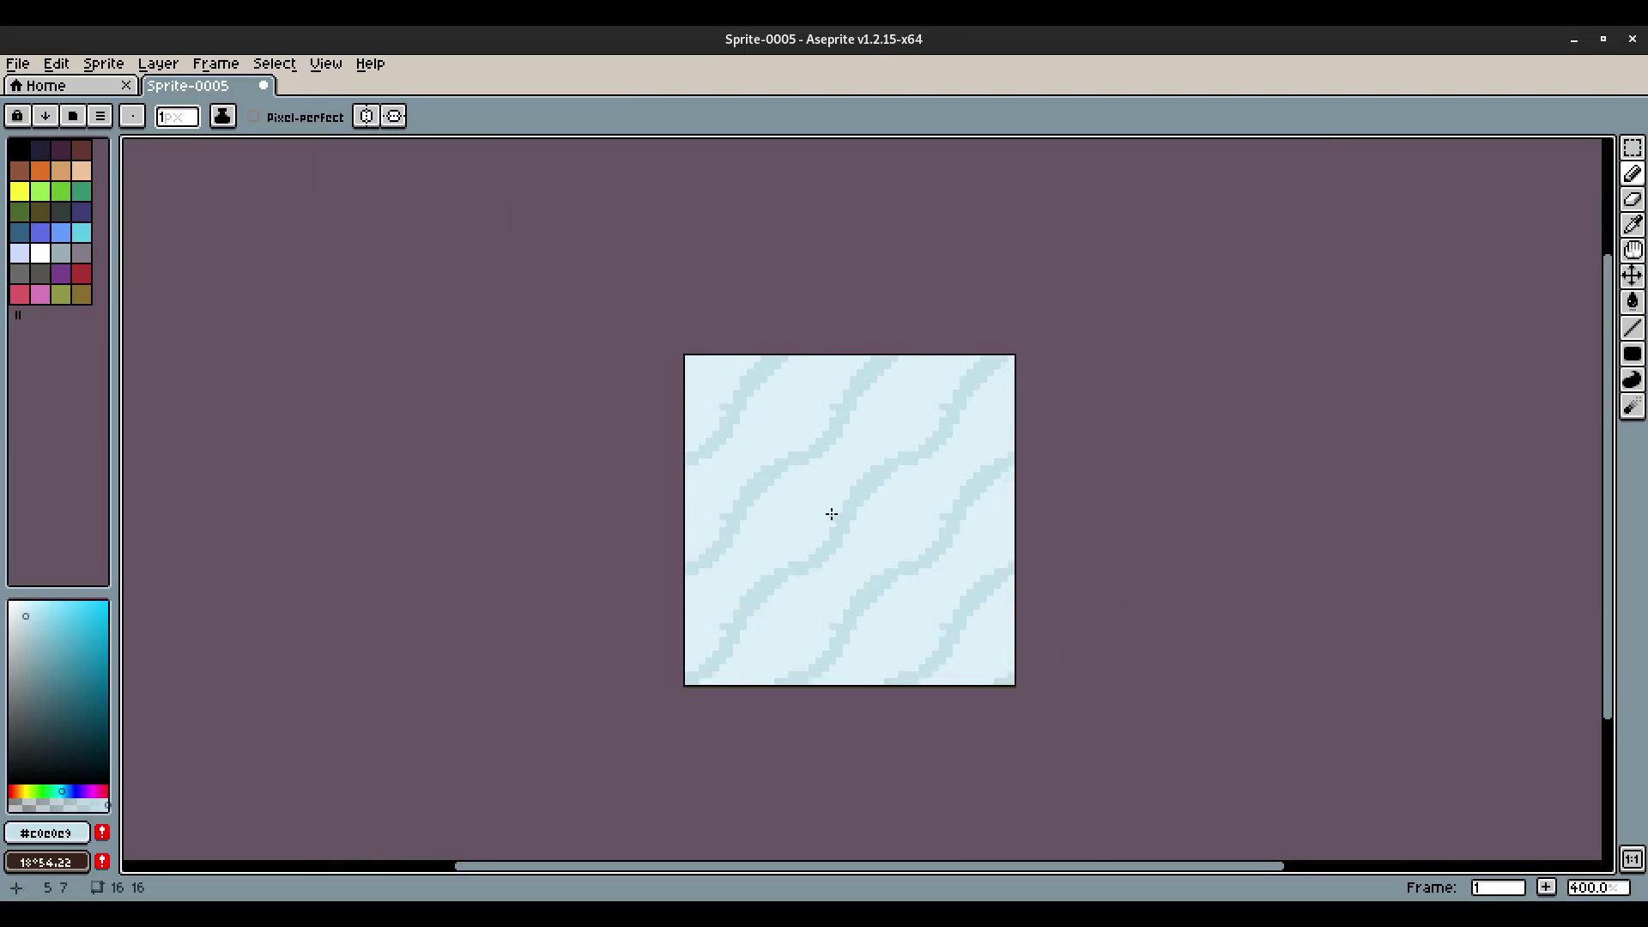
scroll(899, 560, up, 3)
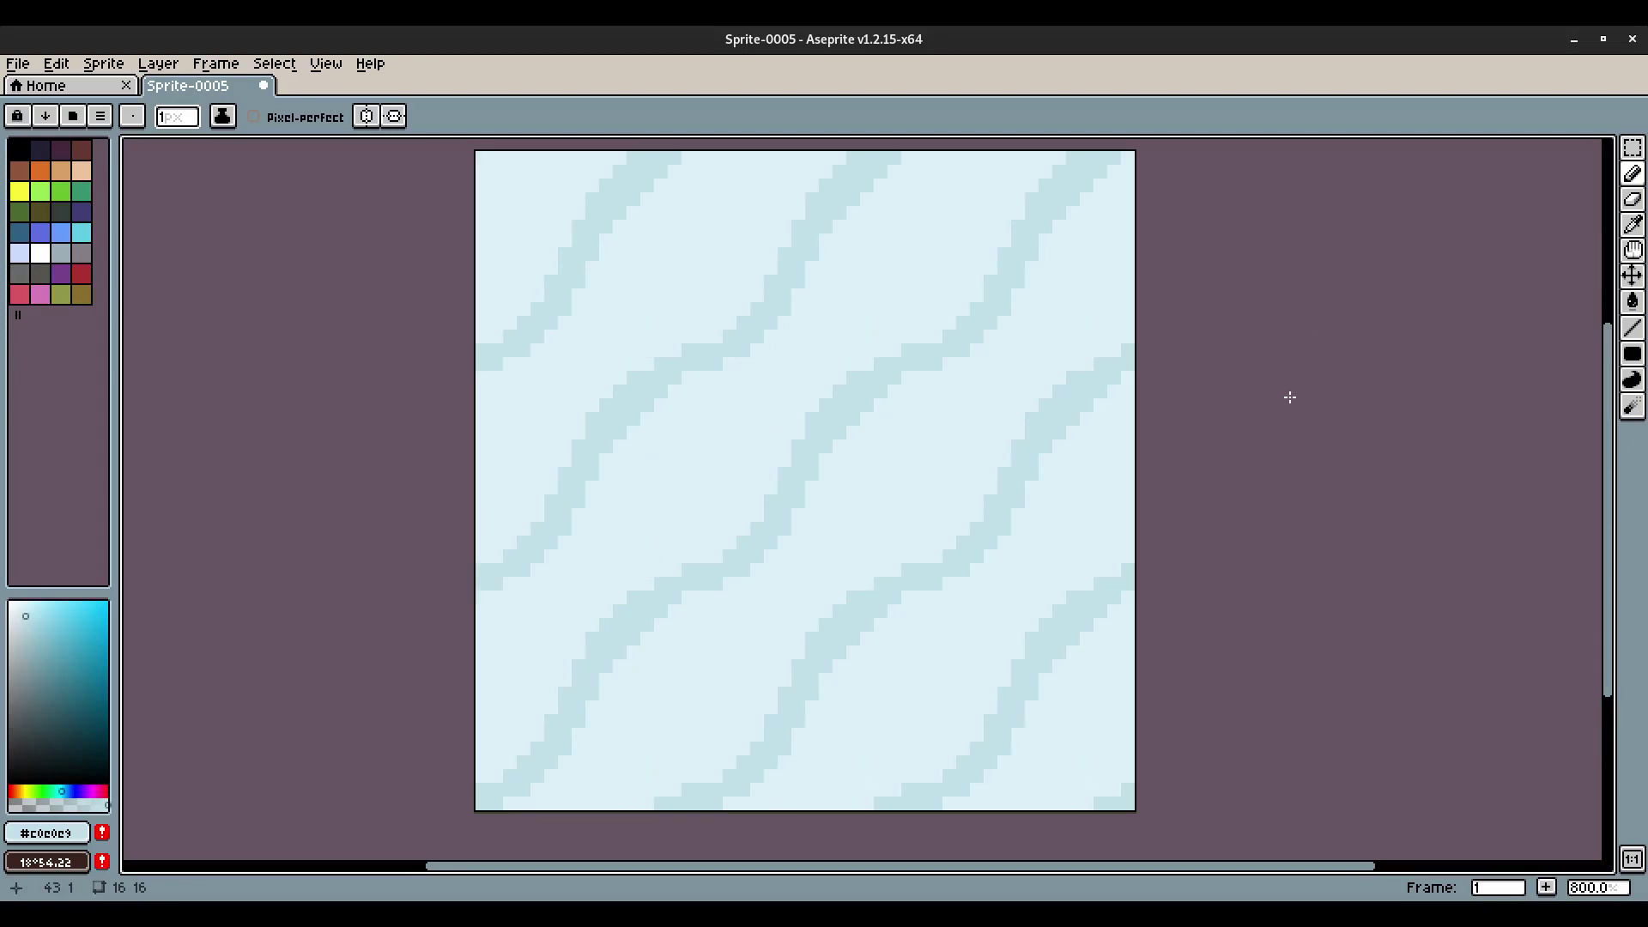
scroll(1288, 394, down, 1)
scroll(1284, 415, up, 1)
scroll(1274, 431, up, 2)
click(844, 416)
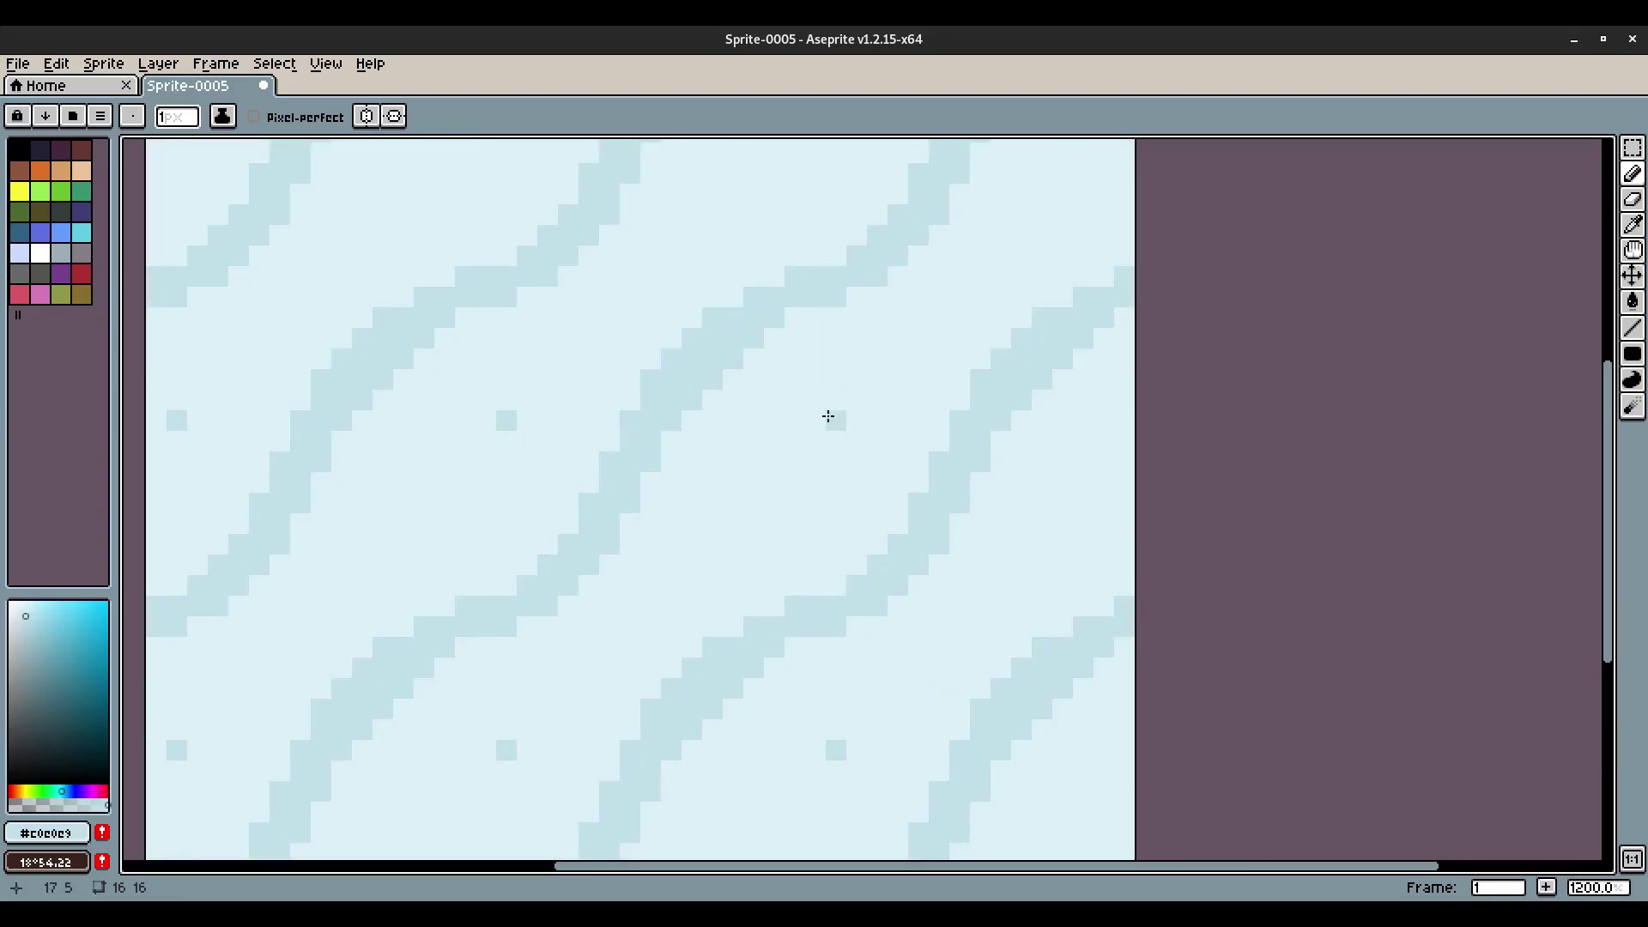
click(697, 482)
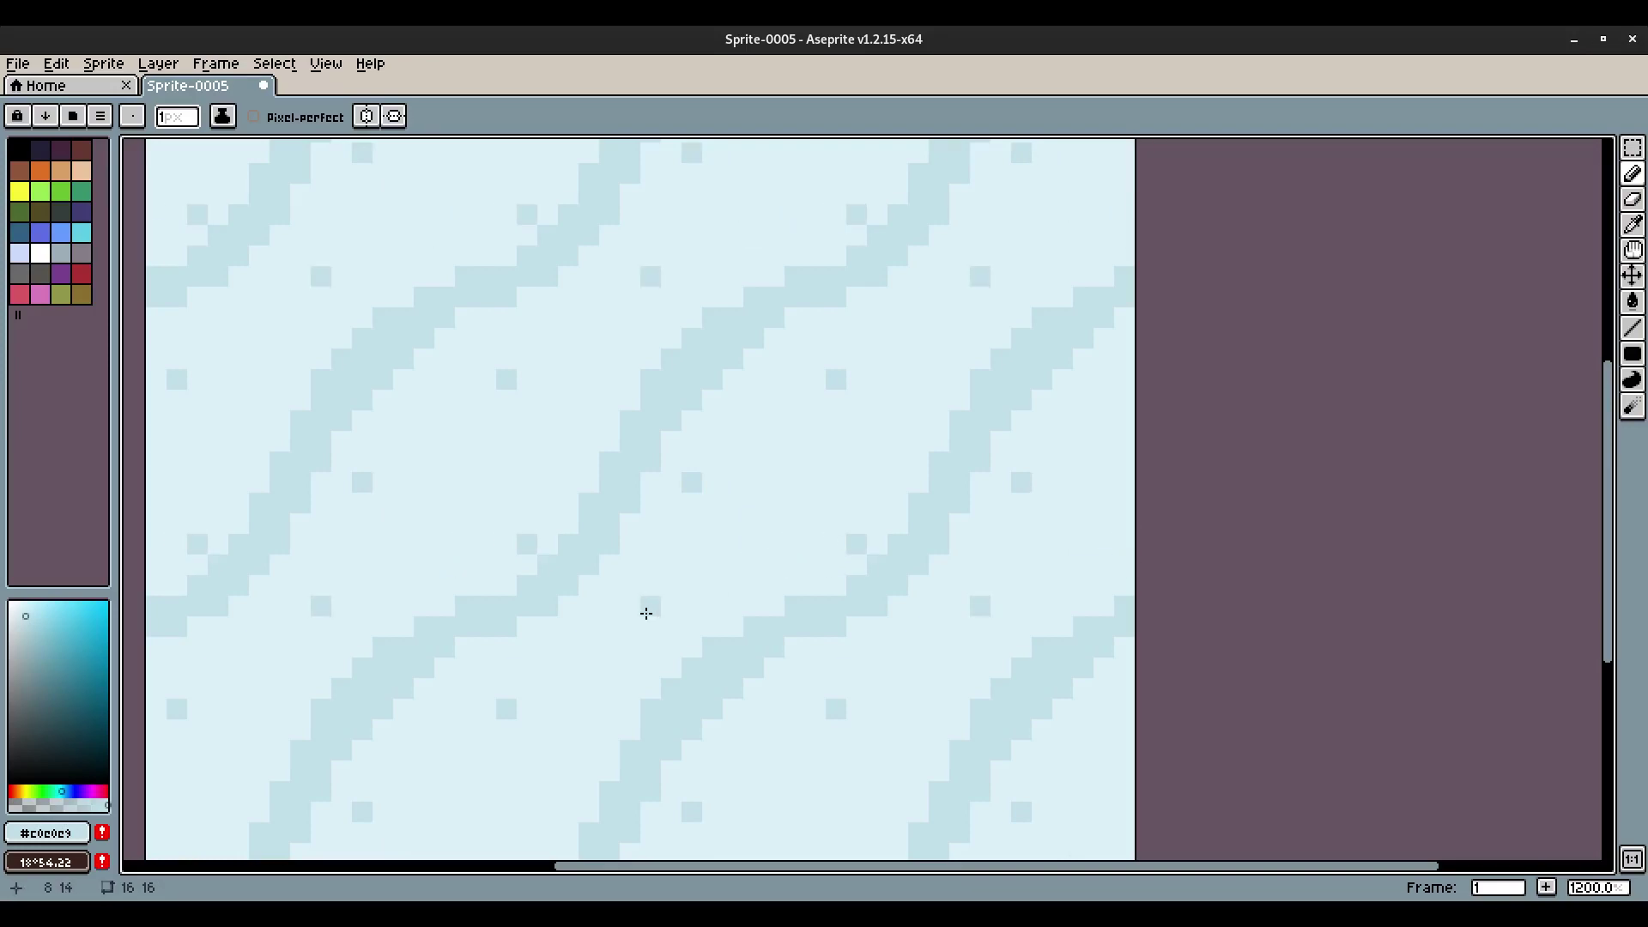
scroll(941, 515, left, 1)
key(ctrl+z)
click(894, 515)
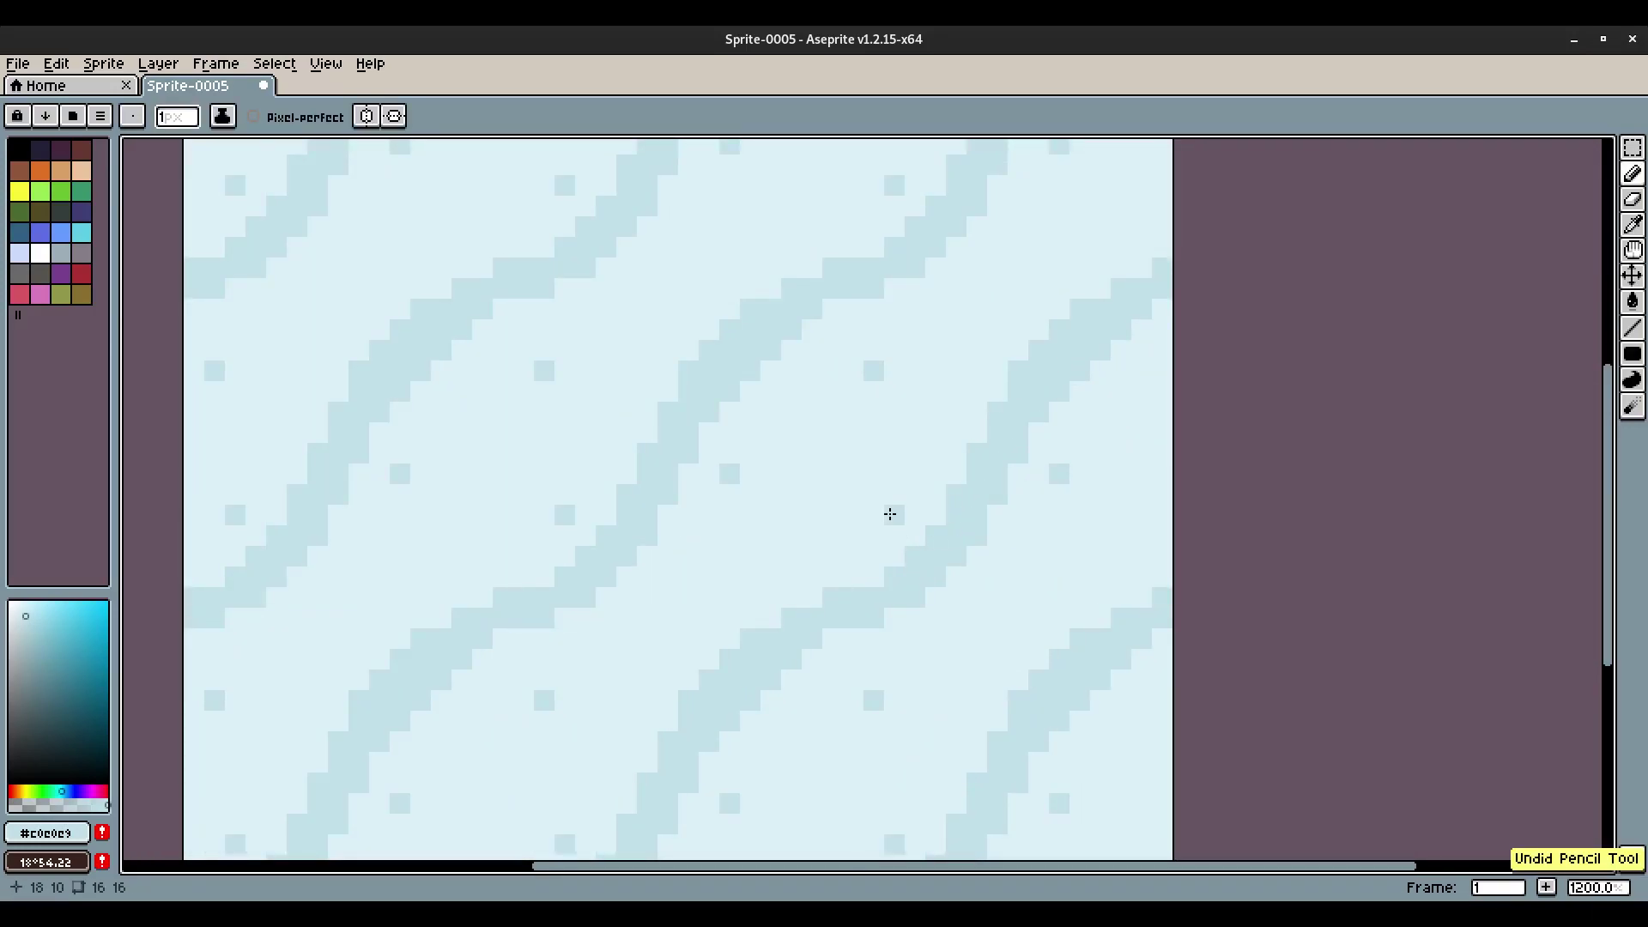
scroll(1100, 411, down, 6)
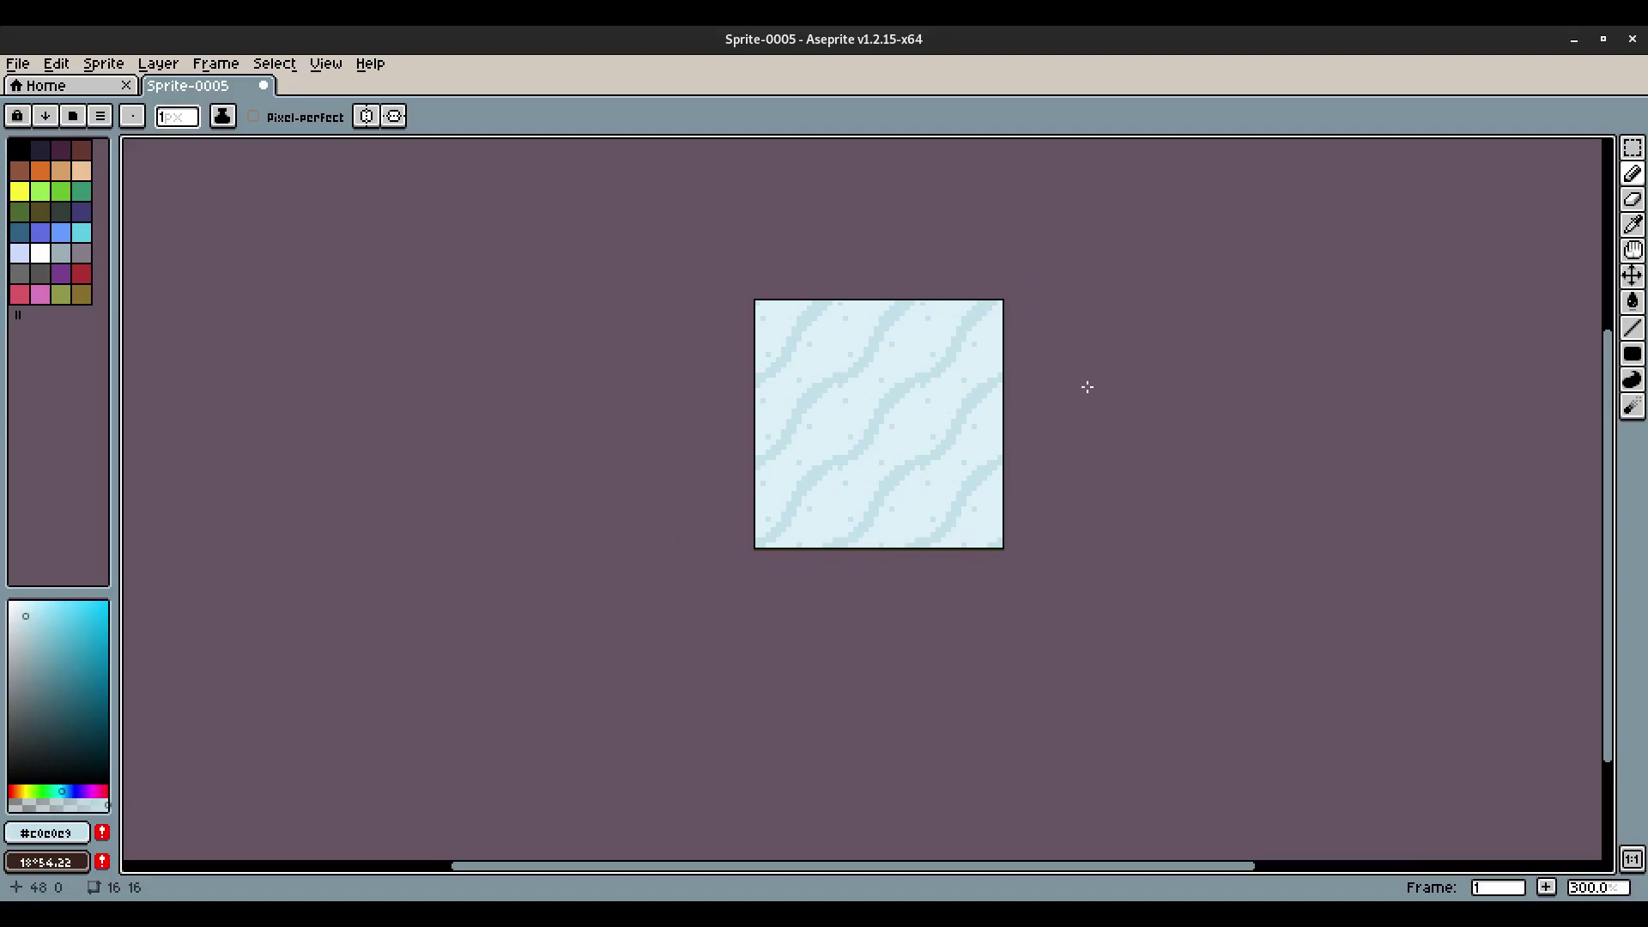
scroll(982, 331, up, 3)
Start Edit > Replace Color with #c0e0e9 as the colour to replace.
click(56, 64)
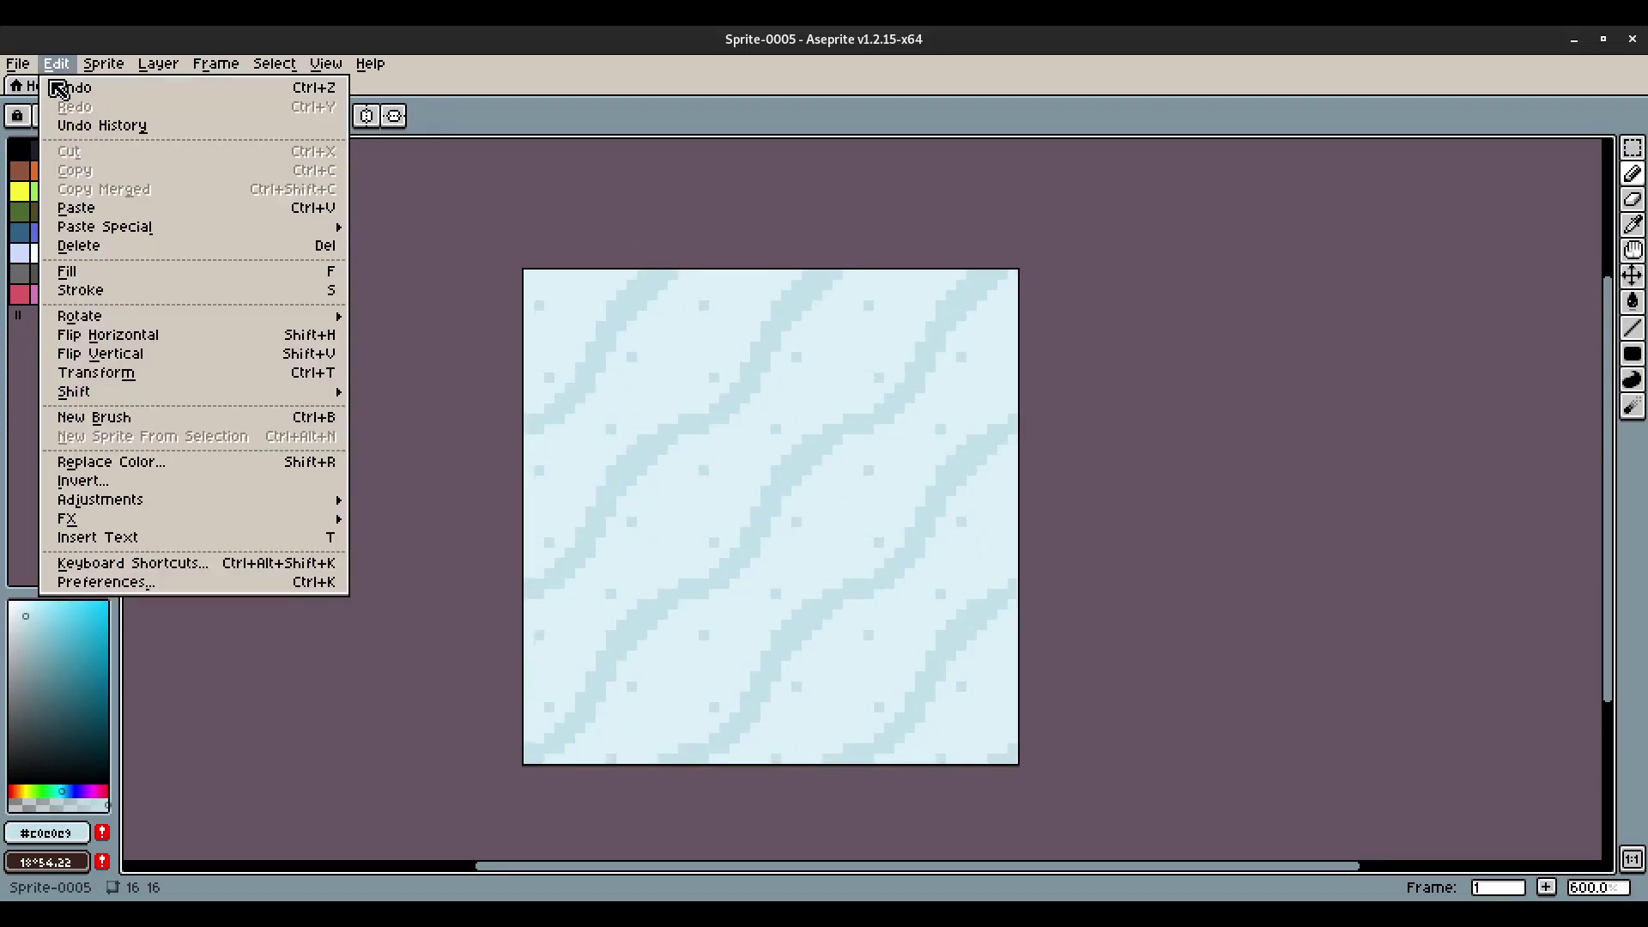
click(136, 462)
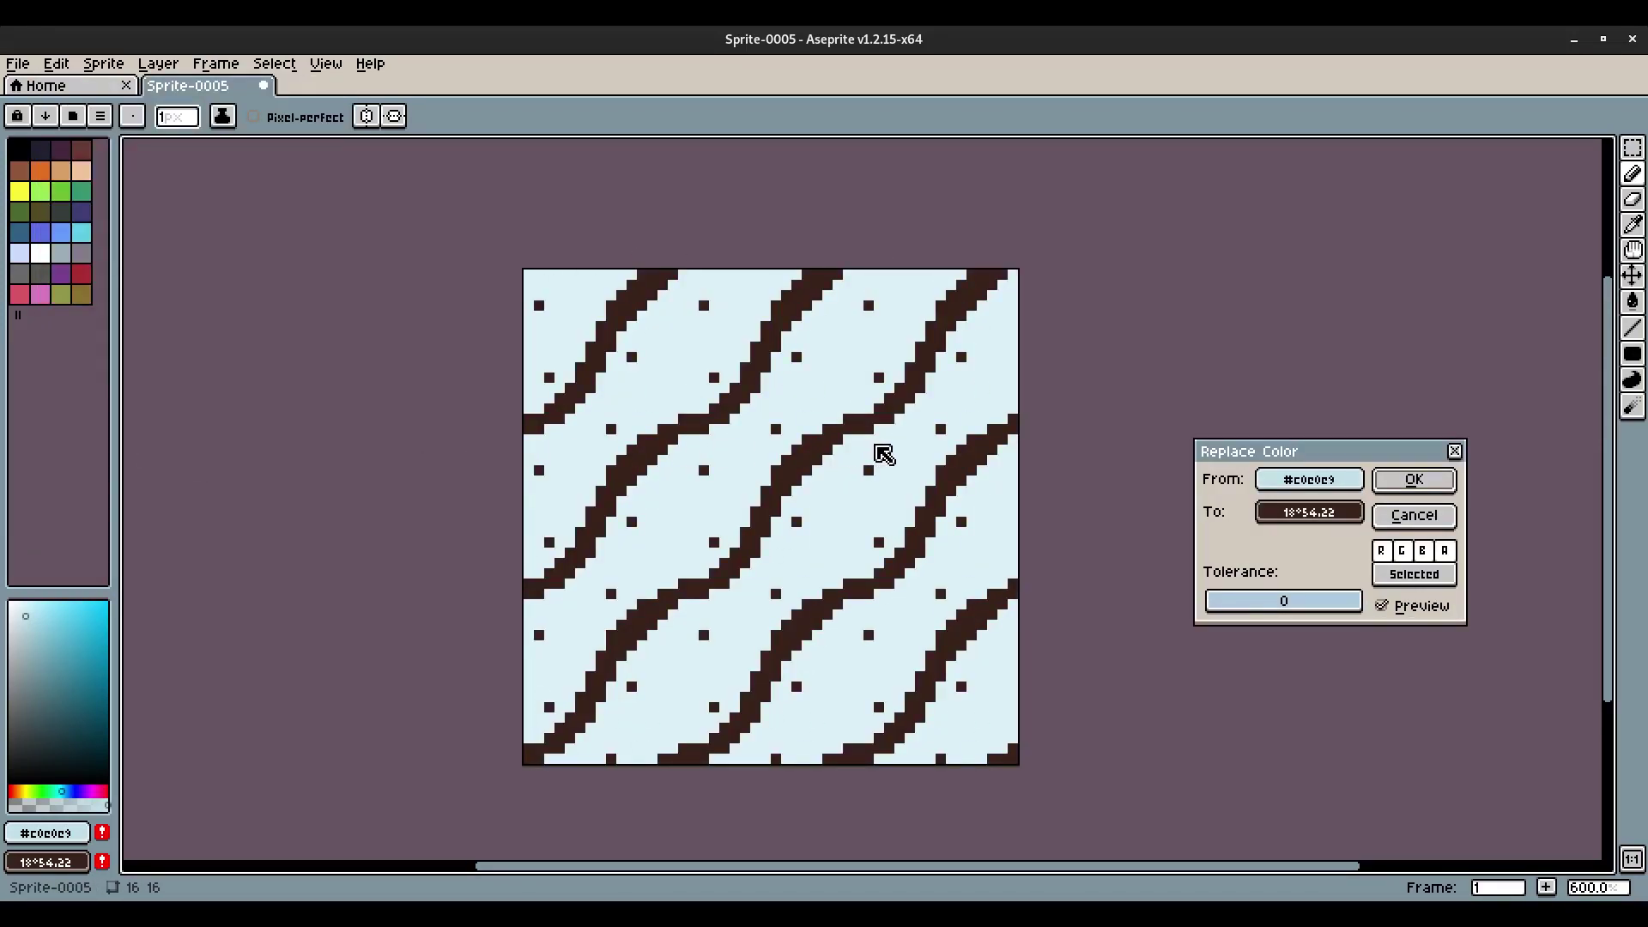
drag(1320, 489, 968, 292)
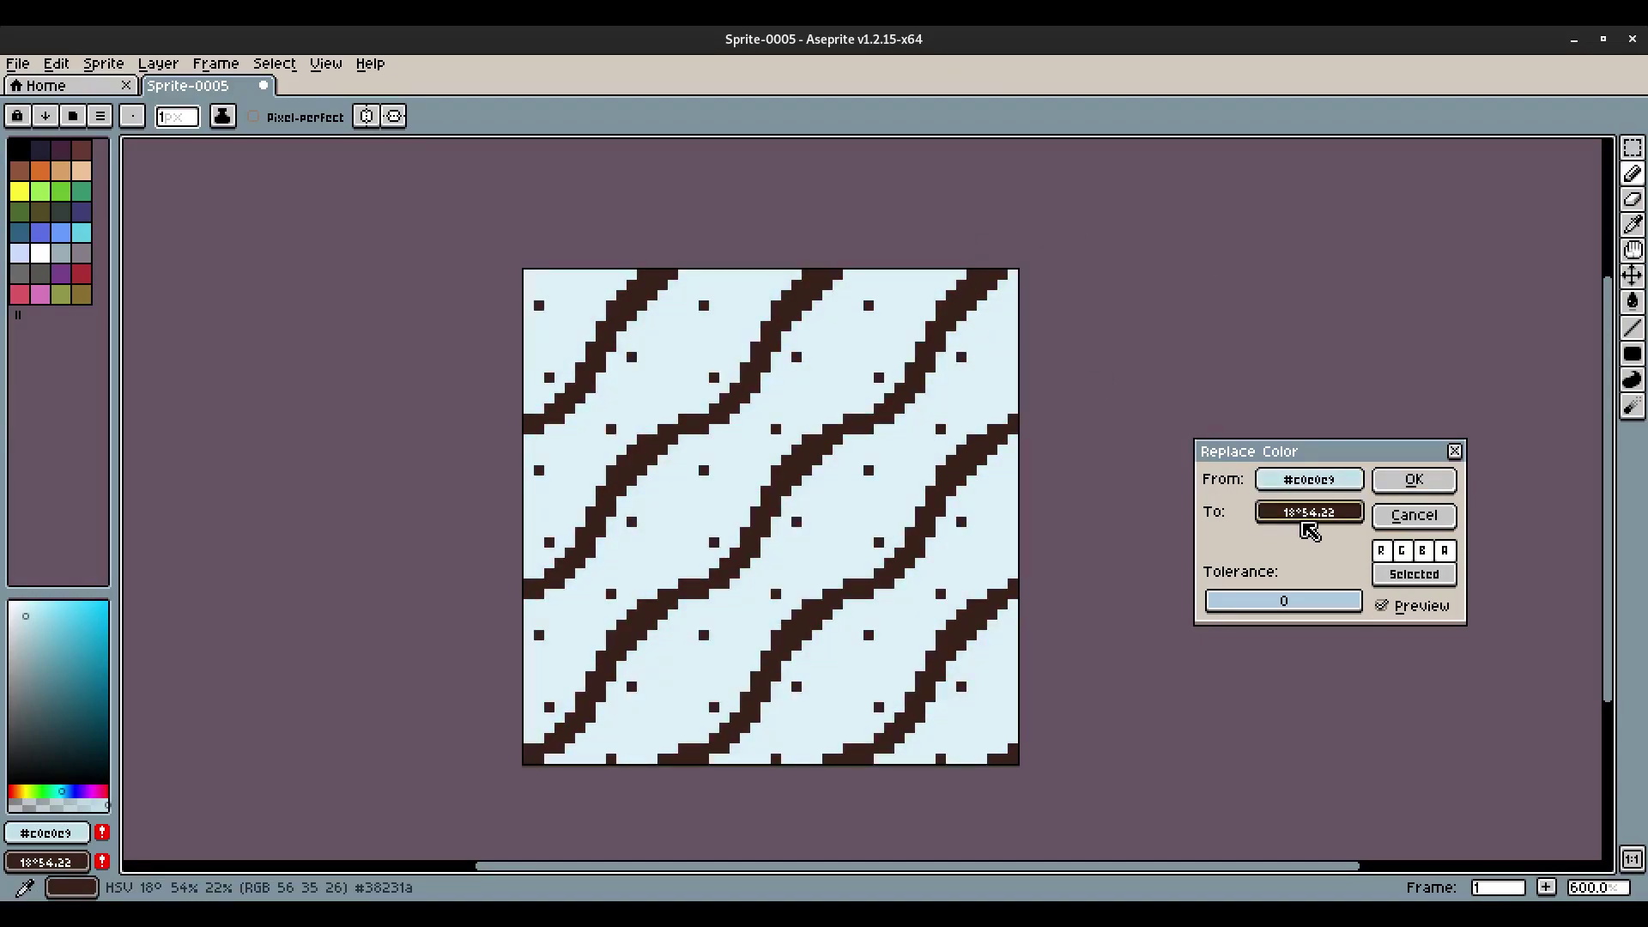
drag(1305, 523, 1073, 444)
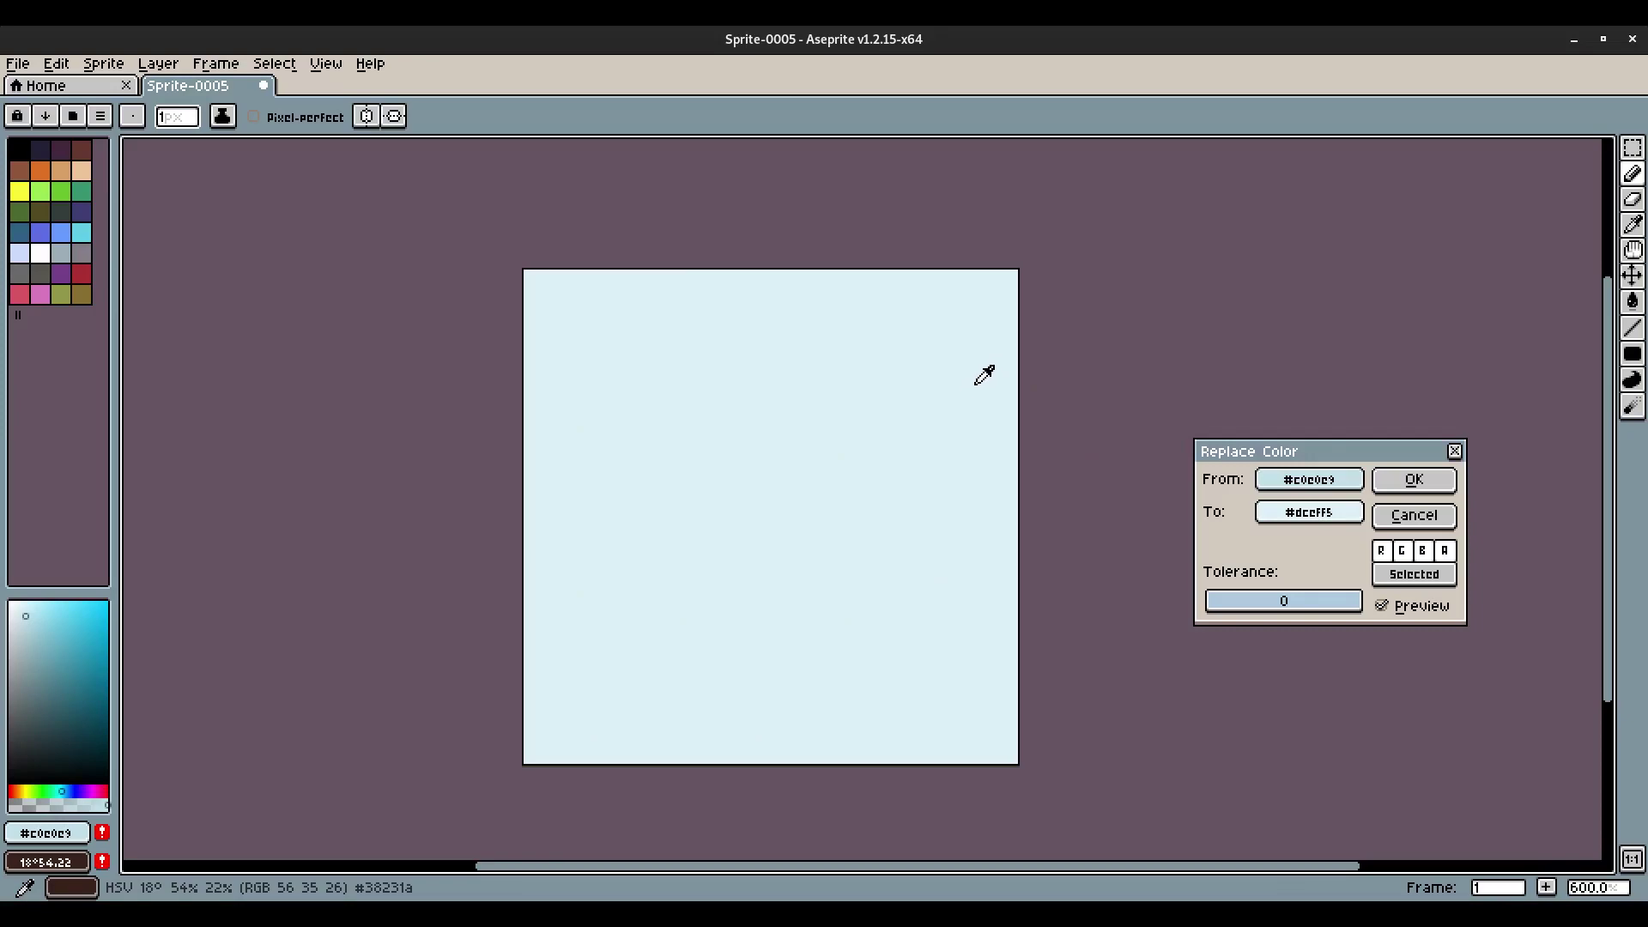
Set the replacement colour to HSV 194/13/94 and apply it.
click(1332, 512)
click(1236, 546)
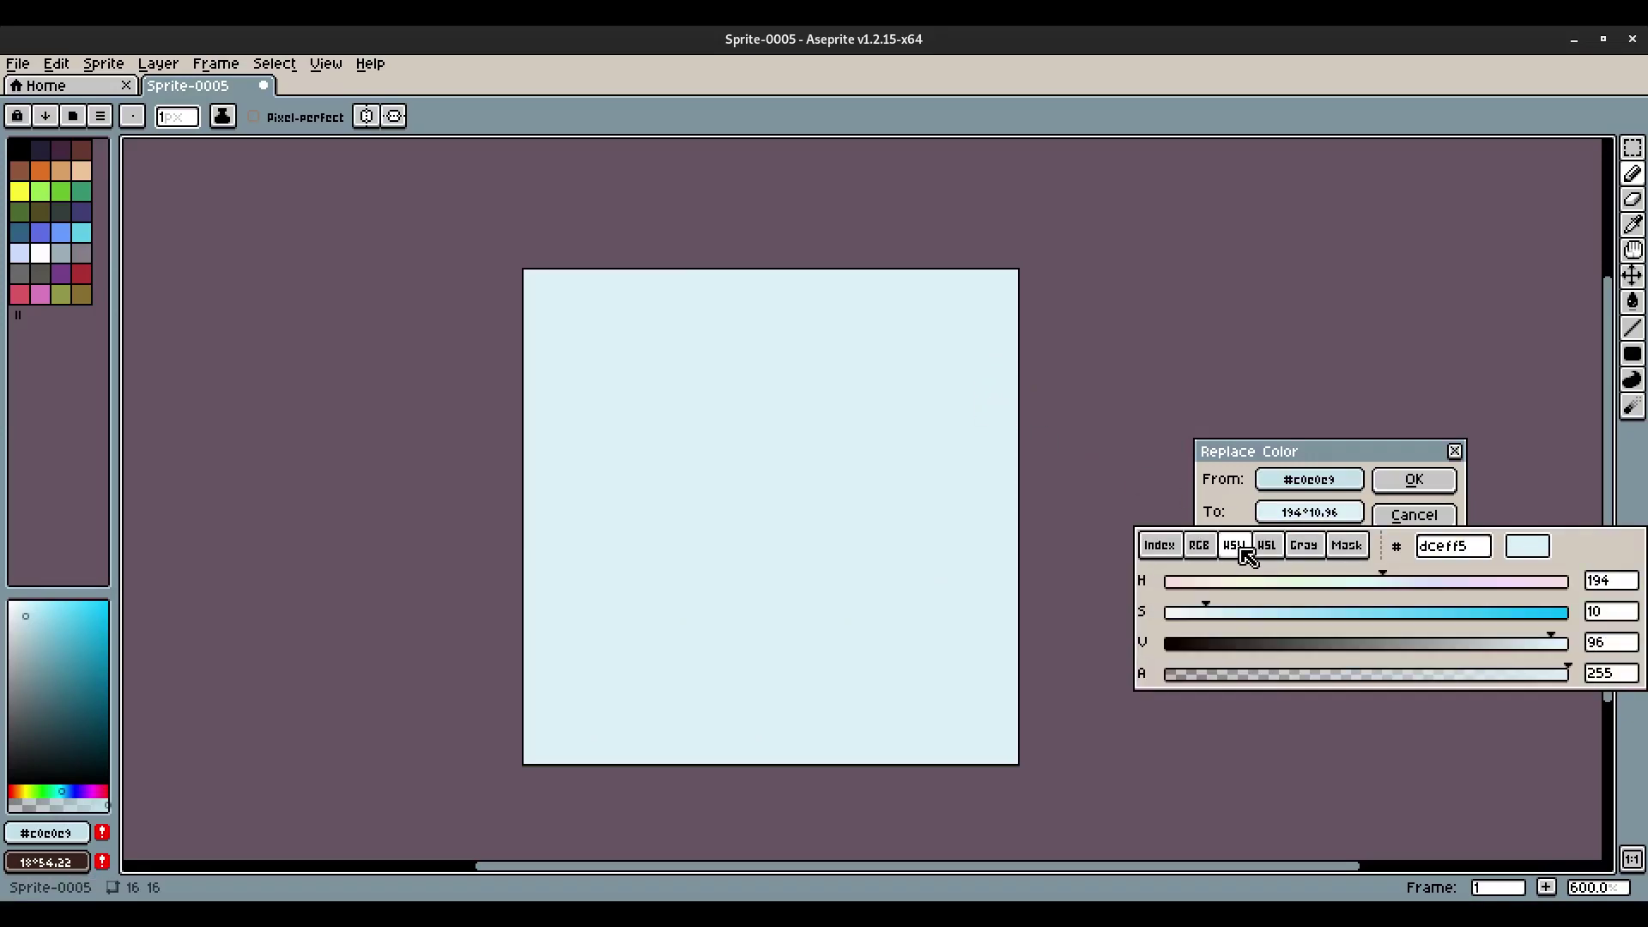
drag(1555, 646, 1543, 654)
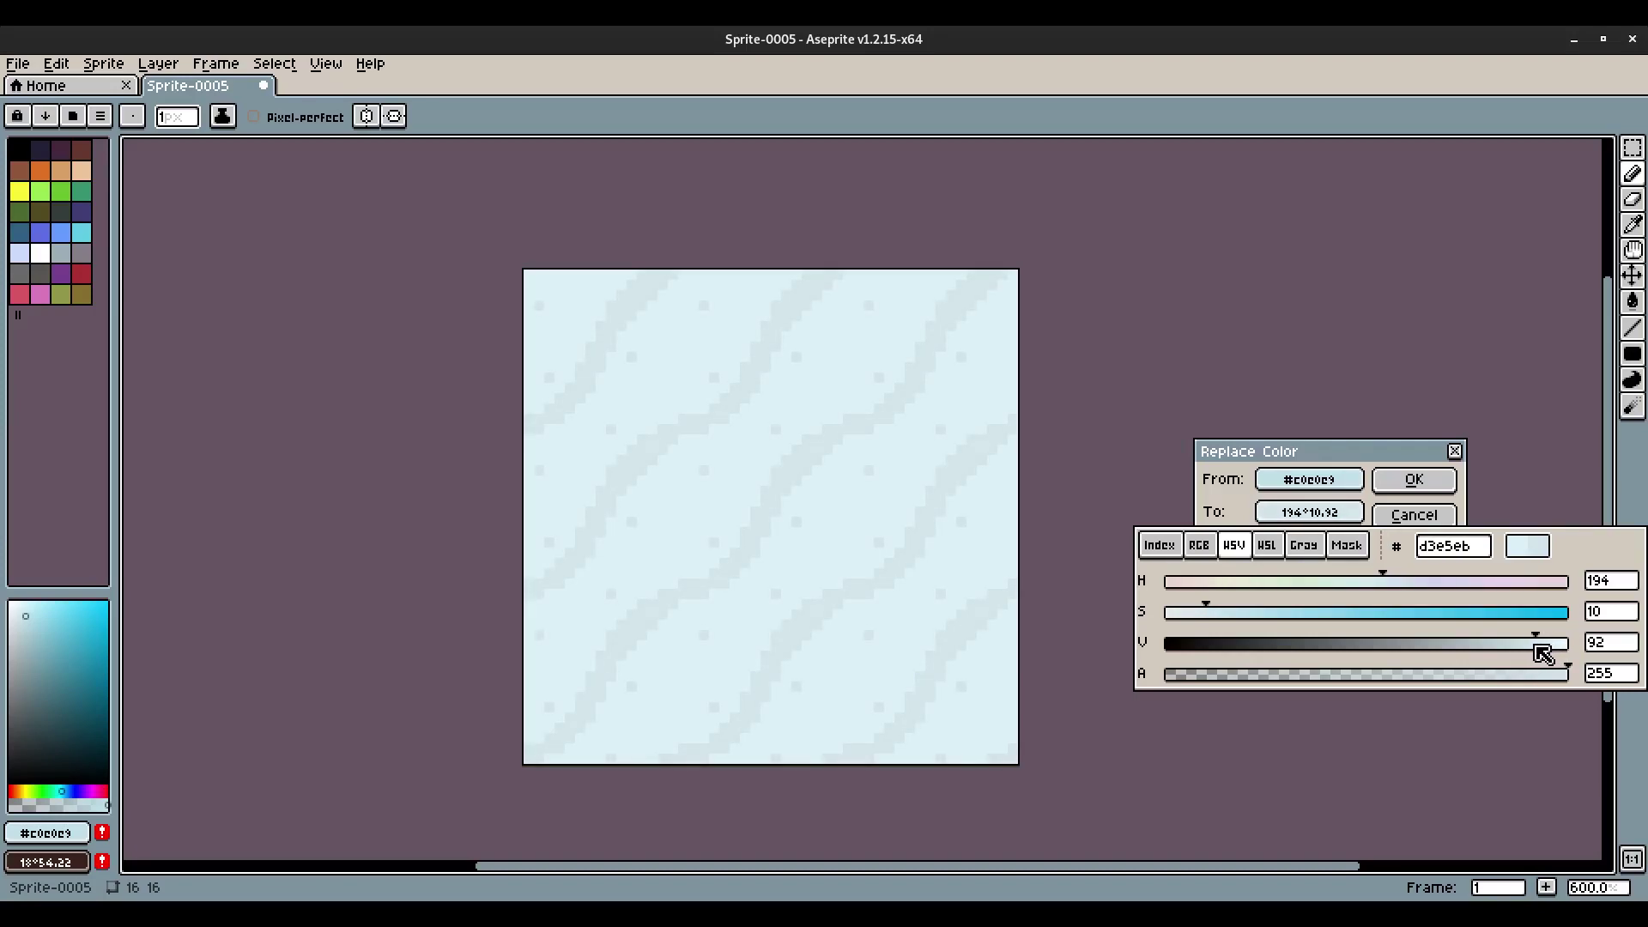
drag(1242, 613, 1232, 617)
drag(1542, 645, 1545, 646)
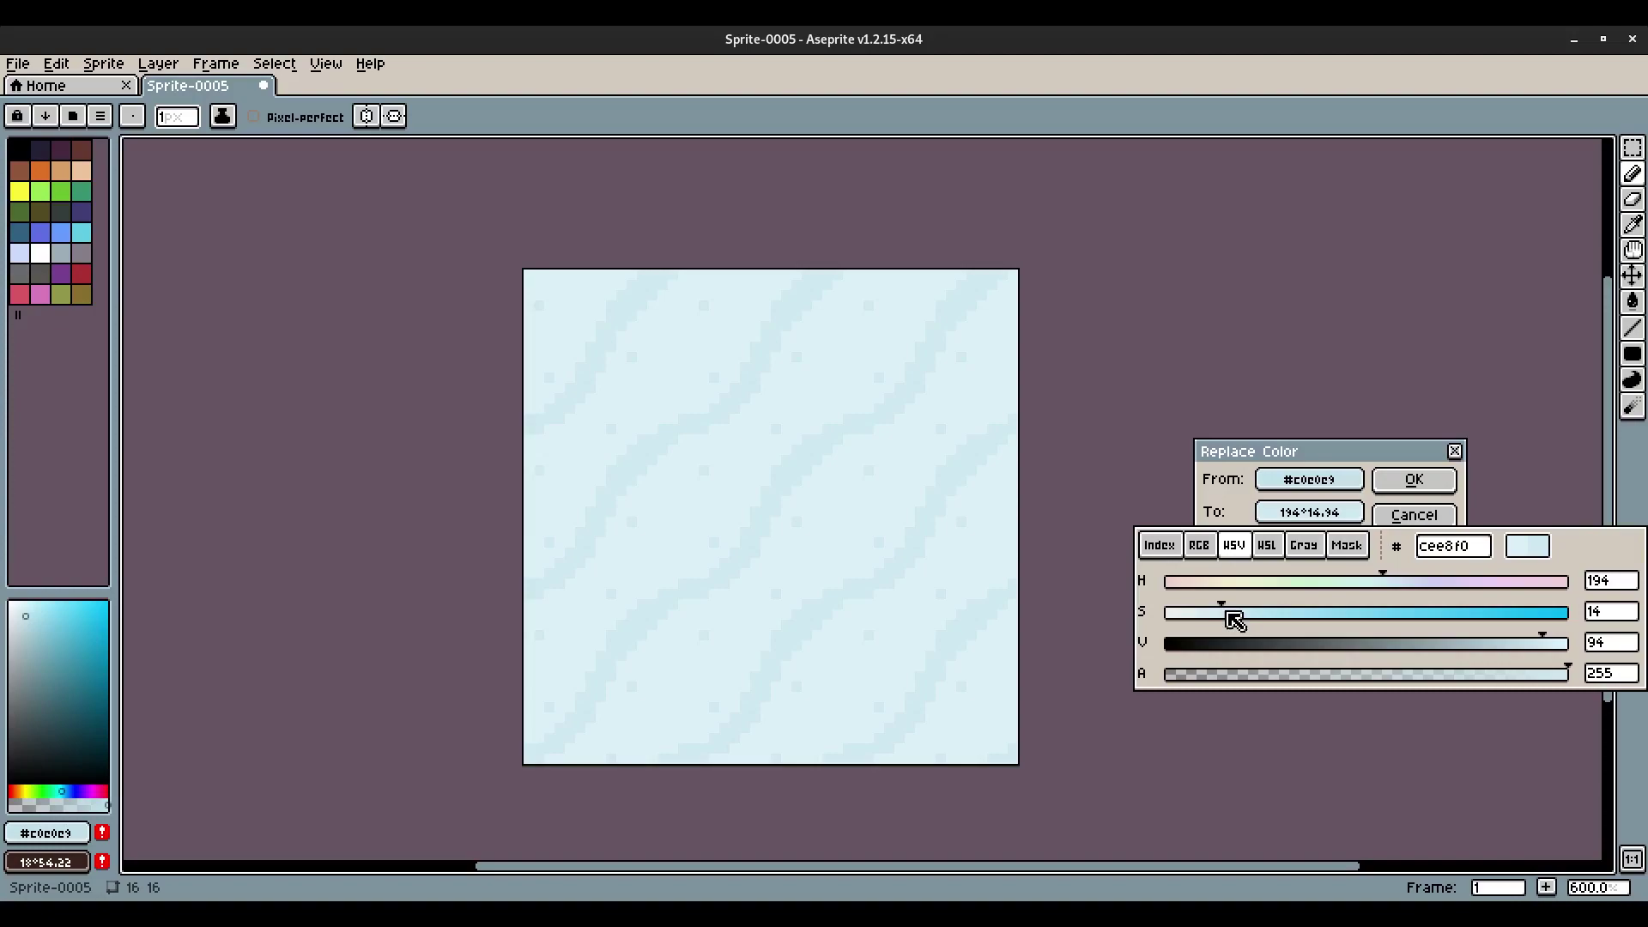
drag(1231, 613, 1218, 614)
click(1439, 498)
scroll(816, 435, up, 3)
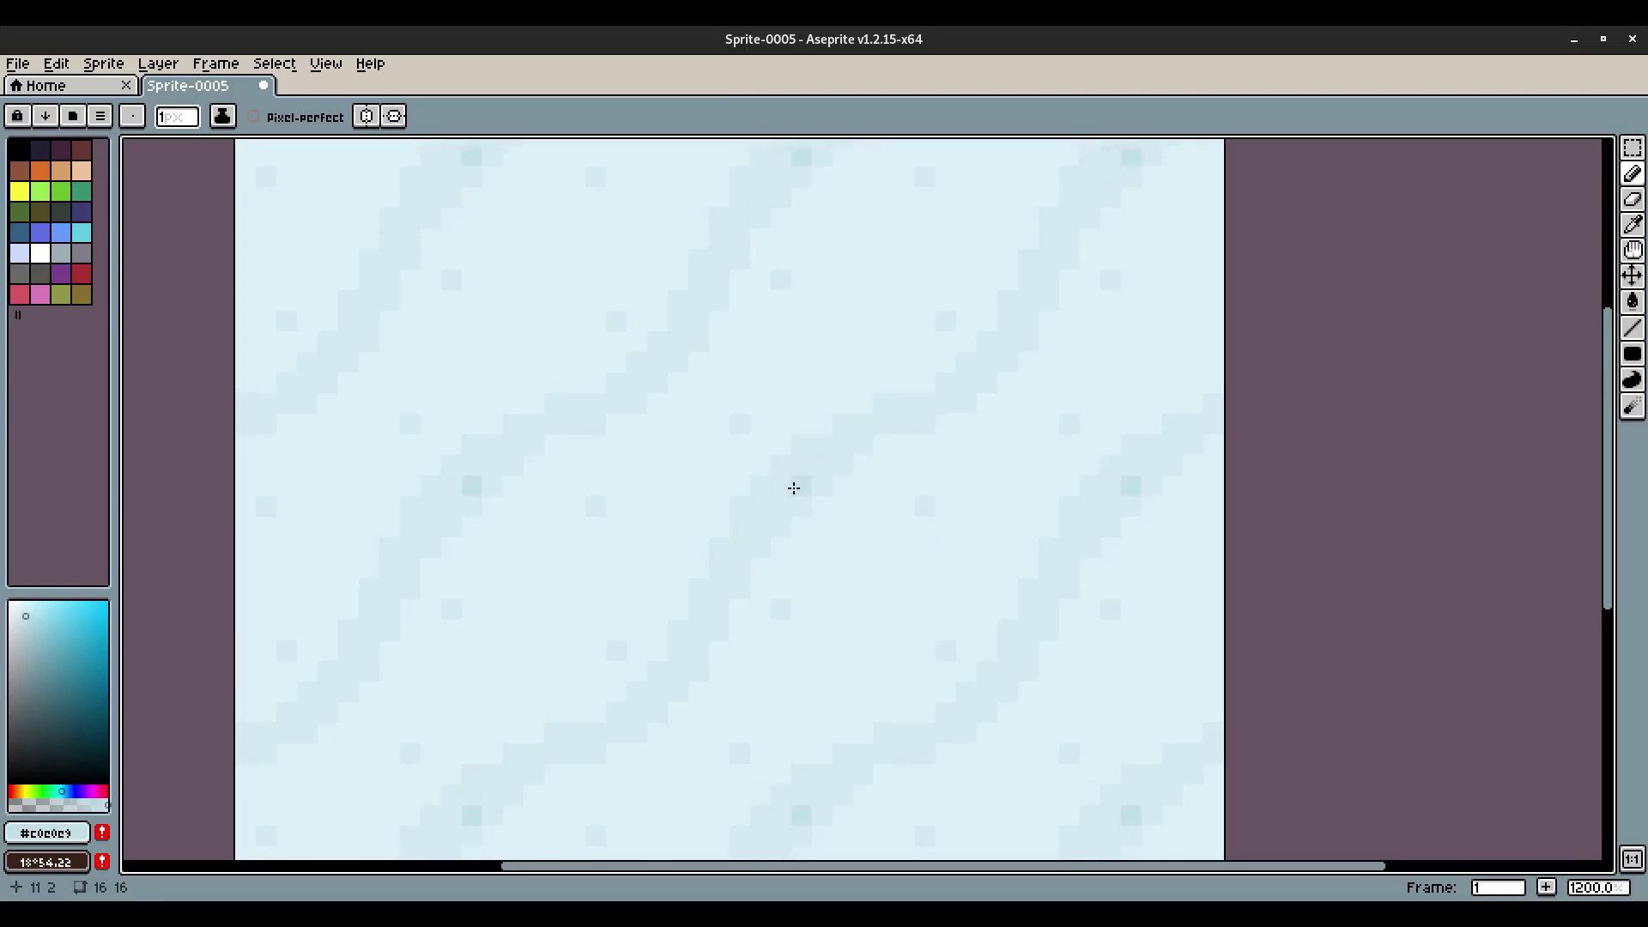
Draw a short pixel-perfect diagonal stroke from the tile's top right, redoing the first attempt.
scroll(1053, 353, up, 2)
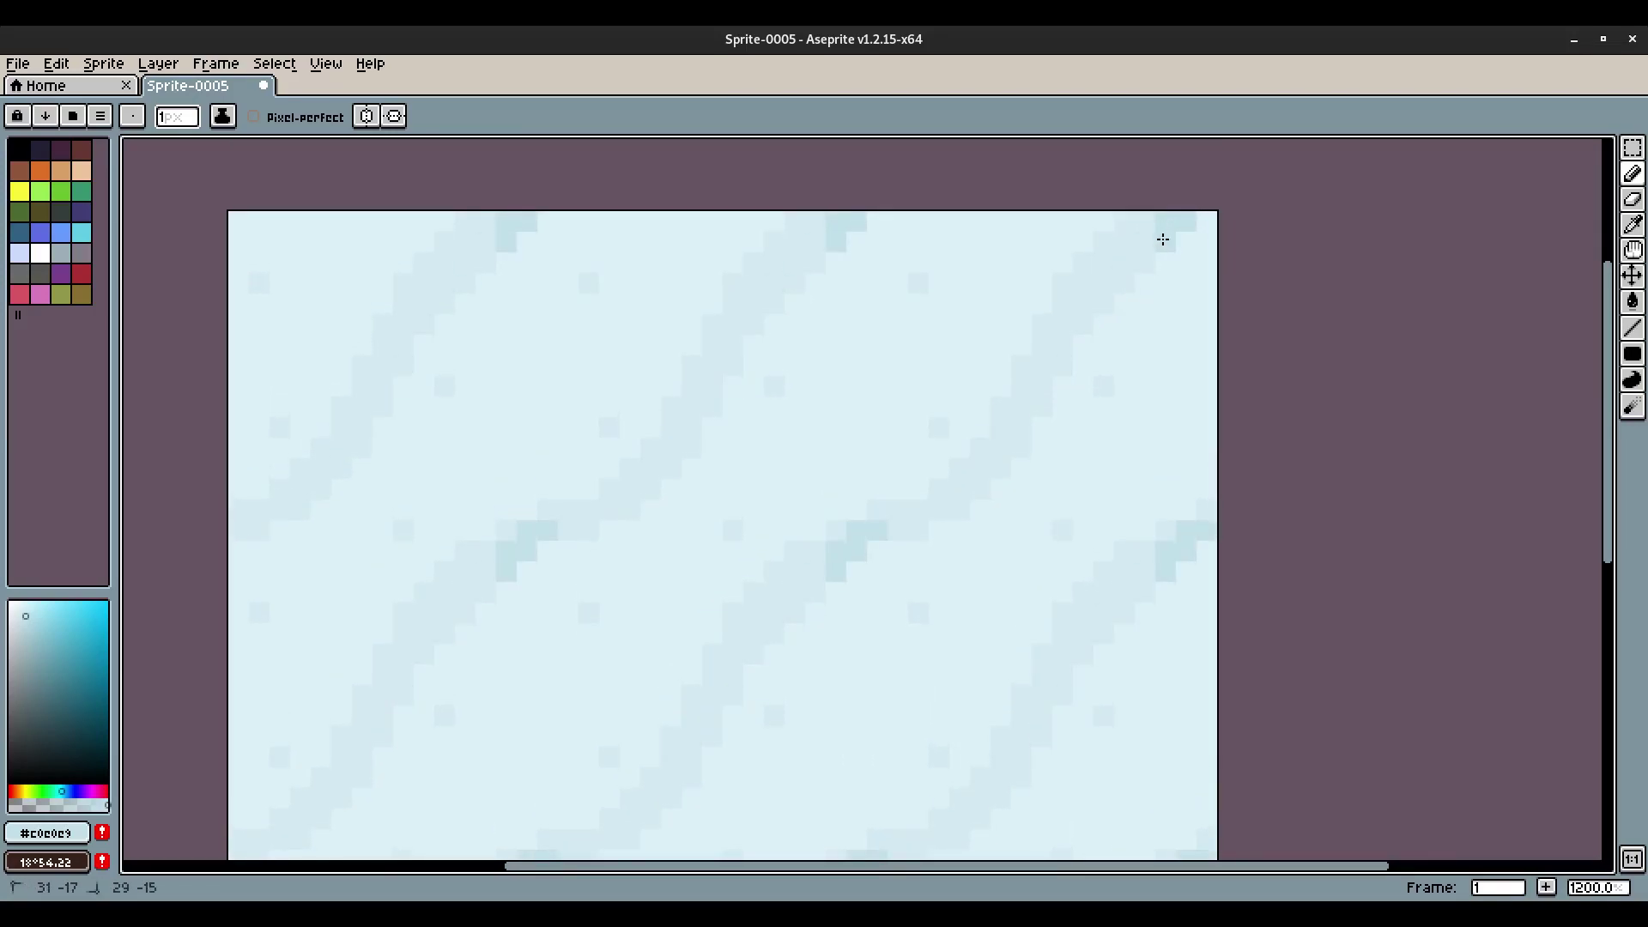
click(292, 126)
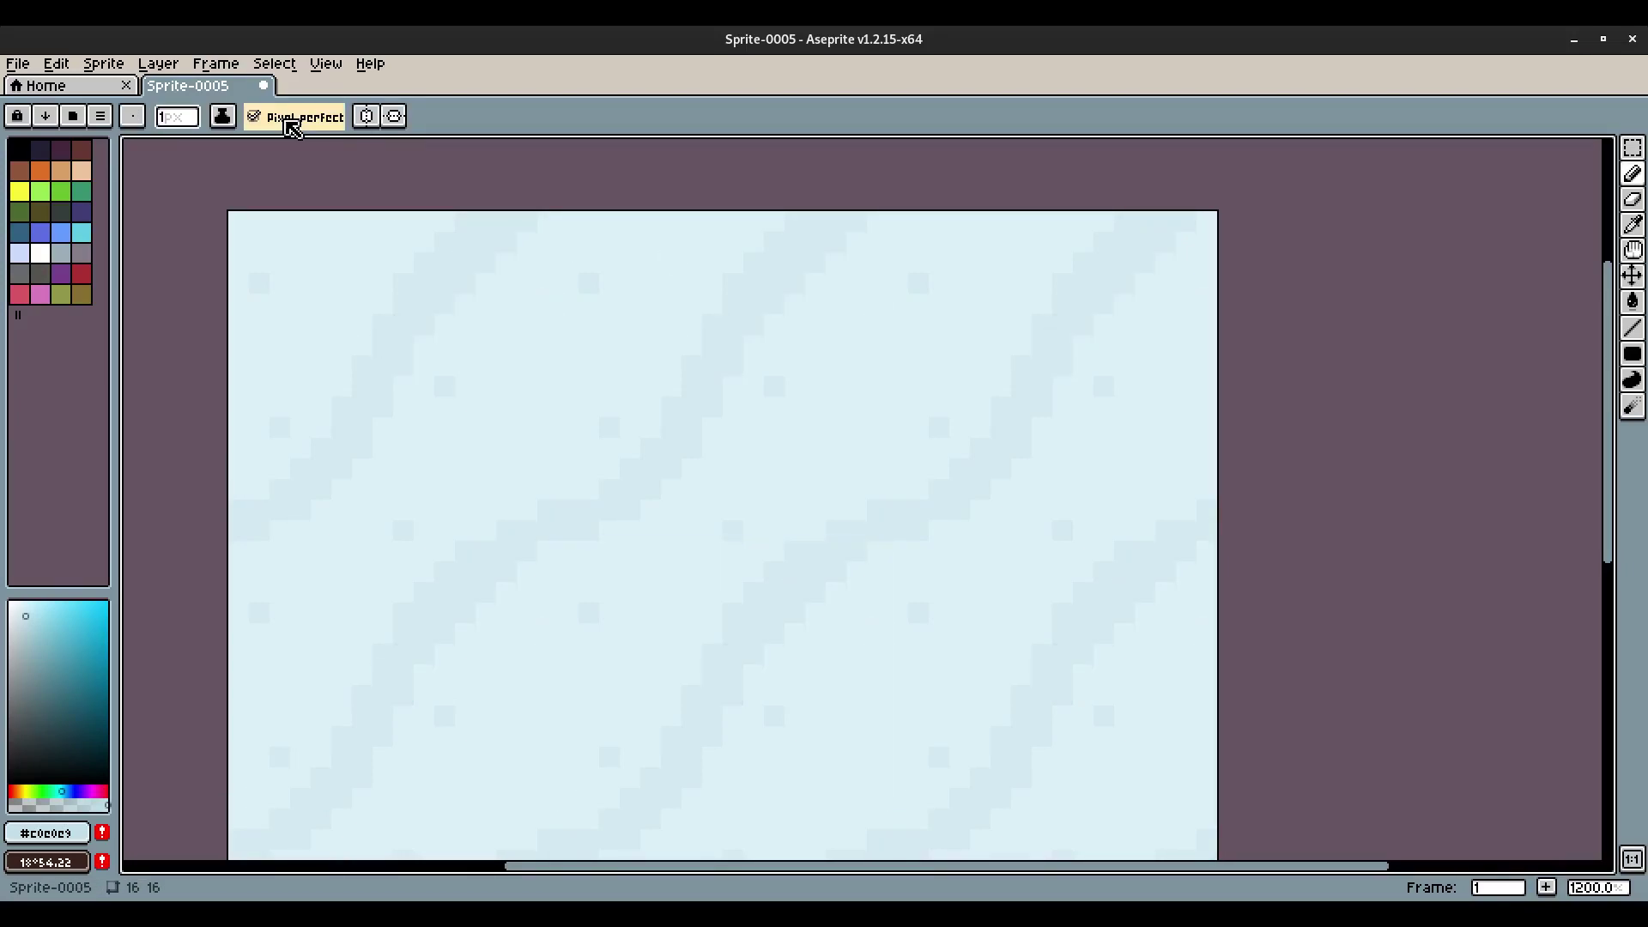
mouse_move(1185, 211)
mouse_down()
mouse_move(1066, 328)
mouse_move(975, 471)
mouse_up()
key(ctrl+z)
mouse_move(1188, 228)
mouse_down()
mouse_move(1067, 341)
mouse_move(1009, 454)
mouse_move(904, 523)
mouse_up()
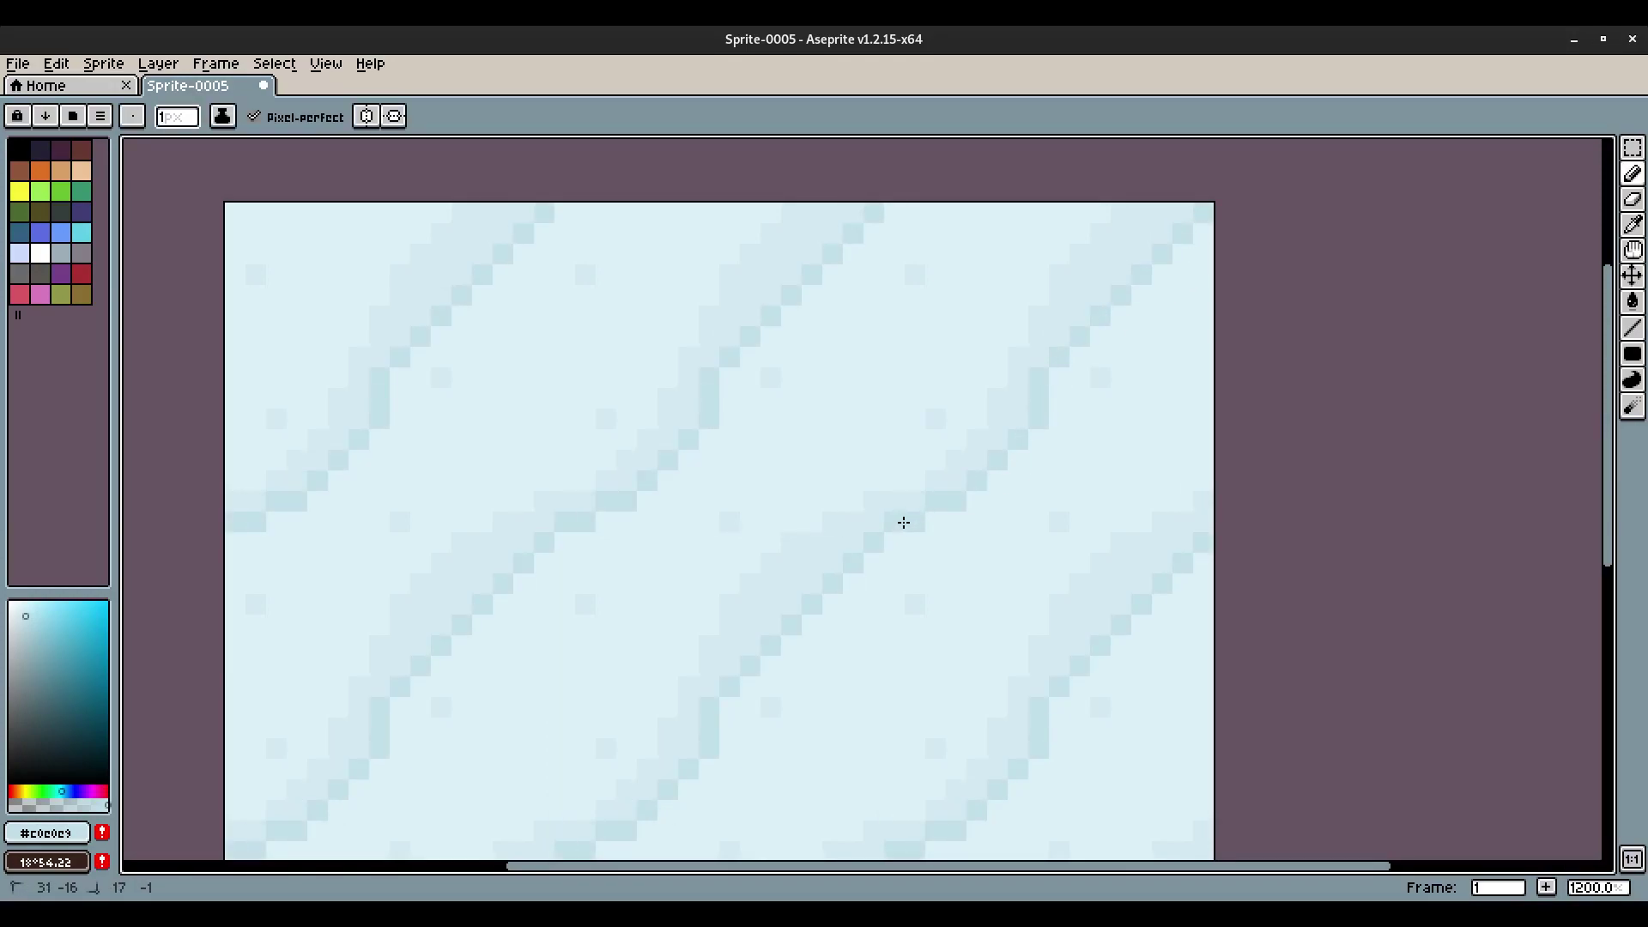
scroll(942, 421, down, 6)
scroll(945, 438, up, 4)
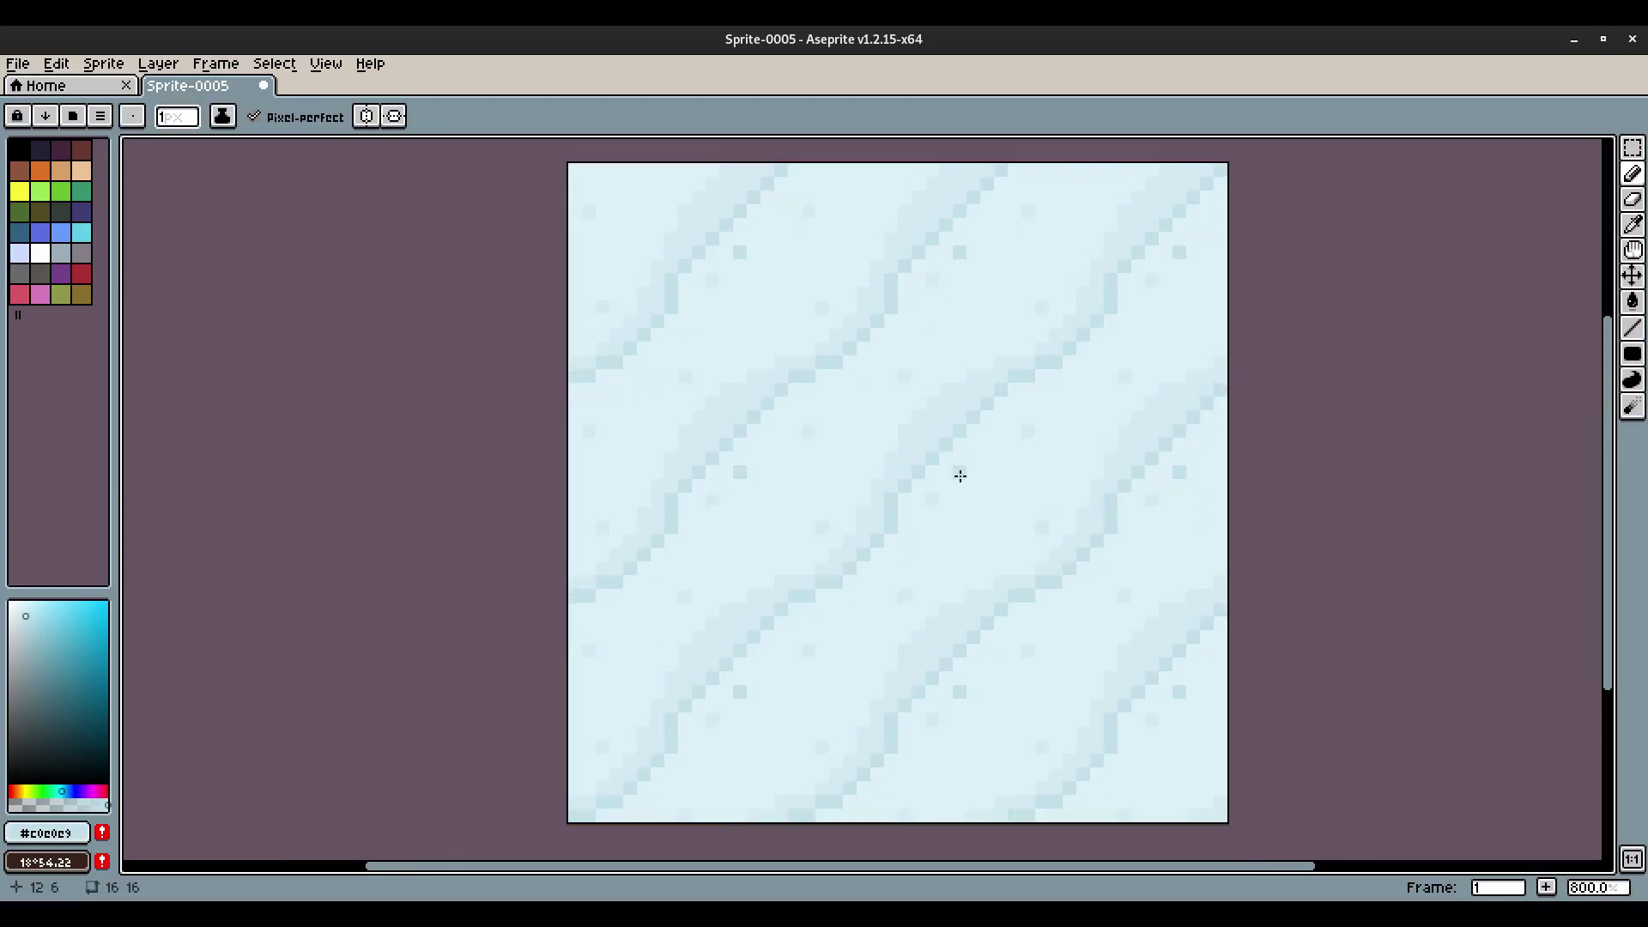
Without Pixel-perfect, draw a diagonal line from lower left to upper right.
click(280, 116)
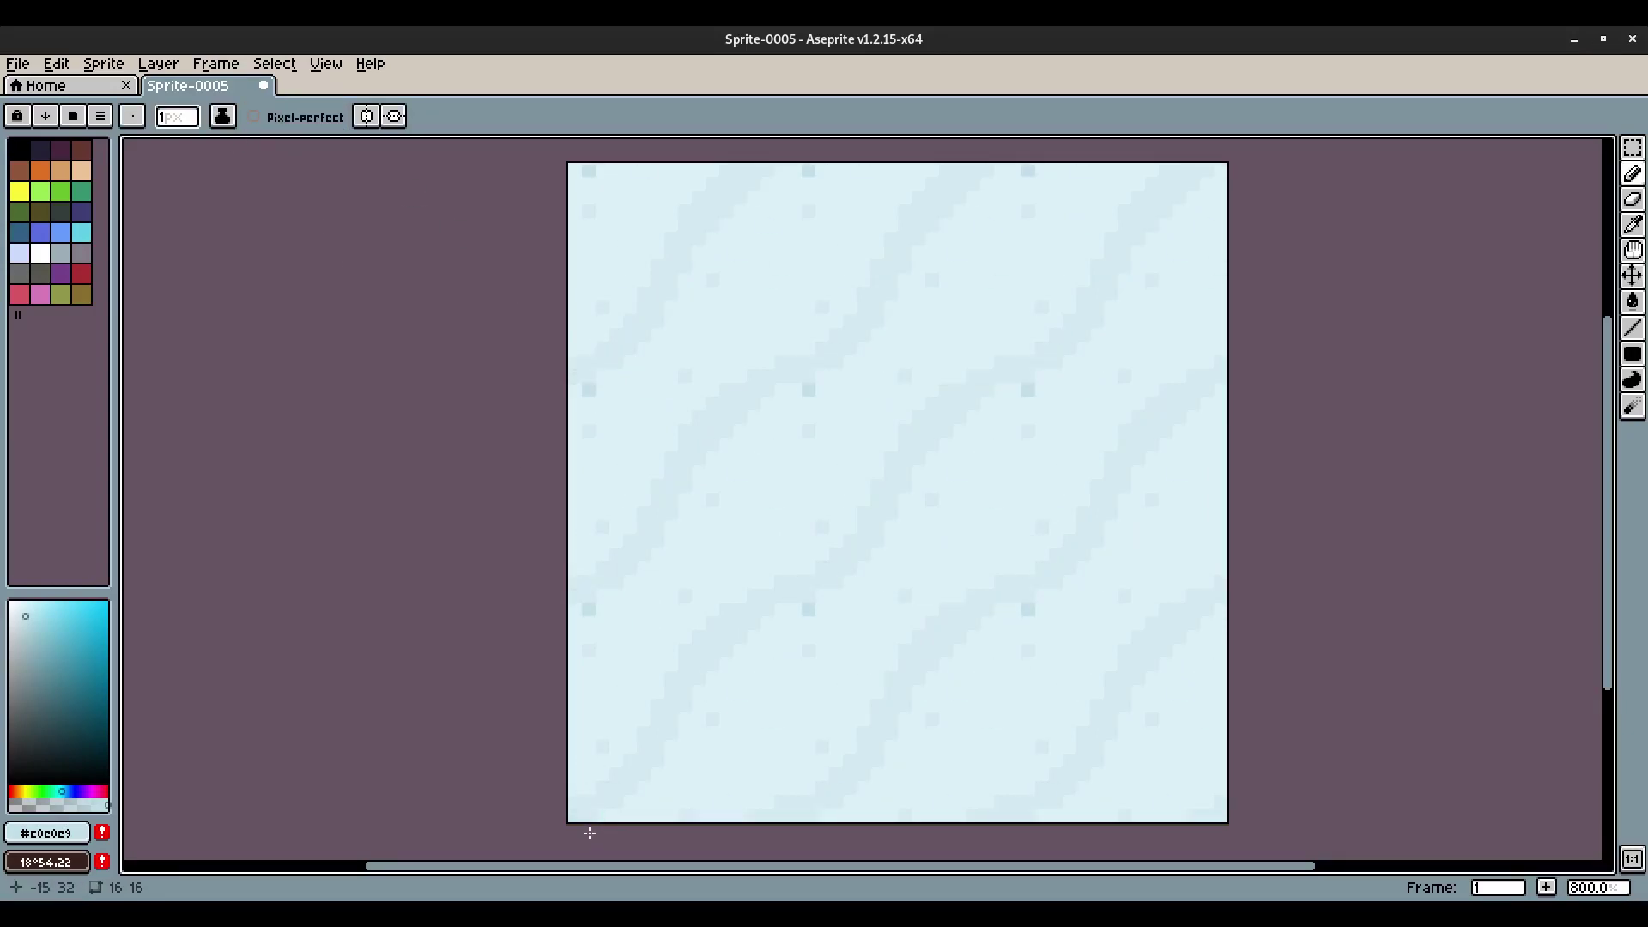
mouse_move(601, 816)
mouse_down()
mouse_move(667, 765)
mouse_move(712, 672)
mouse_move(806, 607)
mouse_up()
scroll(1064, 486, down, 4)
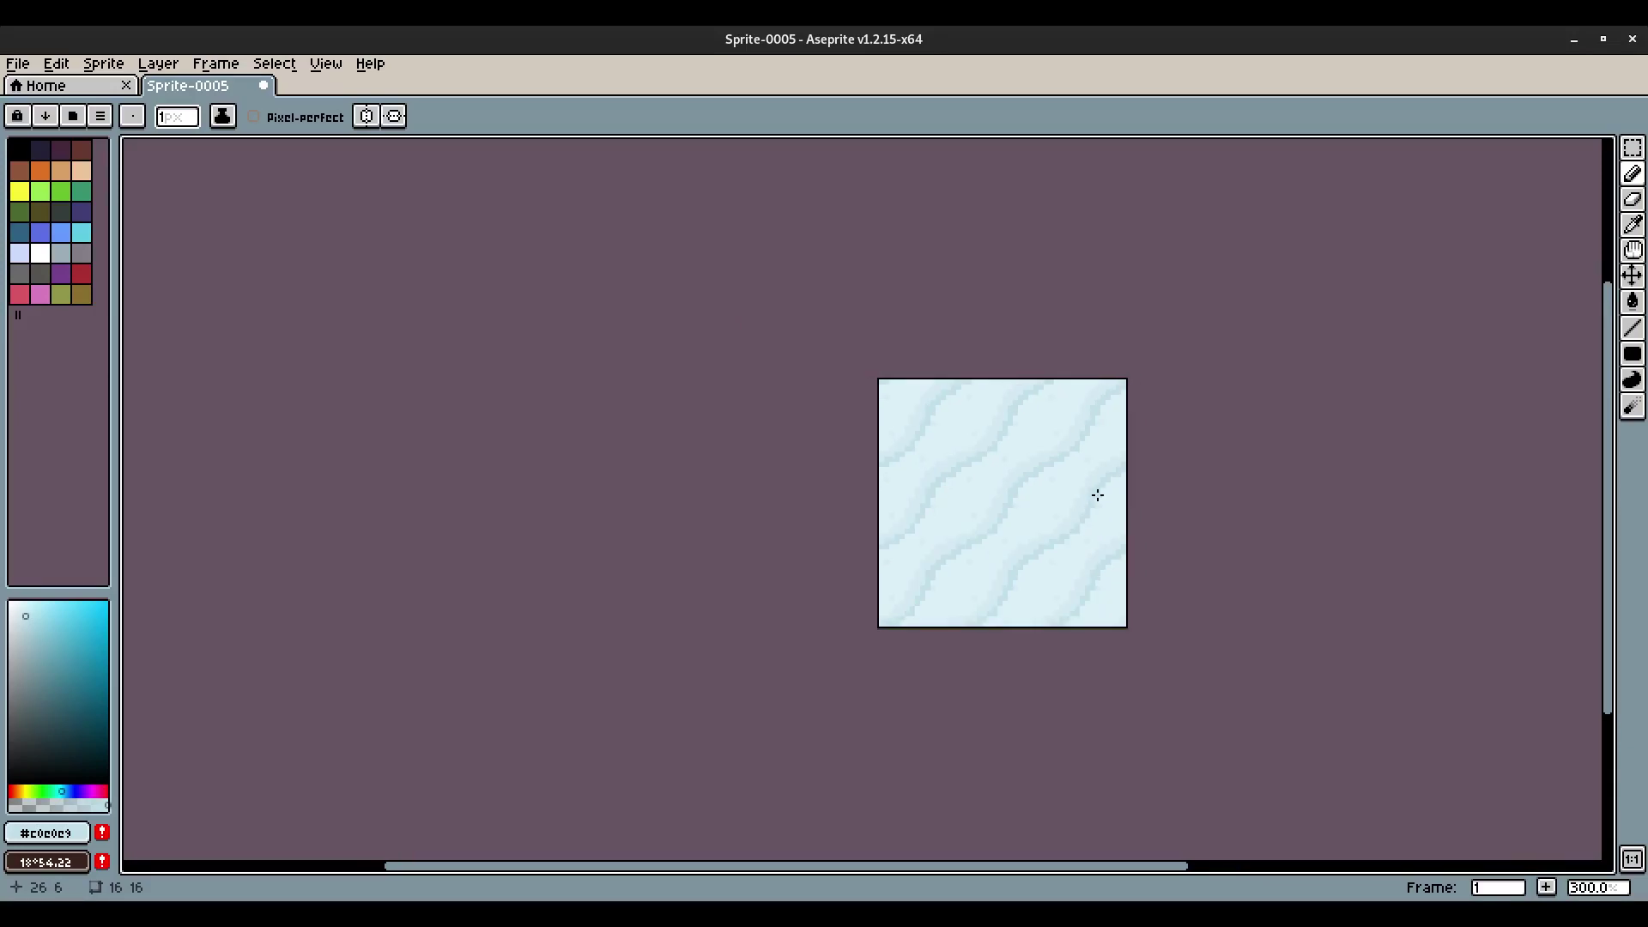
scroll(1069, 505, up, 6)
Sample the background #dceff5 and band #d1e8f0 colours to touch up a band pixel.
key(i)
click(959, 442)
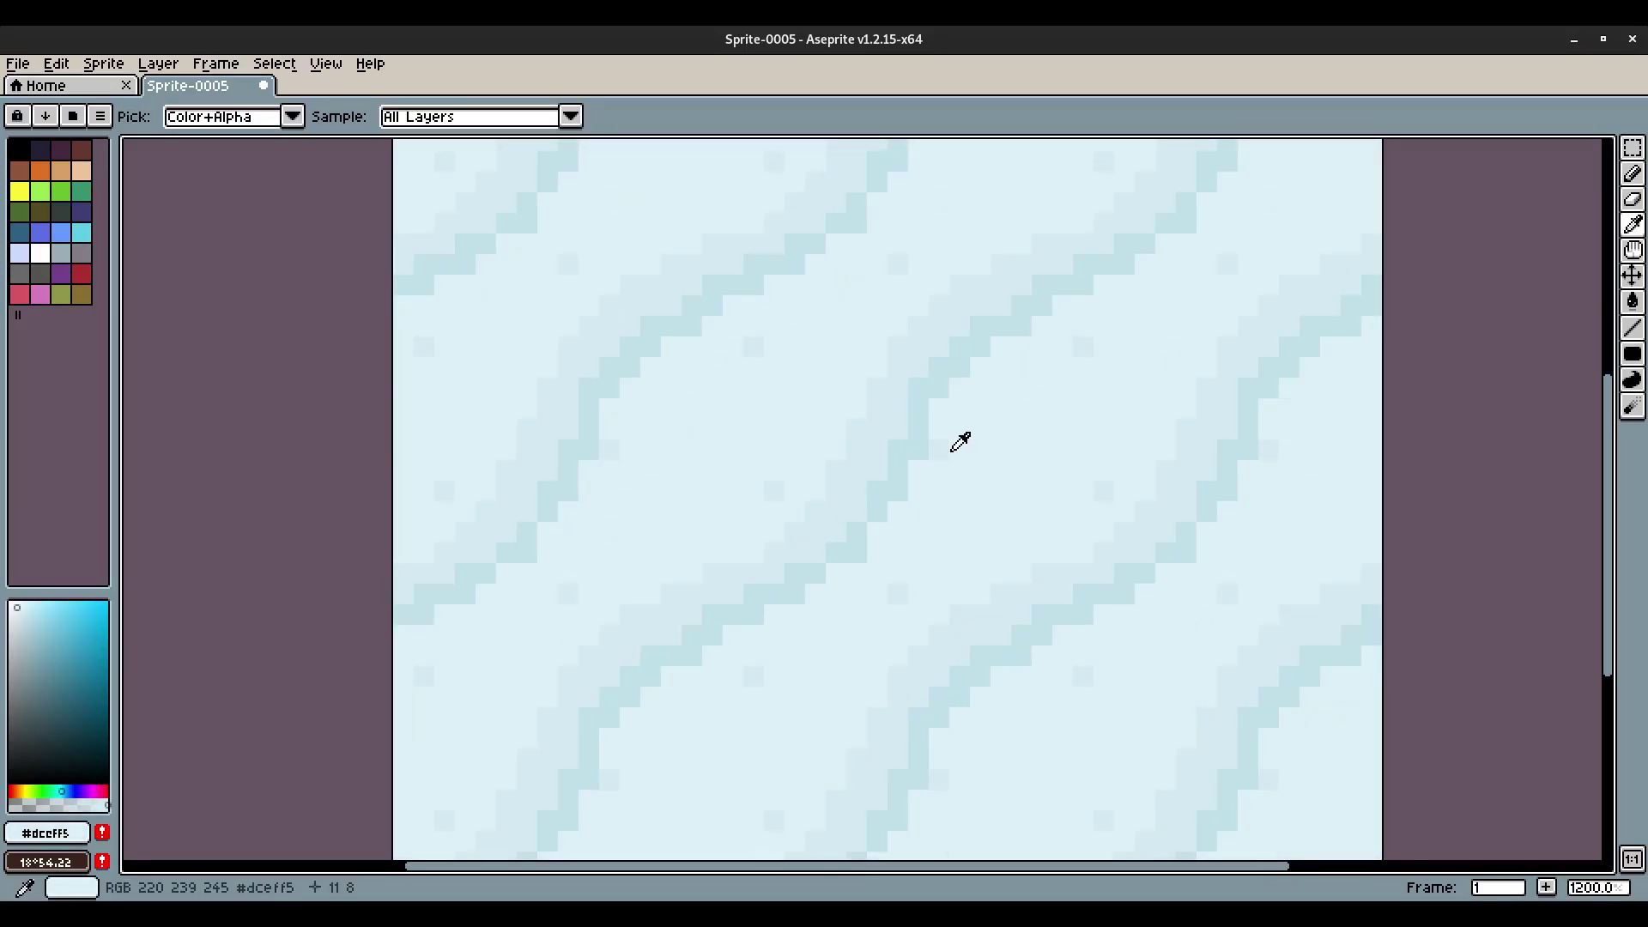
click(965, 445)
key(b)
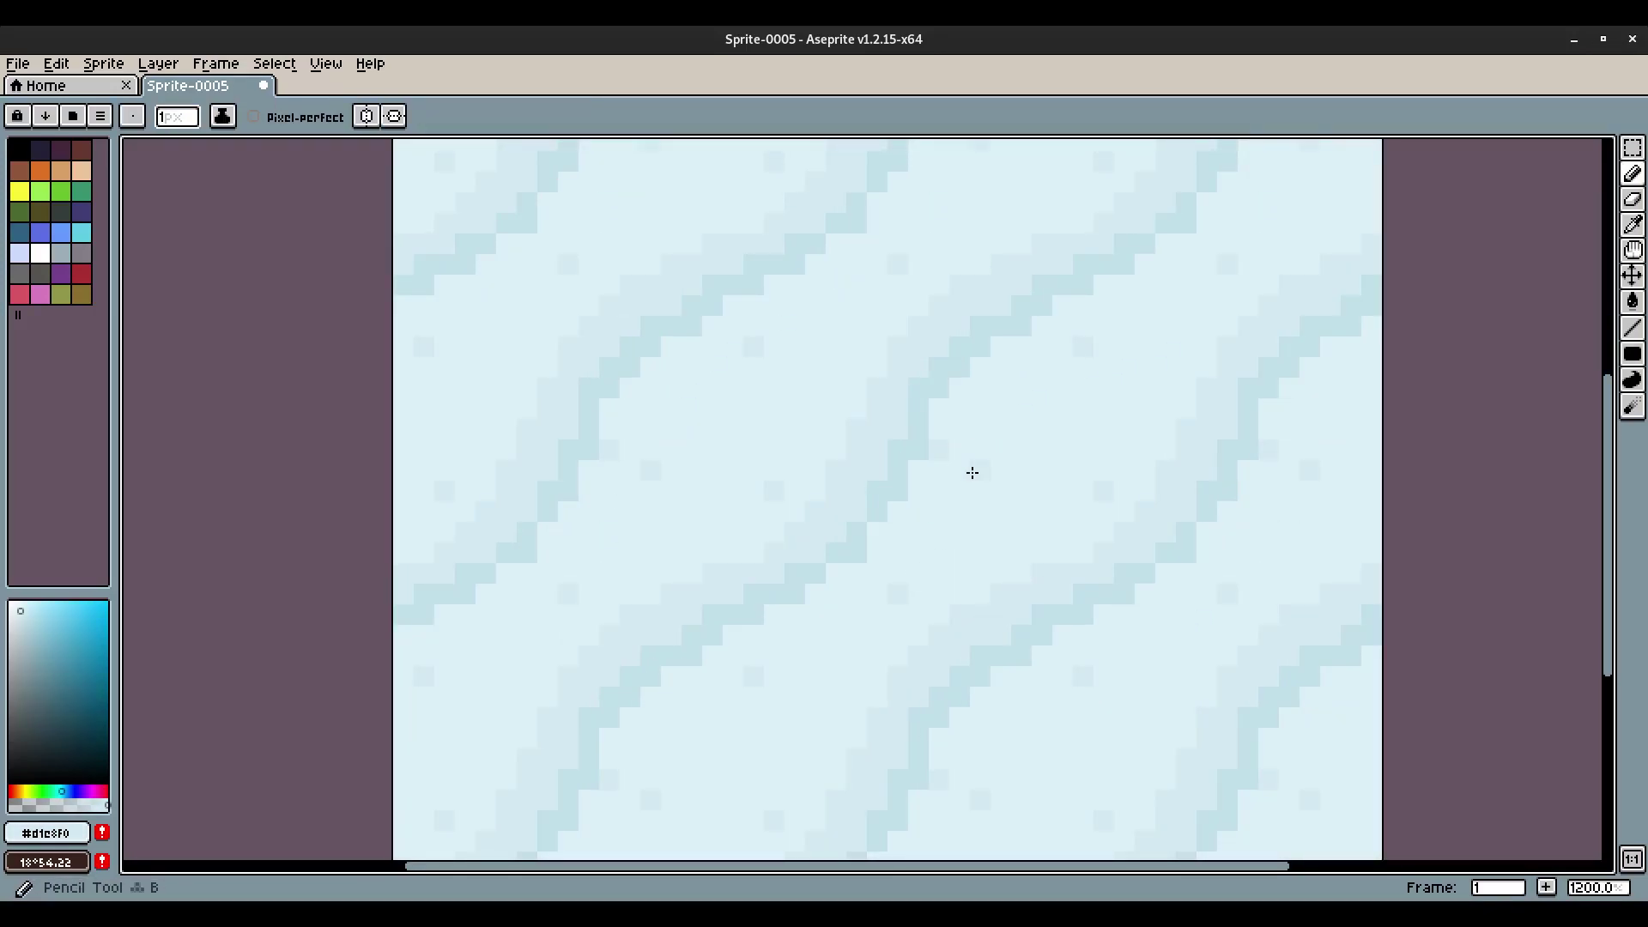
alt+click(961, 433)
scroll(1060, 424, down, 3)
scroll(1060, 424, down, 4)
scroll(1176, 397, up, 8)
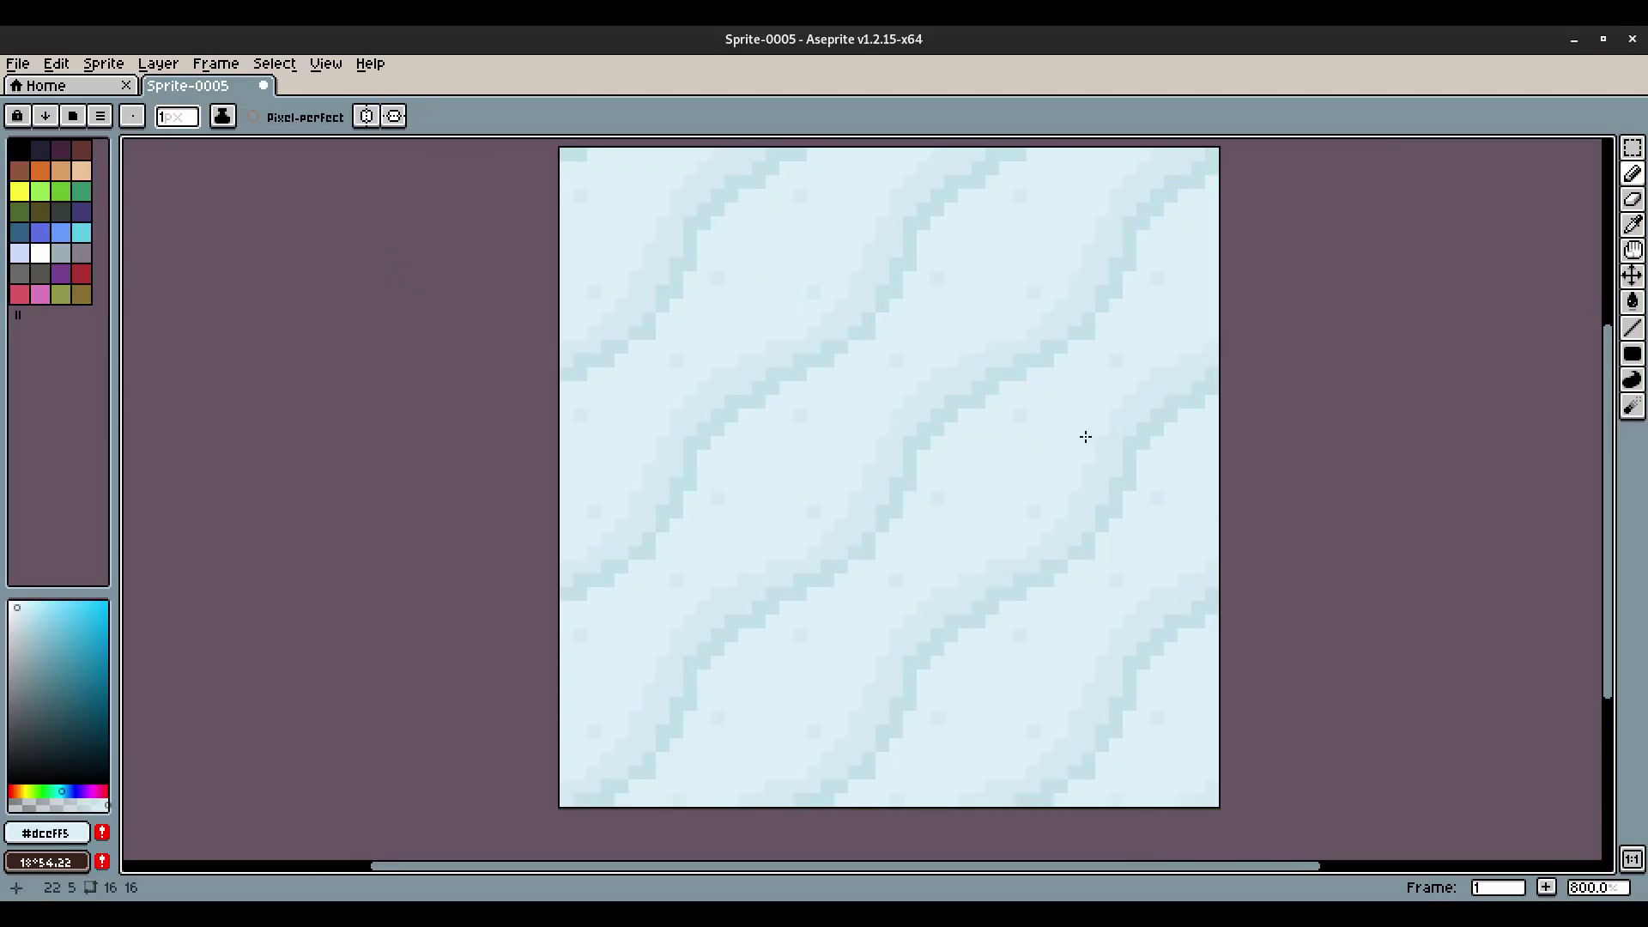
Repaint the darker band-edge pixels with the band colour #d1e8f0.
key(i)
click(920, 441)
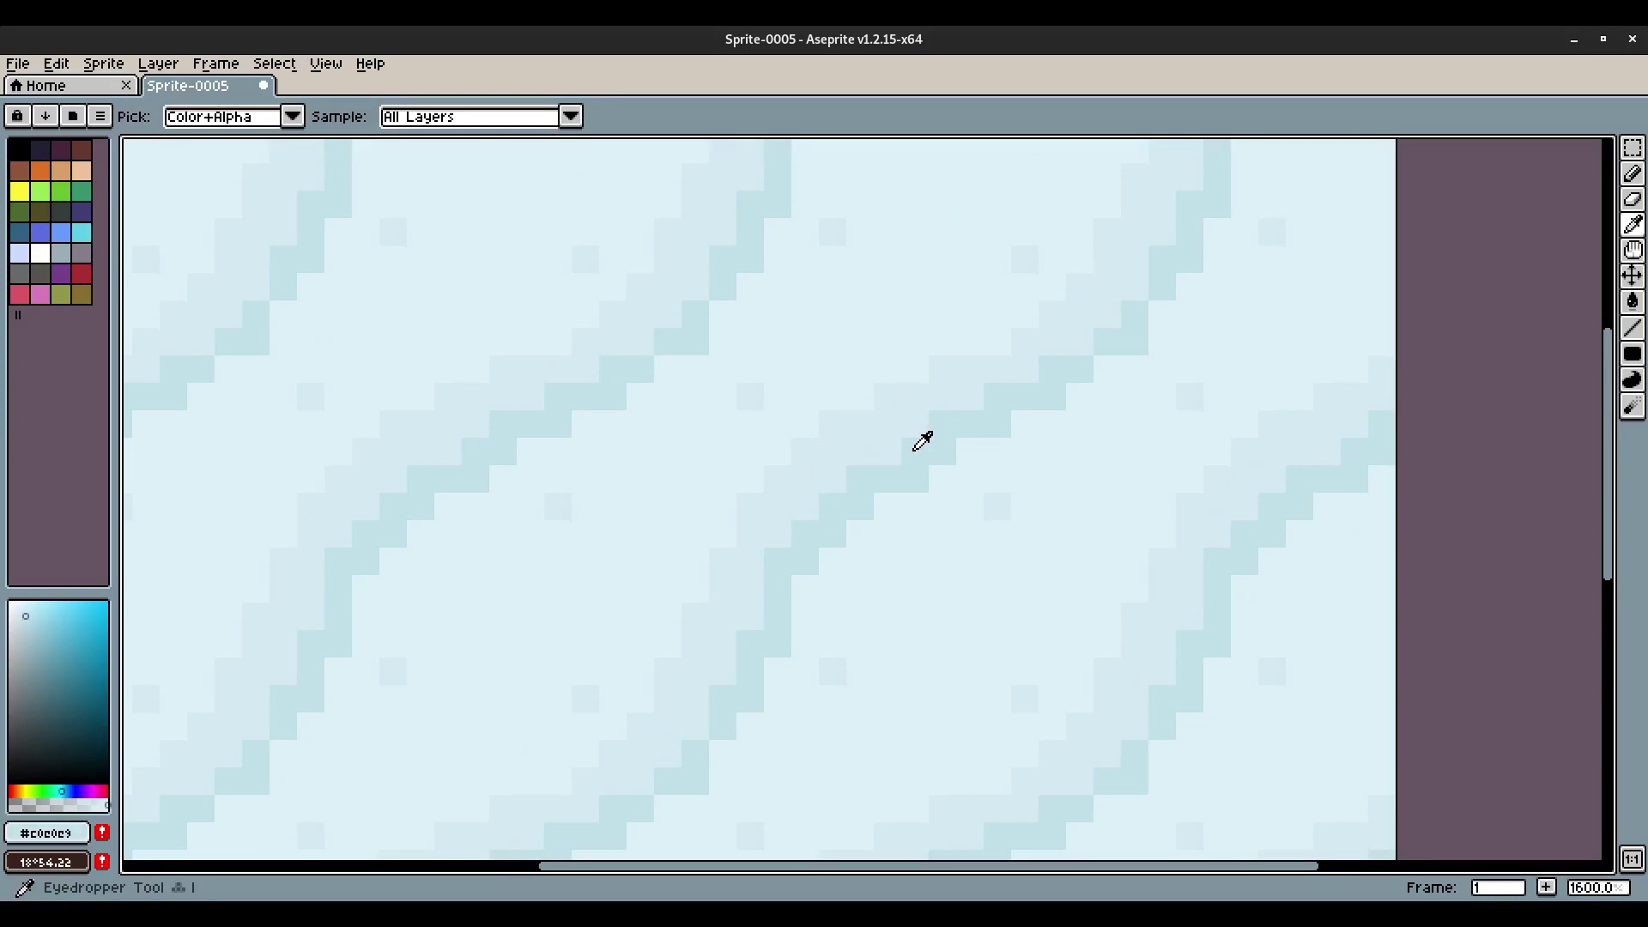
key(b)
click(837, 500)
click(778, 561)
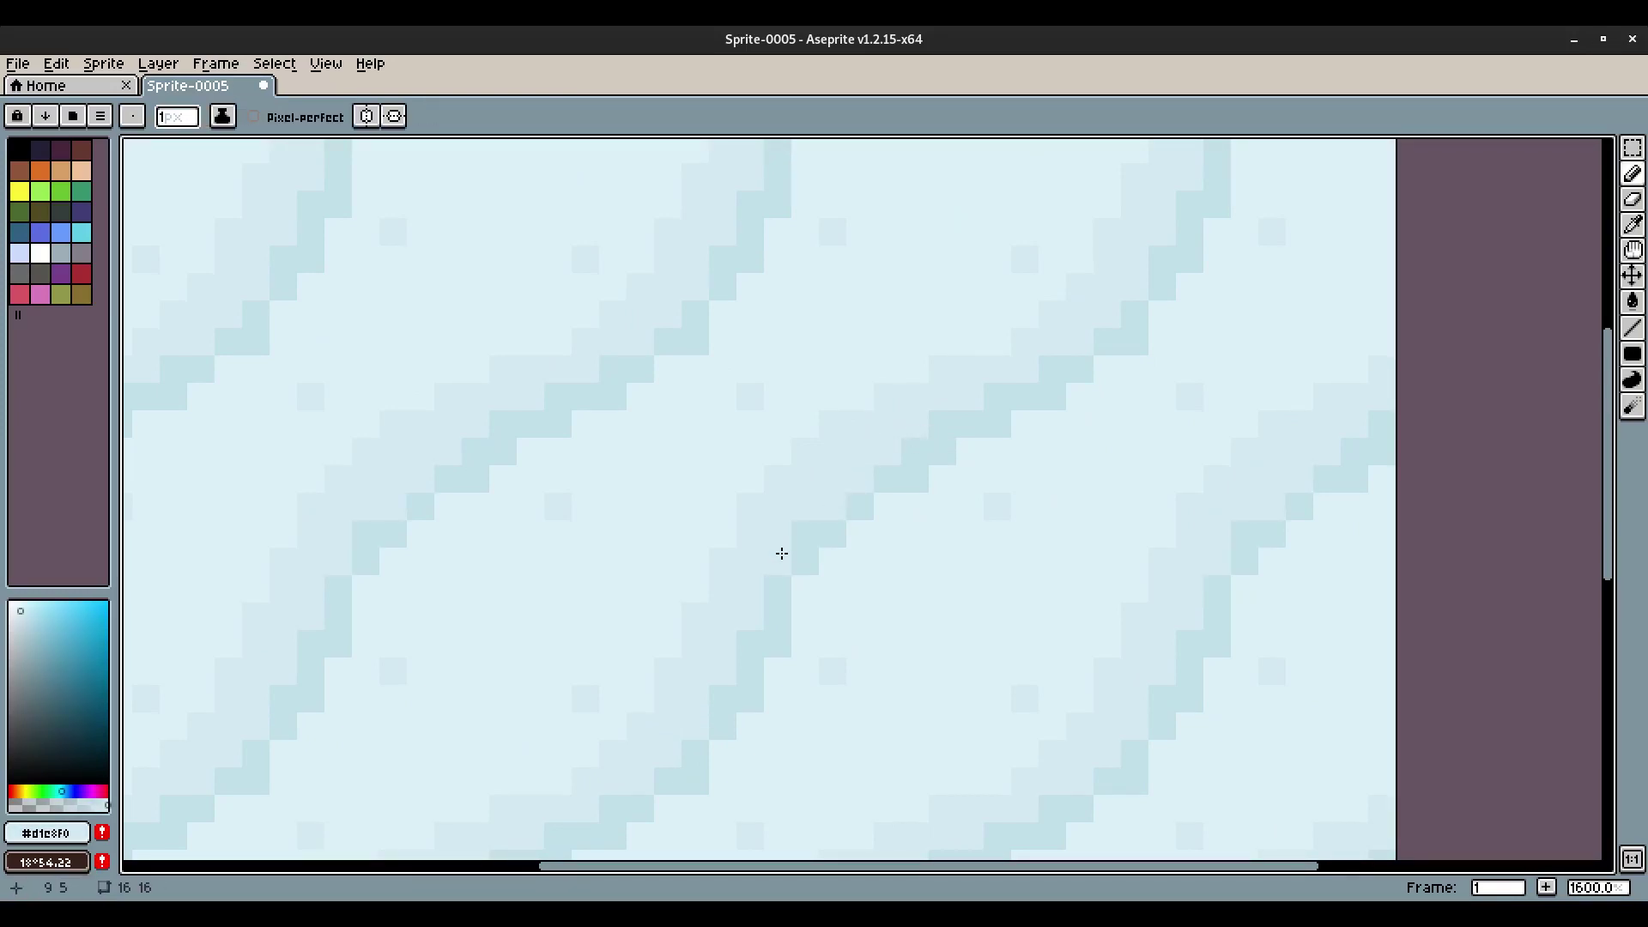
click(805, 534)
click(942, 425)
click(997, 398)
click(1156, 249)
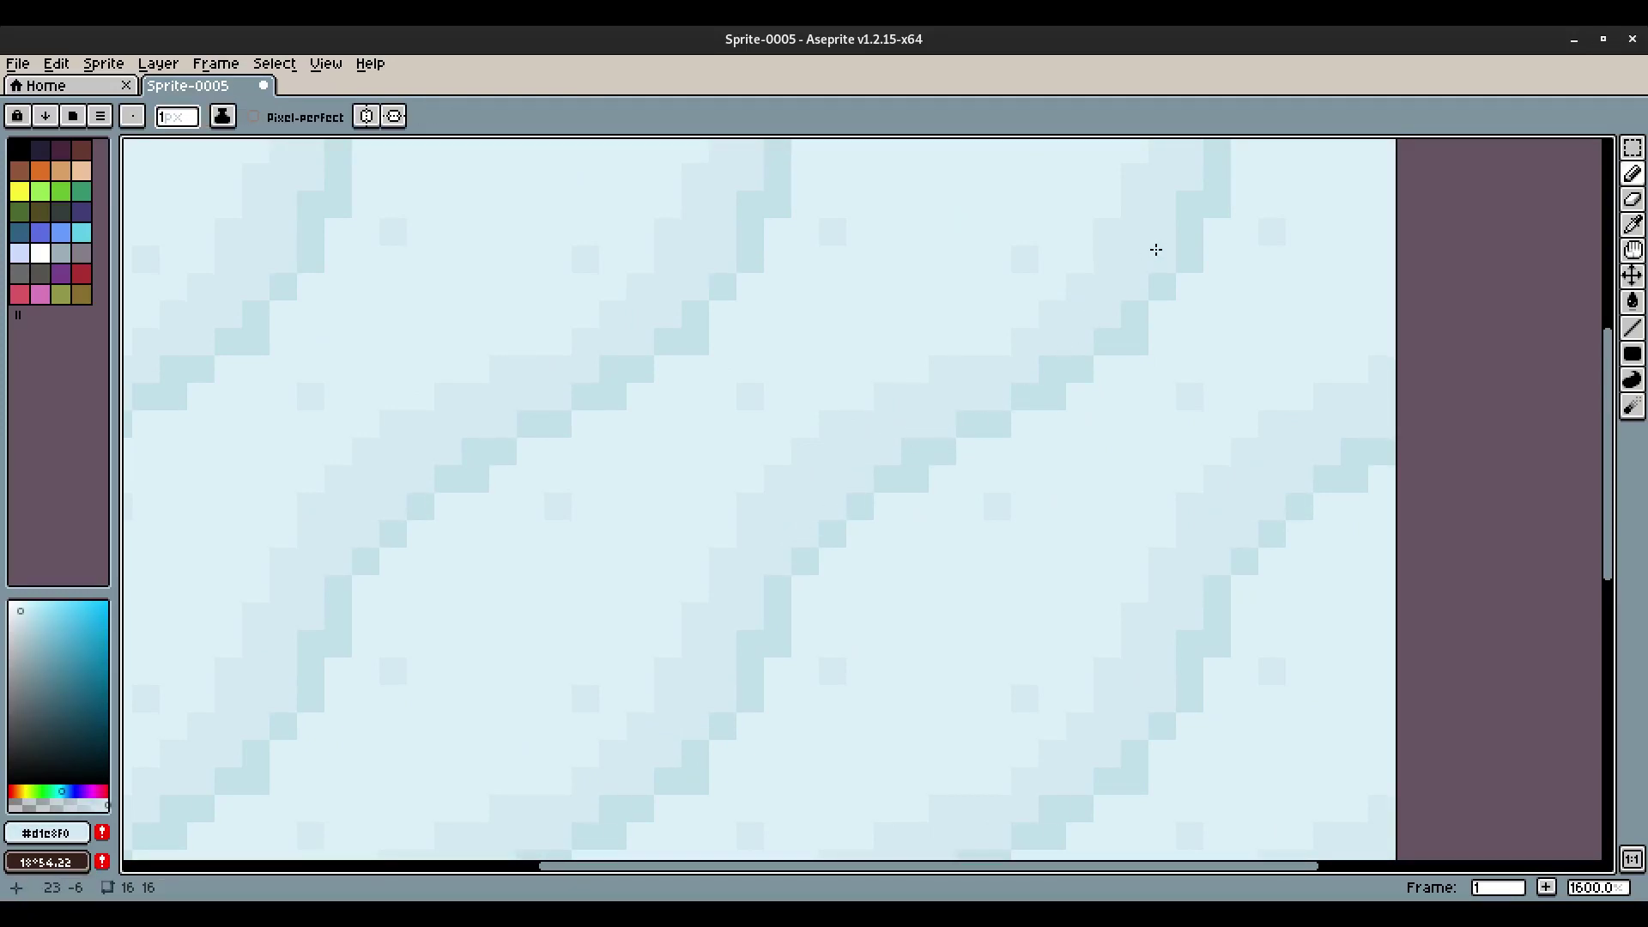
click(1190, 202)
scroll(1012, 541, down, 2)
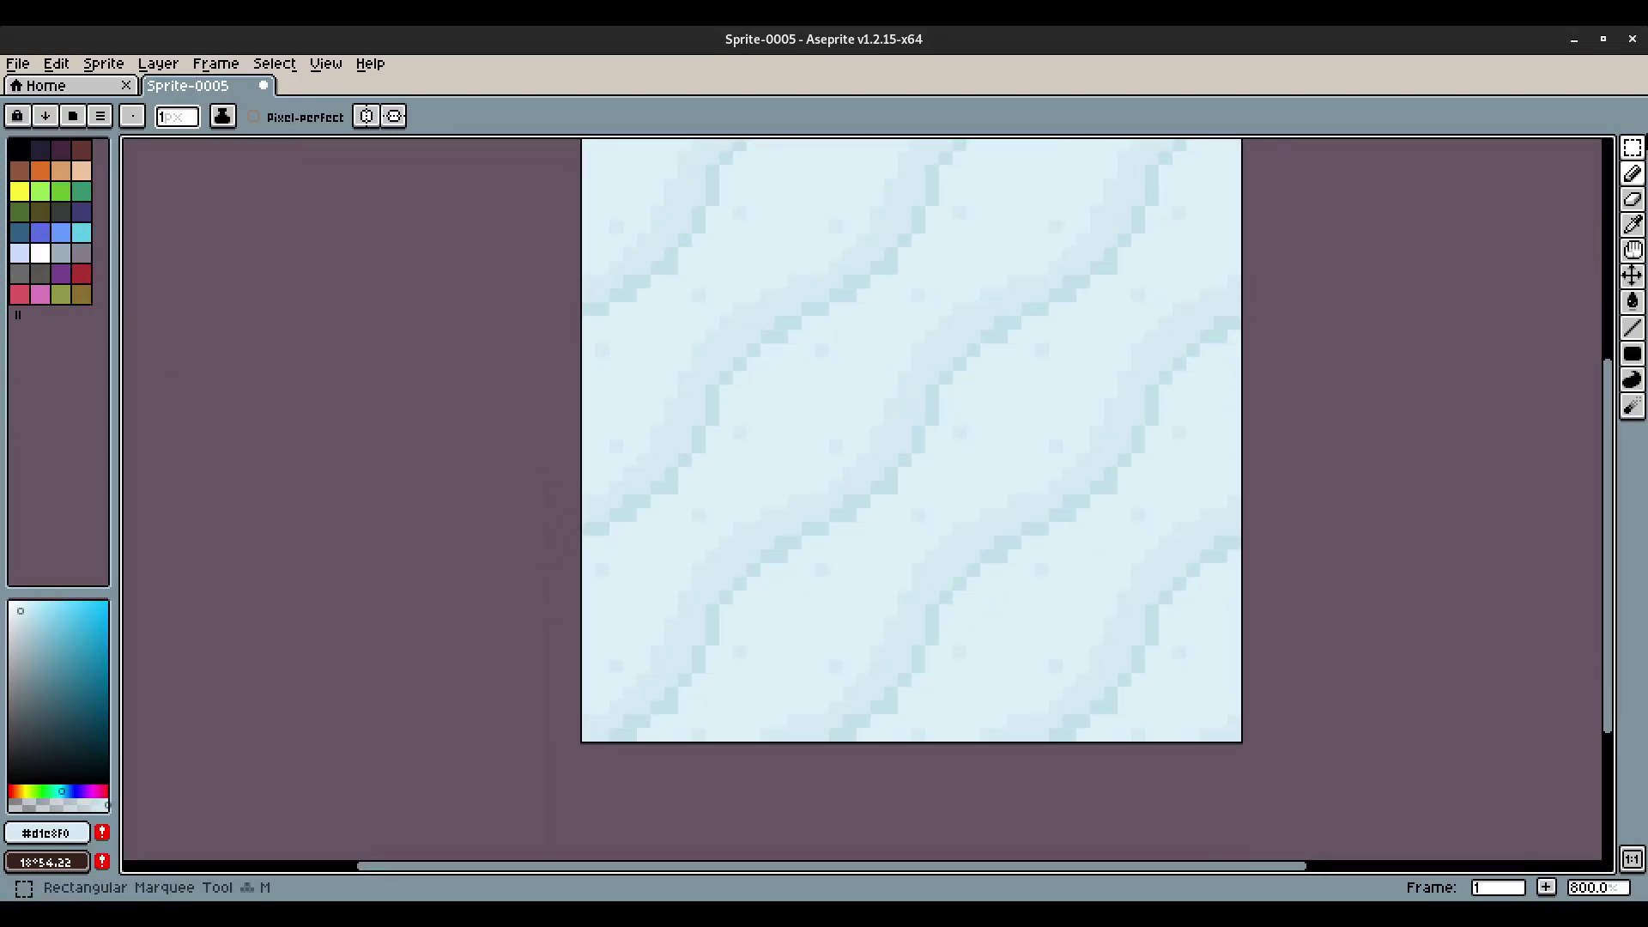
Touch up more band pixels, alternating the sampled #dceff5 and #d1e8f0 colours.
click(1633, 225)
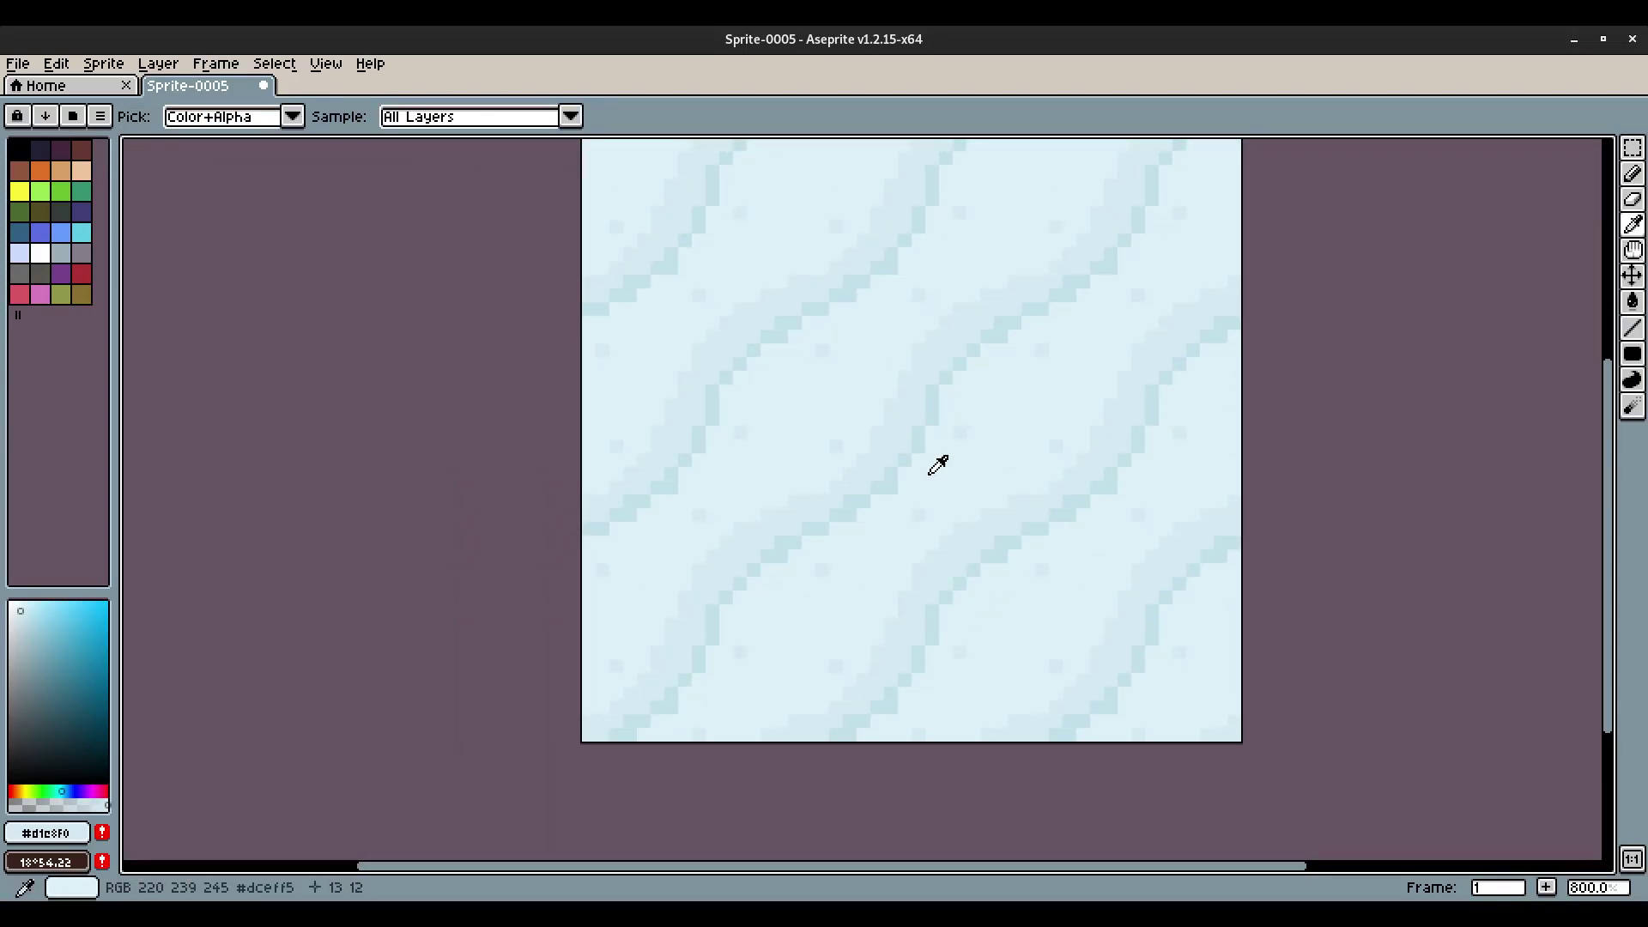
key(b)
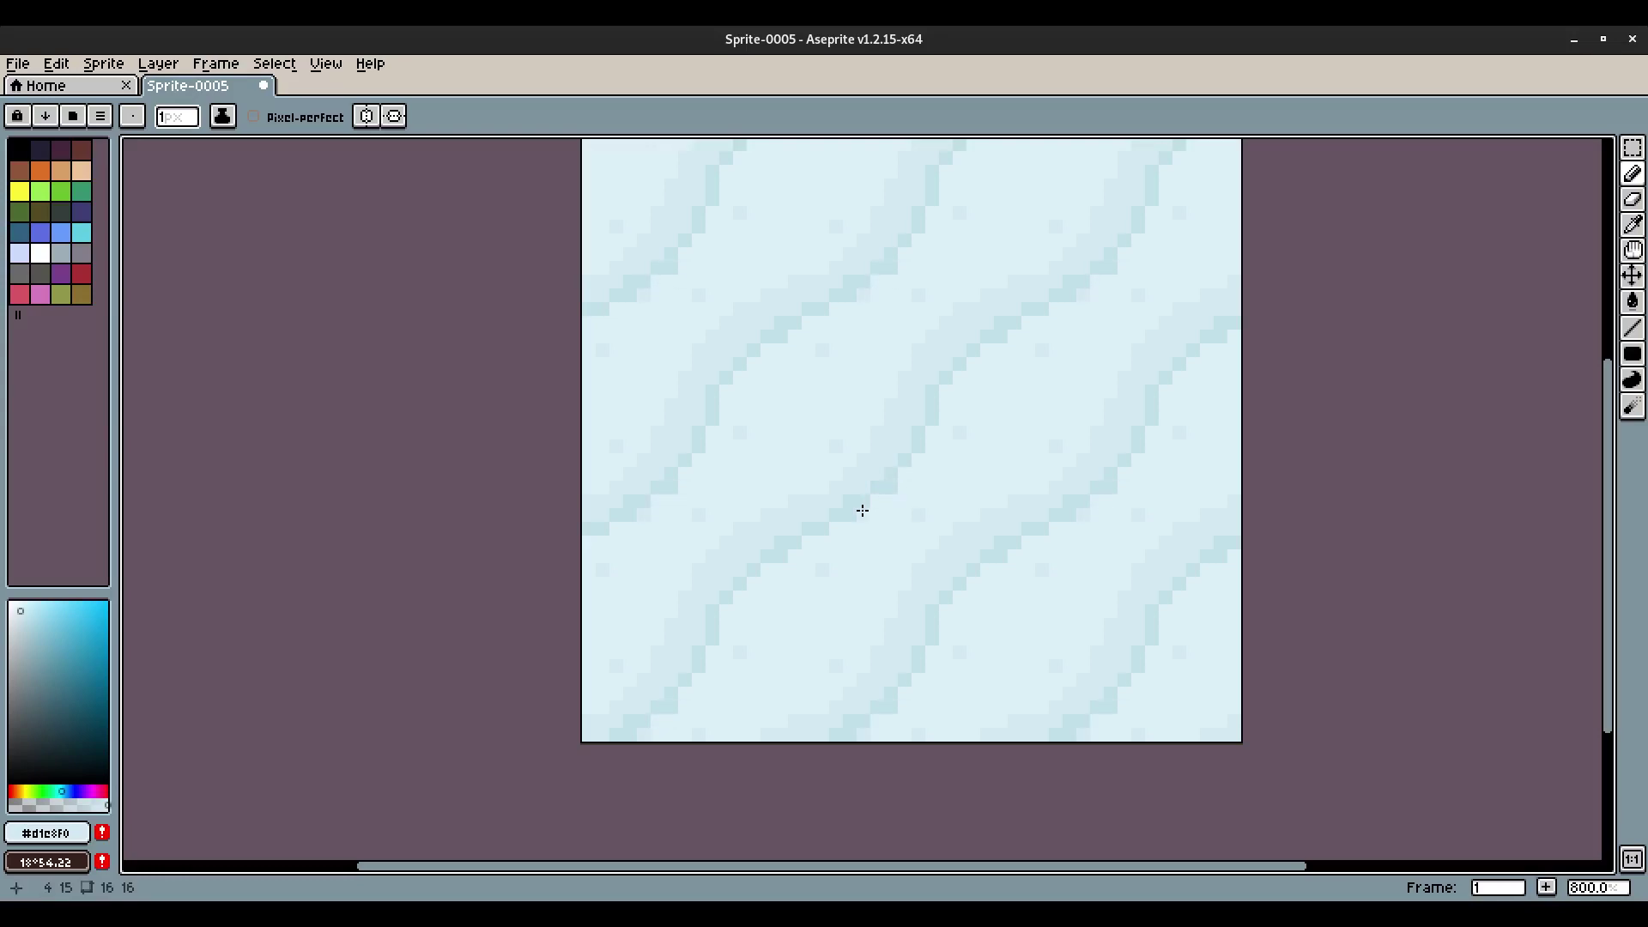
key(i)
click(915, 481)
key(b)
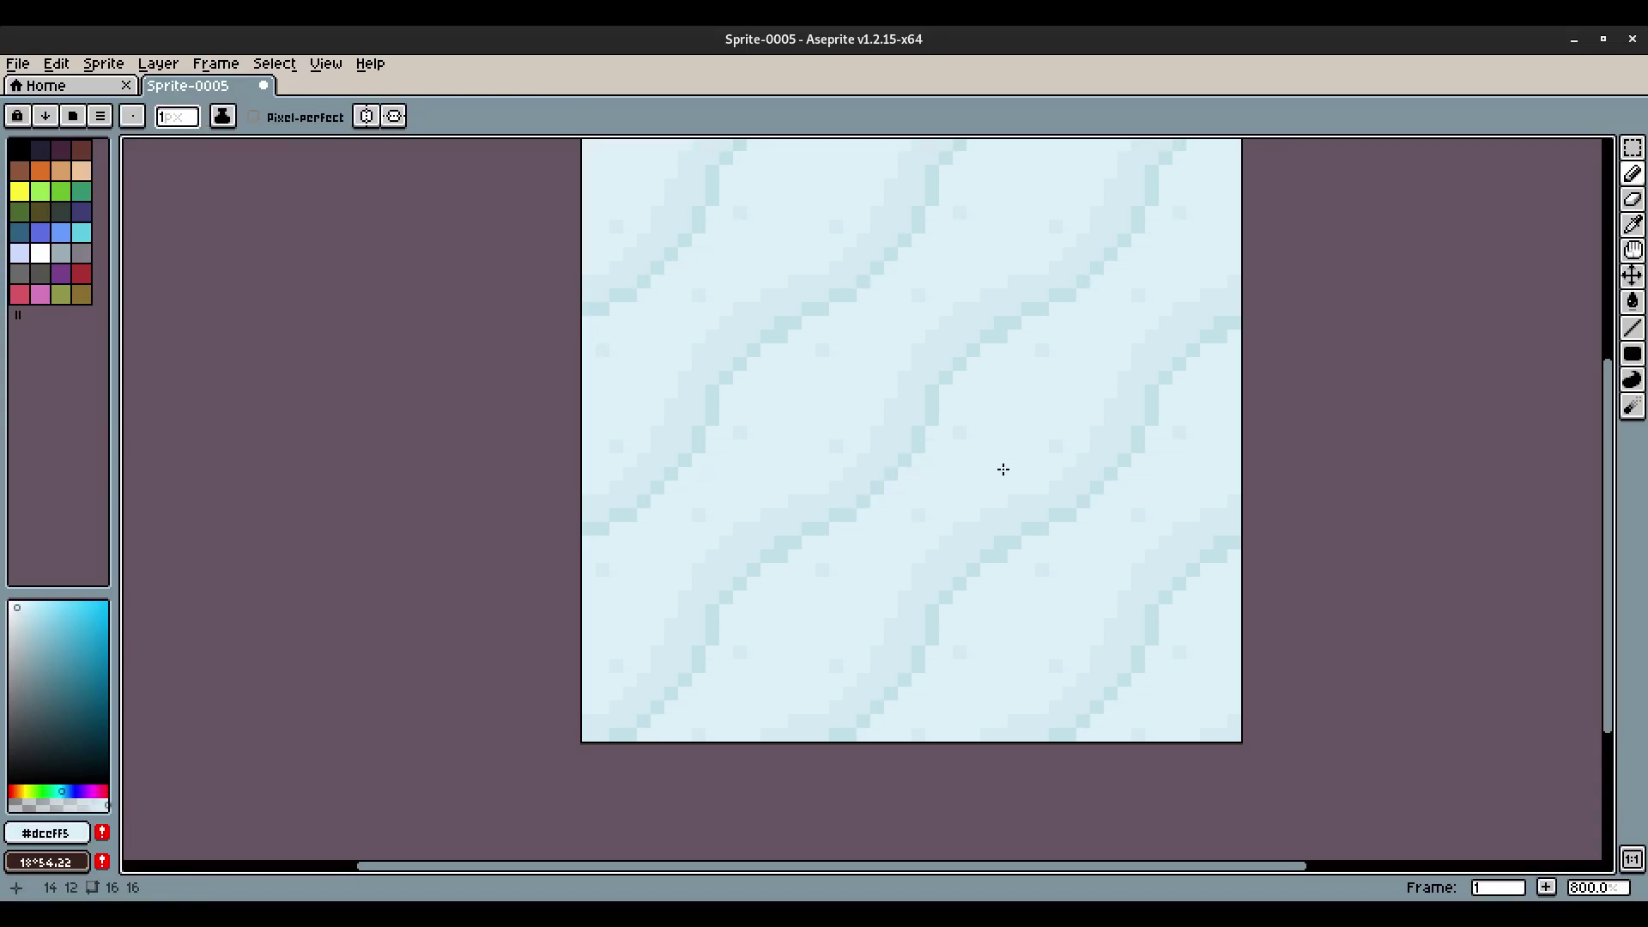
alt+click(780, 505)
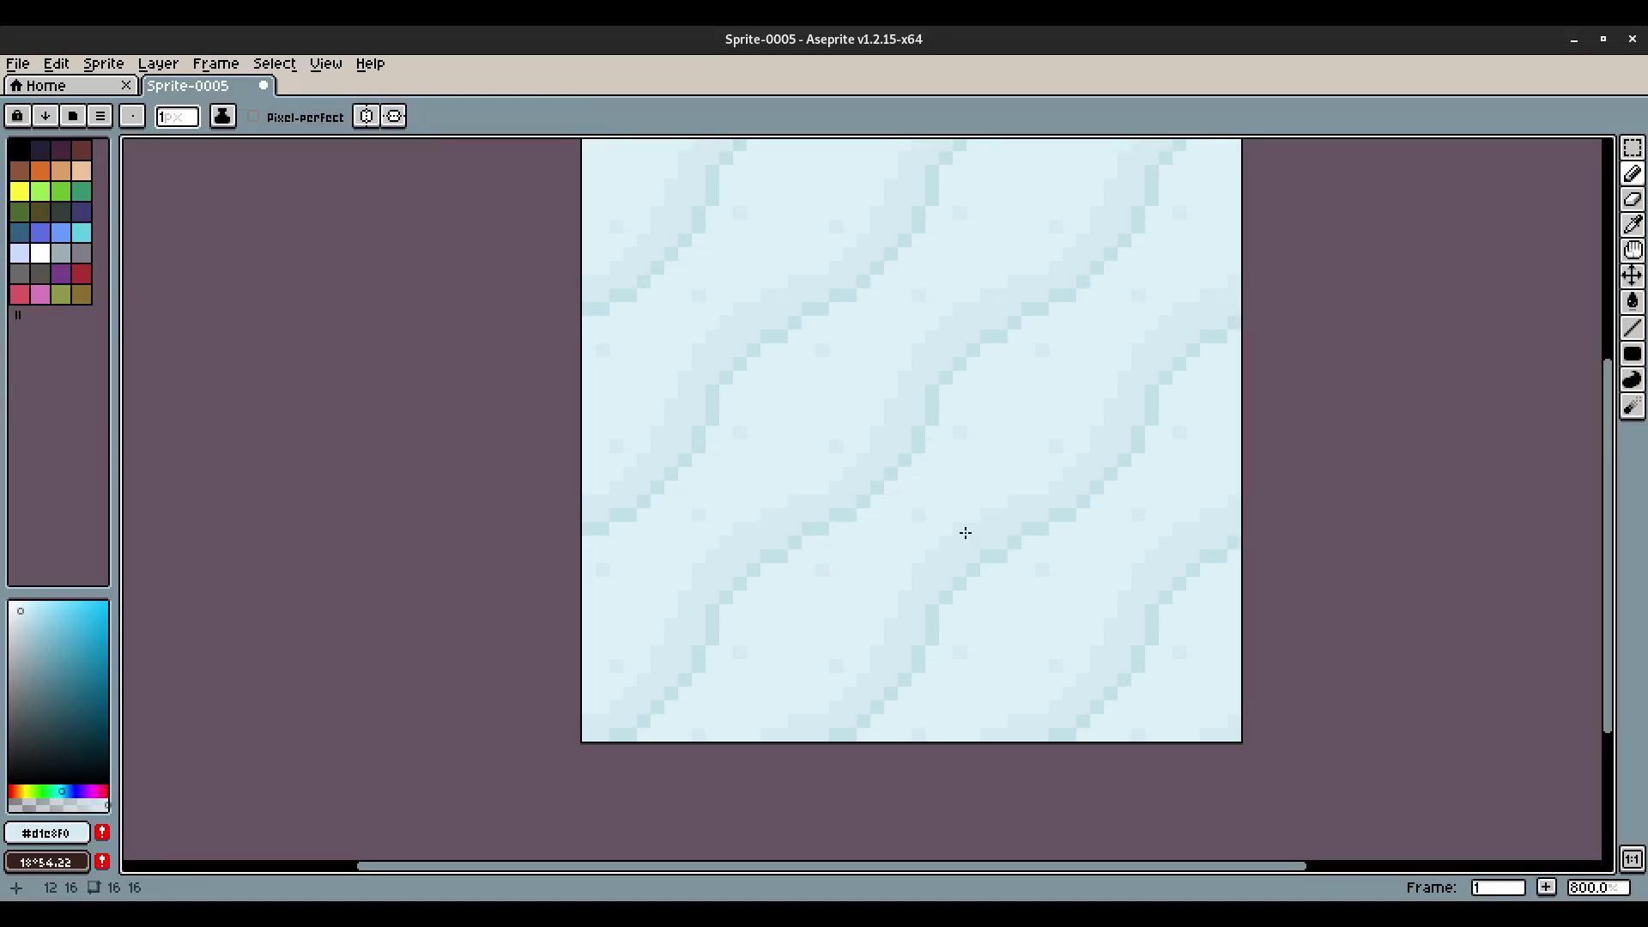
scroll(966, 532, up, 1)
scroll(1335, 313, down, 4)
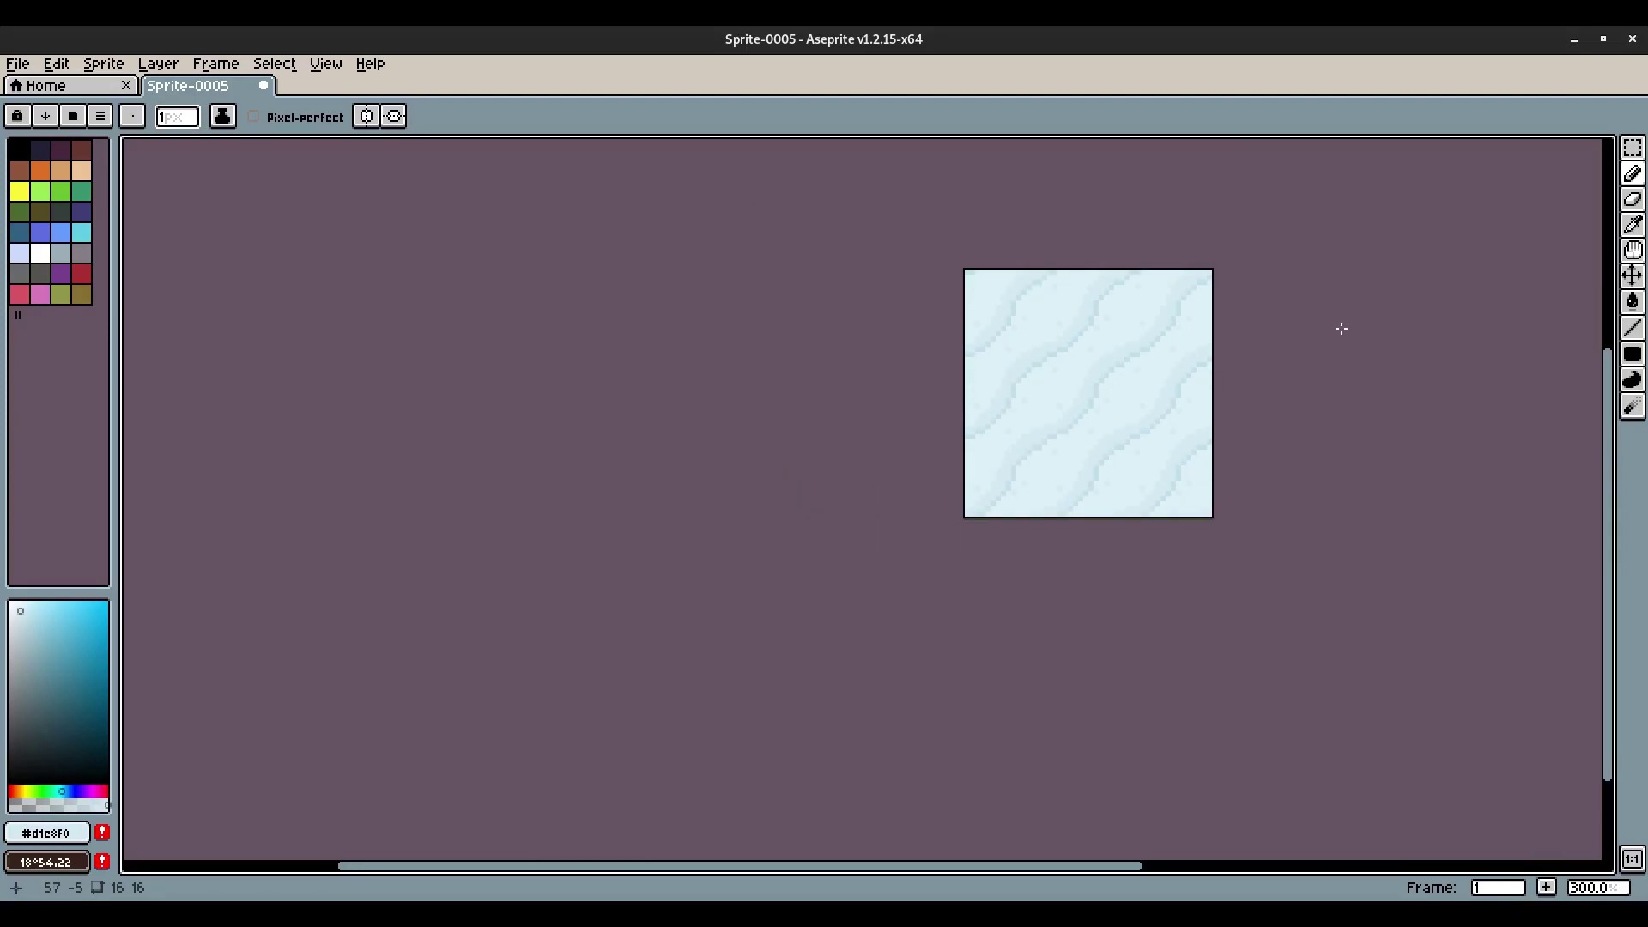
scroll(1339, 332, up, 3)
scroll(1326, 352, down, 4)
scroll(1325, 361, up, 4)
scroll(1033, 413, up, 3)
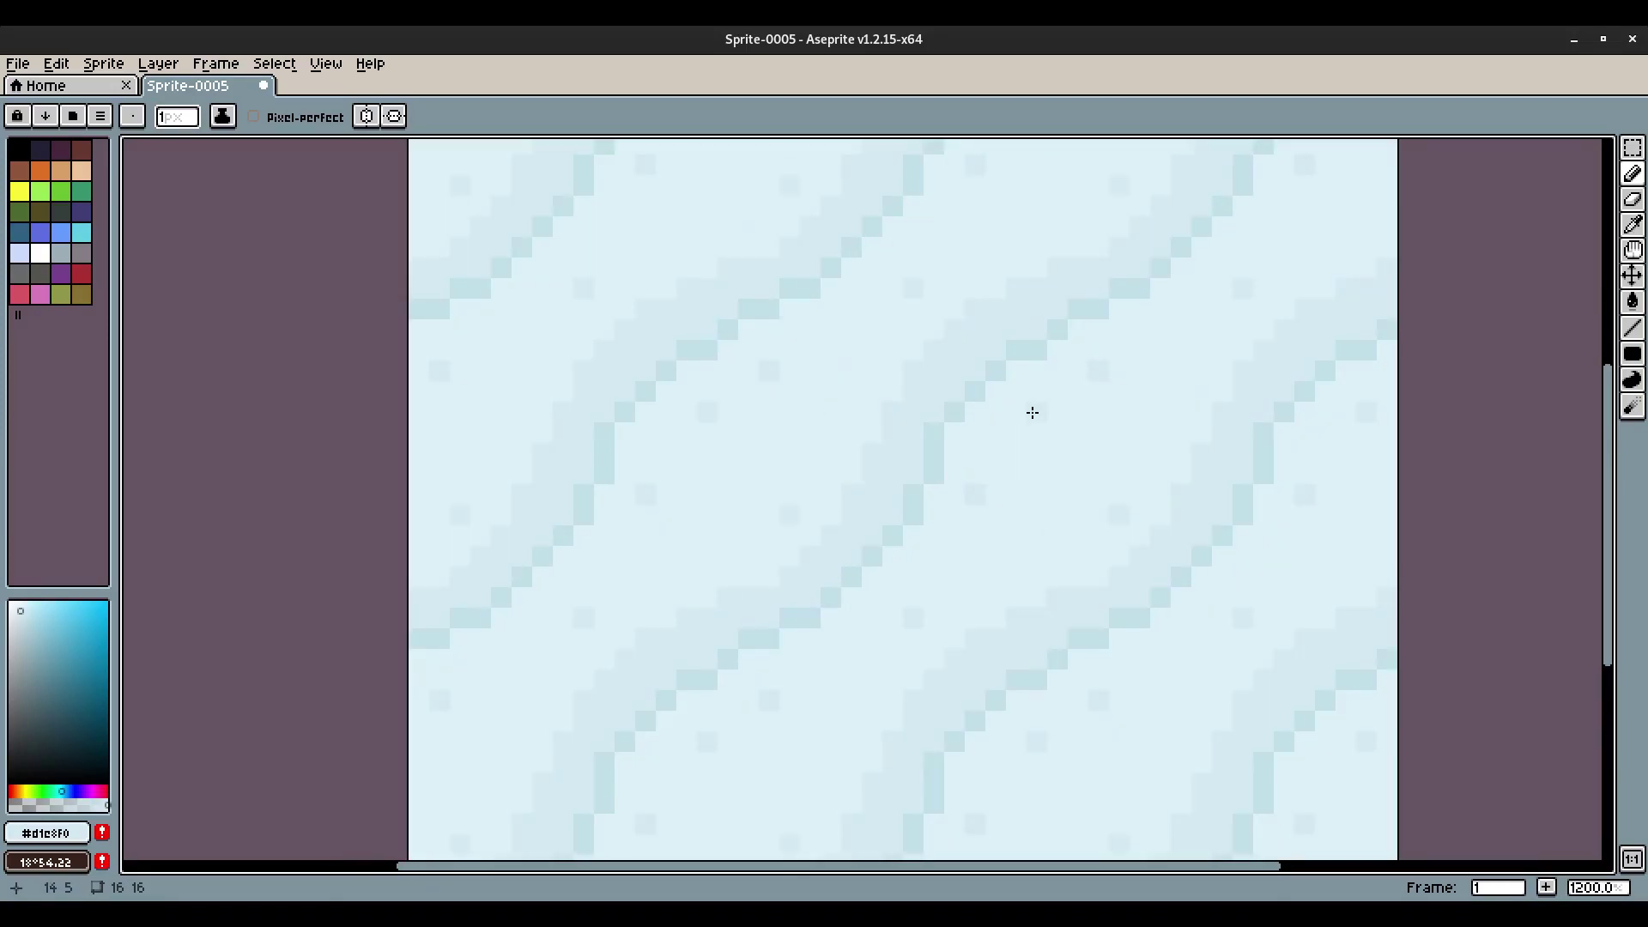
key(alt)
scroll(968, 398, up, 1)
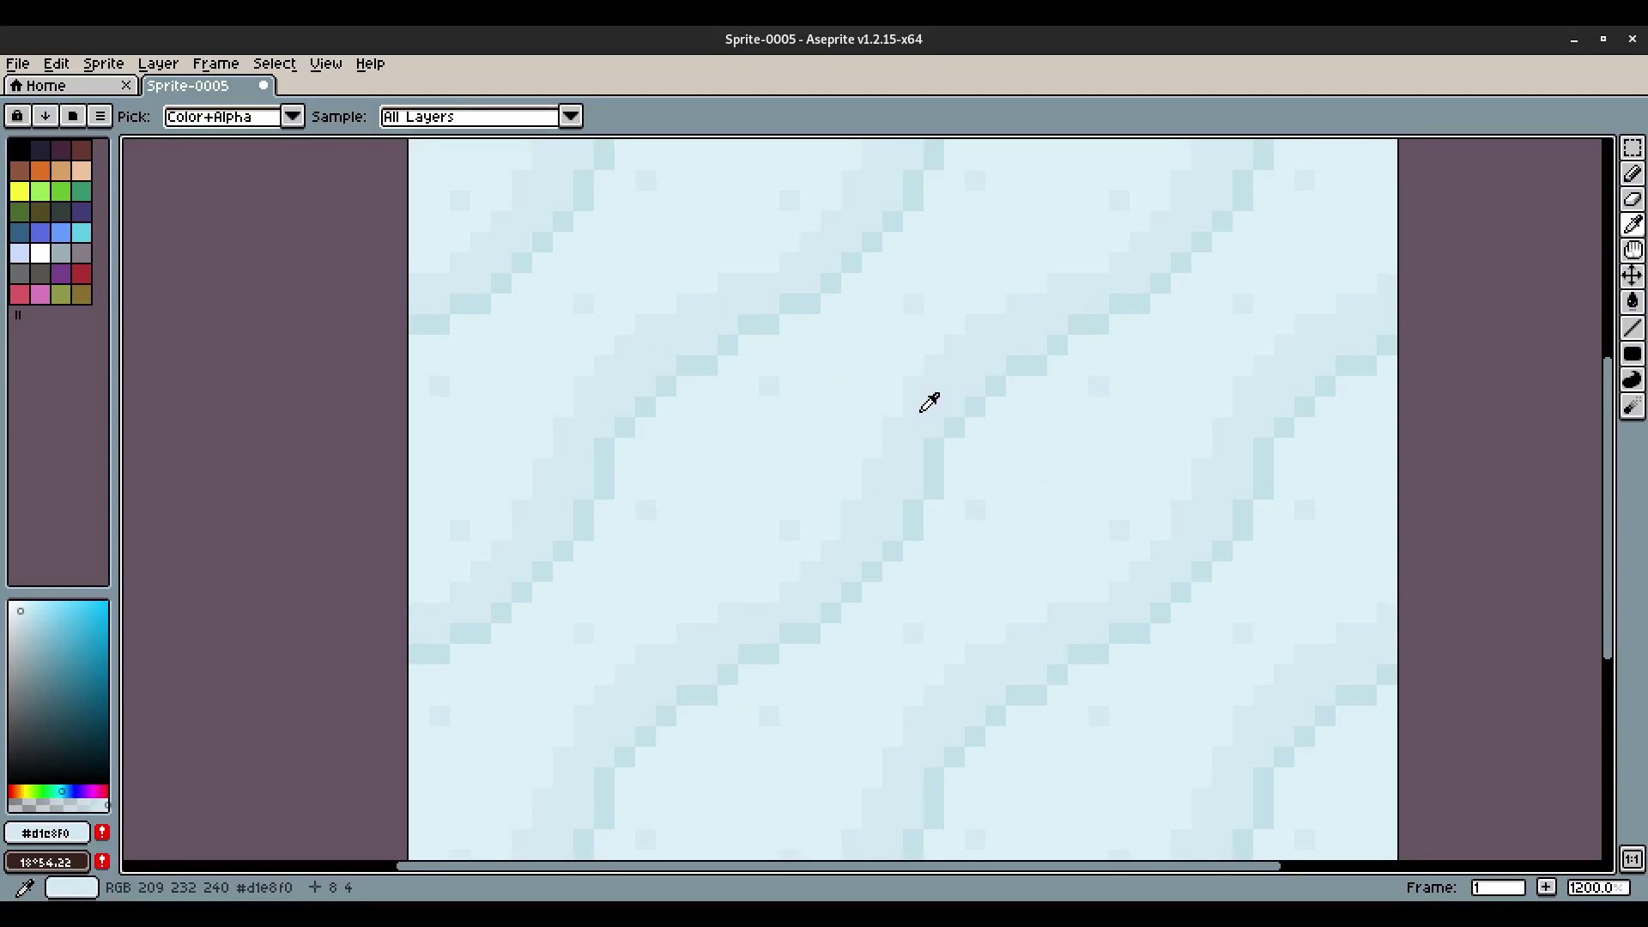
Choose a pale blue and draw a short touch-up stroke along a drift band.
click(24, 612)
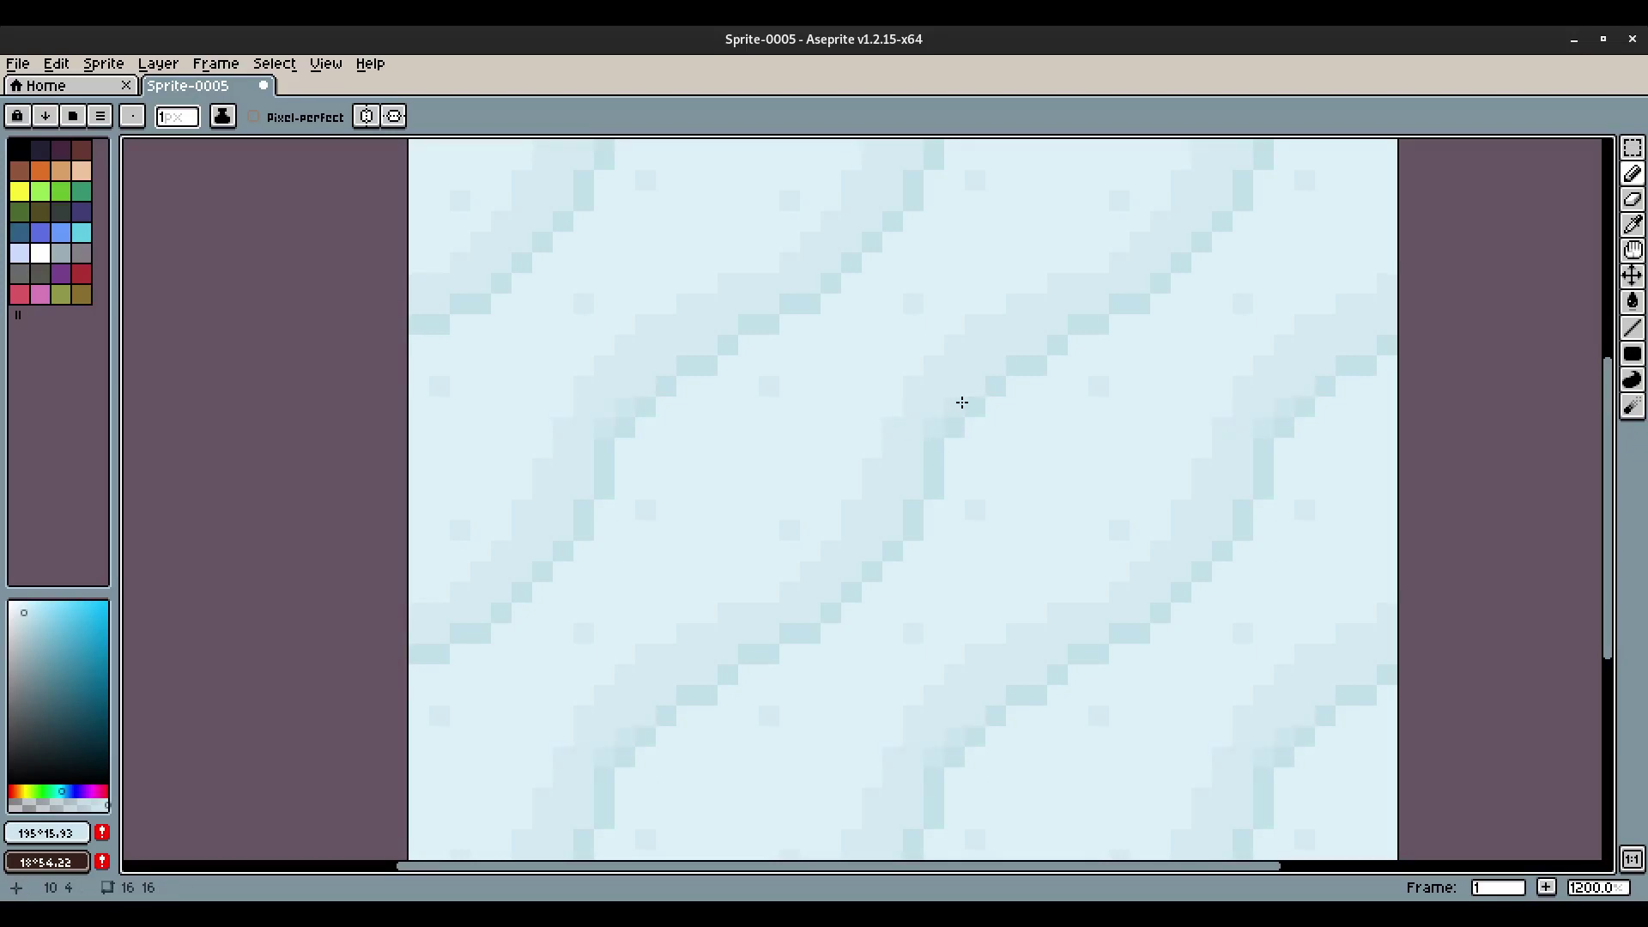
drag(1034, 347, 1061, 317)
scroll(1227, 189, right, 1)
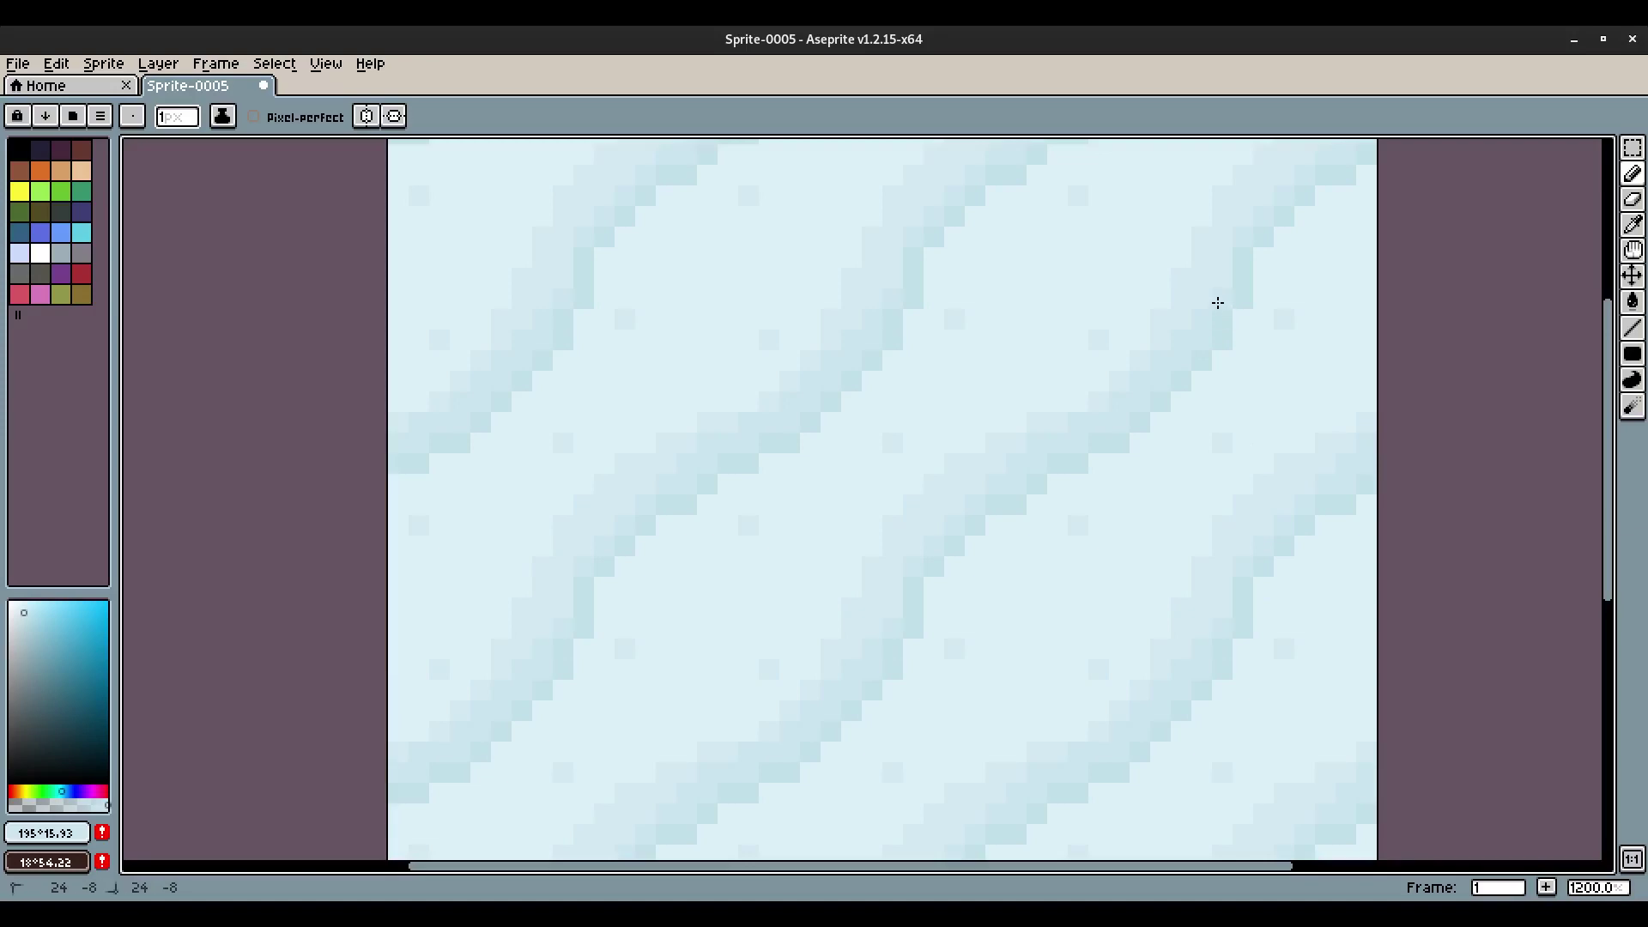
scroll(1004, 375, left, 3)
scroll(1003, 375, down, 2)
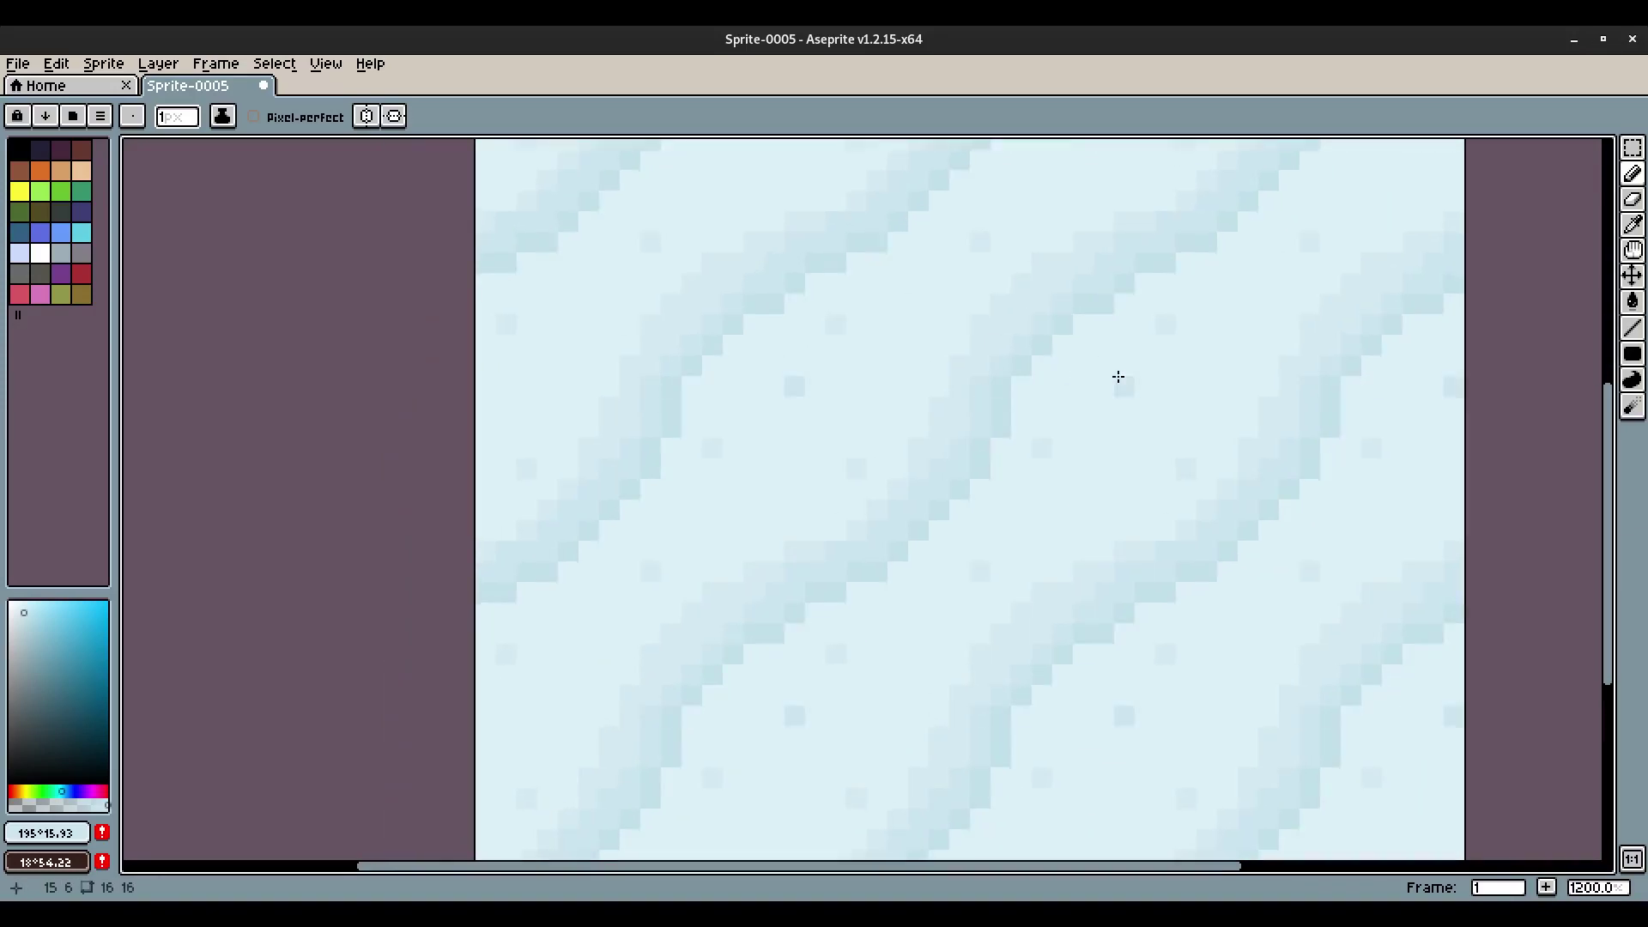
scroll(1118, 375, down, 3)
scroll(1134, 463, up, 2)
scroll(1164, 425, up, 1)
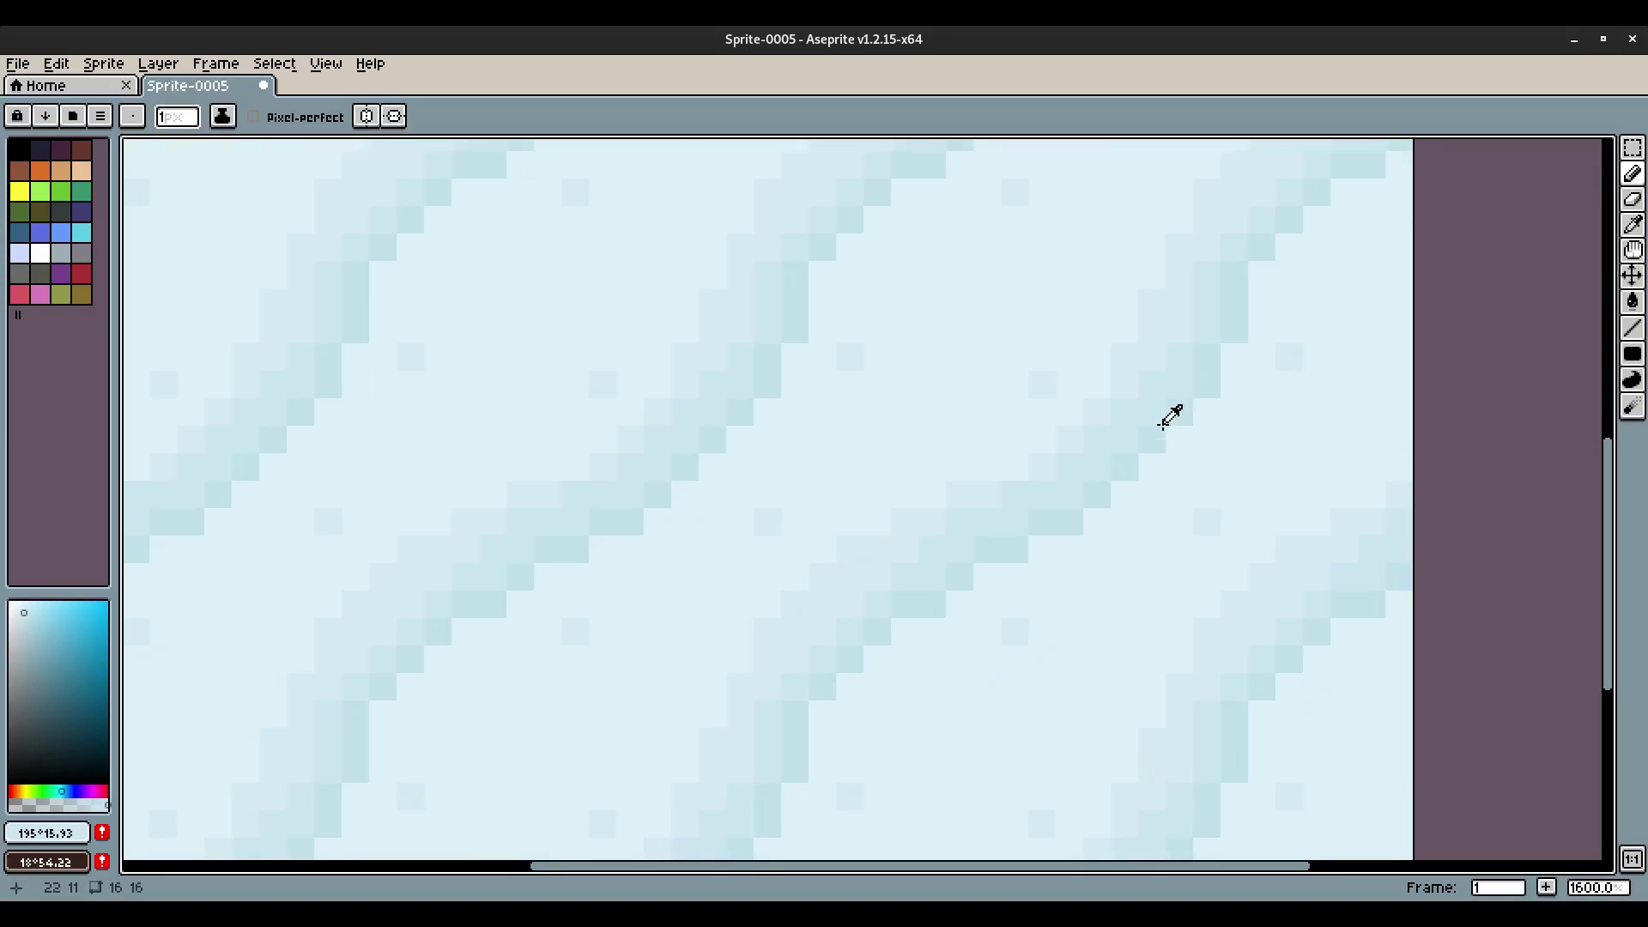
Sample the tile's background and settle the drawing colour at pale blue 194°10.95.
key(i)
click(1122, 286)
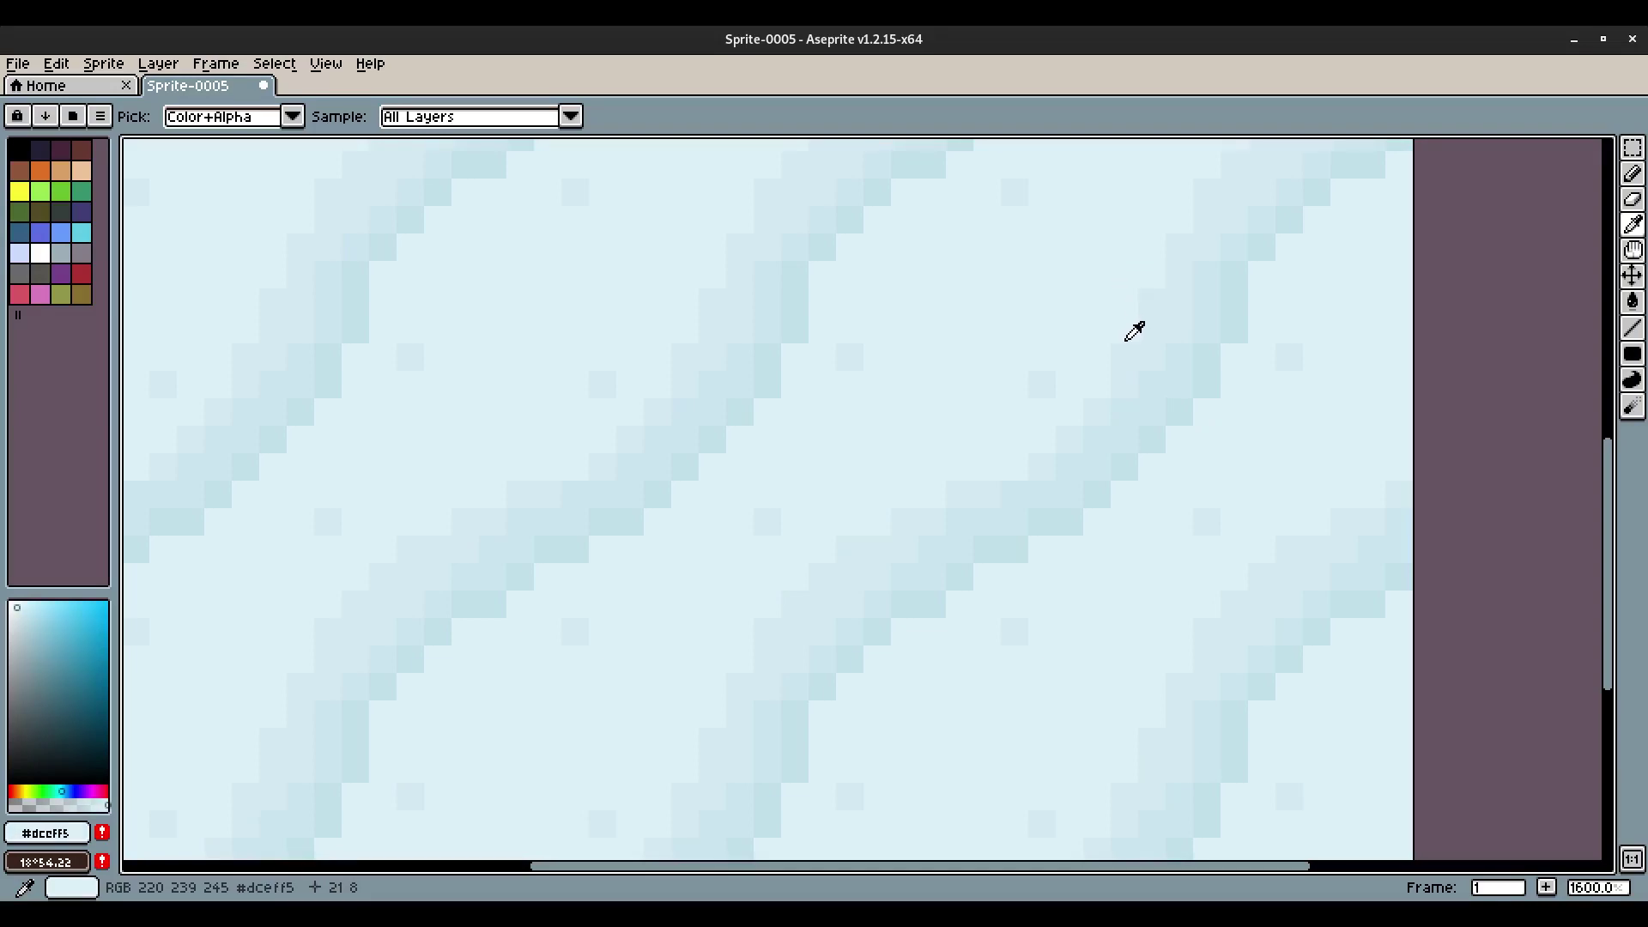
click(21, 606)
key(b)
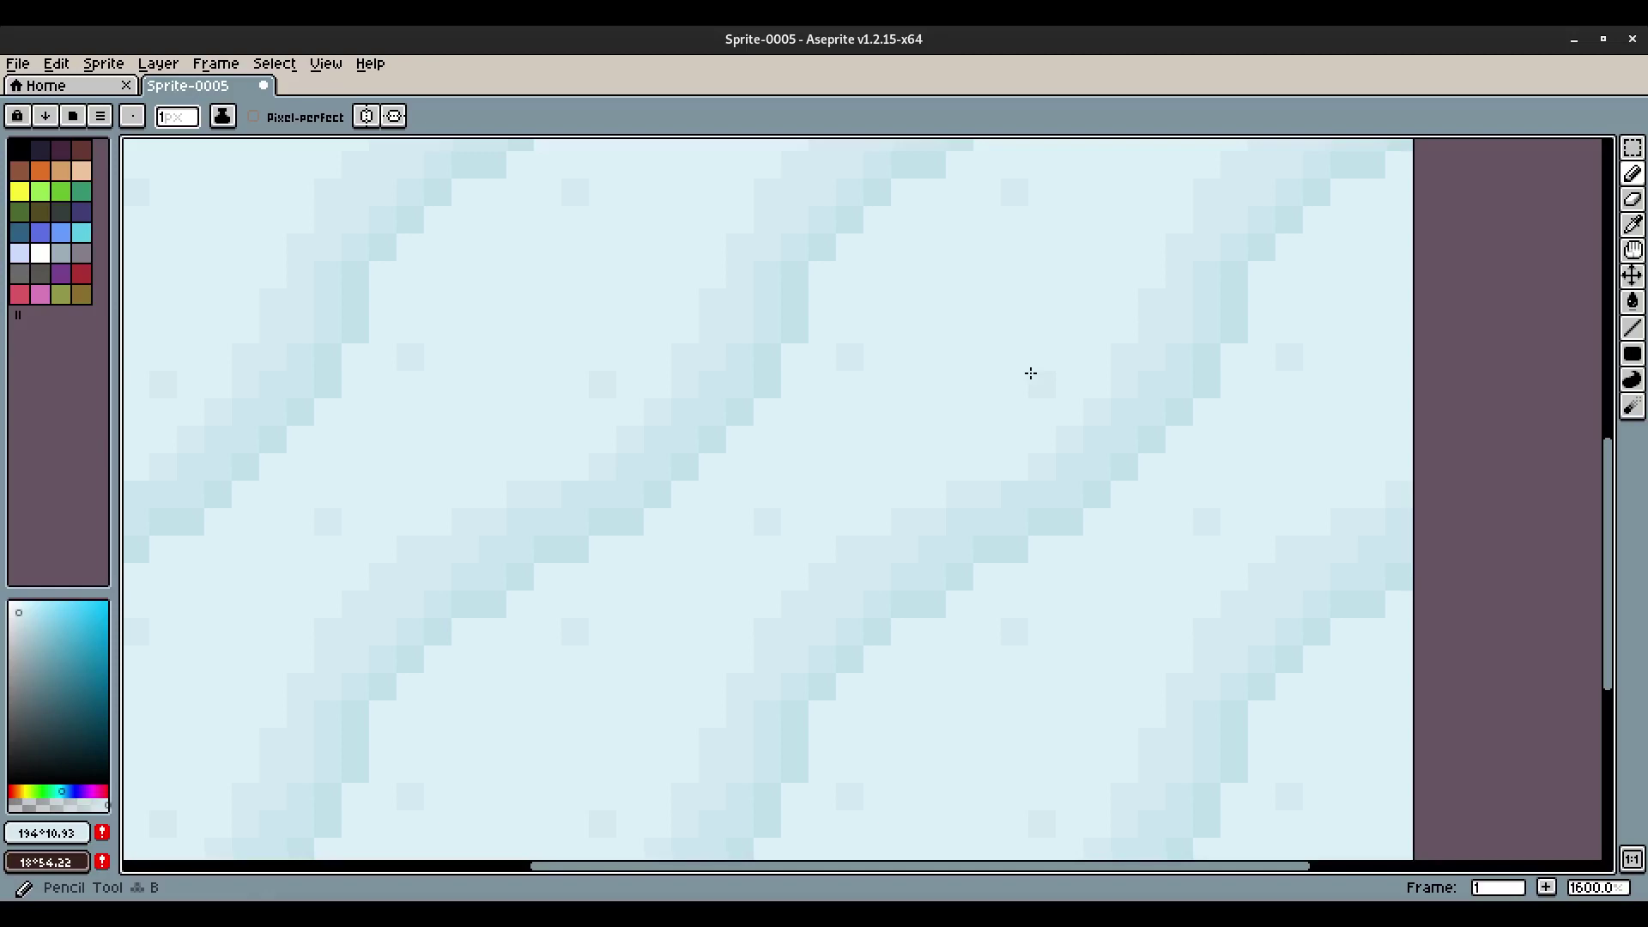
click(24, 606)
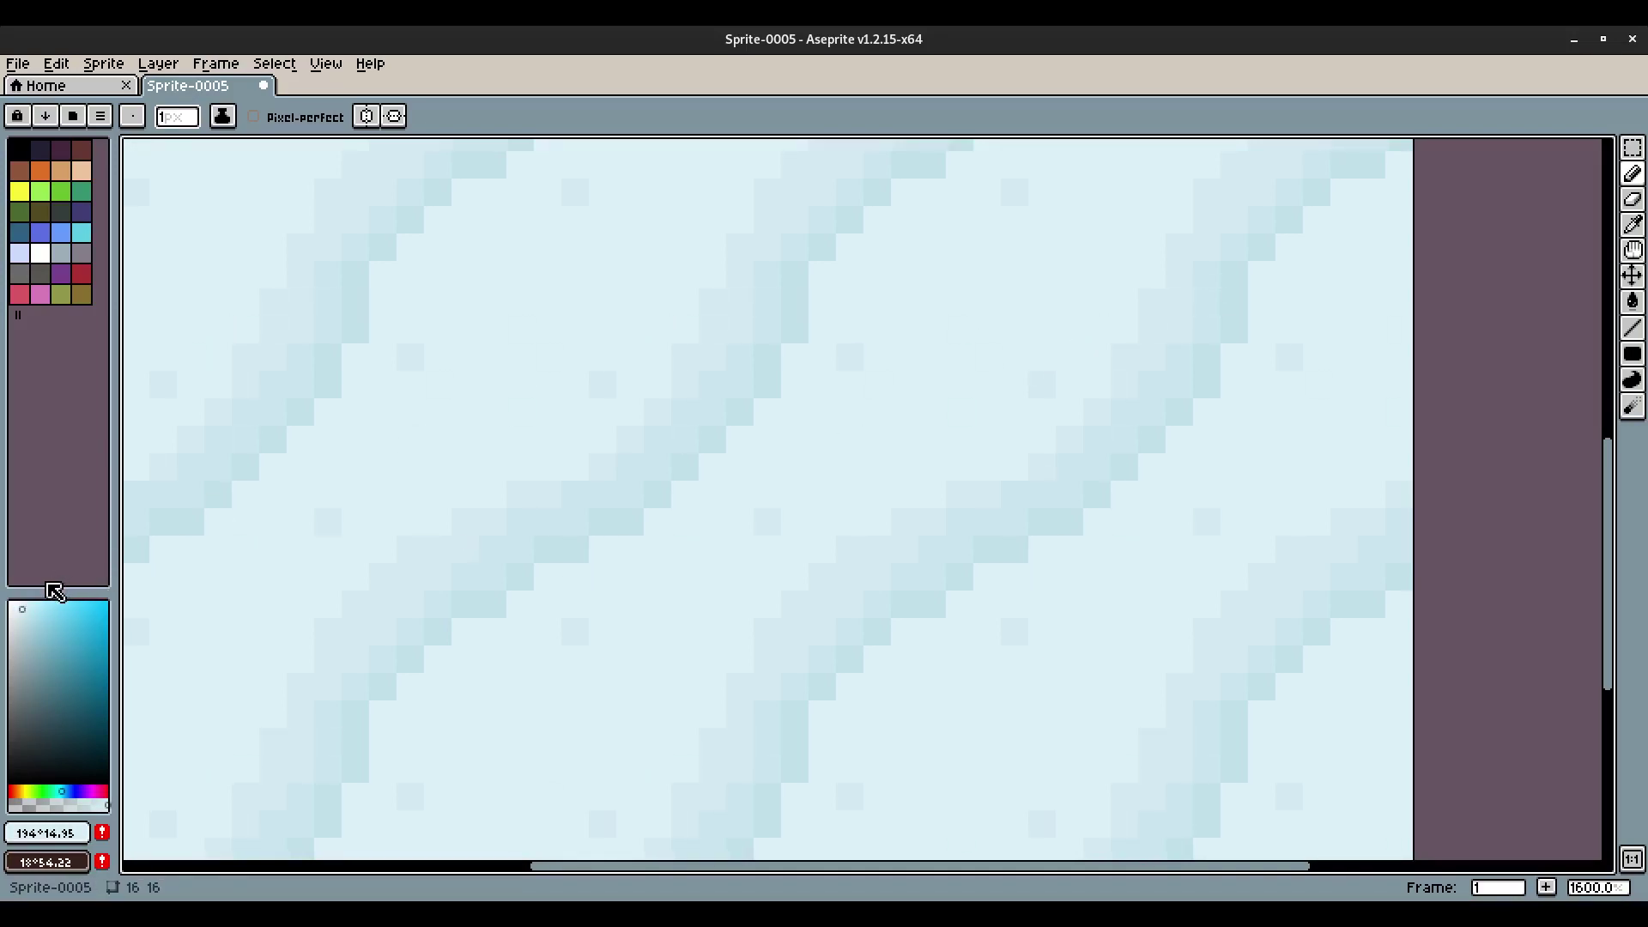
click(20, 607)
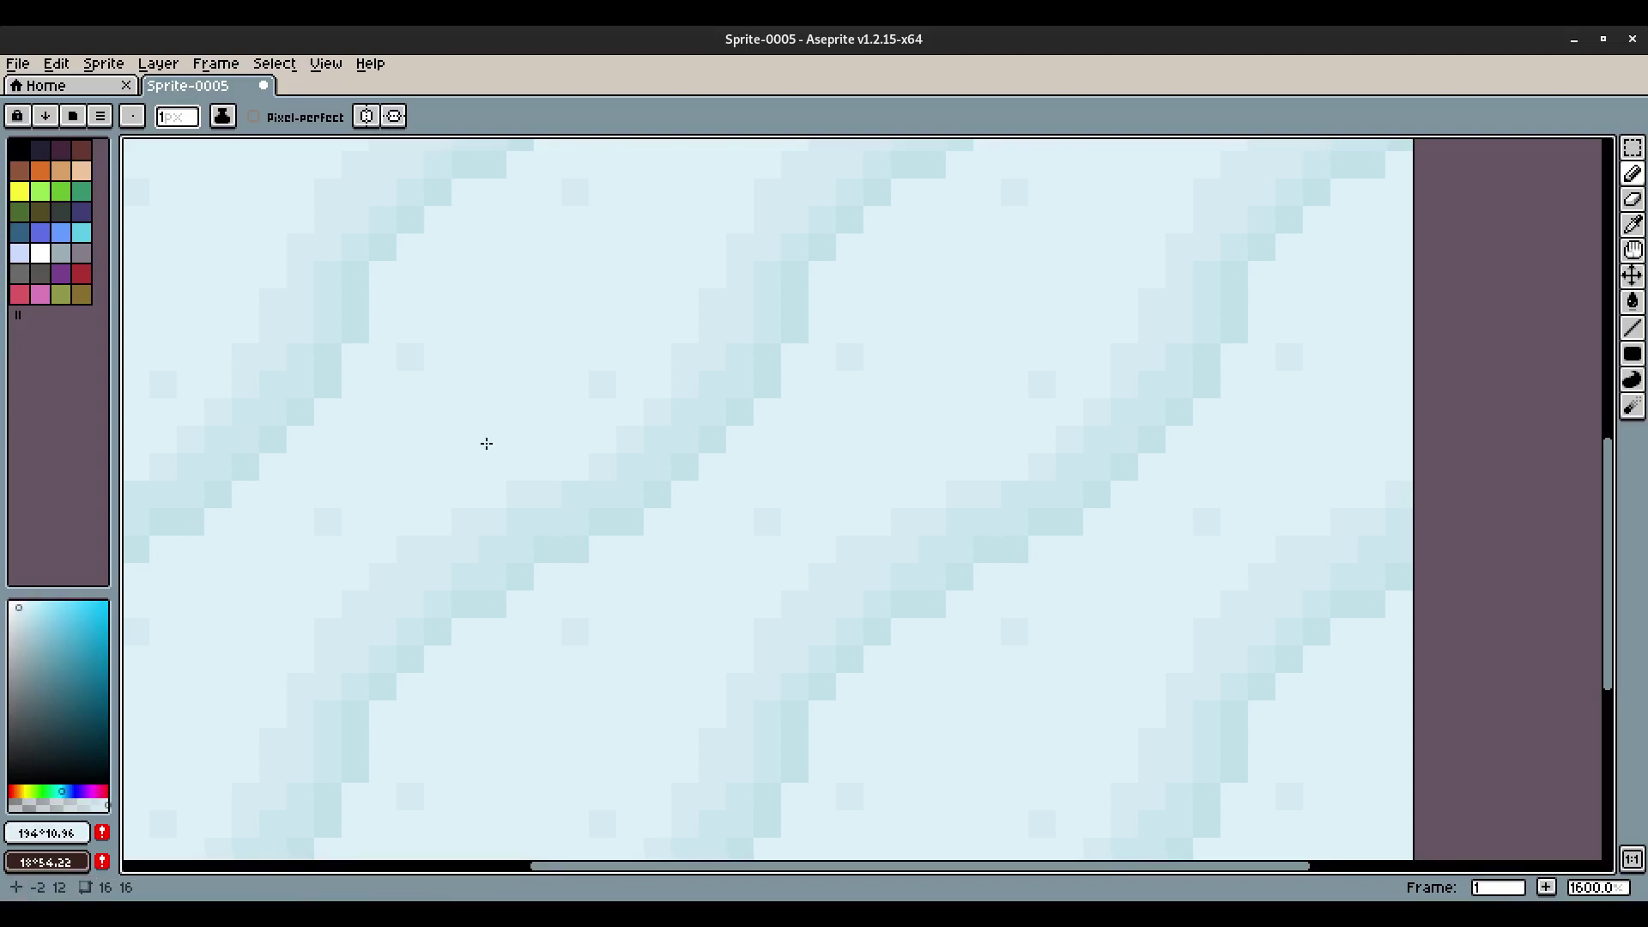
key(i)
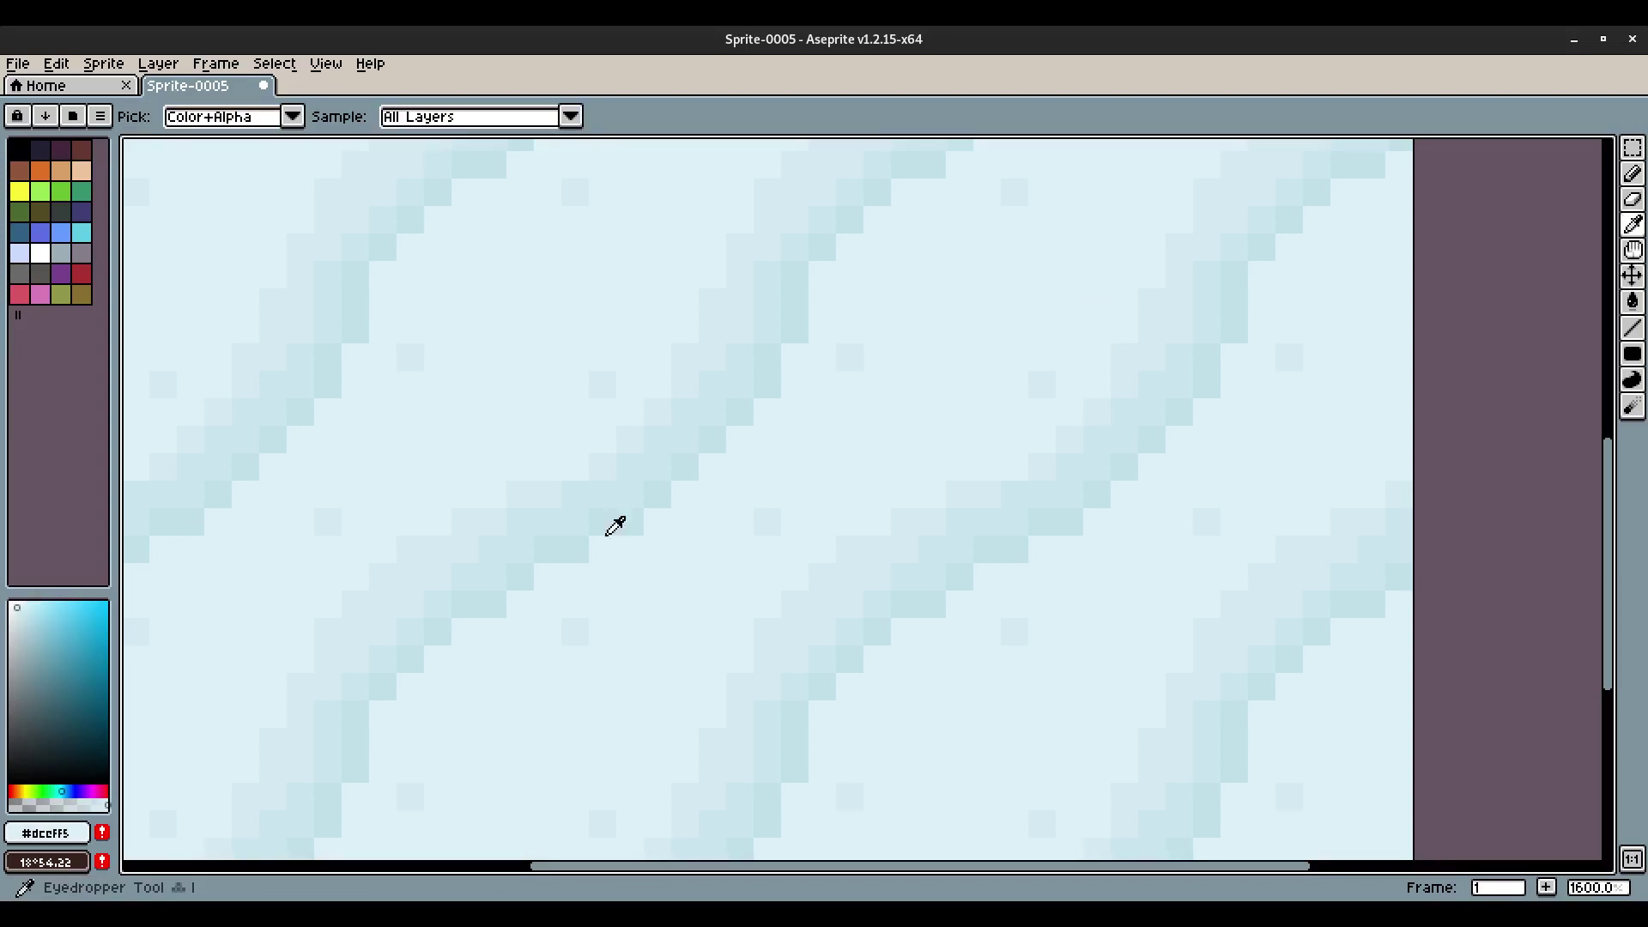
click(27, 601)
key(b)
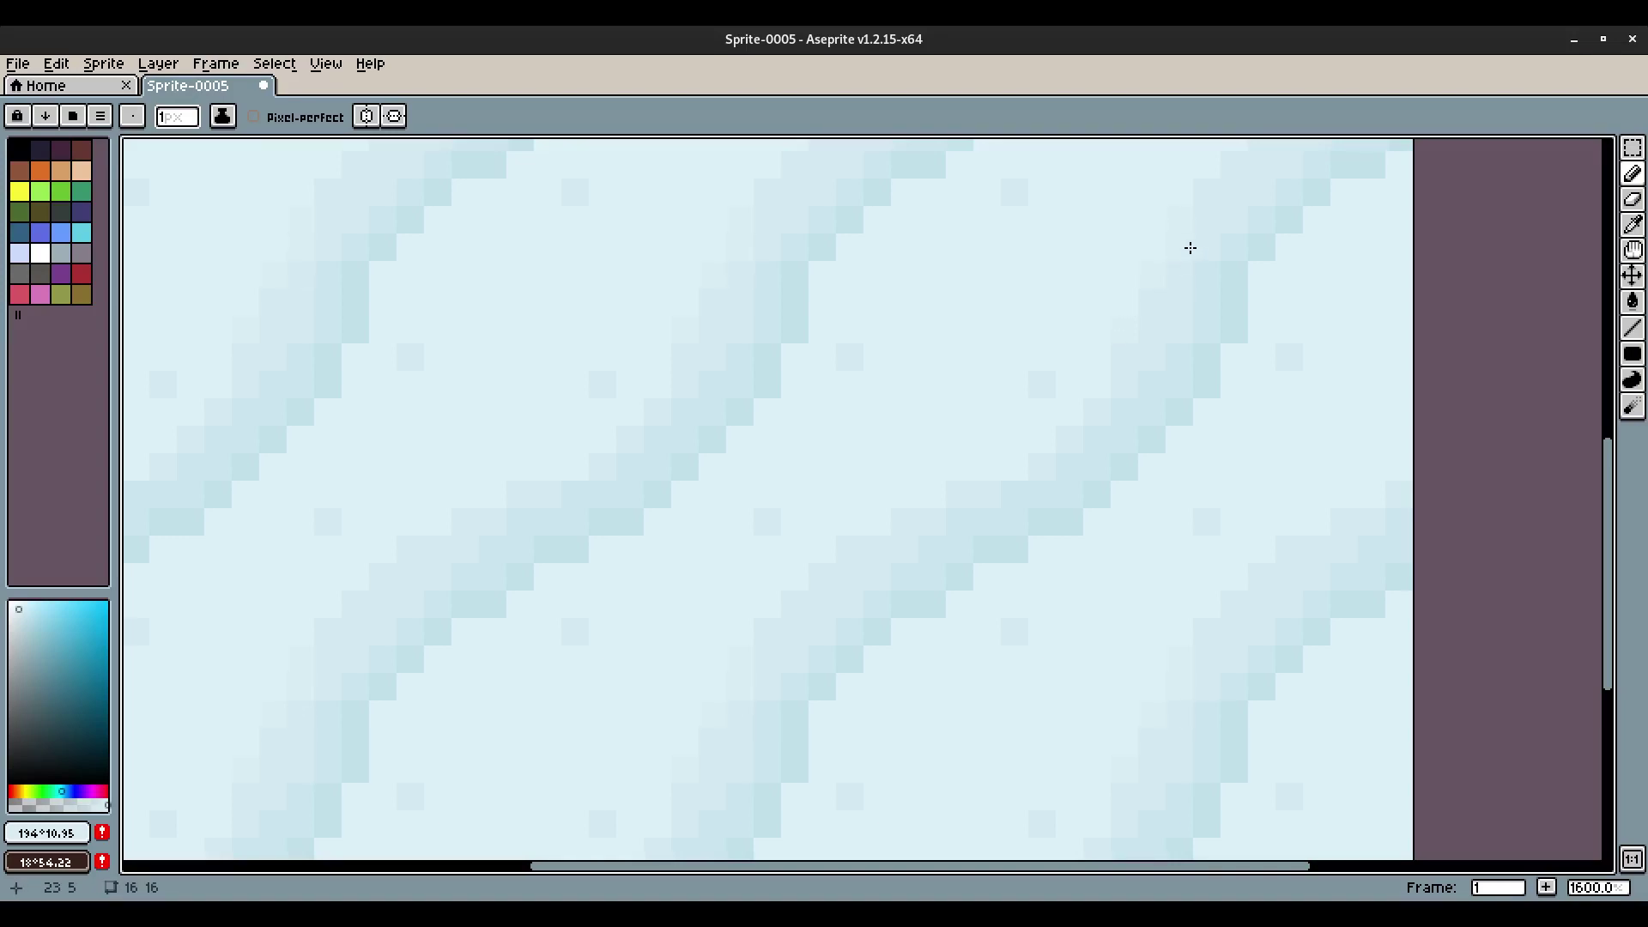
scroll(1191, 249, up, 5)
scroll(1040, 384, down, 6)
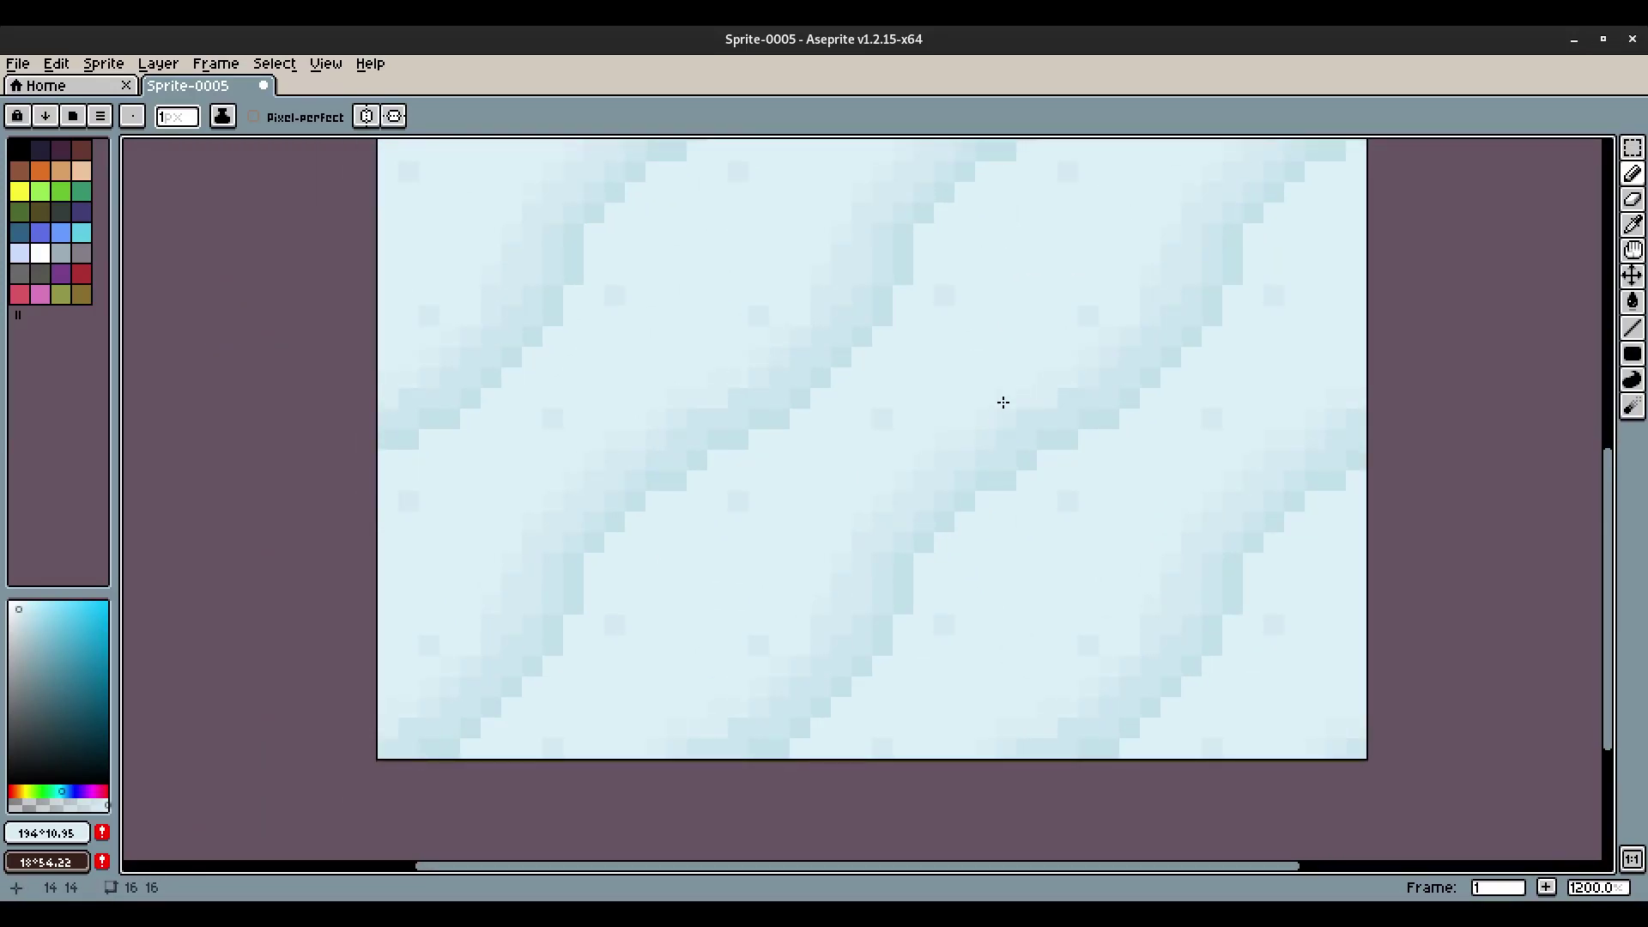
Start Edit > Replace Color, sampling #d9edf3 from the tile as the colour to replace.
scroll(1183, 242, down, 1)
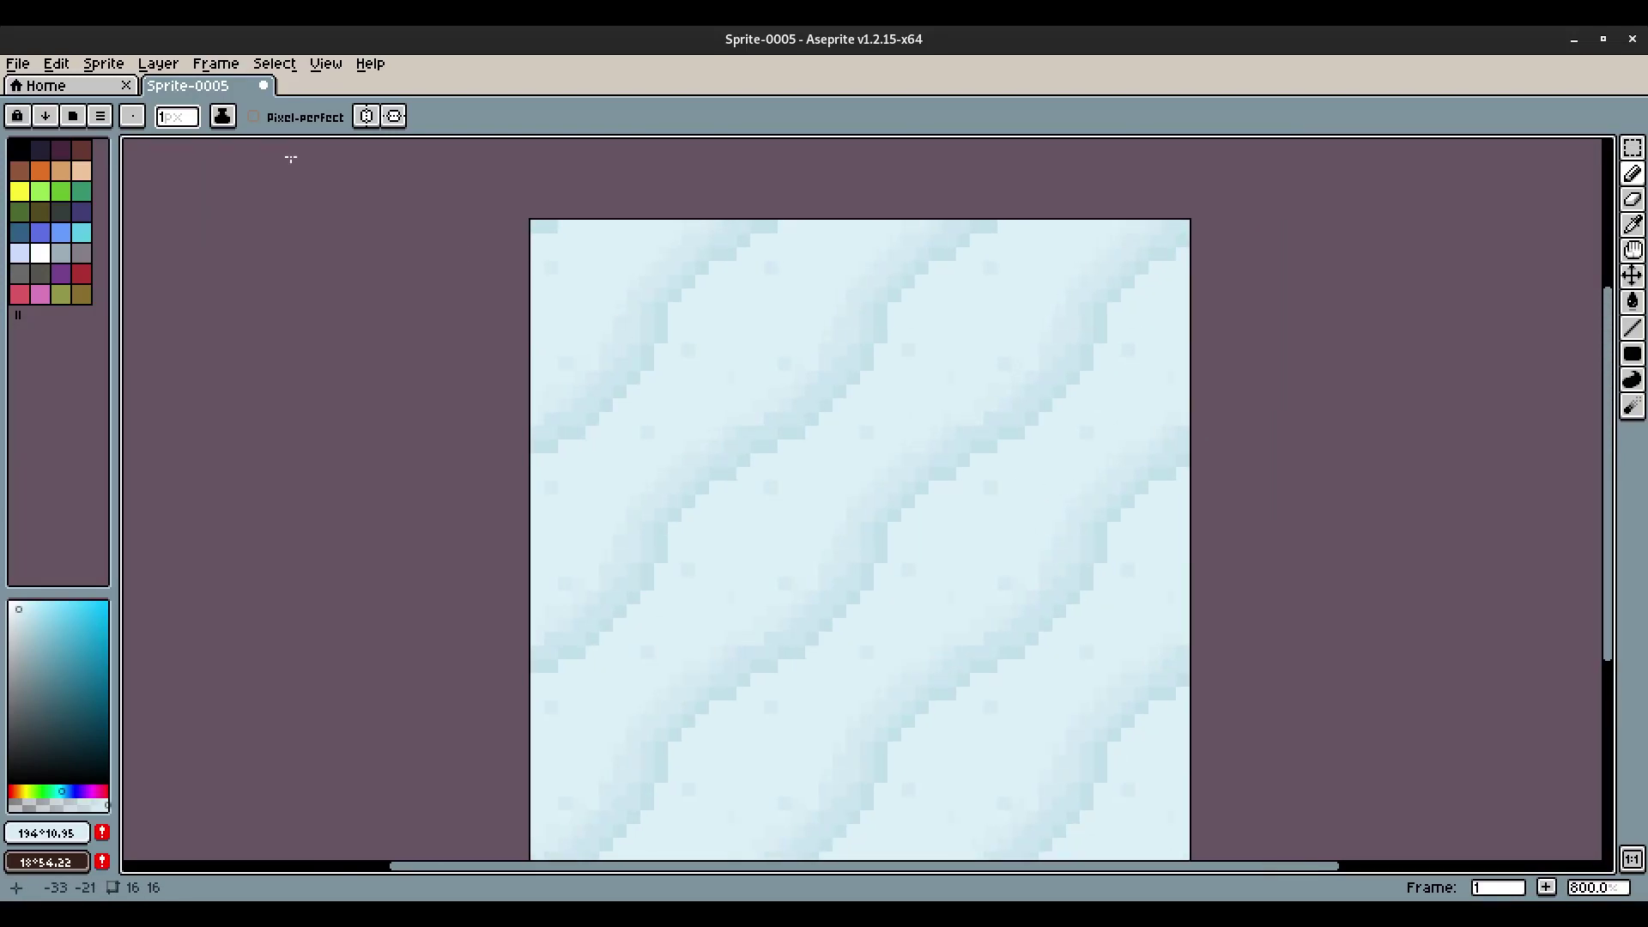
click(56, 63)
click(128, 461)
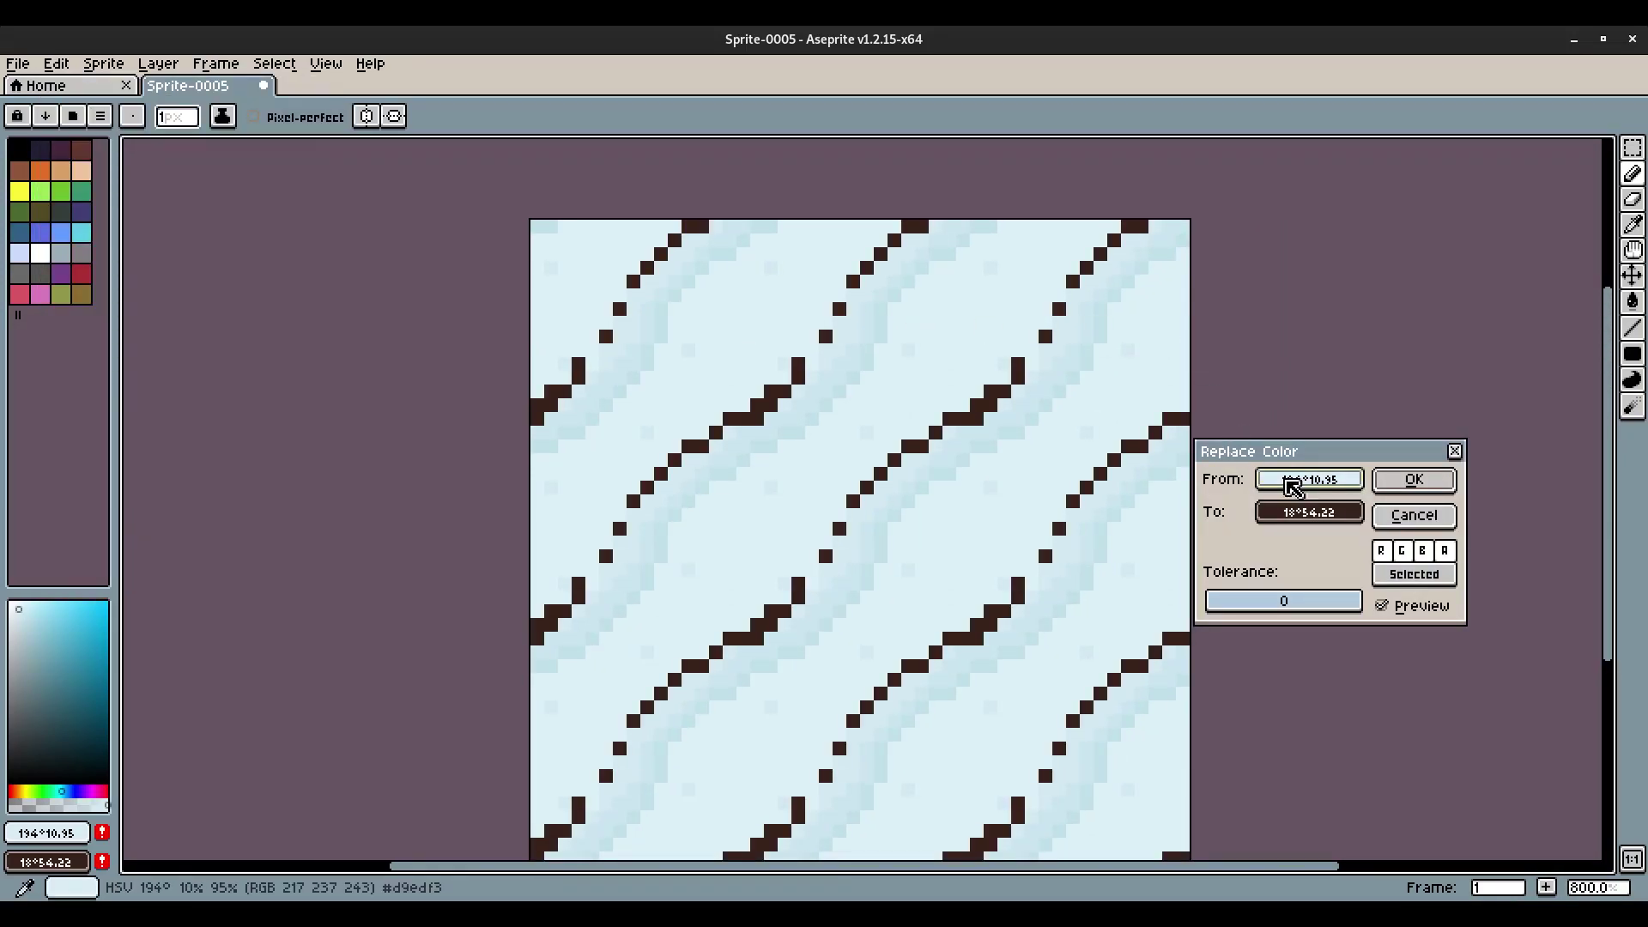
drag(1306, 479, 1144, 436)
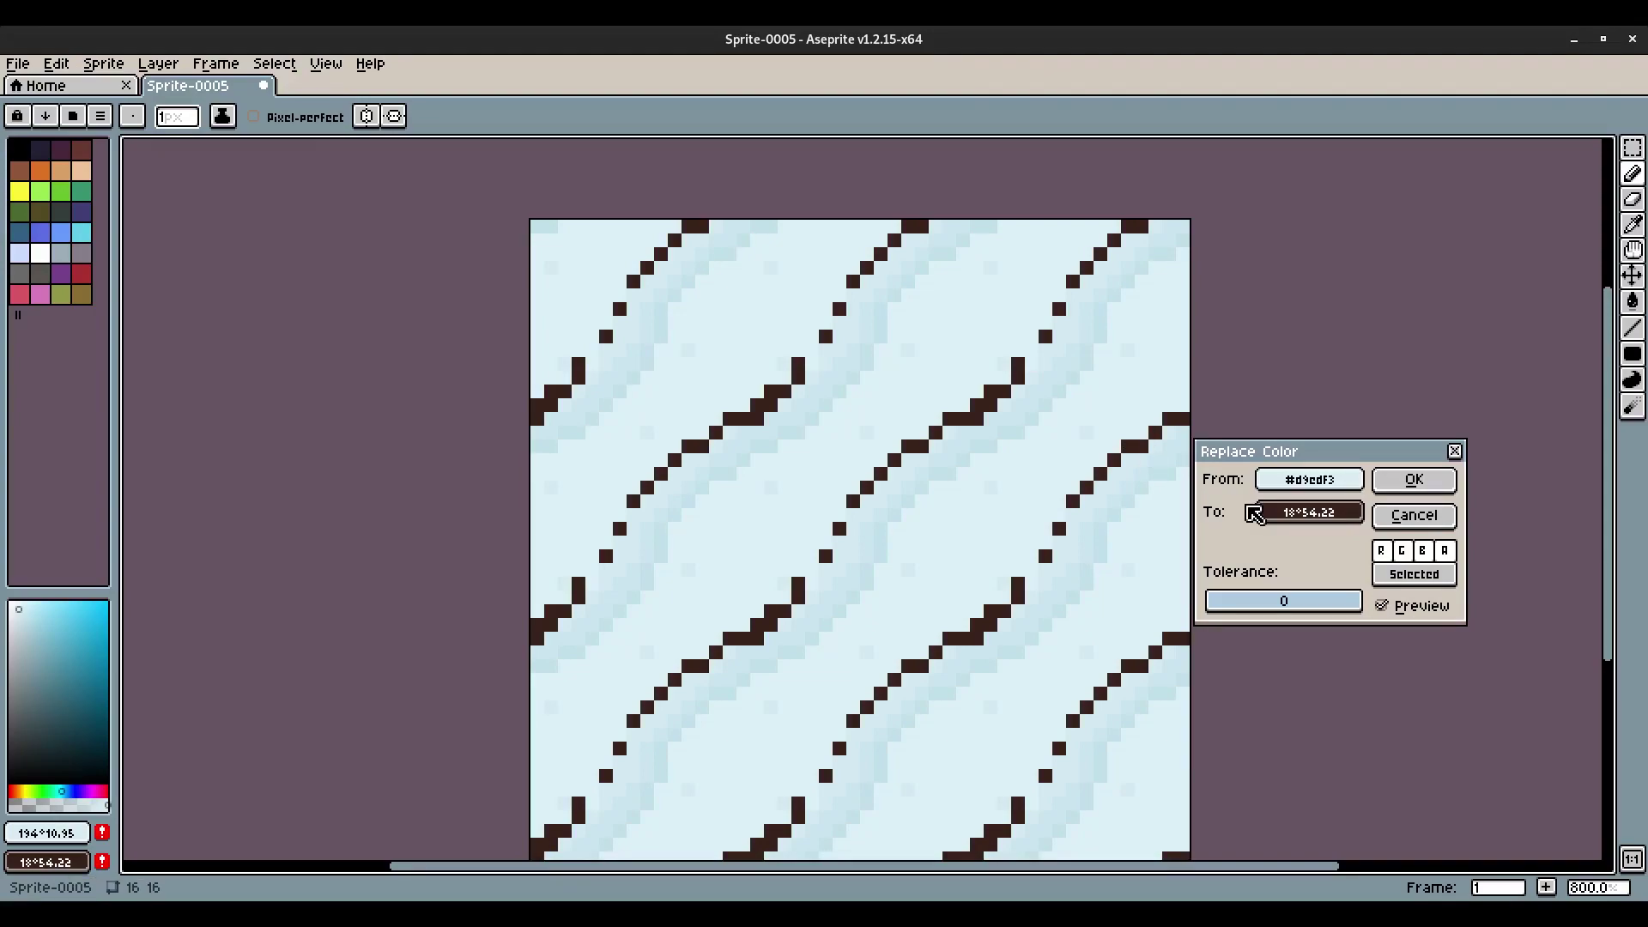
mouse_move(1279, 514)
mouse_down()
mouse_move(1314, 513)
mouse_move(1141, 369)
mouse_move(1283, 520)
mouse_up()
Set the replacement colour to HSV value 94, saturation 10, and apply it.
click(1283, 519)
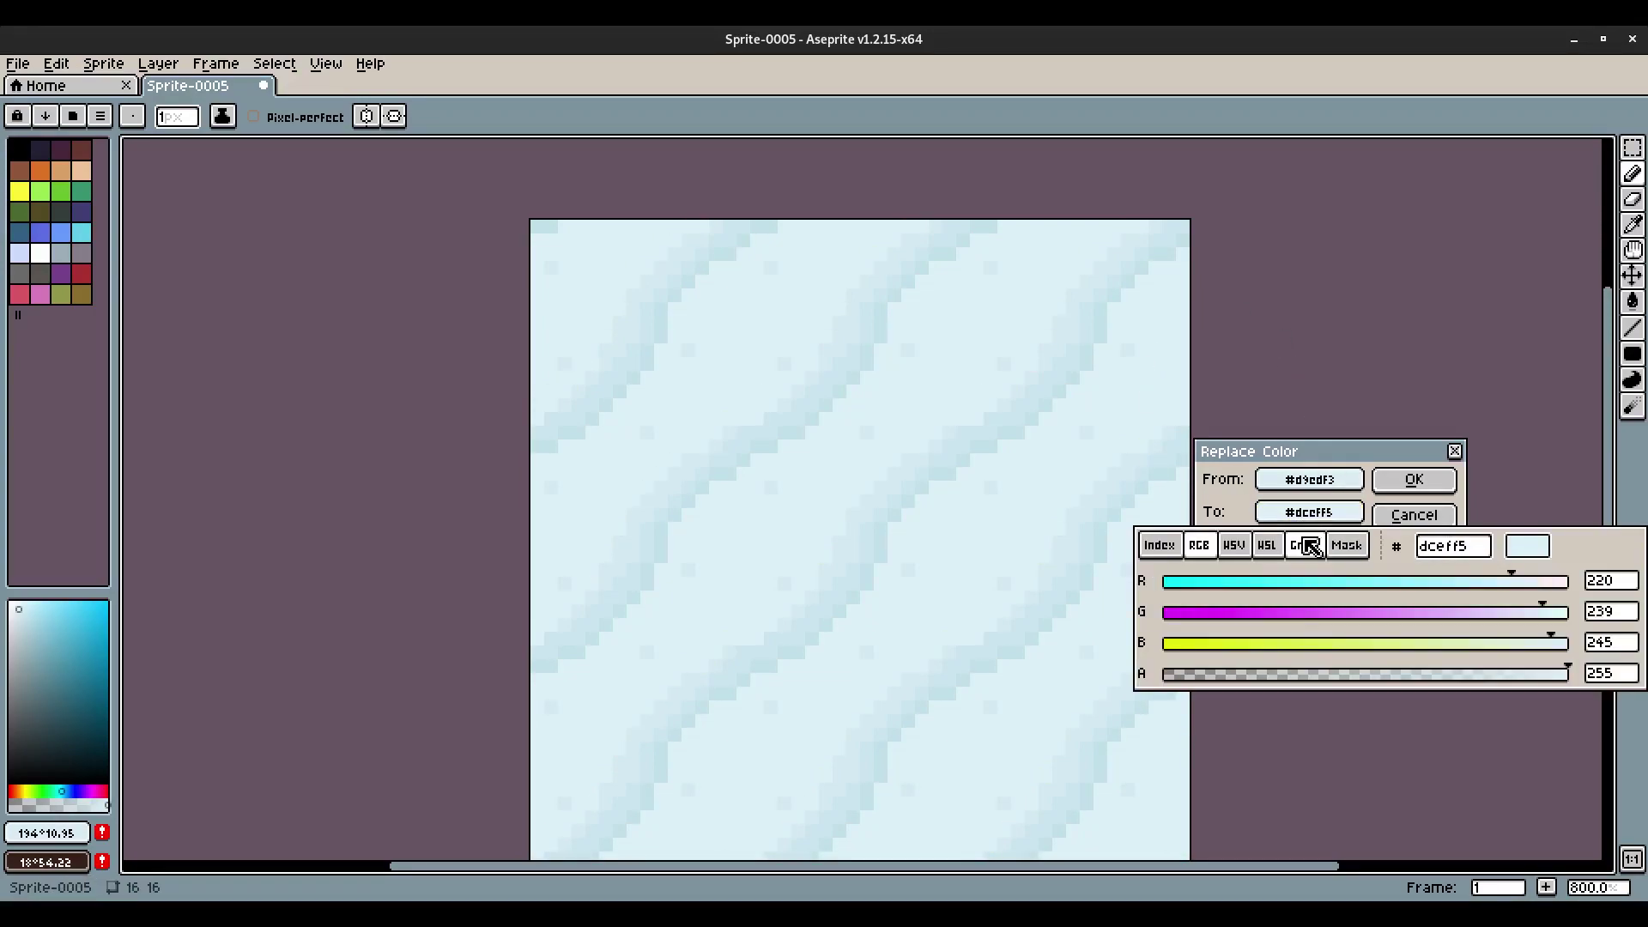
click(1239, 545)
click(1546, 645)
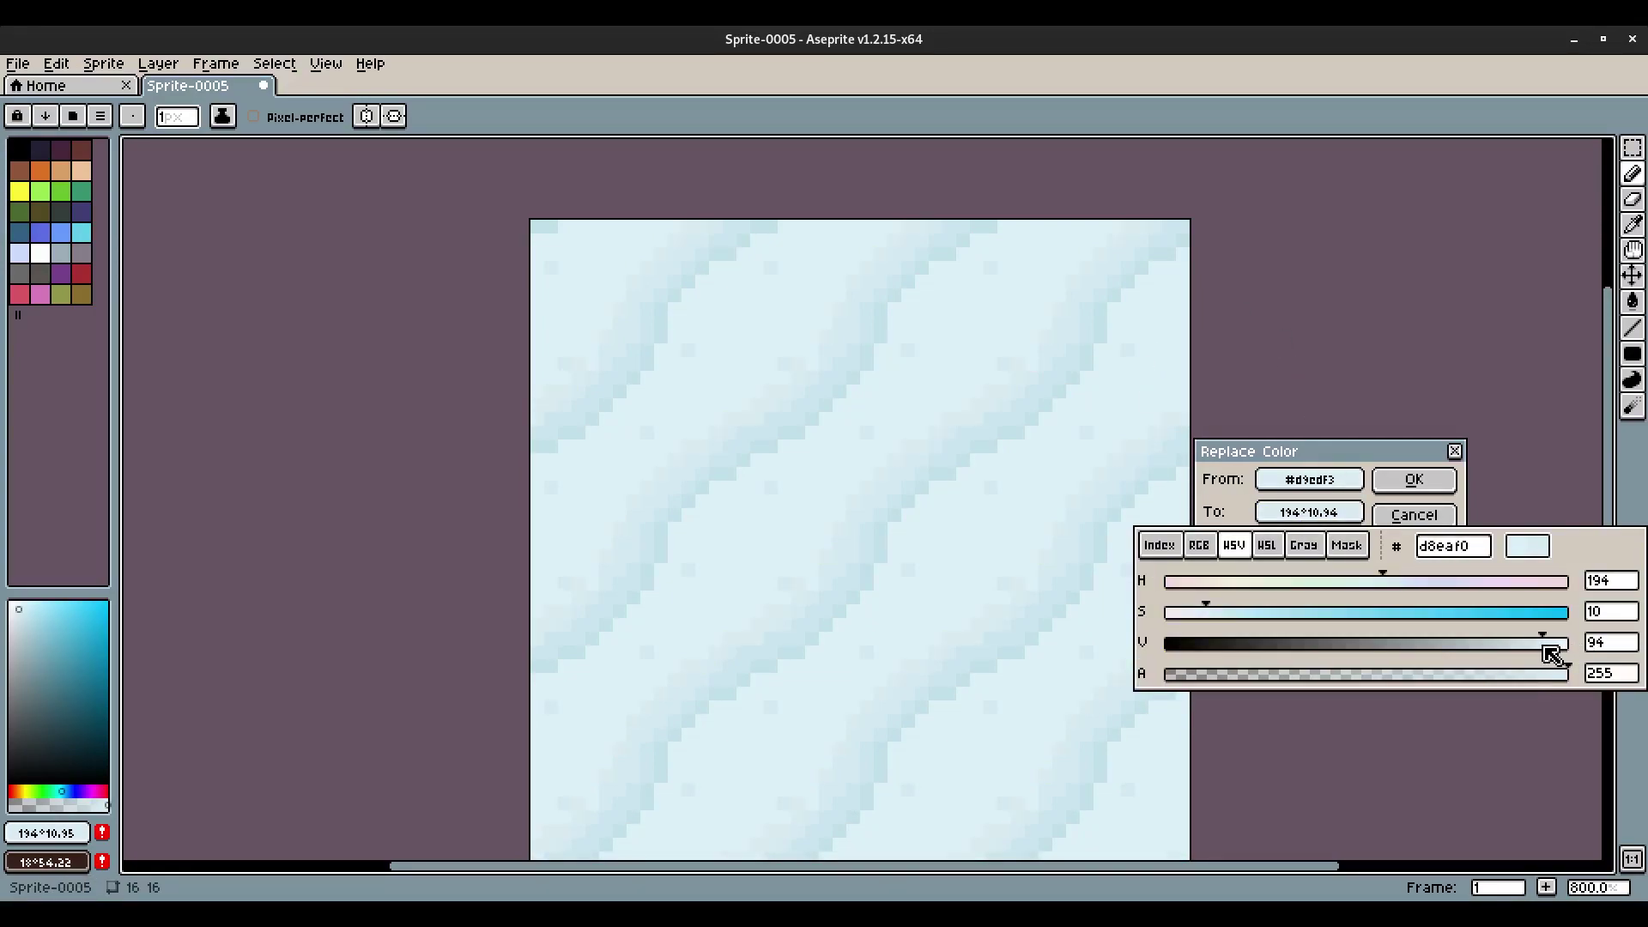
drag(1218, 625, 1215, 625)
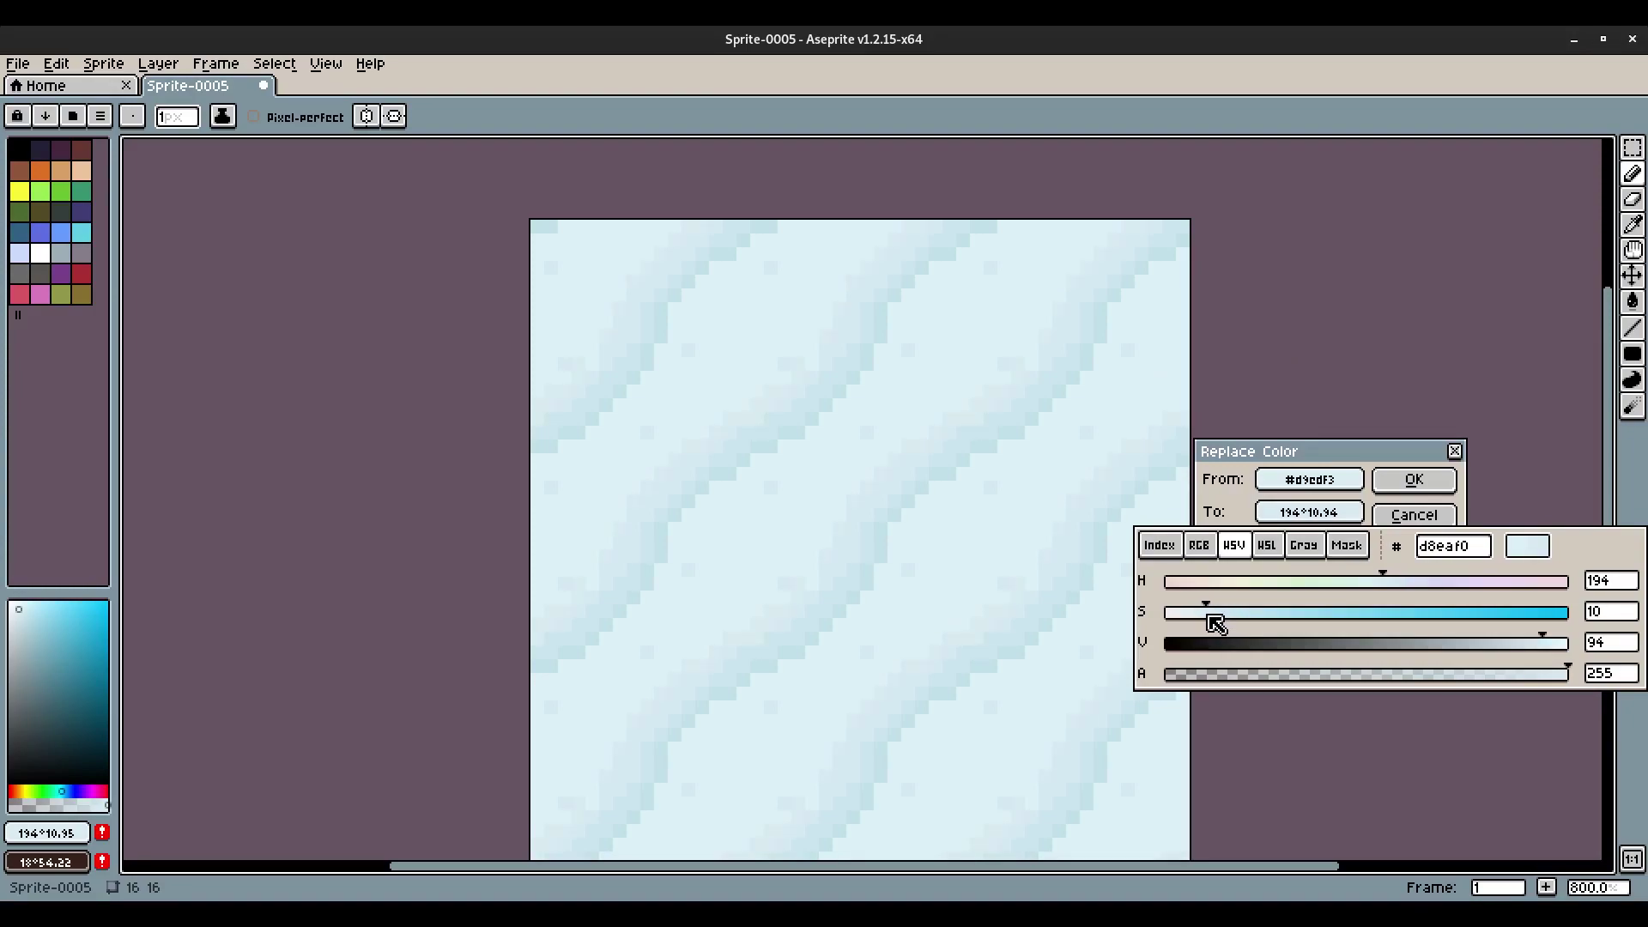
click(1414, 480)
scroll(1108, 498, up, 6)
scroll(1116, 515, down, 12)
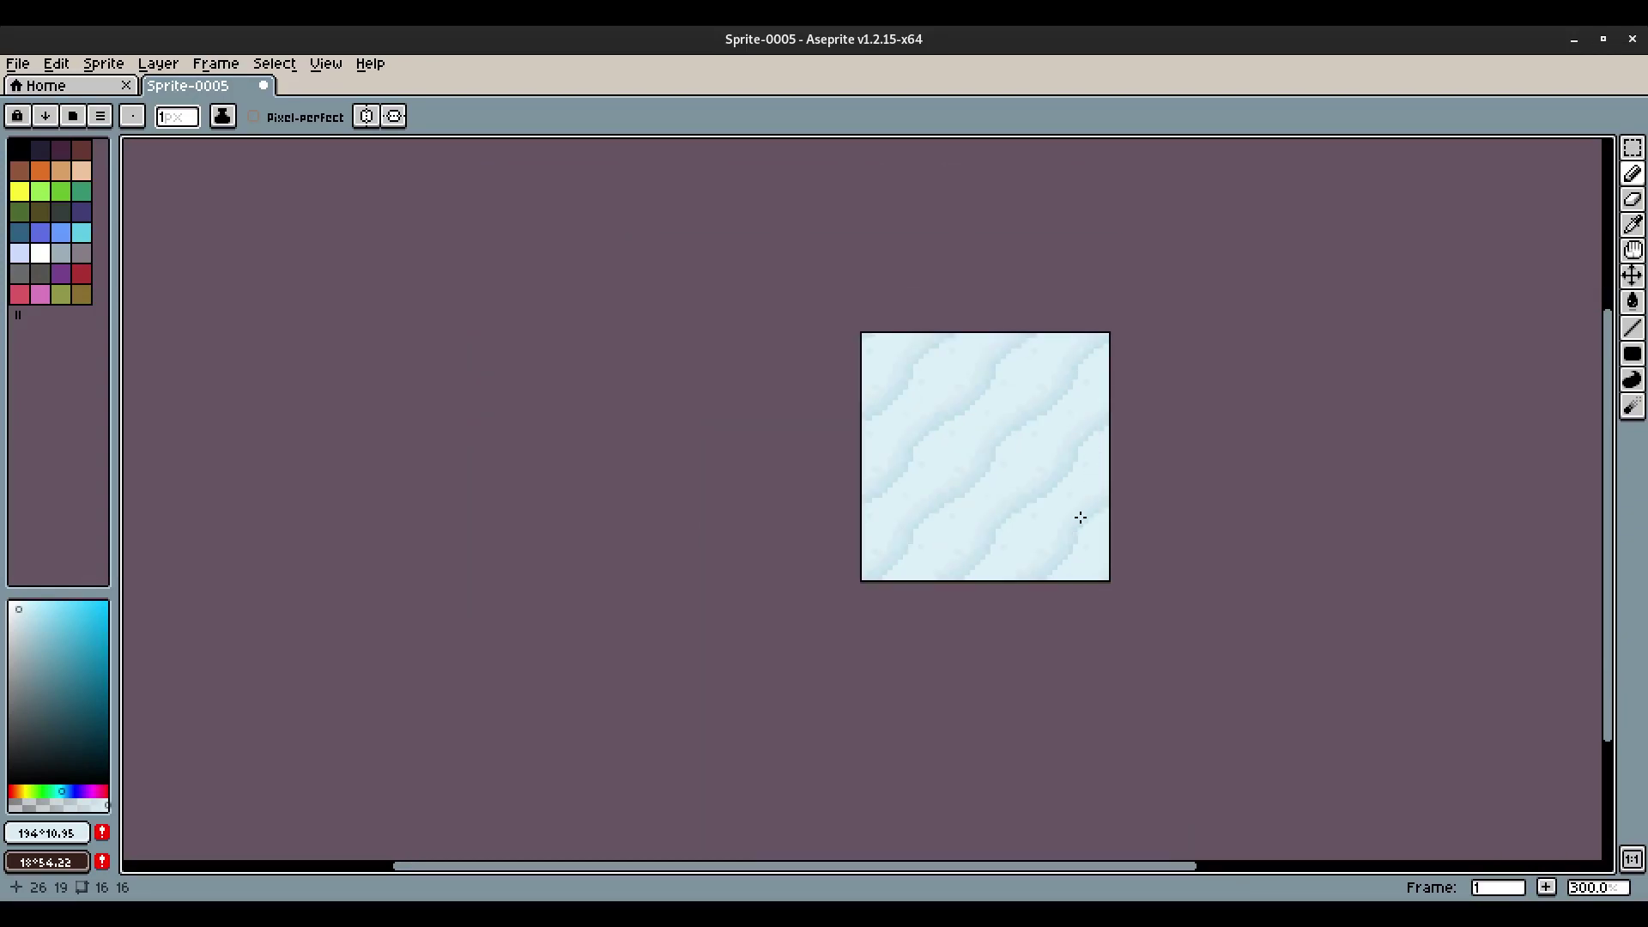
scroll(1073, 515, up, 7)
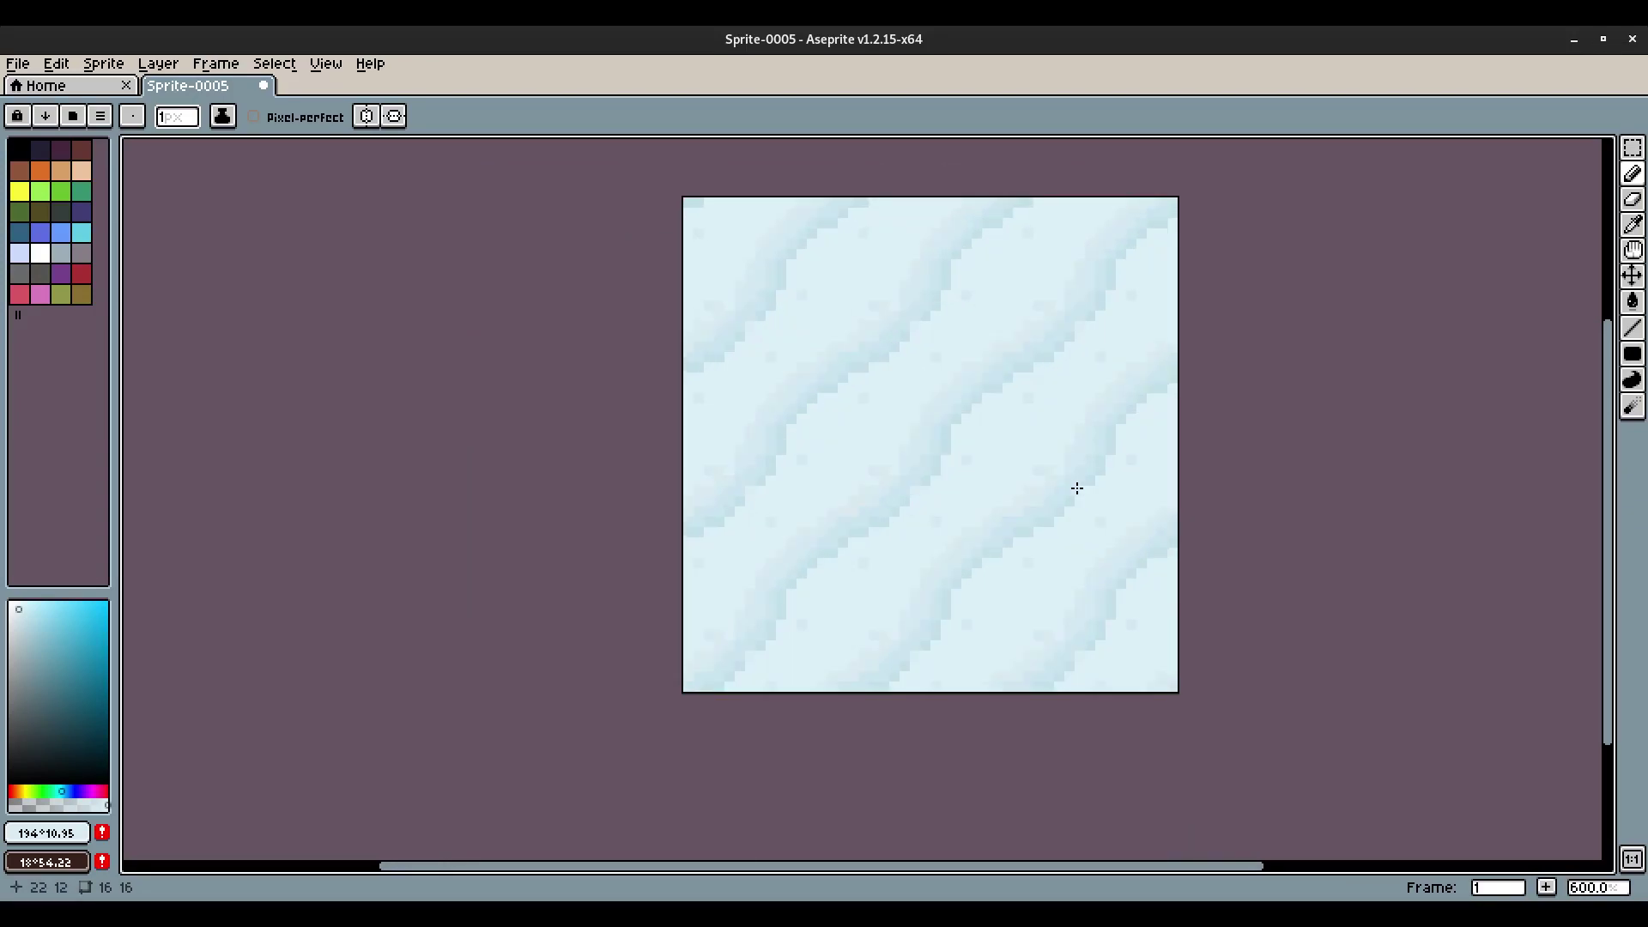
Use Replace Color to recolour the #c0e0e9 drift-band lines to a lighter blue sampled from the tile.
click(56, 64)
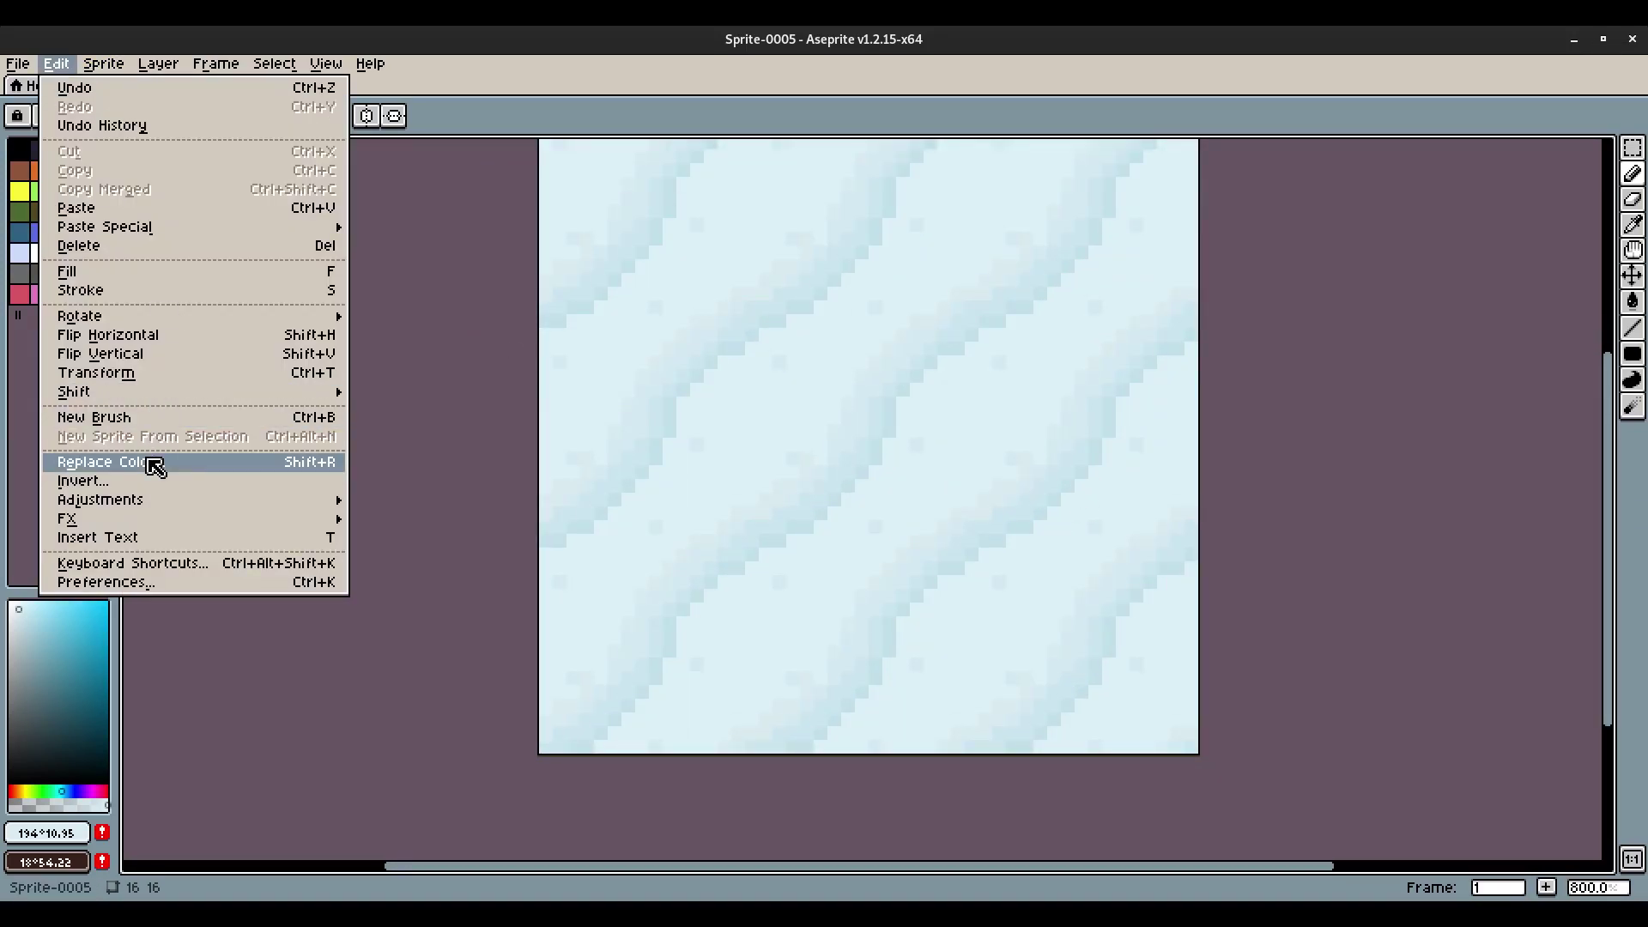
click(158, 465)
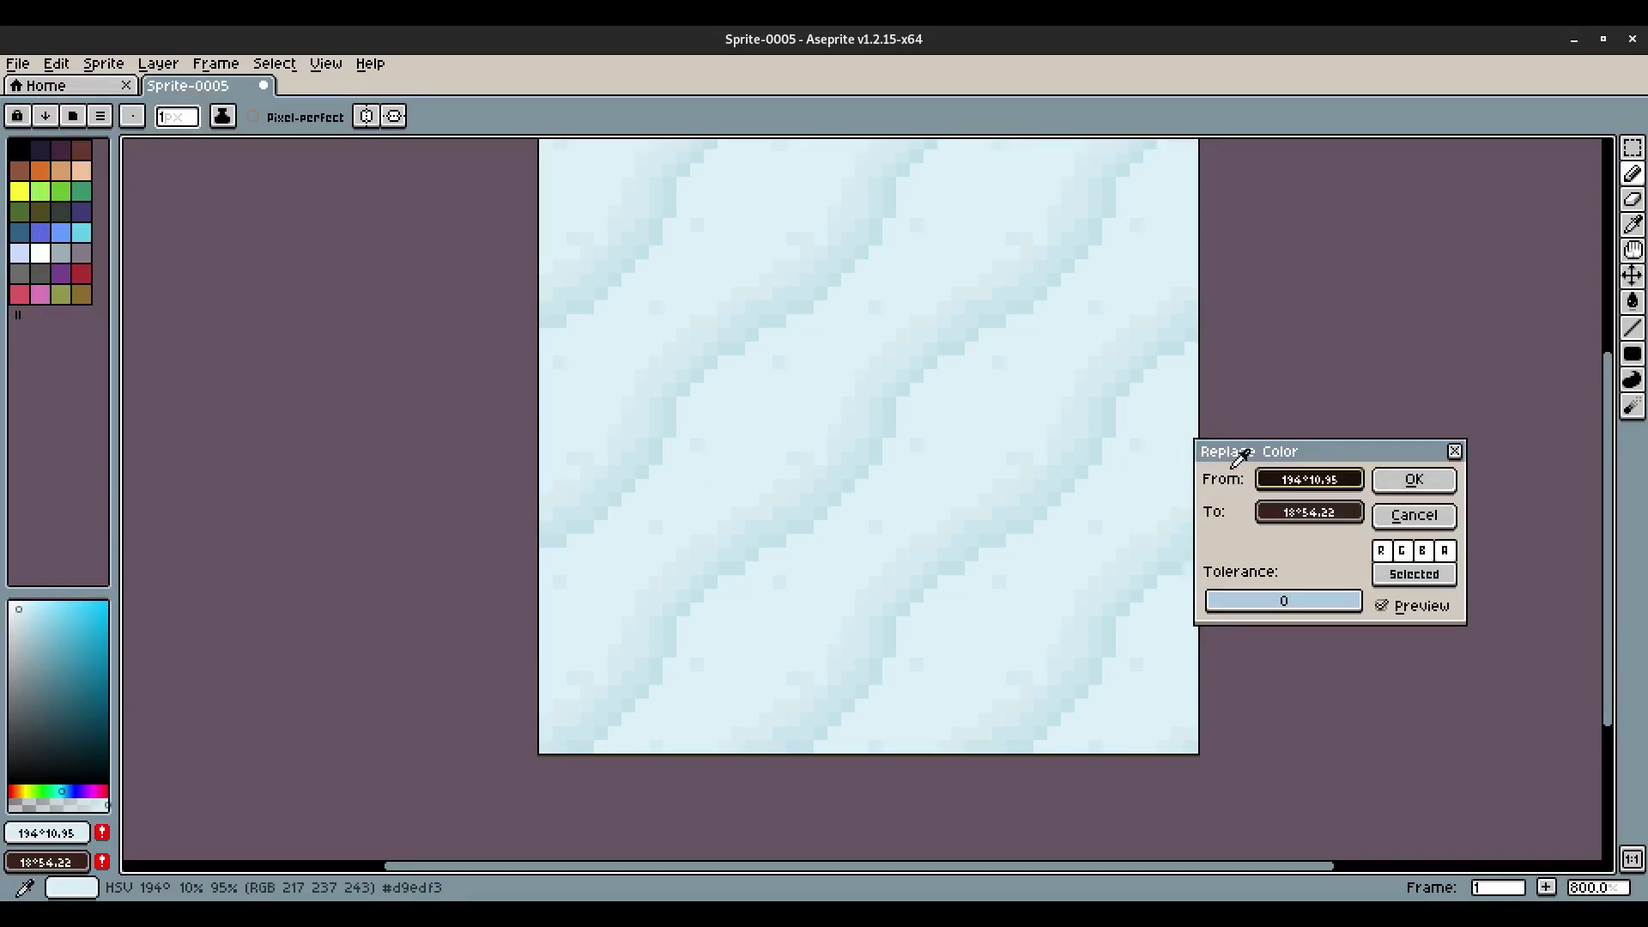
drag(1288, 479, 1104, 412)
drag(1279, 510, 1126, 489)
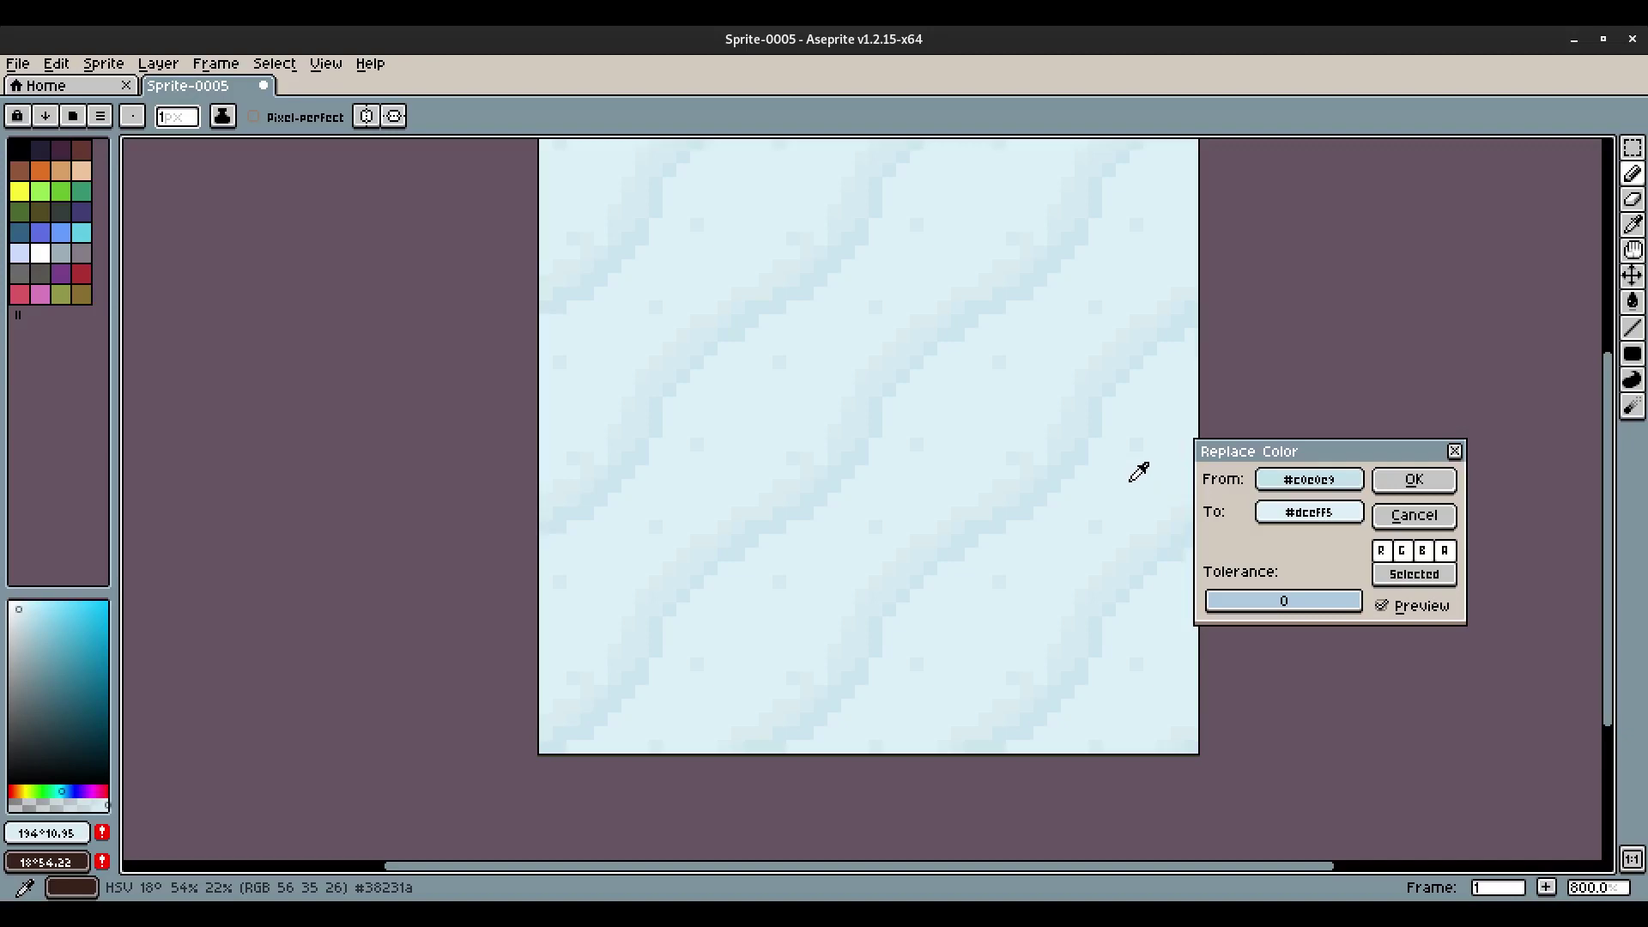
drag(1266, 512, 1096, 420)
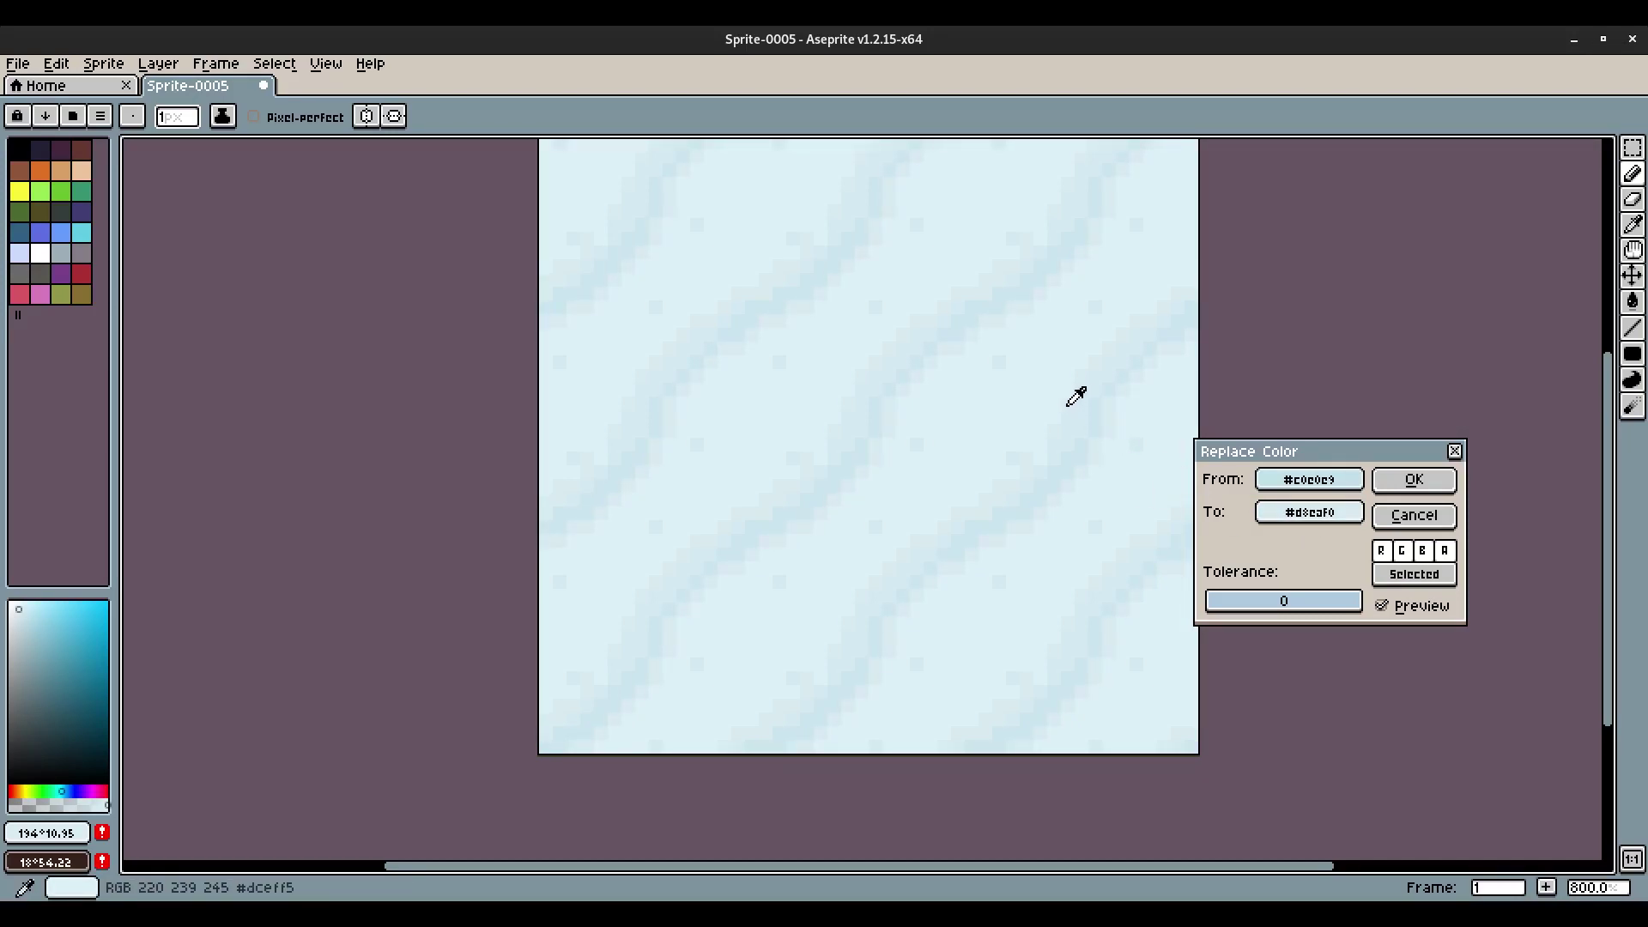
drag(1076, 397, 1107, 530)
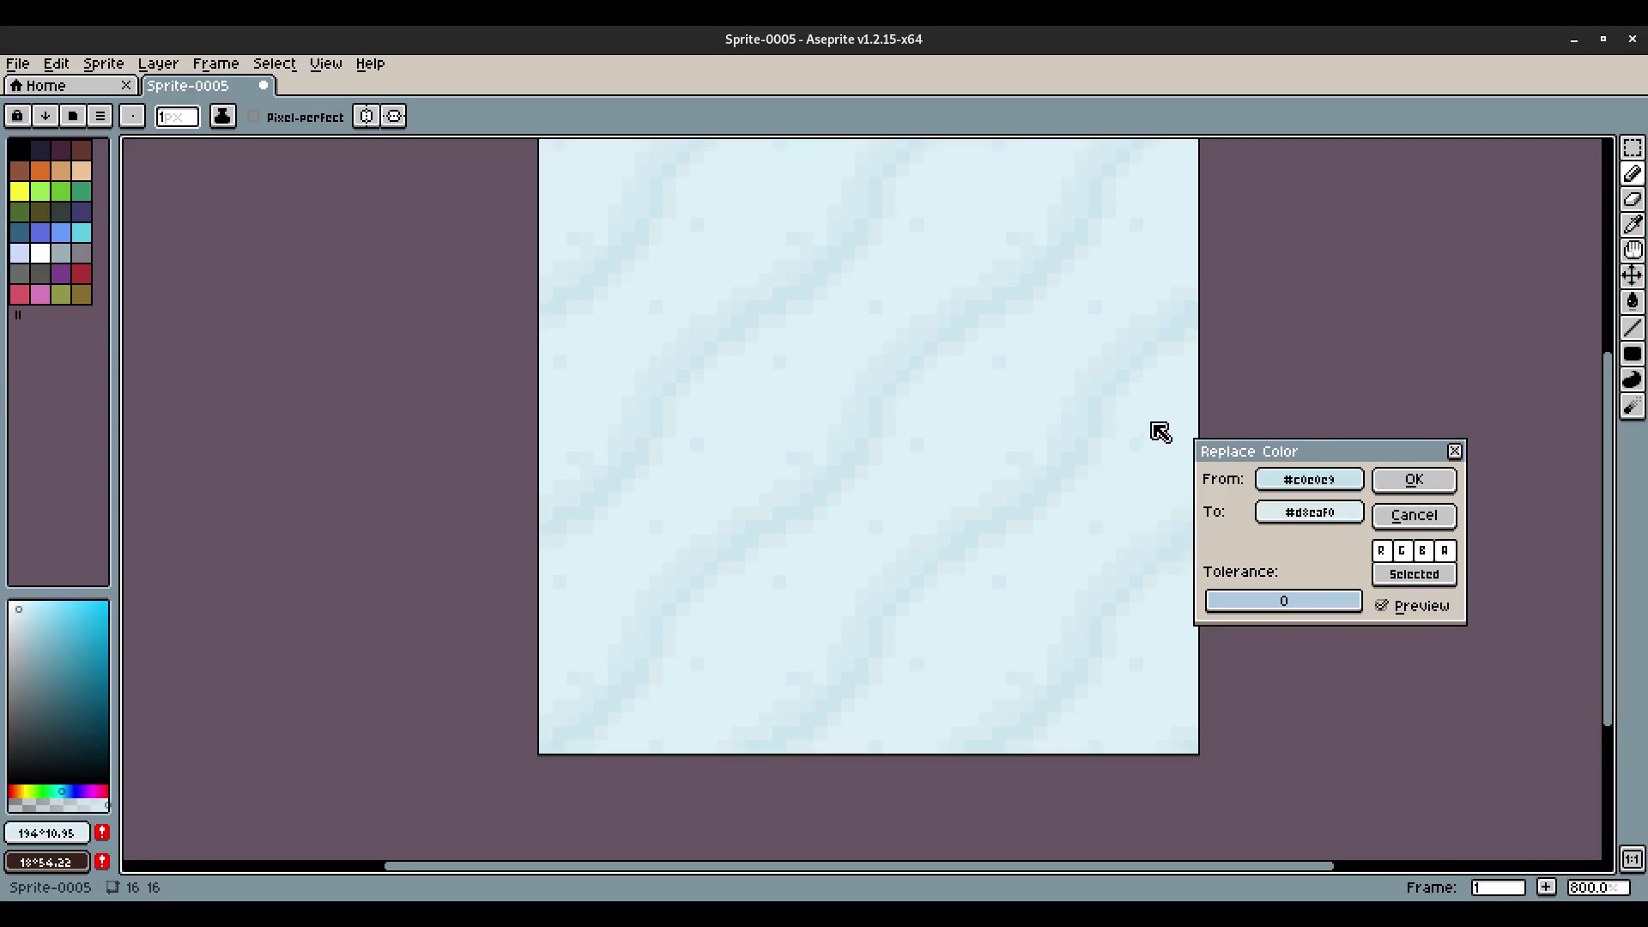
drag(1322, 510, 1143, 469)
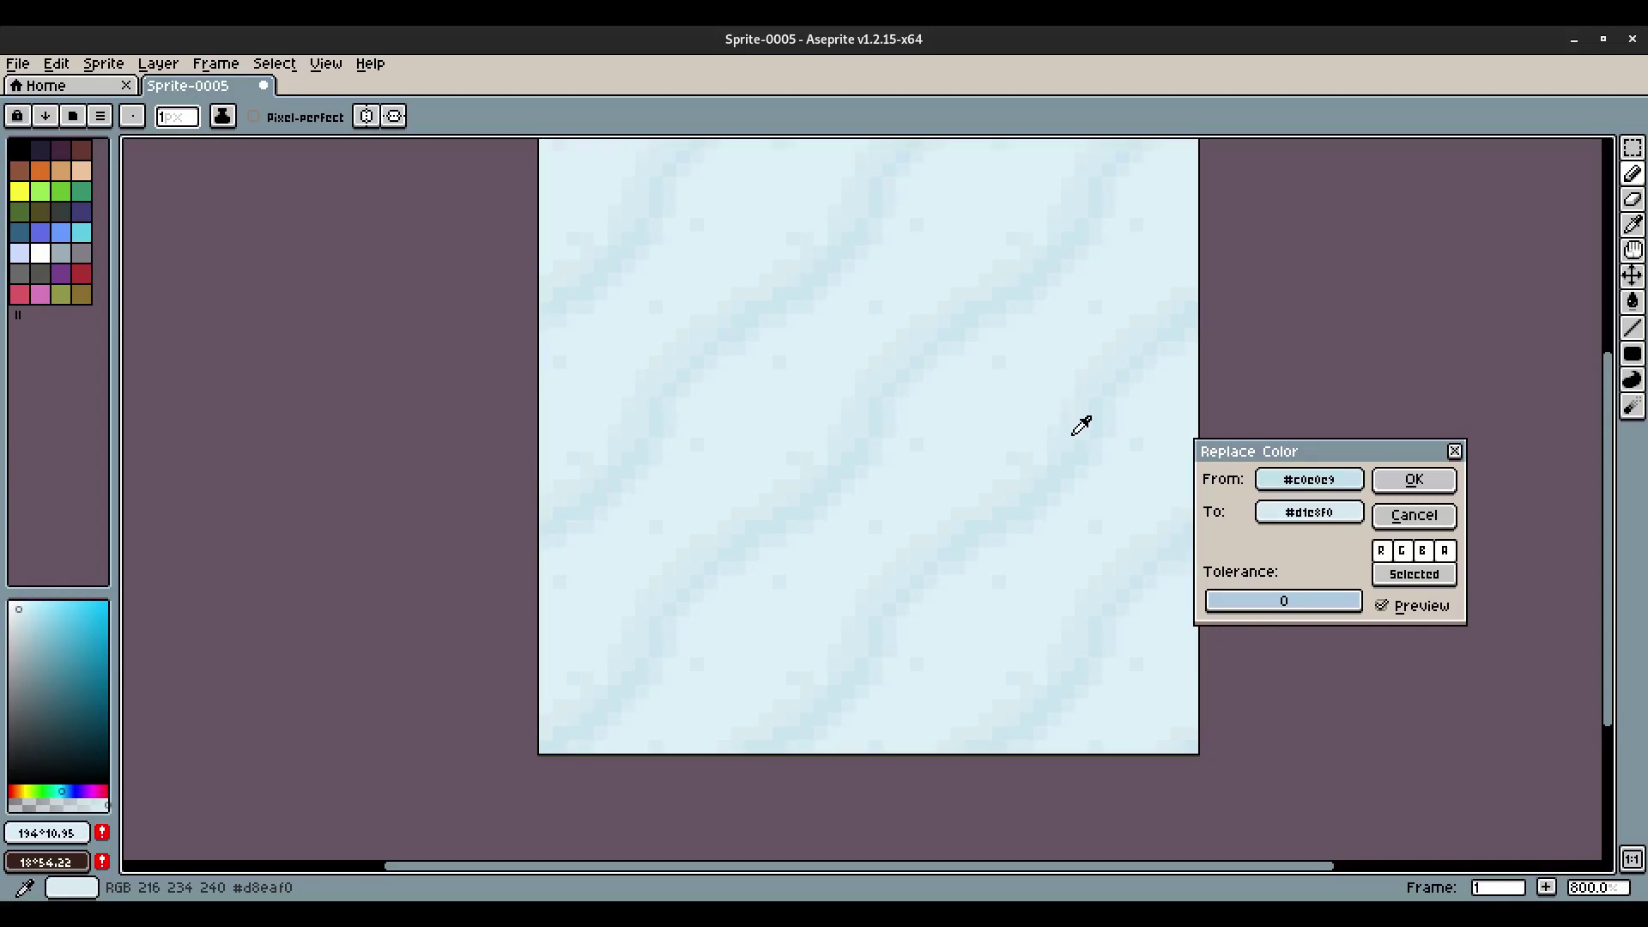
drag(1082, 422, 1070, 382)
click(1442, 484)
scroll(1065, 528, down, 4)
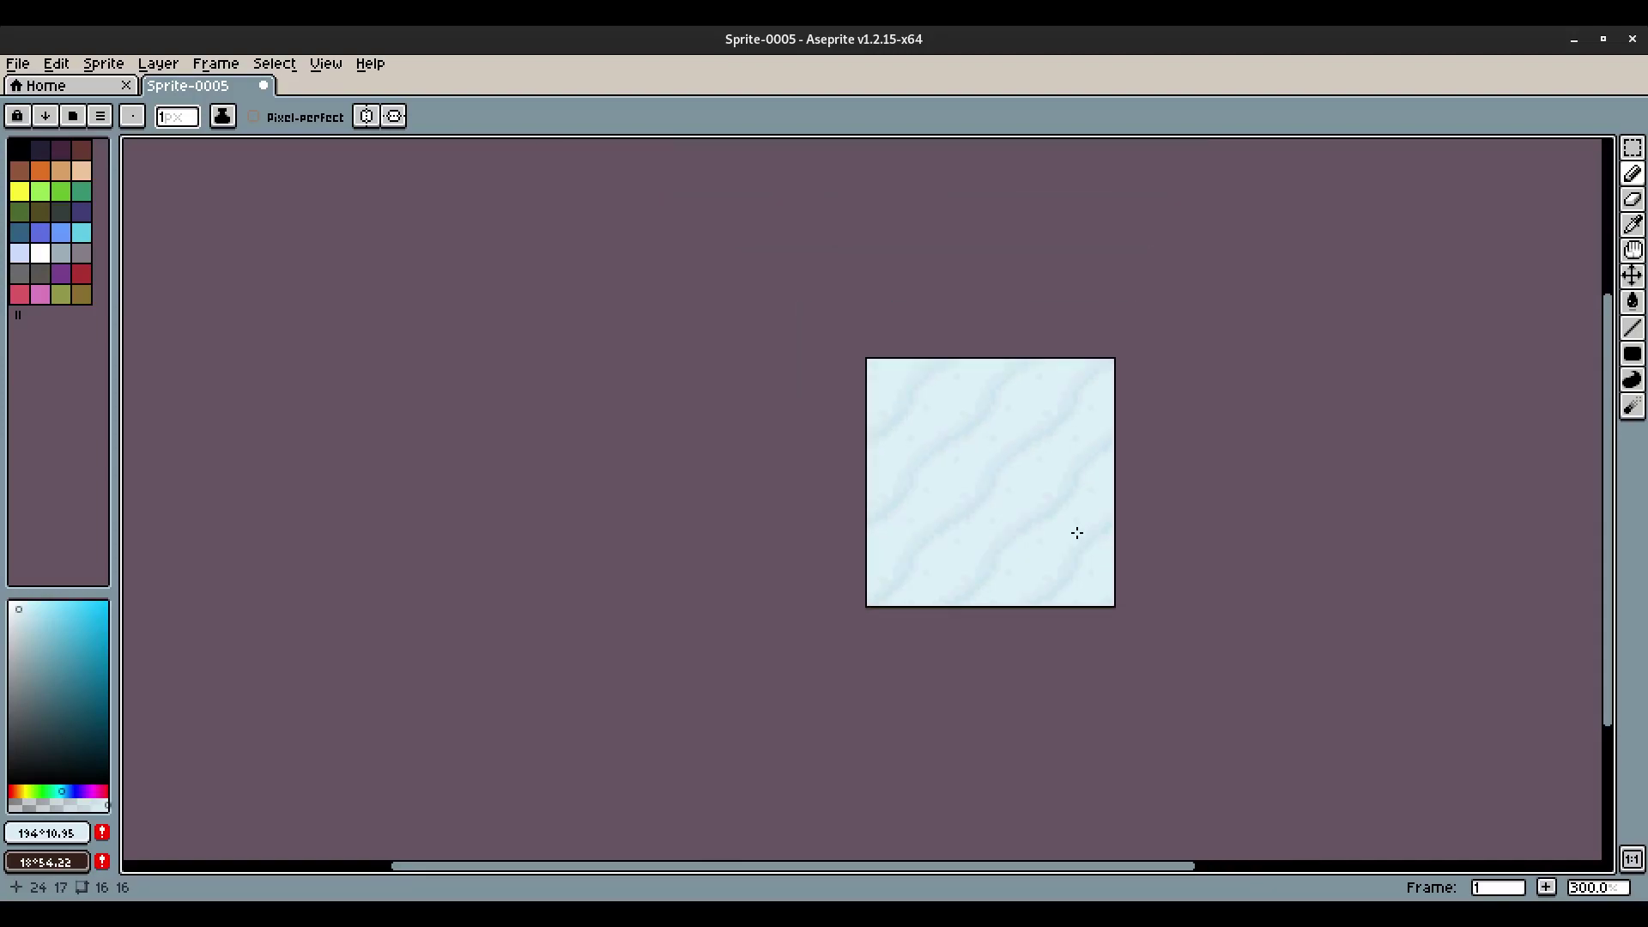
scroll(1077, 532, up, 7)
key(i)
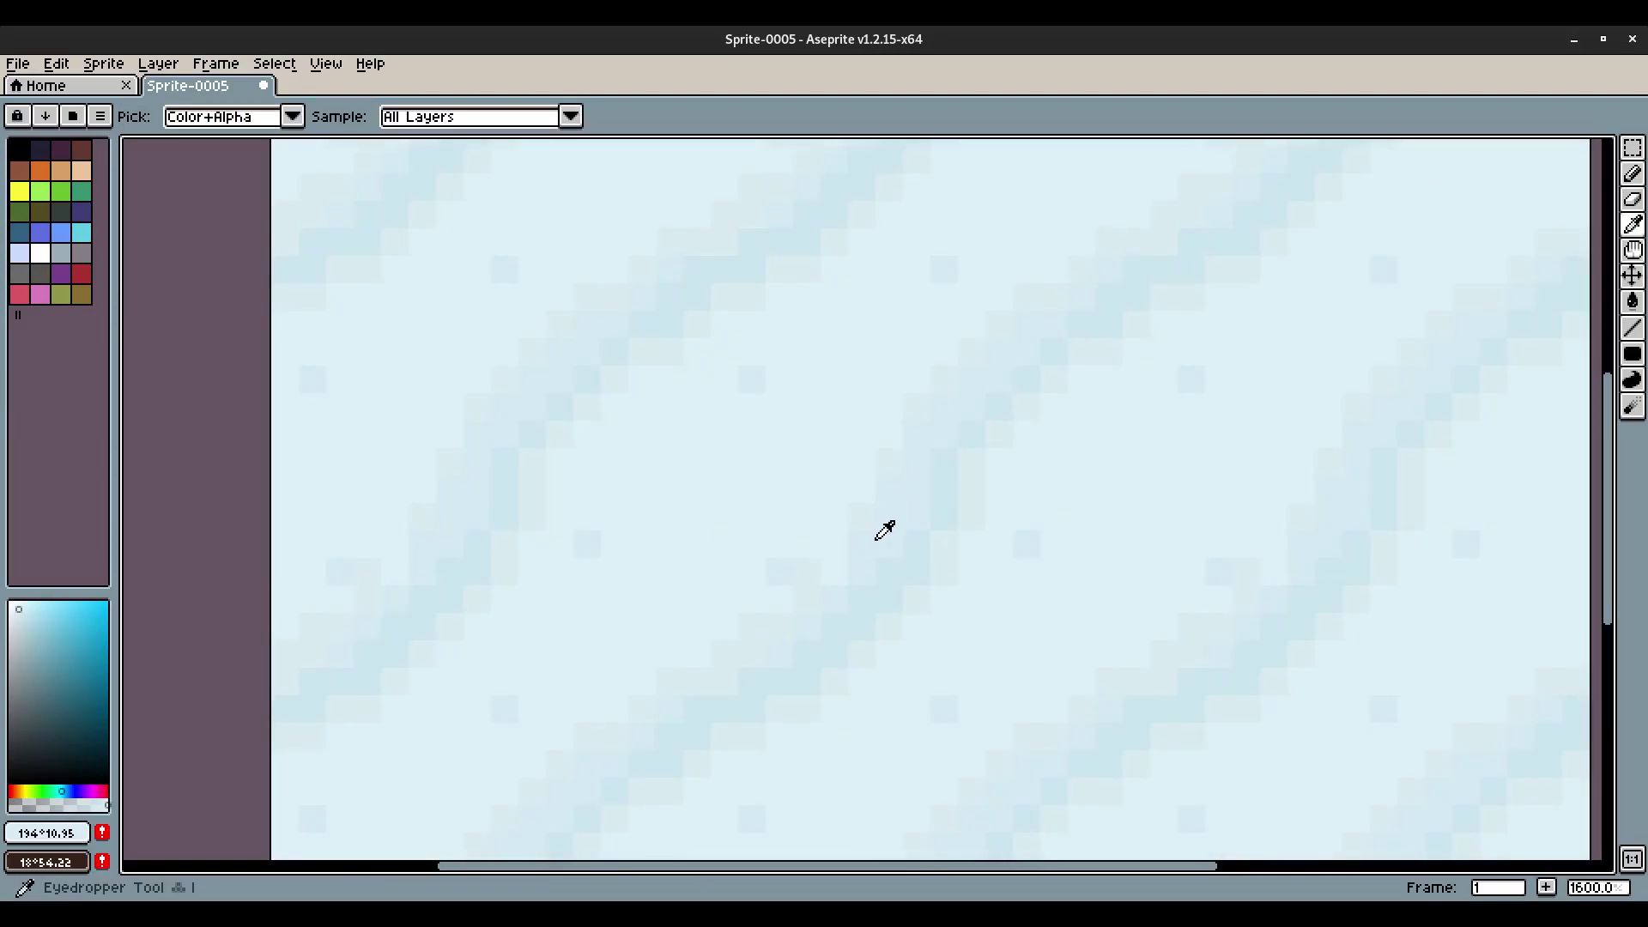
click(869, 543)
key(b)
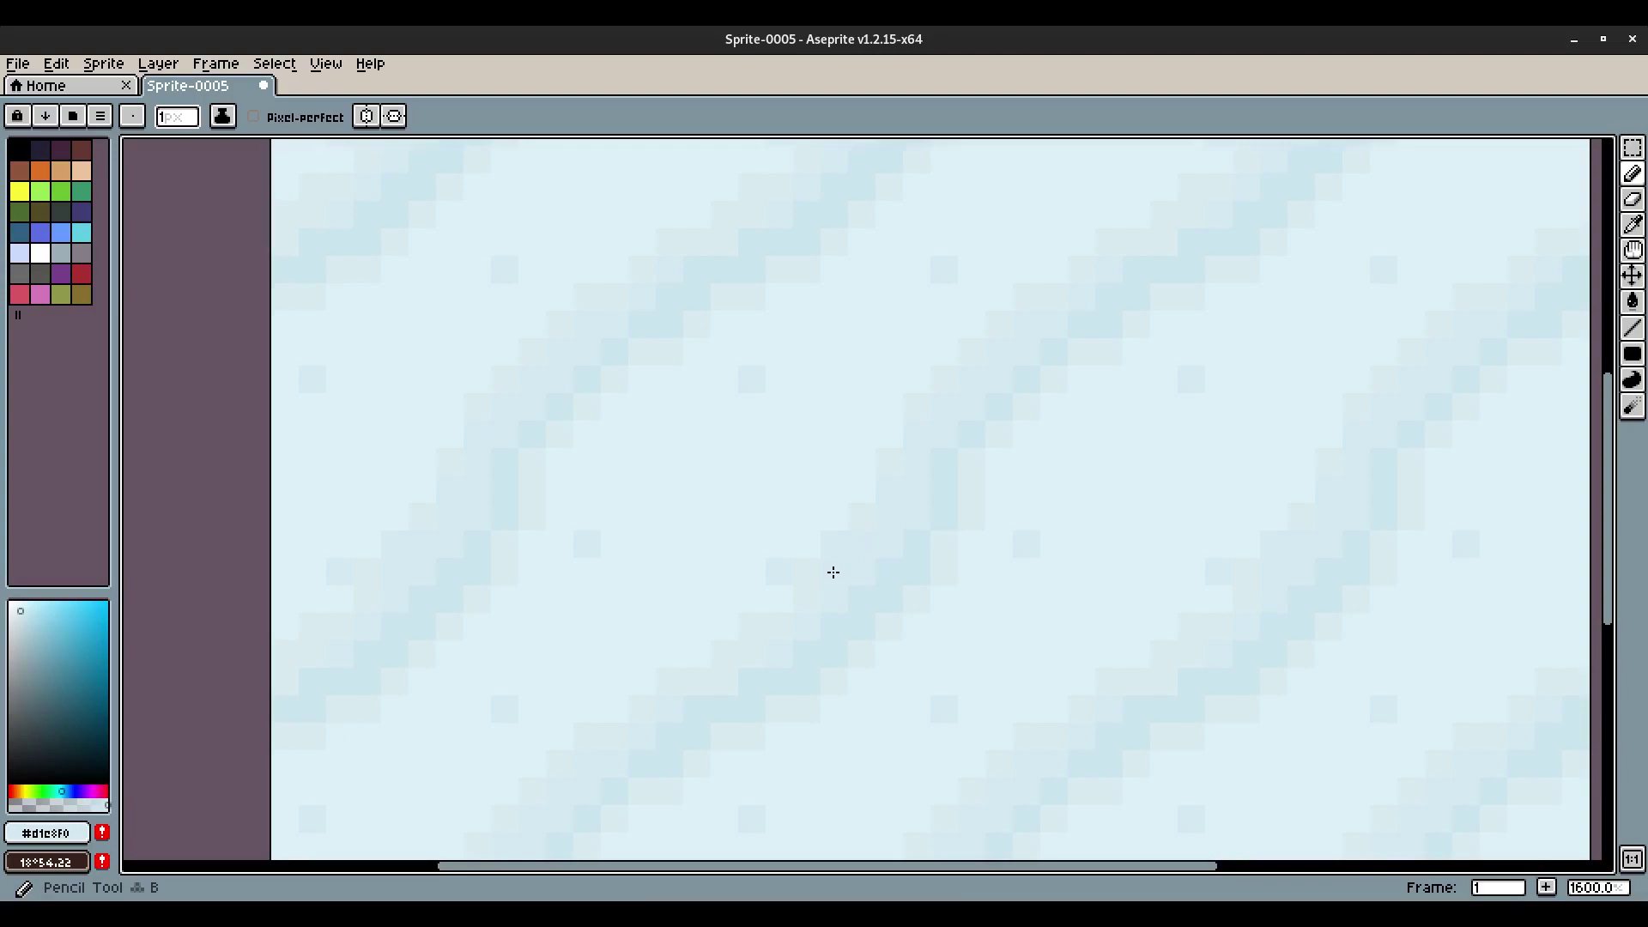
key(i)
click(862, 515)
key(b)
scroll(1063, 527, down, 3)
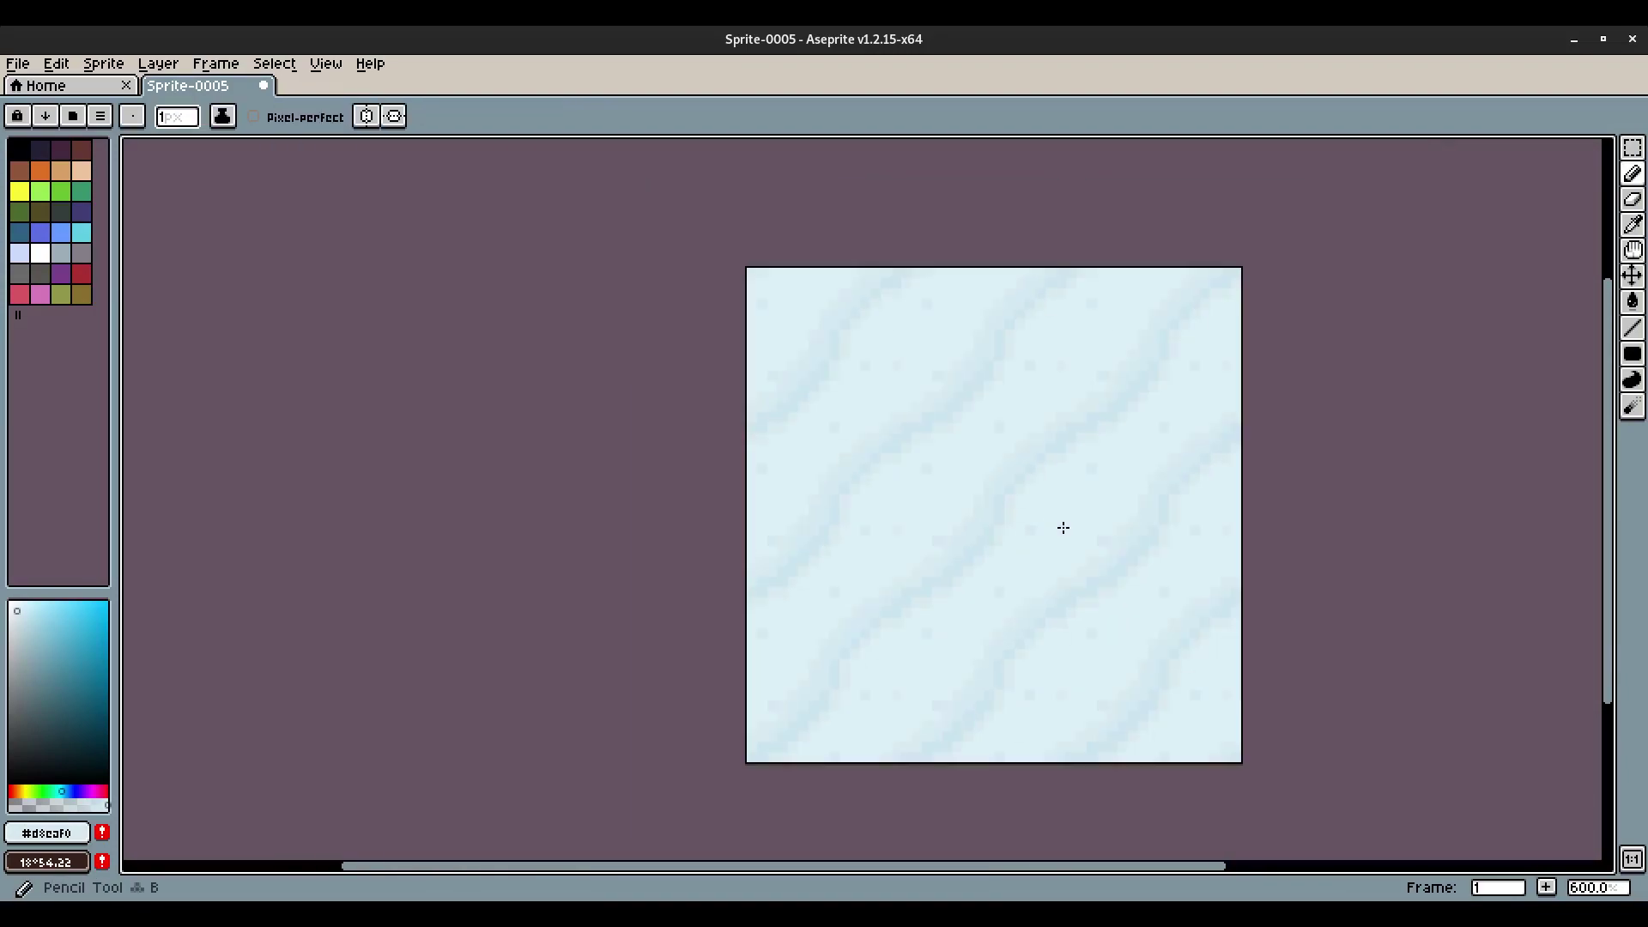
scroll(1116, 397, up, 4)
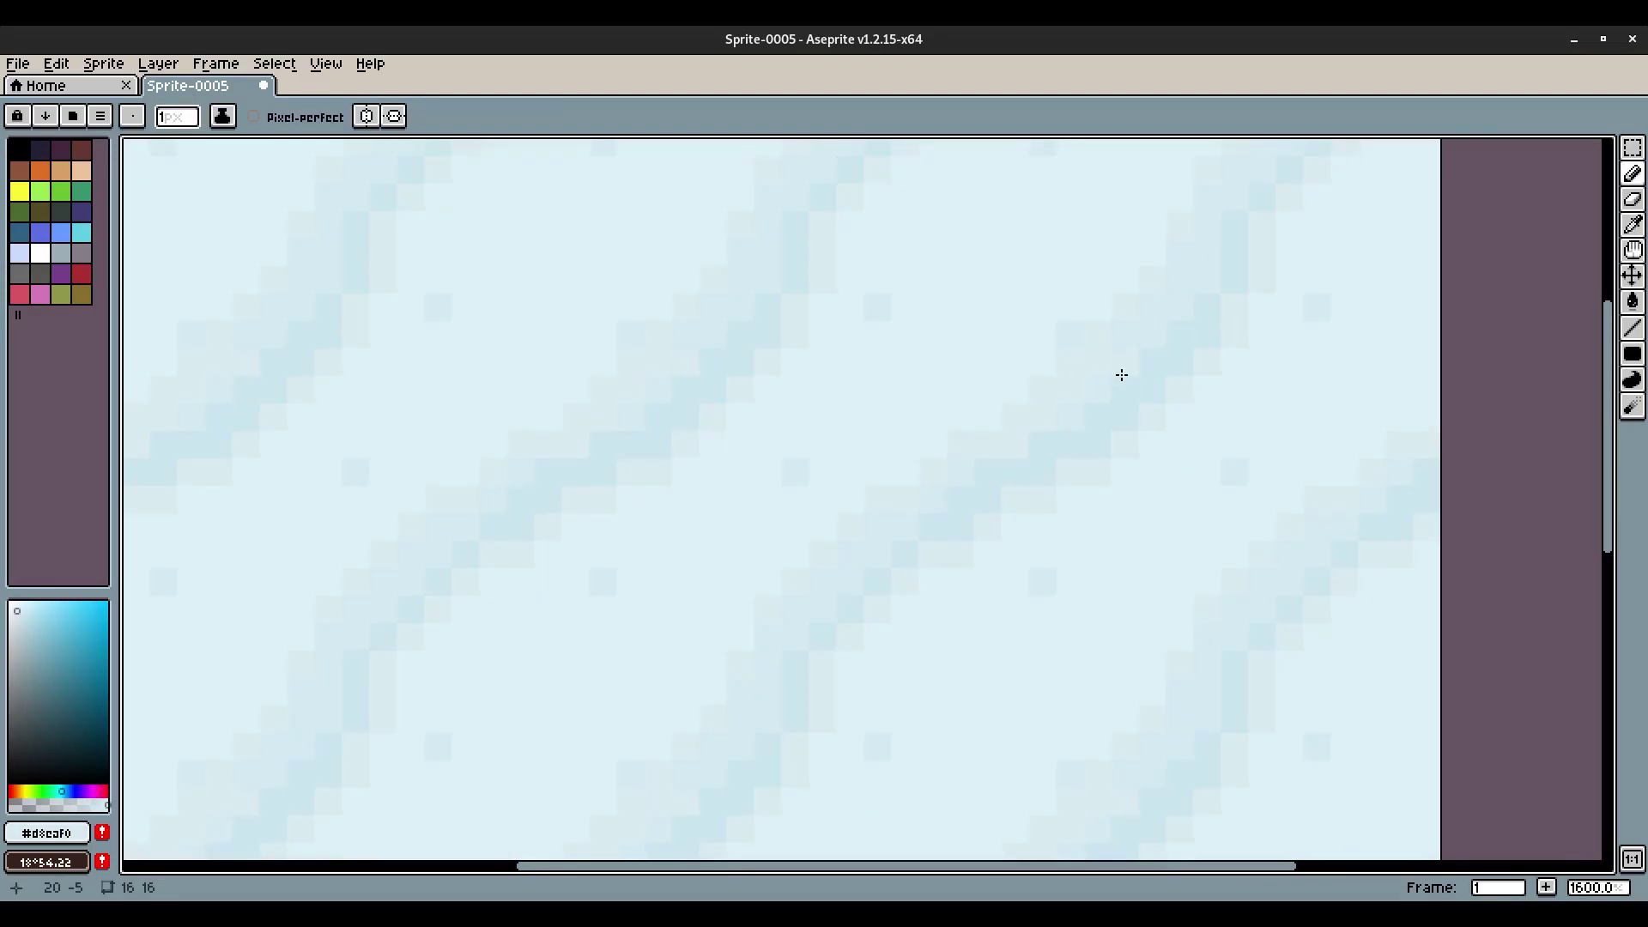
key(i)
click(1126, 343)
key(b)
scroll(1022, 444, down, 8)
scroll(1317, 416, up, 4)
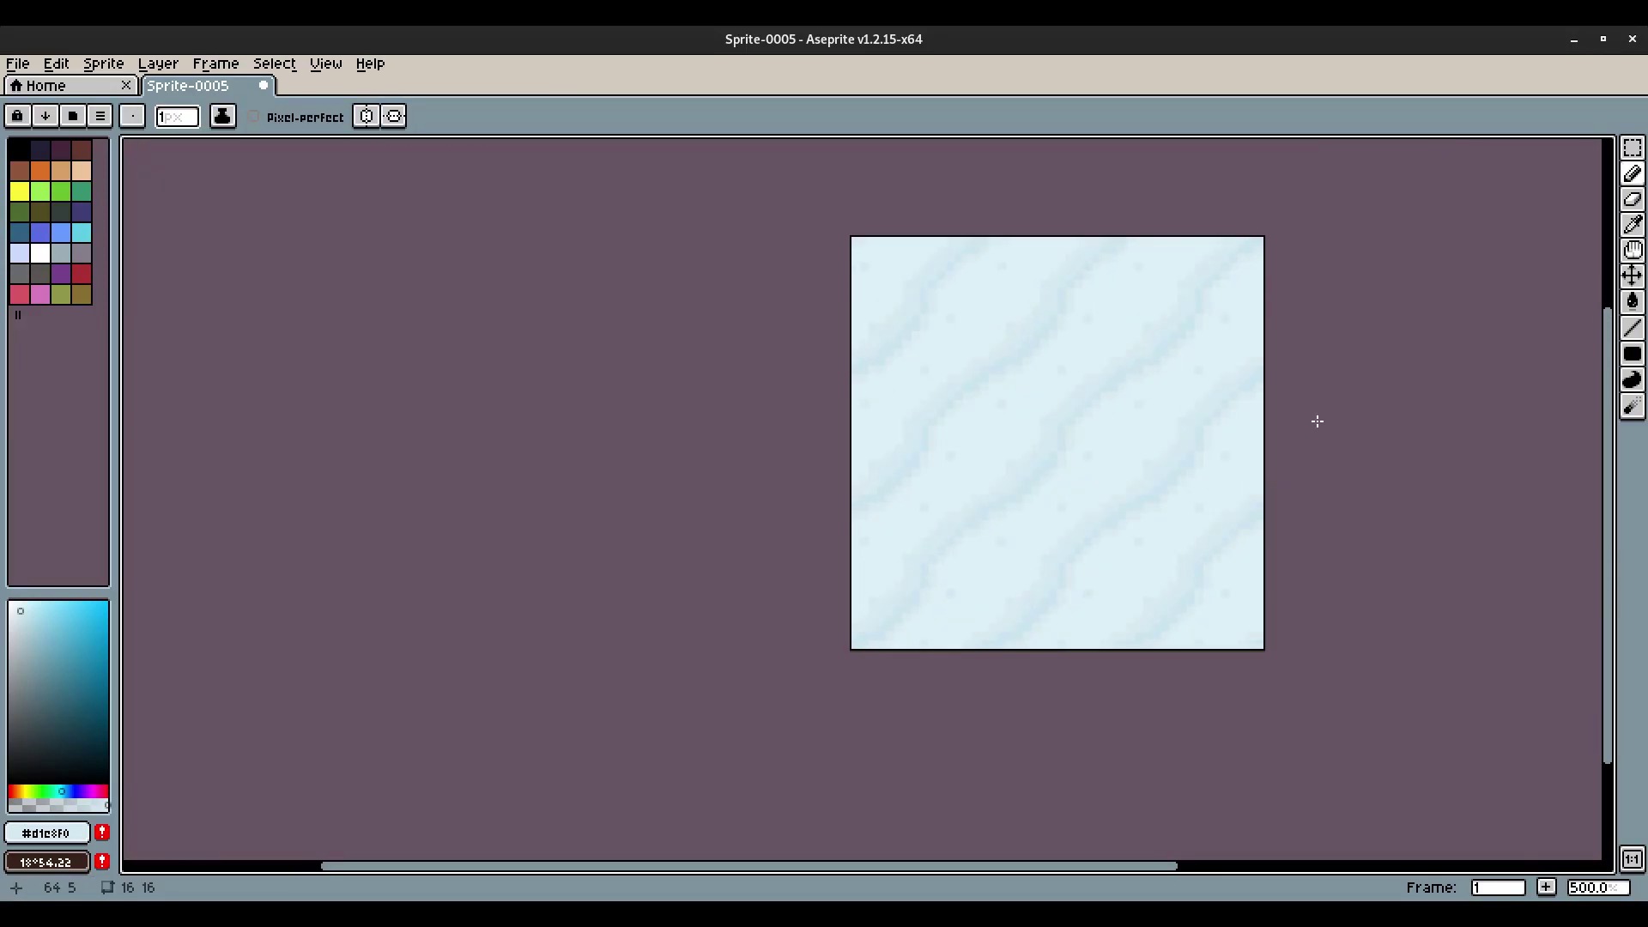
scroll(1318, 421, up, 1)
drag(1312, 422, 1101, 450)
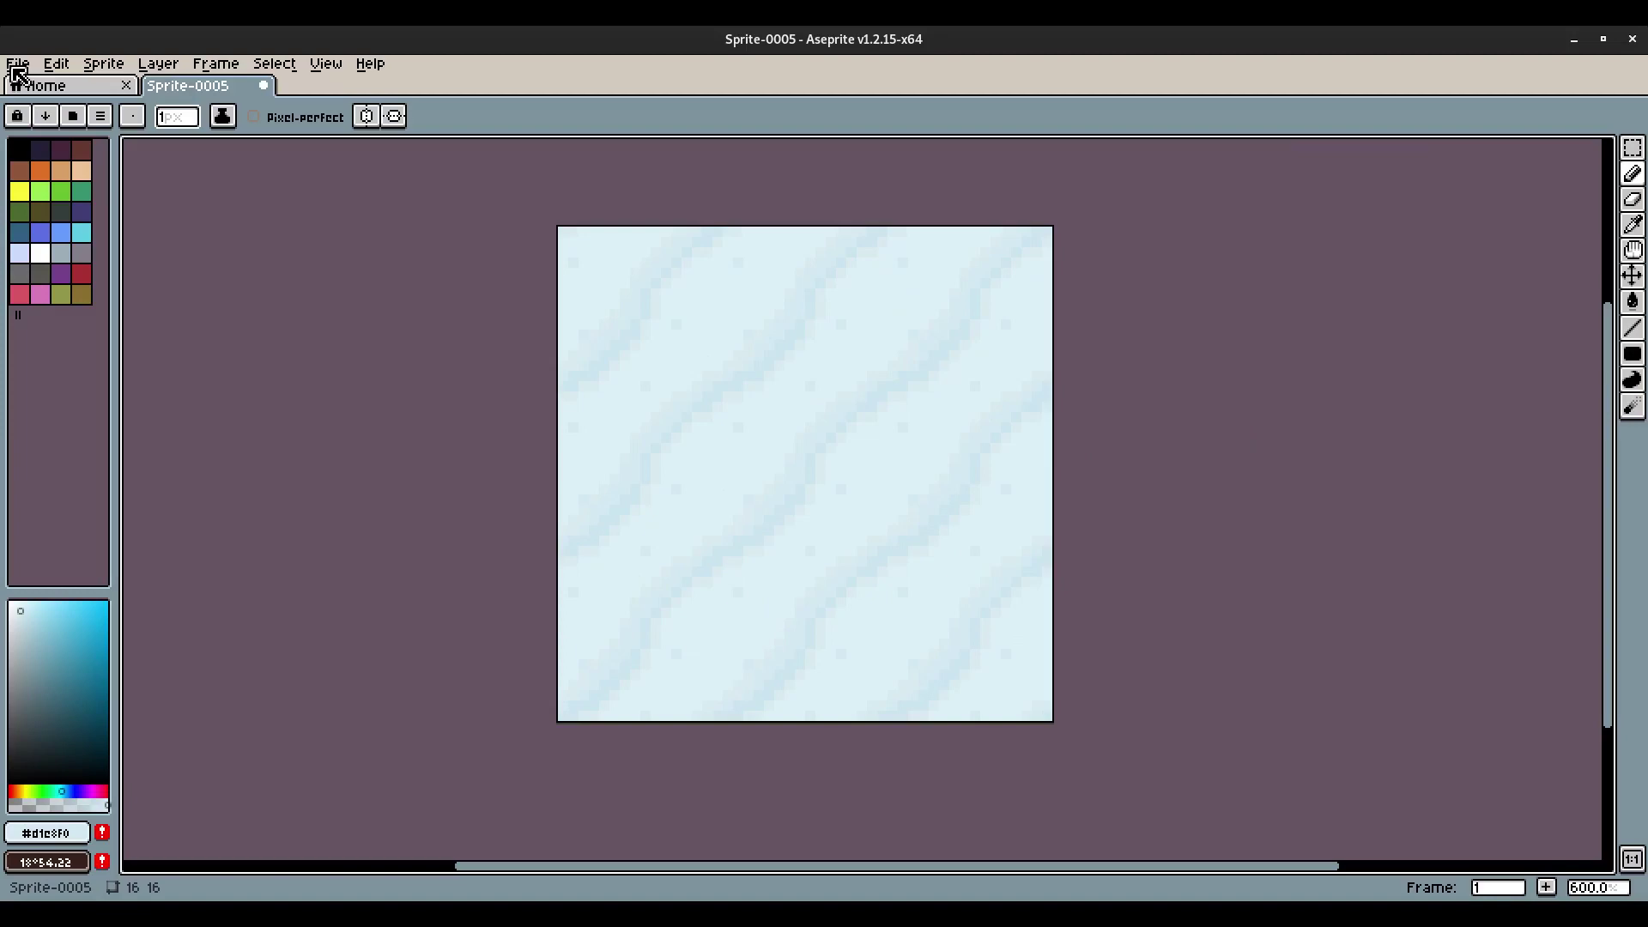
Try raising lightness in Hue/Saturation, then undo that first adjustment.
click(59, 65)
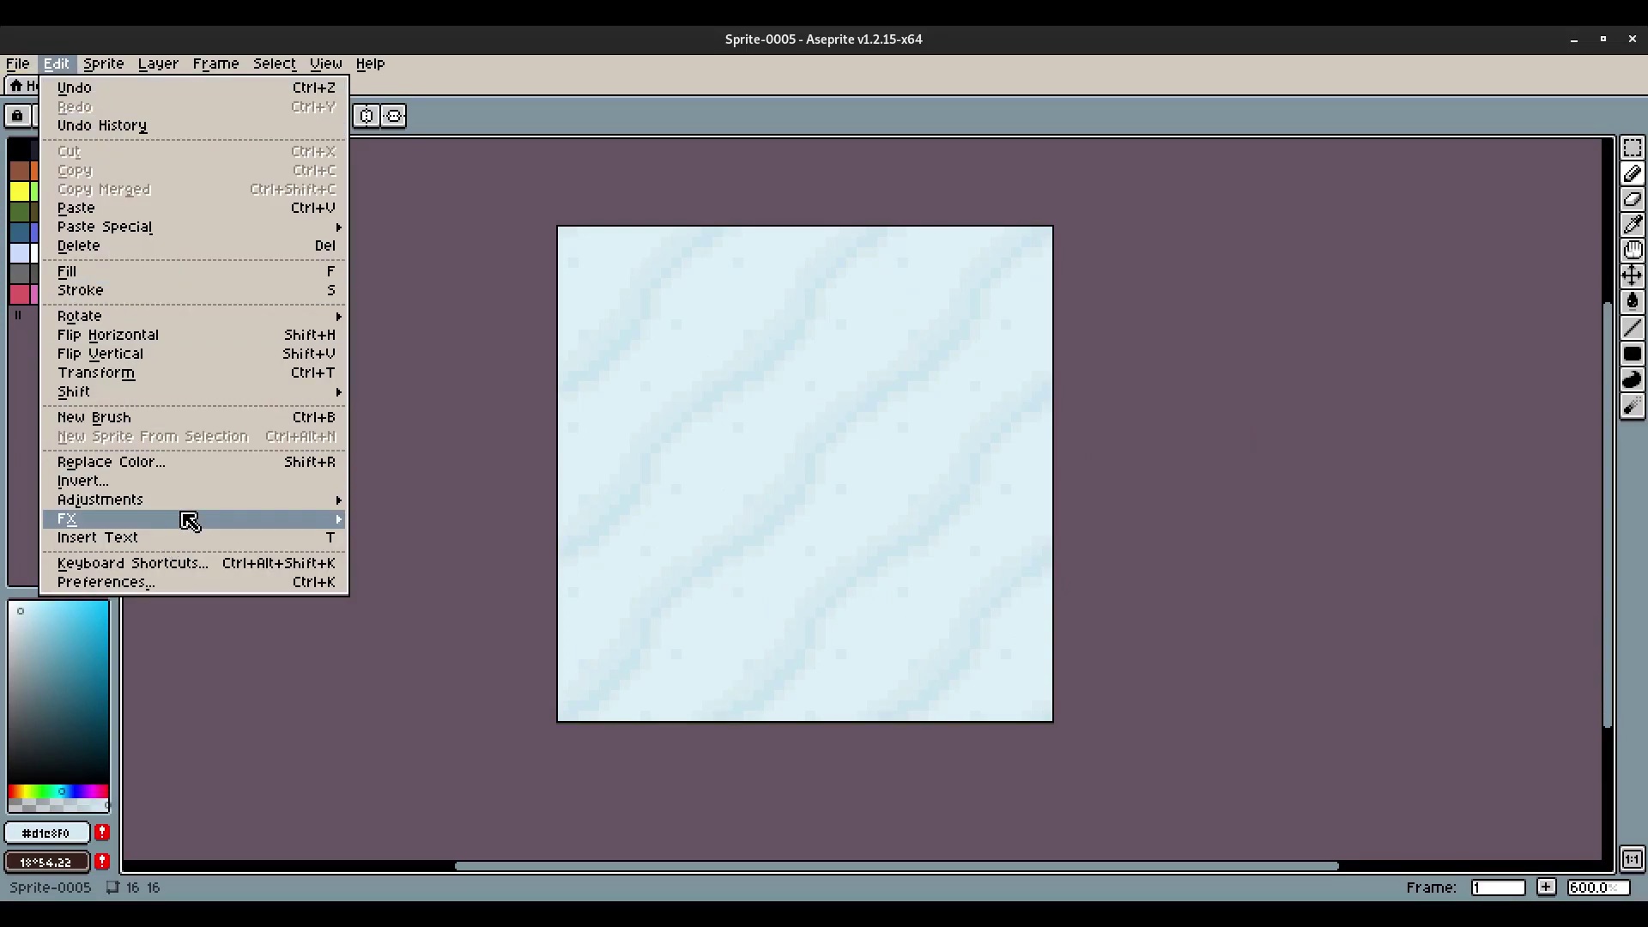
mouse_move(188, 520)
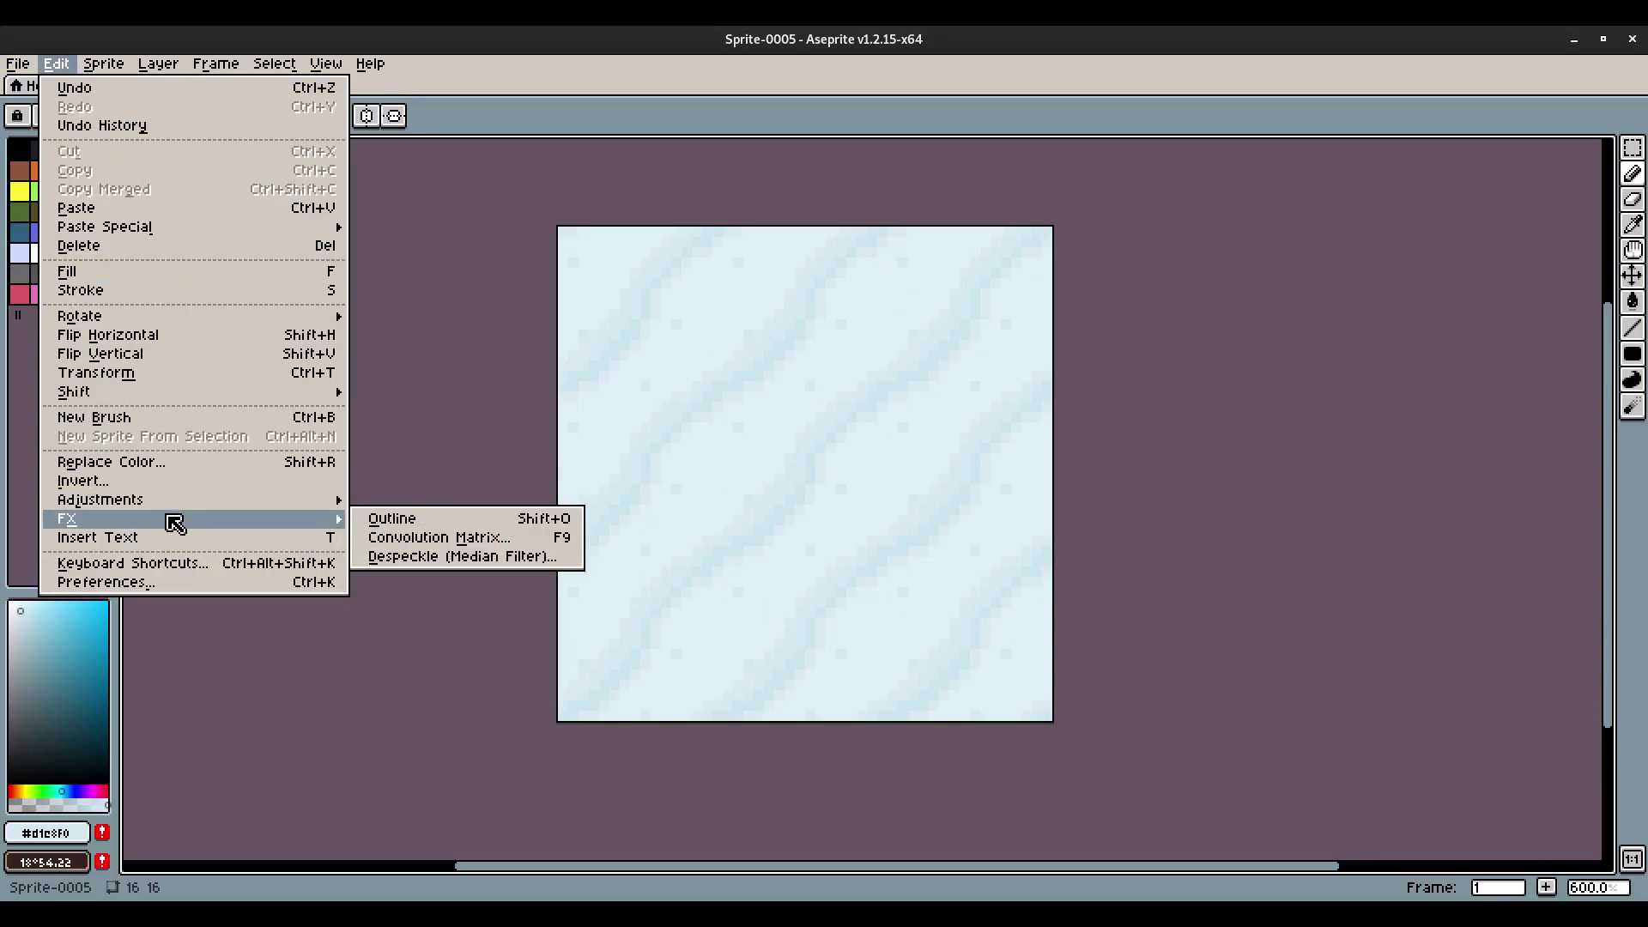
click(434, 519)
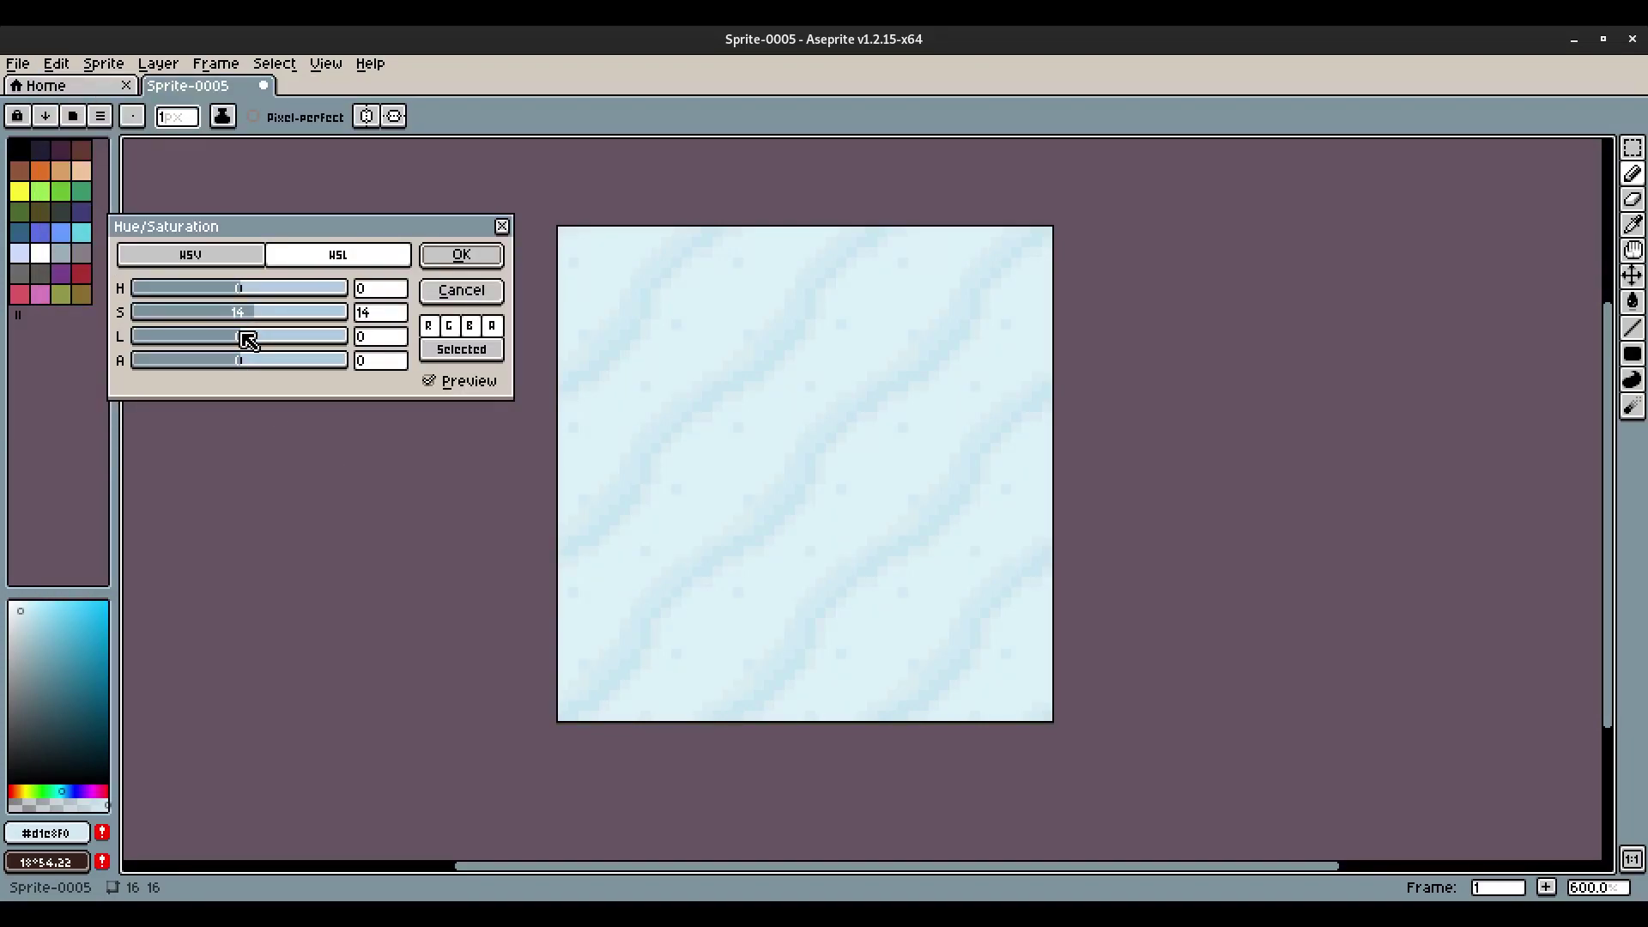
drag(249, 340, 257, 342)
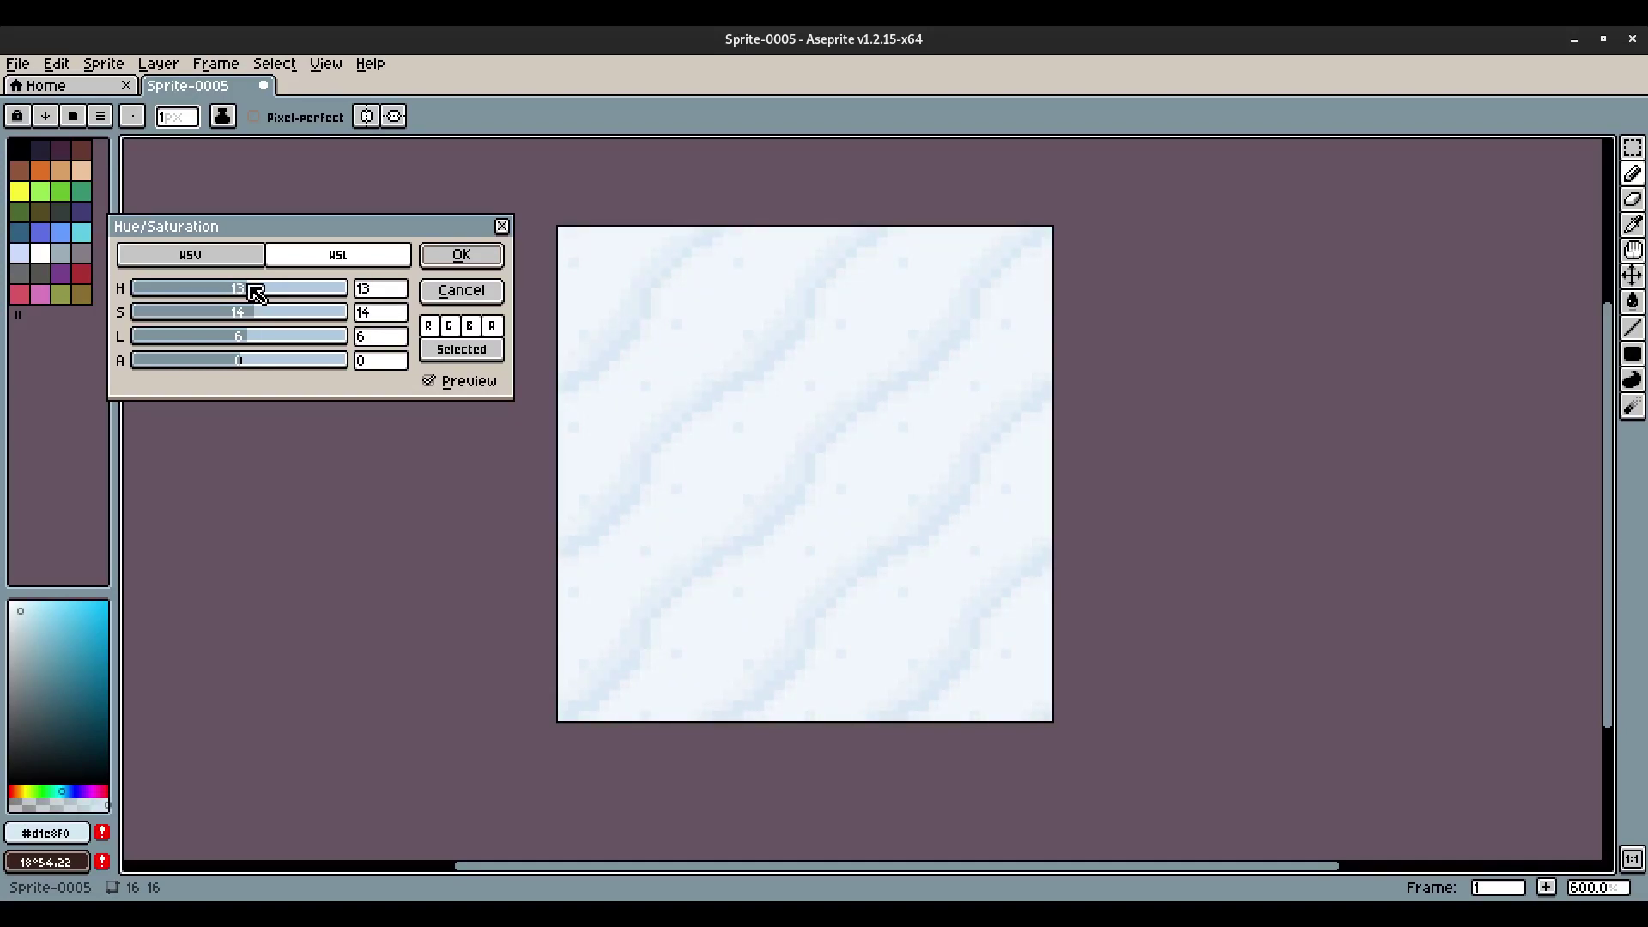
click(258, 255)
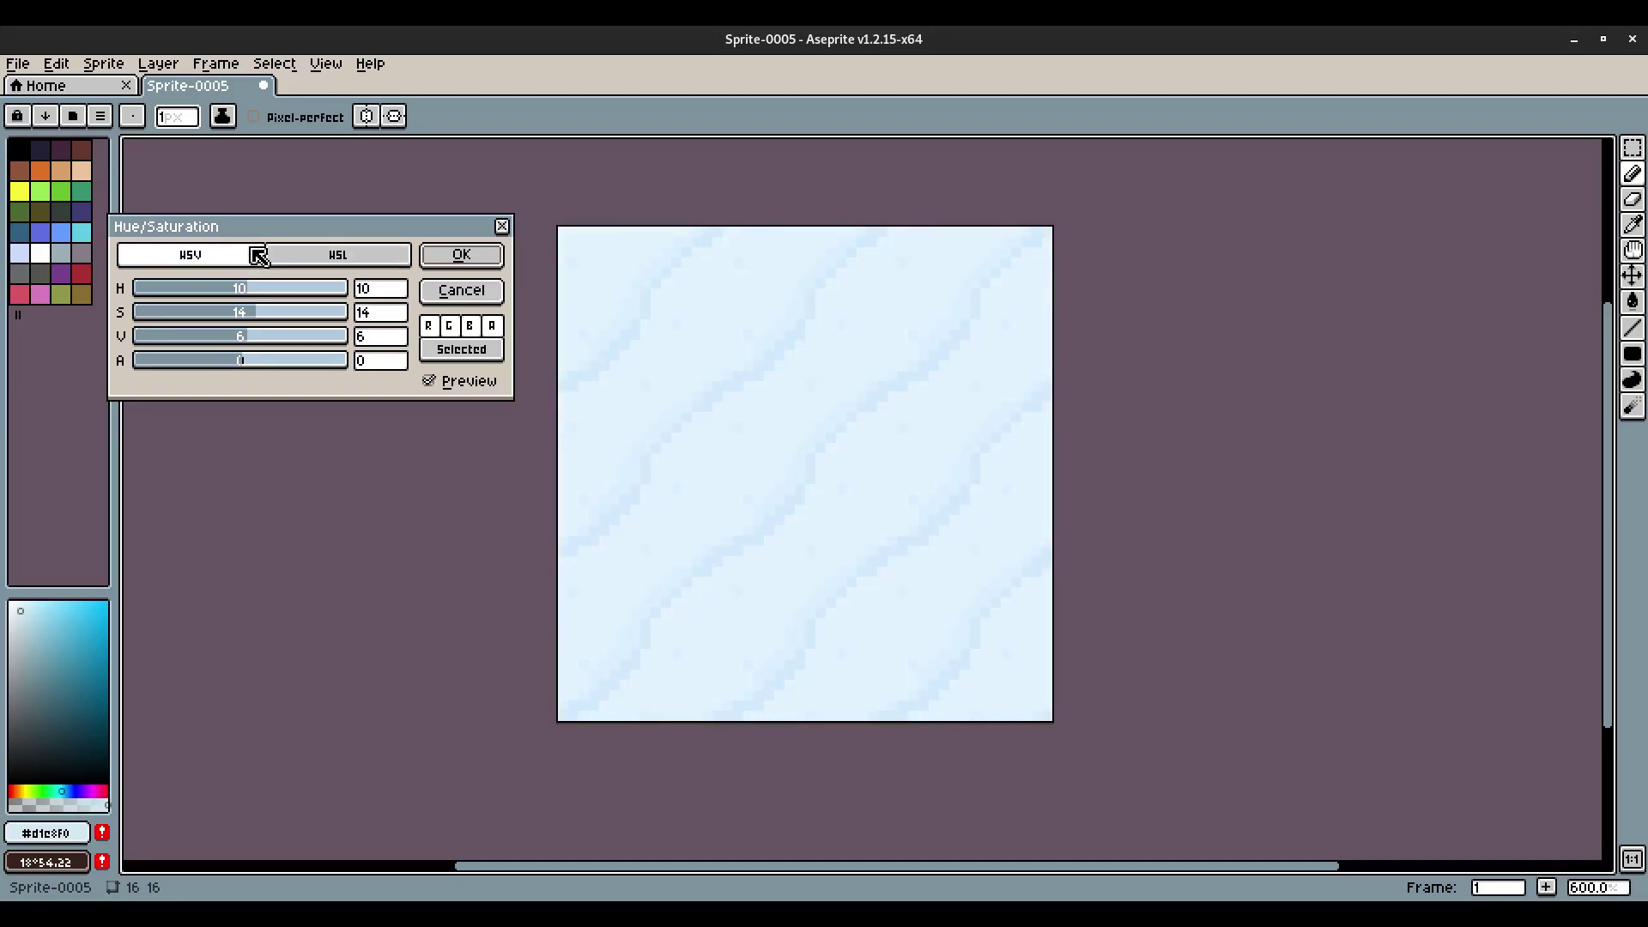
click(324, 255)
click(461, 255)
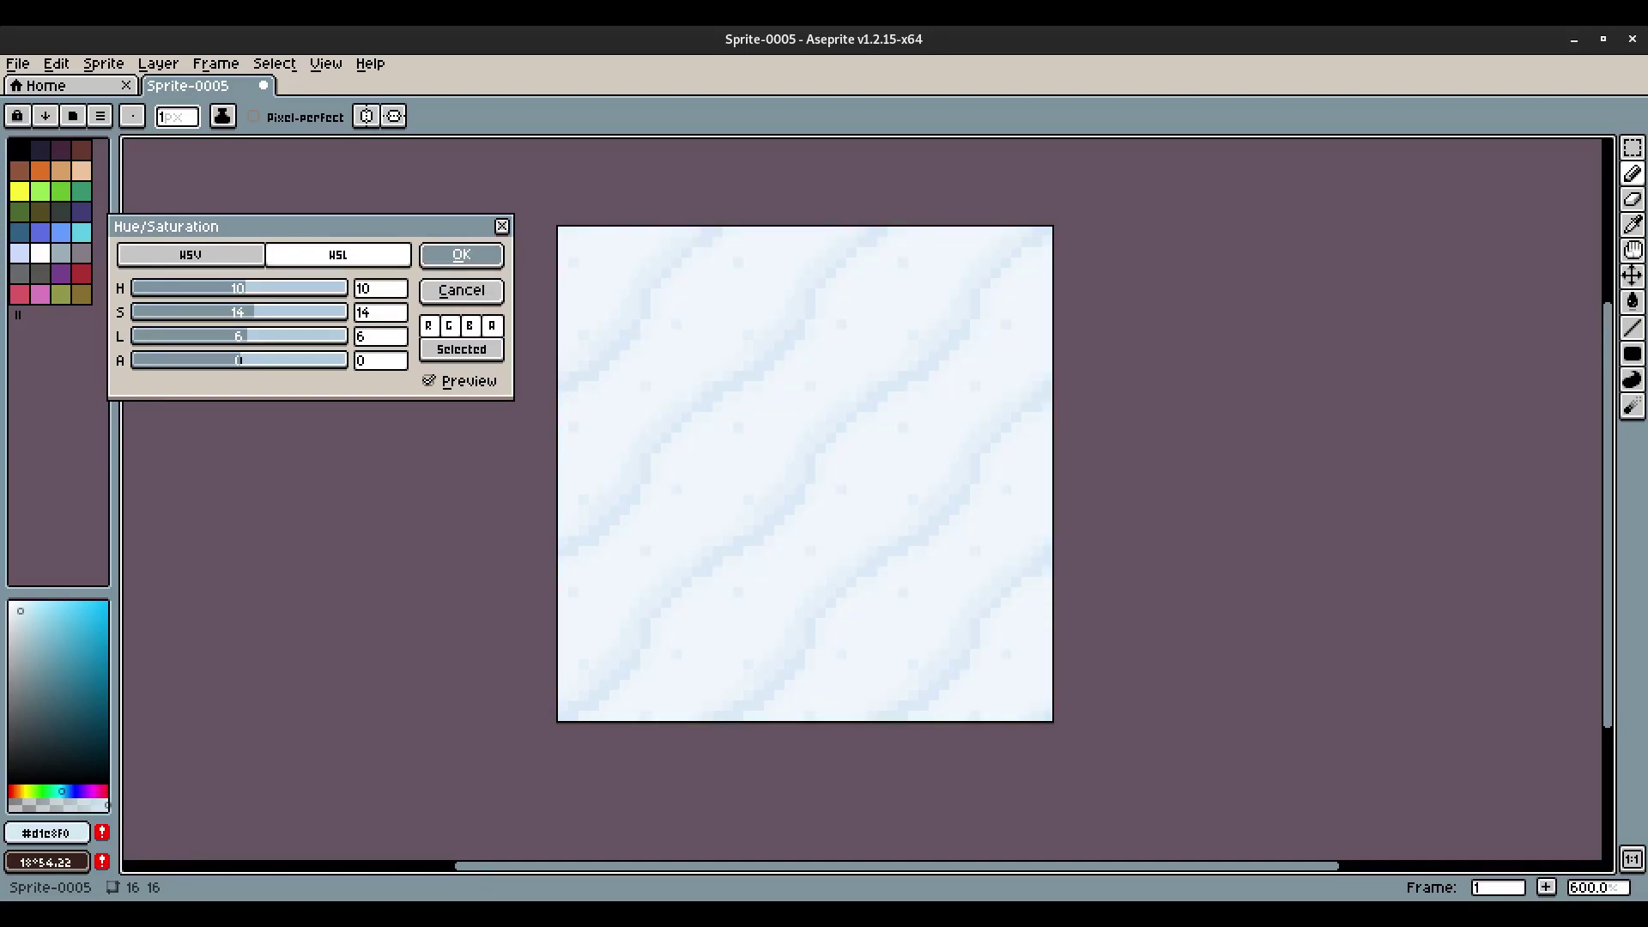
scroll(976, 526, down, 4)
key(v)
key(ctrl+z)
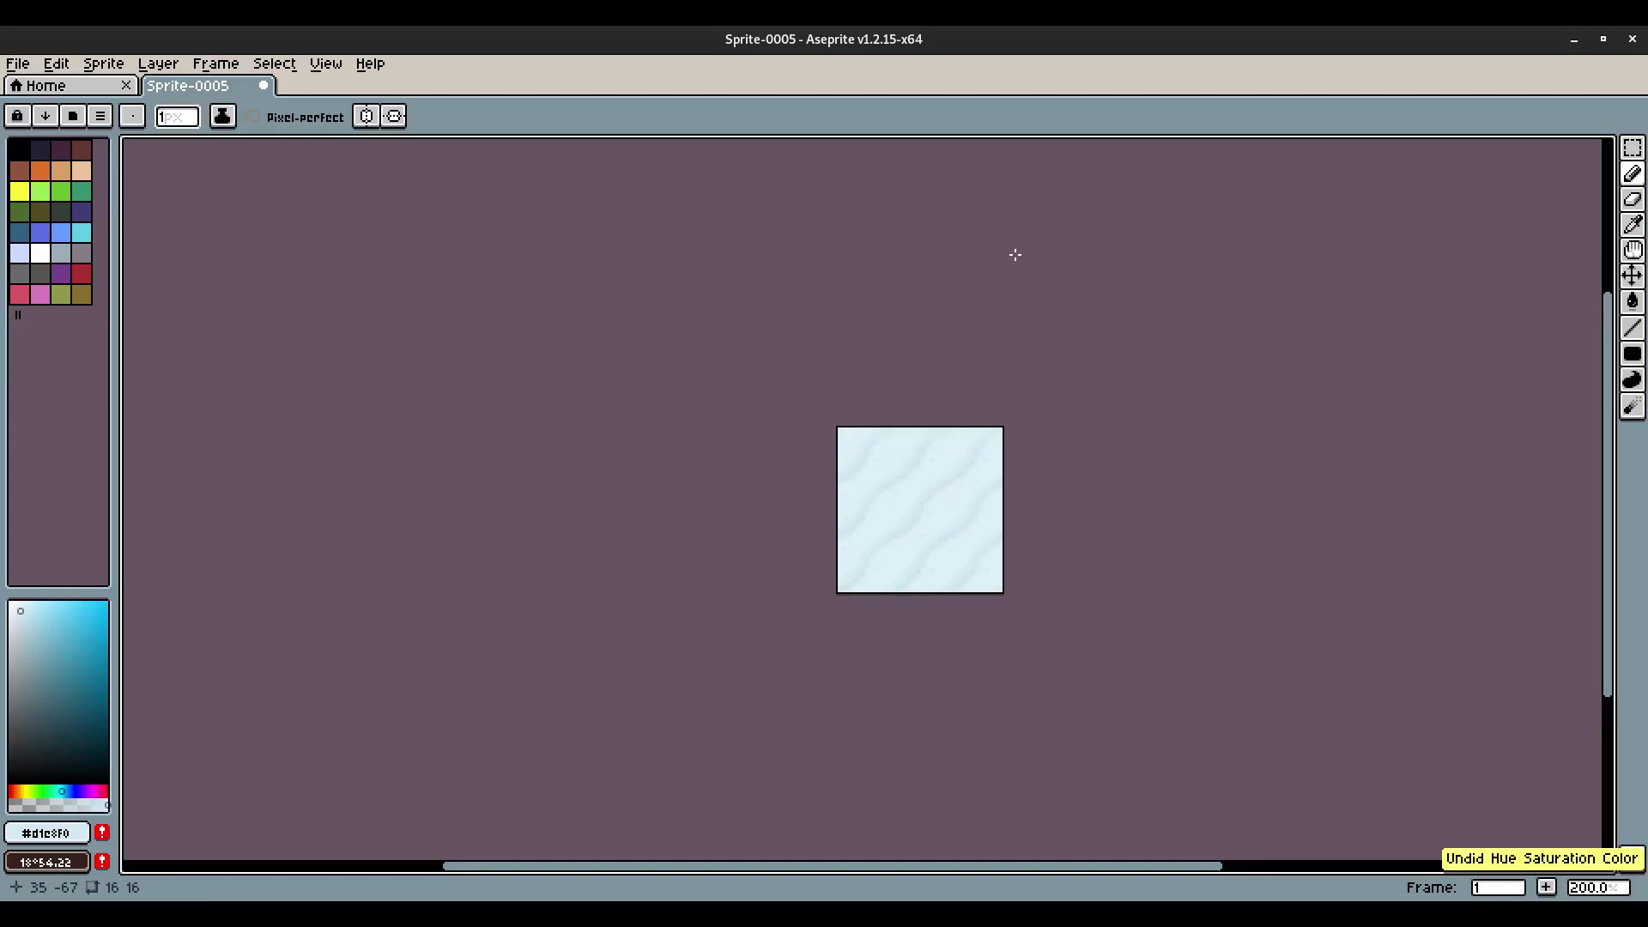
scroll(931, 420, up, 4)
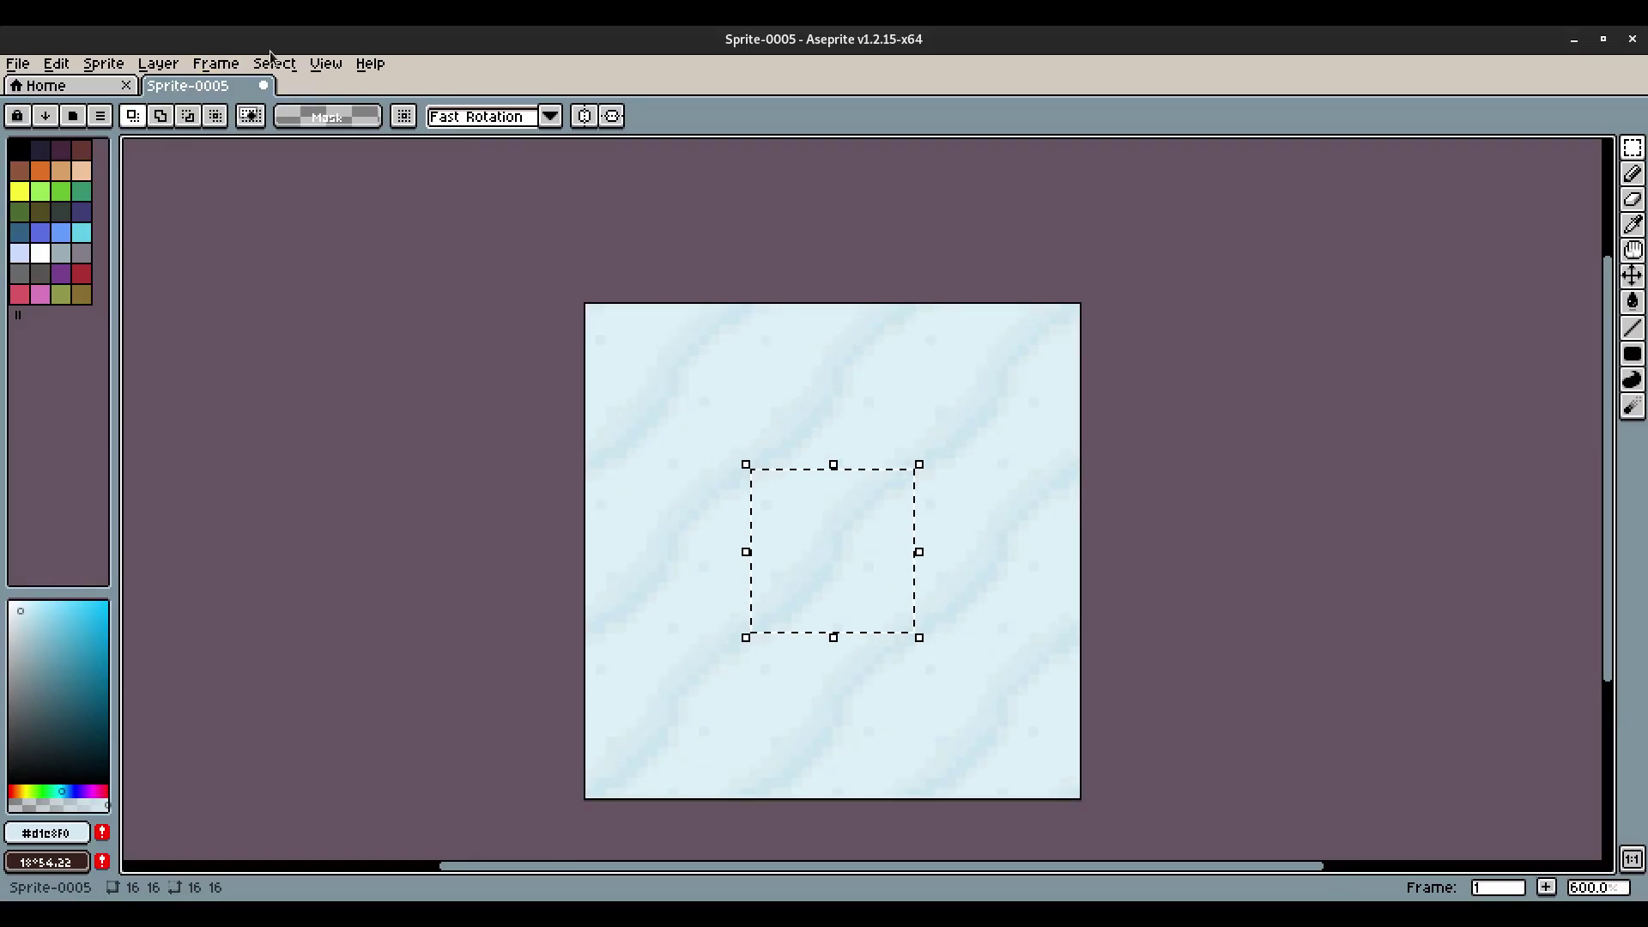
Deselect, then apply Hue/Saturation with H 13, S 12, L 7 to the whole tile.
click(273, 63)
click(309, 103)
click(87, 67)
mouse_move(49, 67)
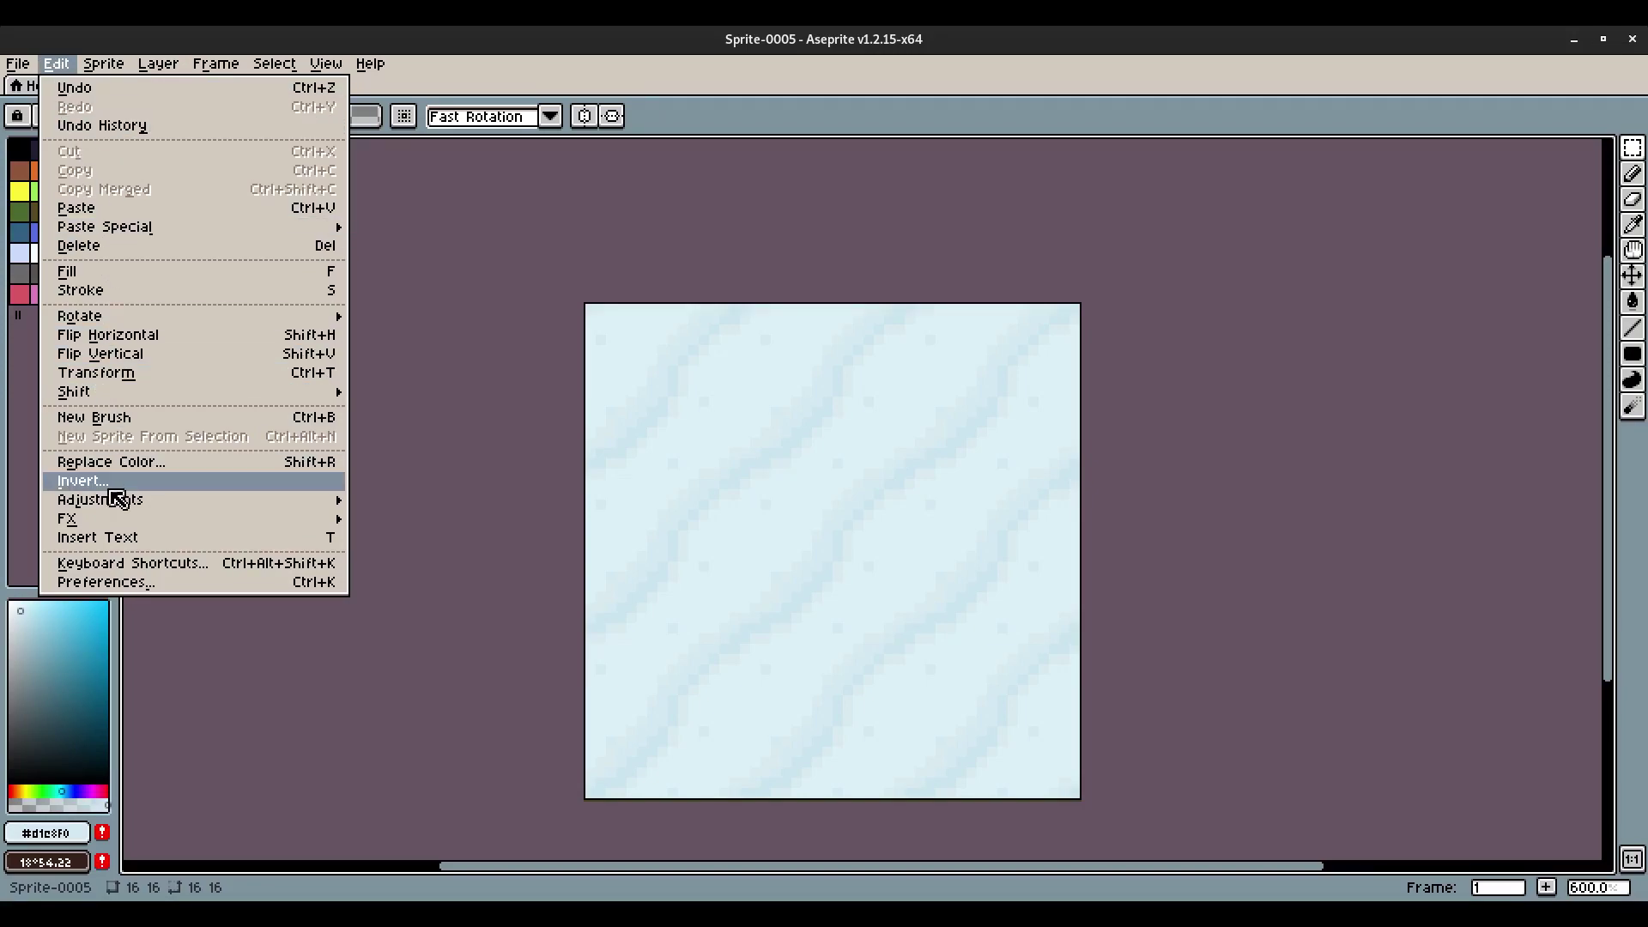
mouse_move(118, 501)
click(471, 519)
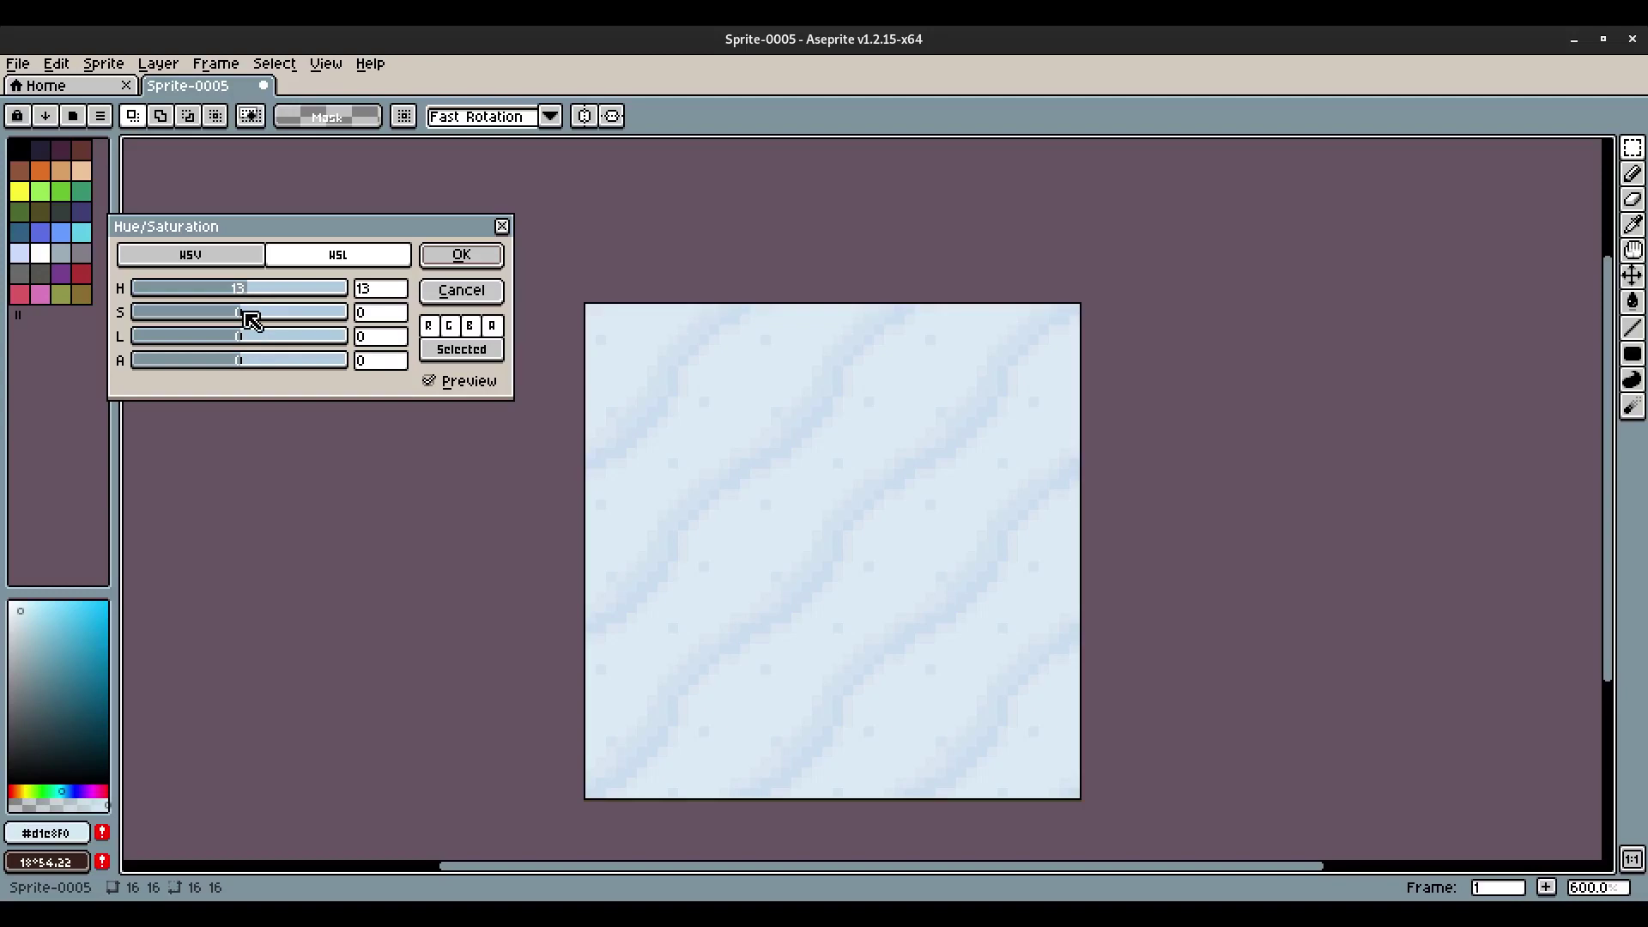
drag(253, 336, 262, 321)
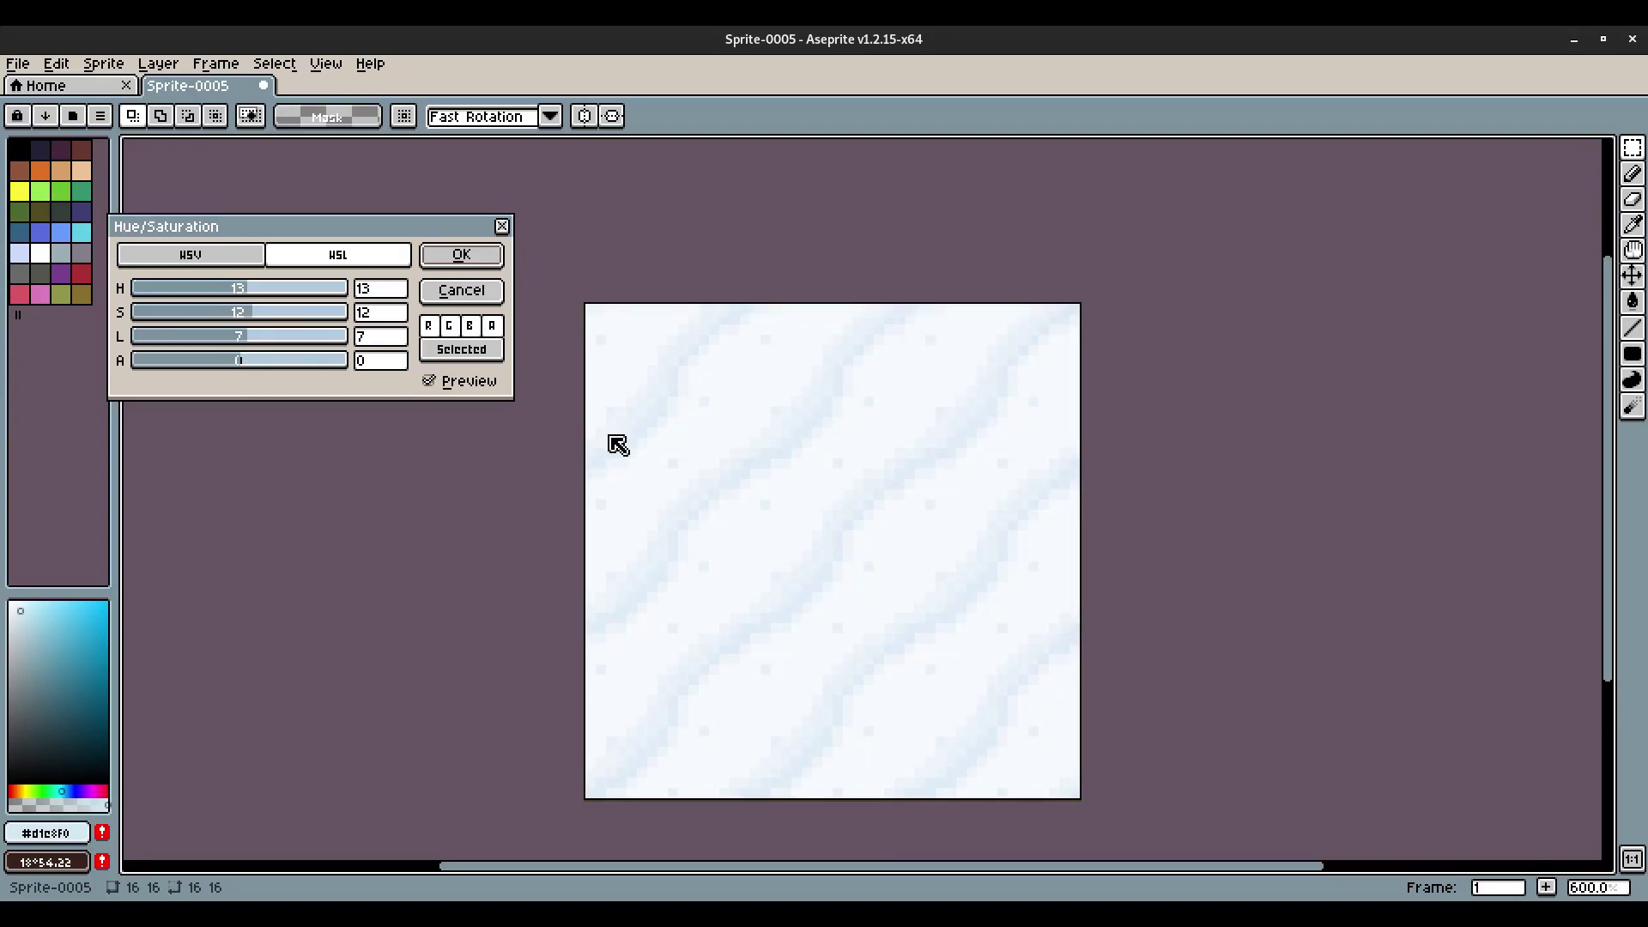
click(455, 257)
Switch Tiled Mode to None, then back to Tiled in Both Axes.
scroll(938, 552, up, 3)
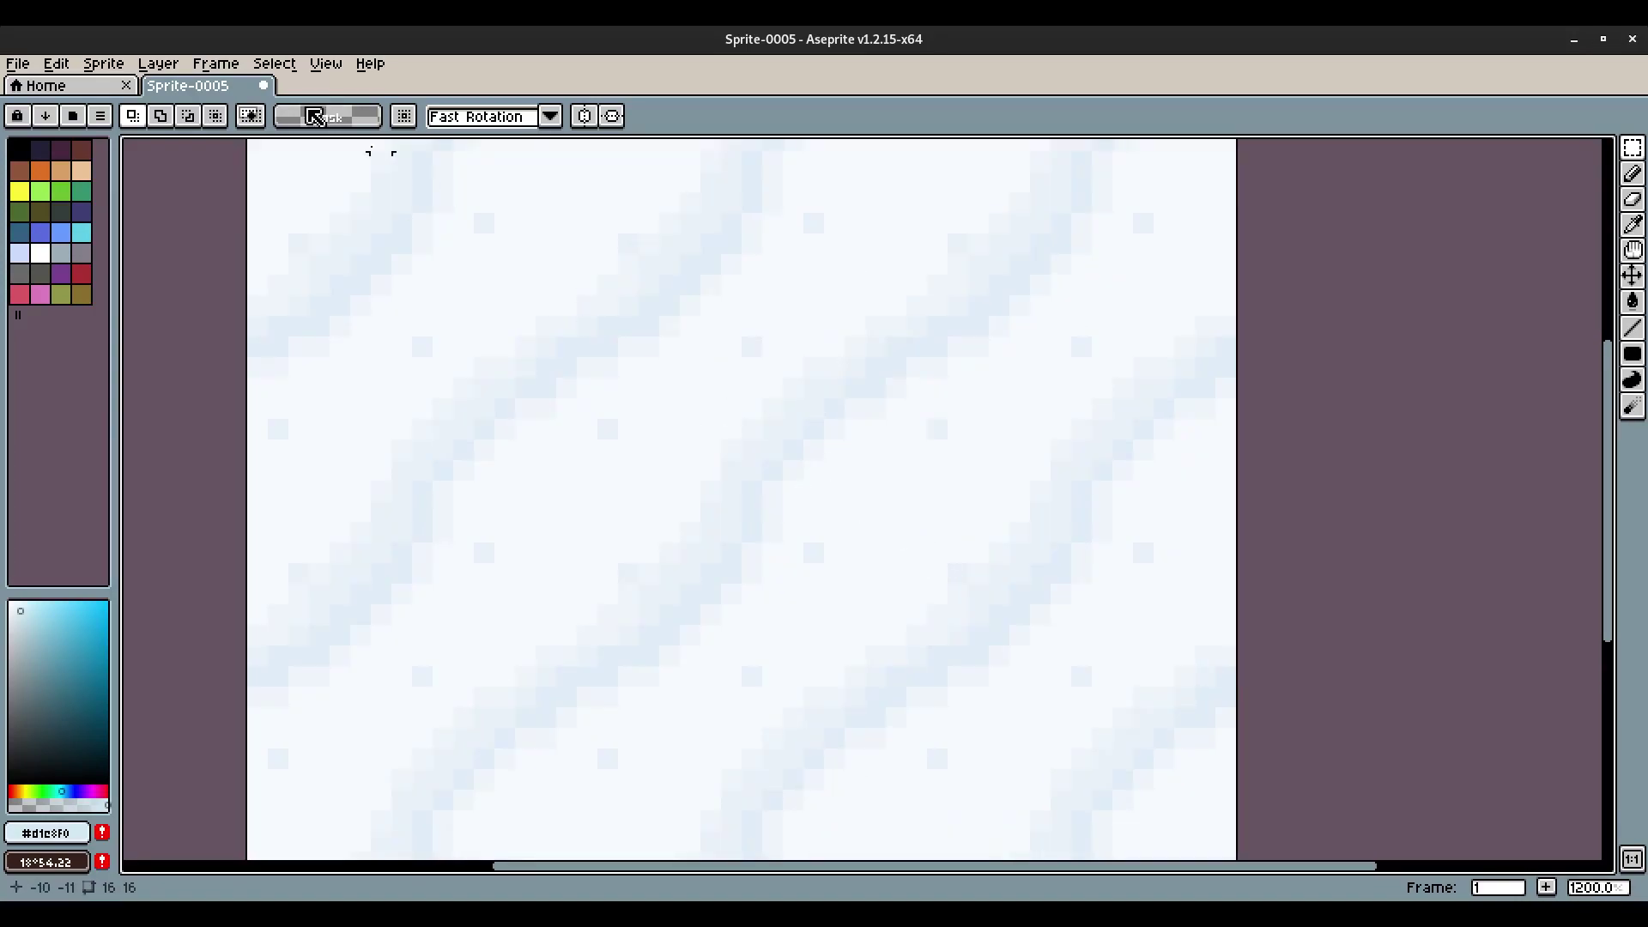
click(320, 66)
mouse_move(412, 184)
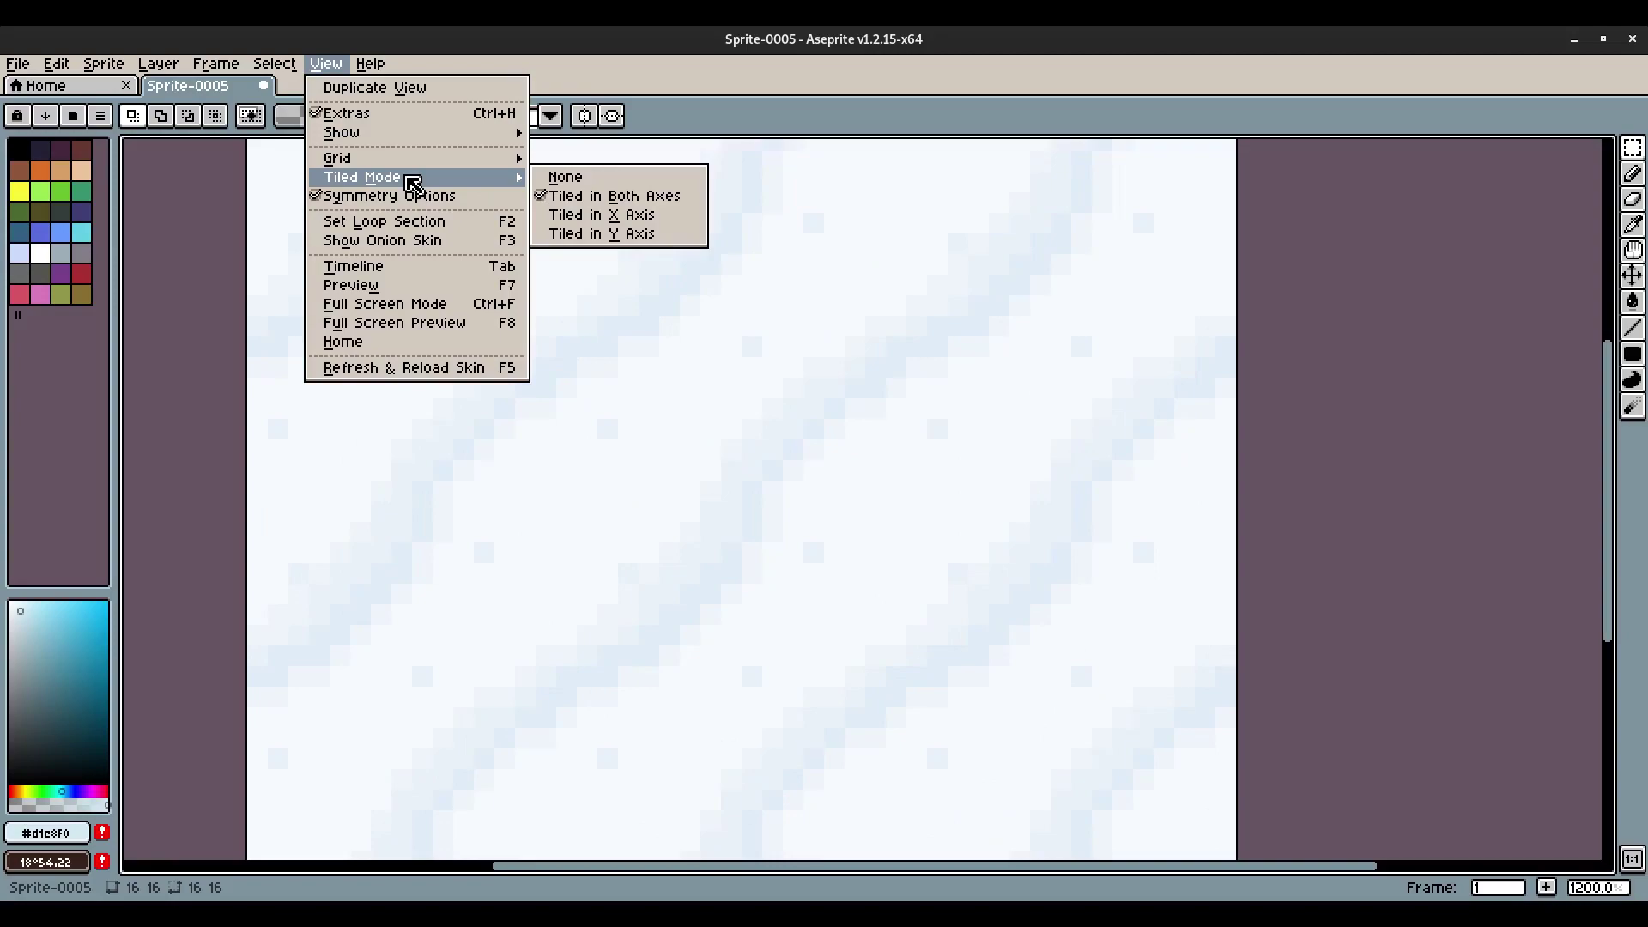
click(565, 177)
scroll(817, 578, up, 3)
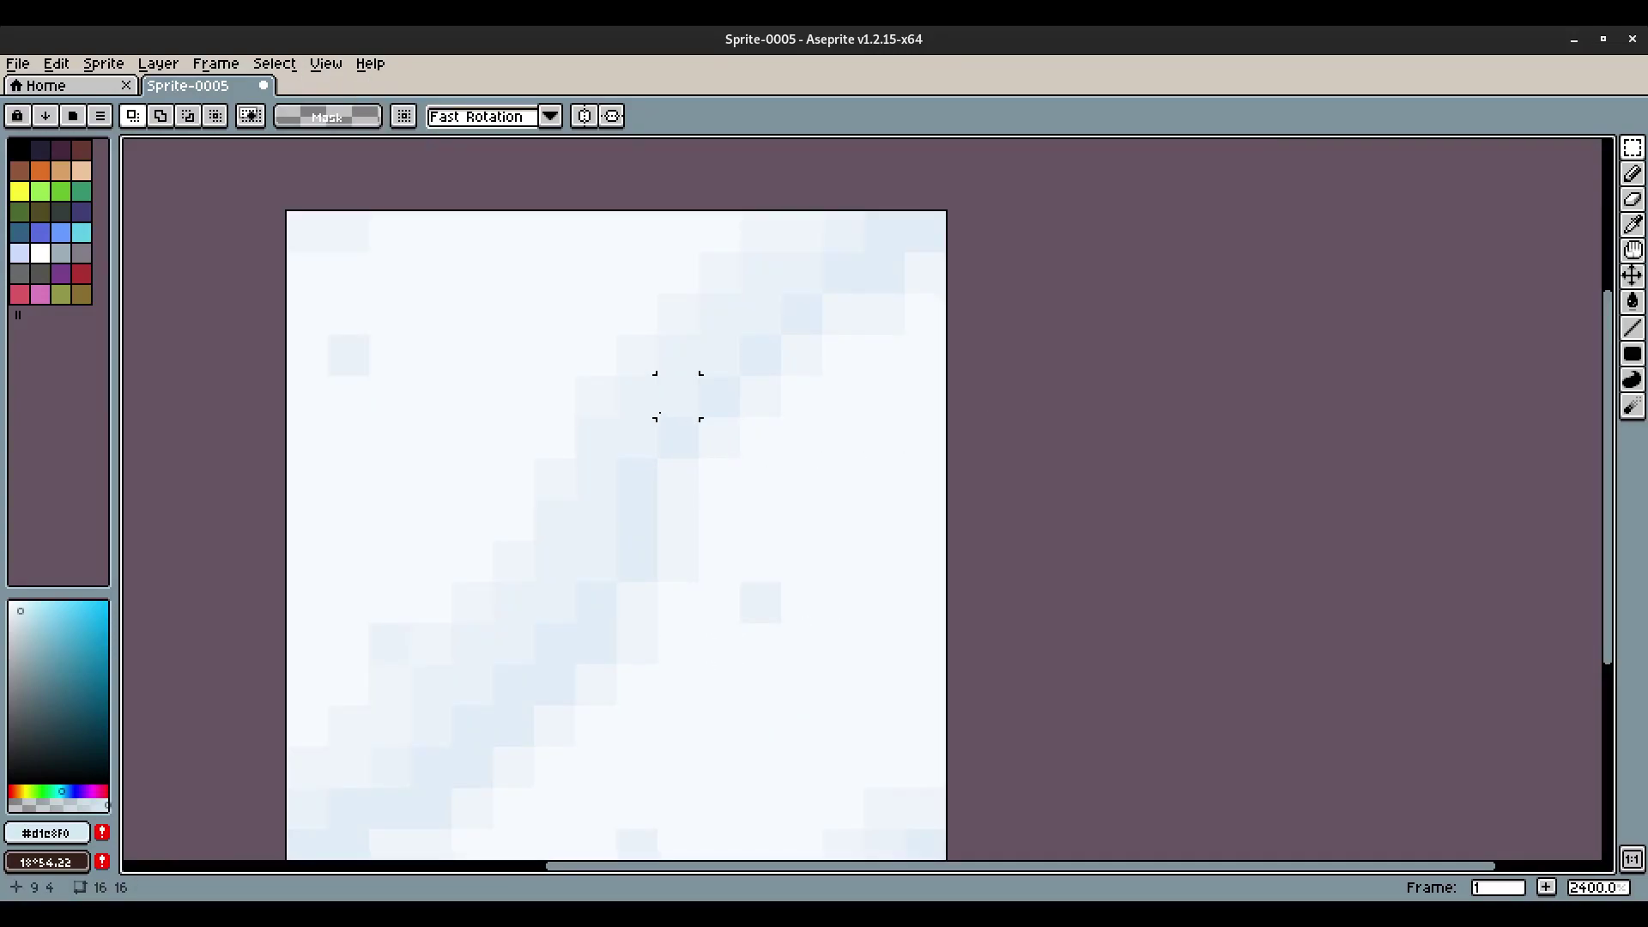
scroll(1118, 460, up, 1)
scroll(1200, 519, down, 2)
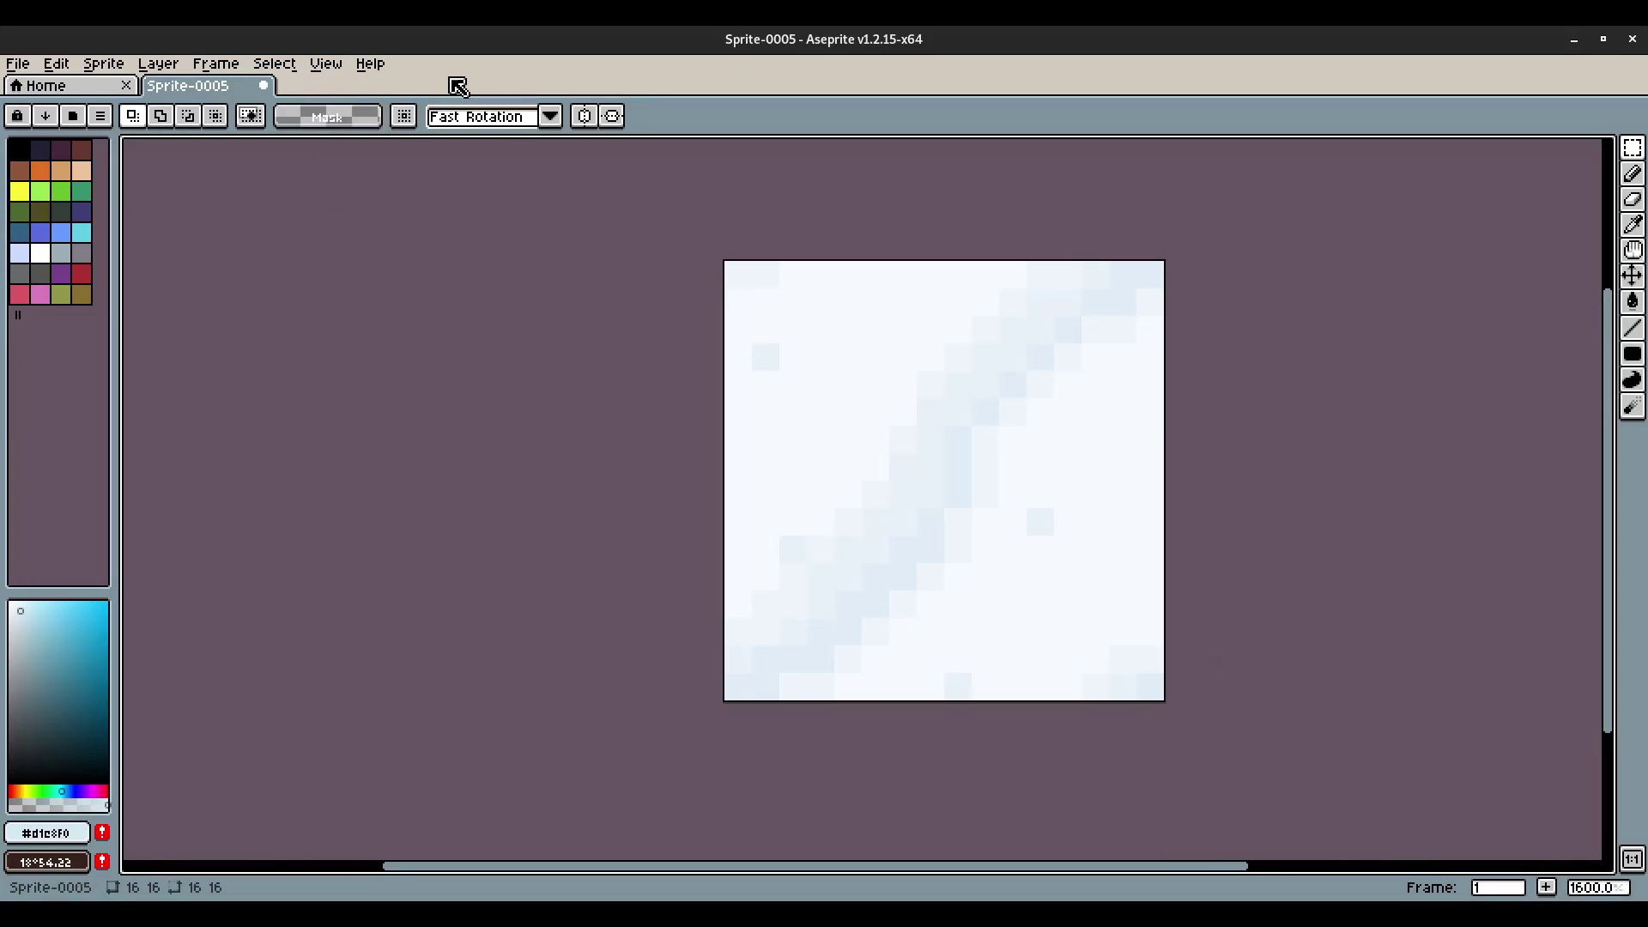
click(326, 64)
mouse_move(382, 172)
click(593, 197)
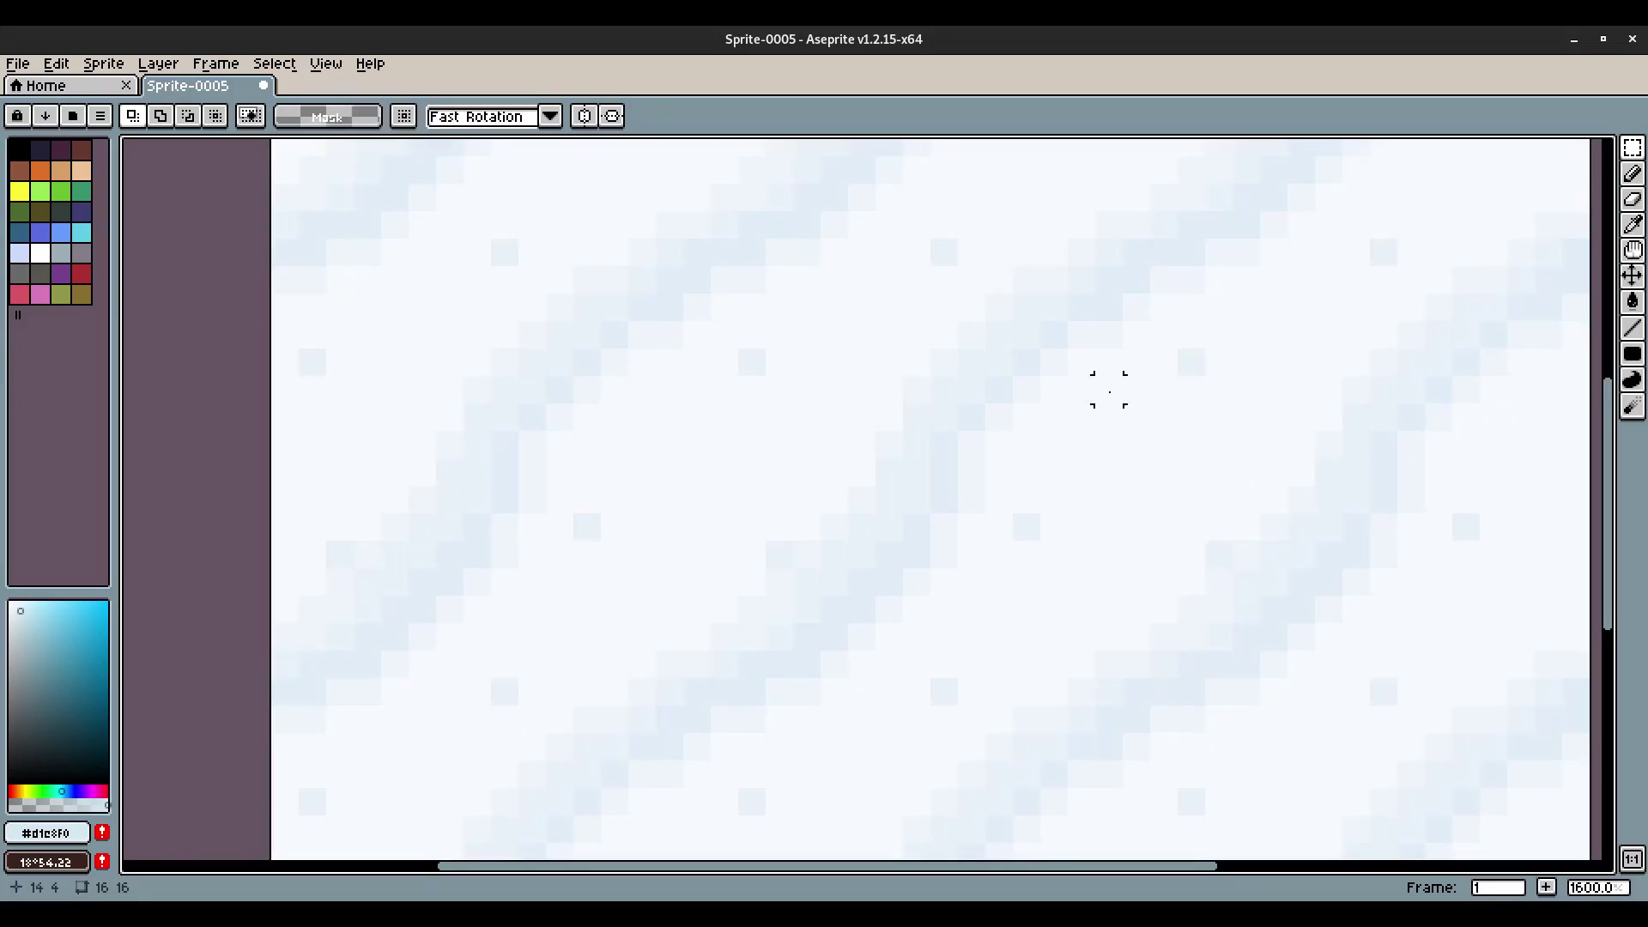
scroll(1109, 390, down, 6)
scroll(1116, 524, up, 3)
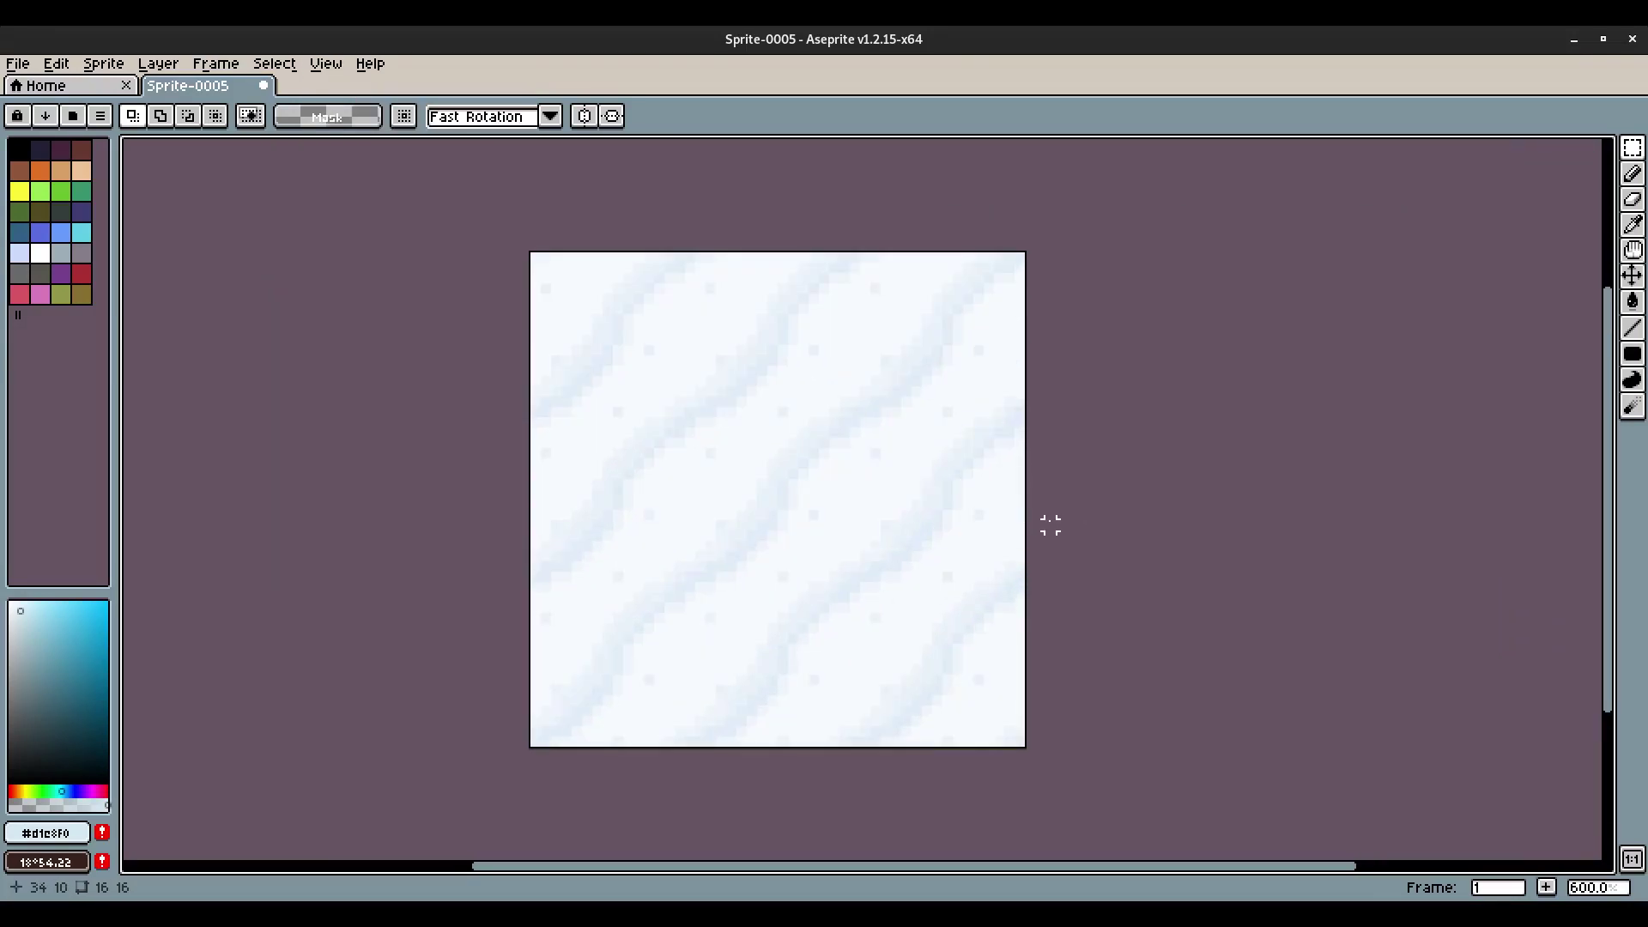
scroll(1051, 526, up, 3)
Sample the tile's pale background colour #e8f1f9 as the drawing colour.
key(b)
alt+click(873, 513)
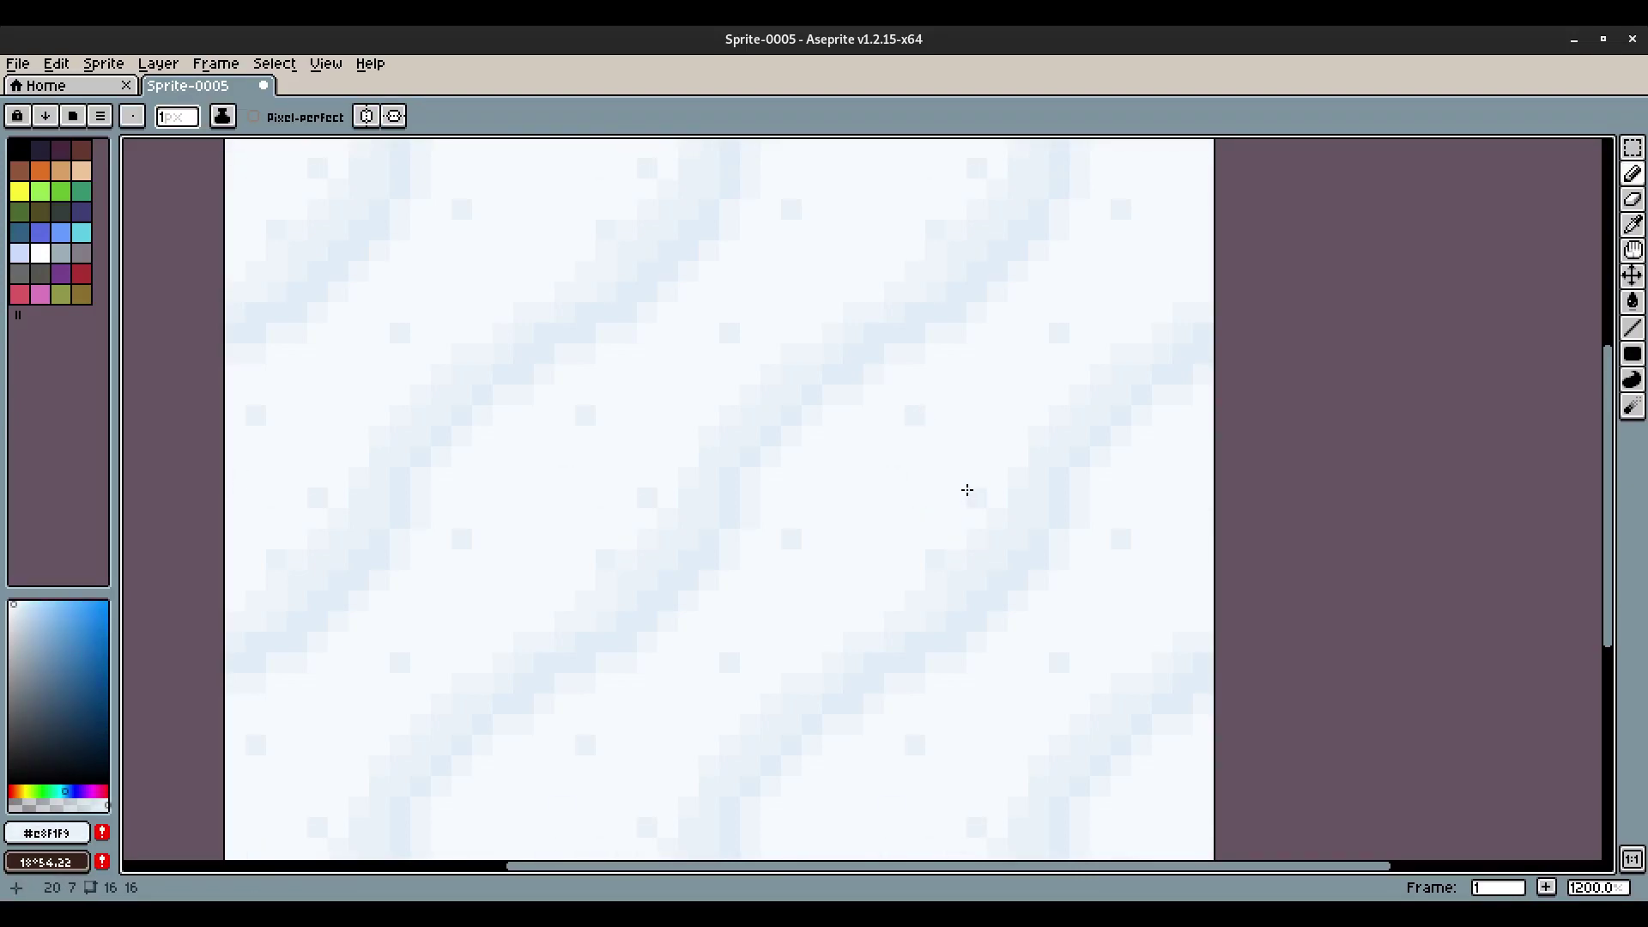
scroll(807, 520, down, 3)
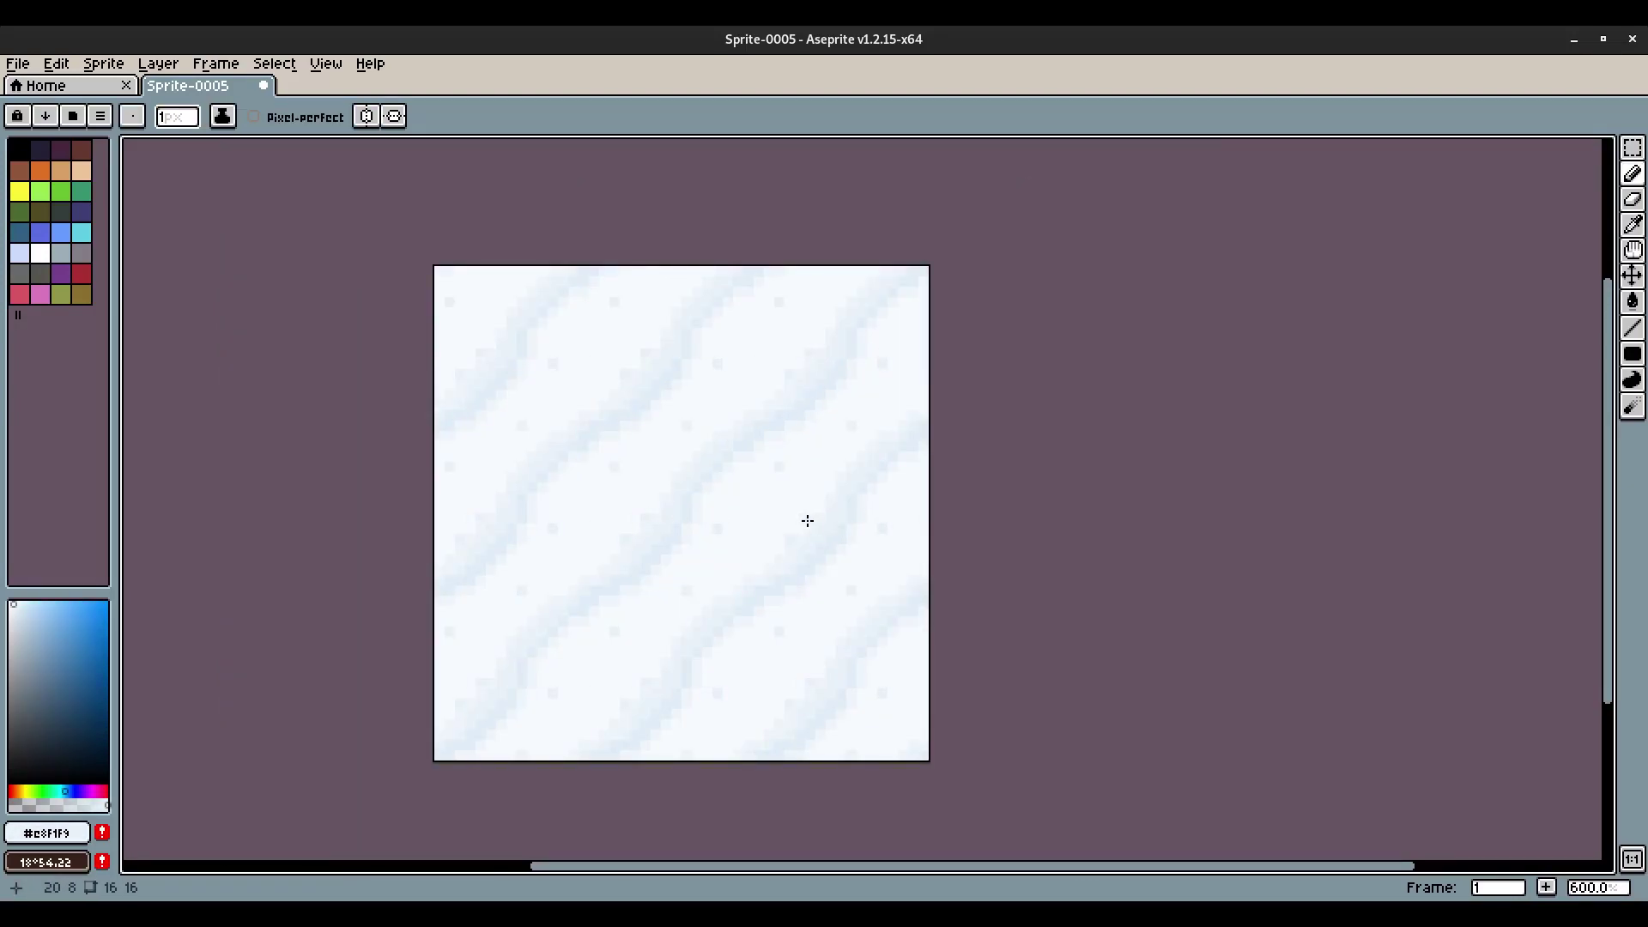
Show the timeline and add a new Layer 2 above Layer 1.
key(Tab)
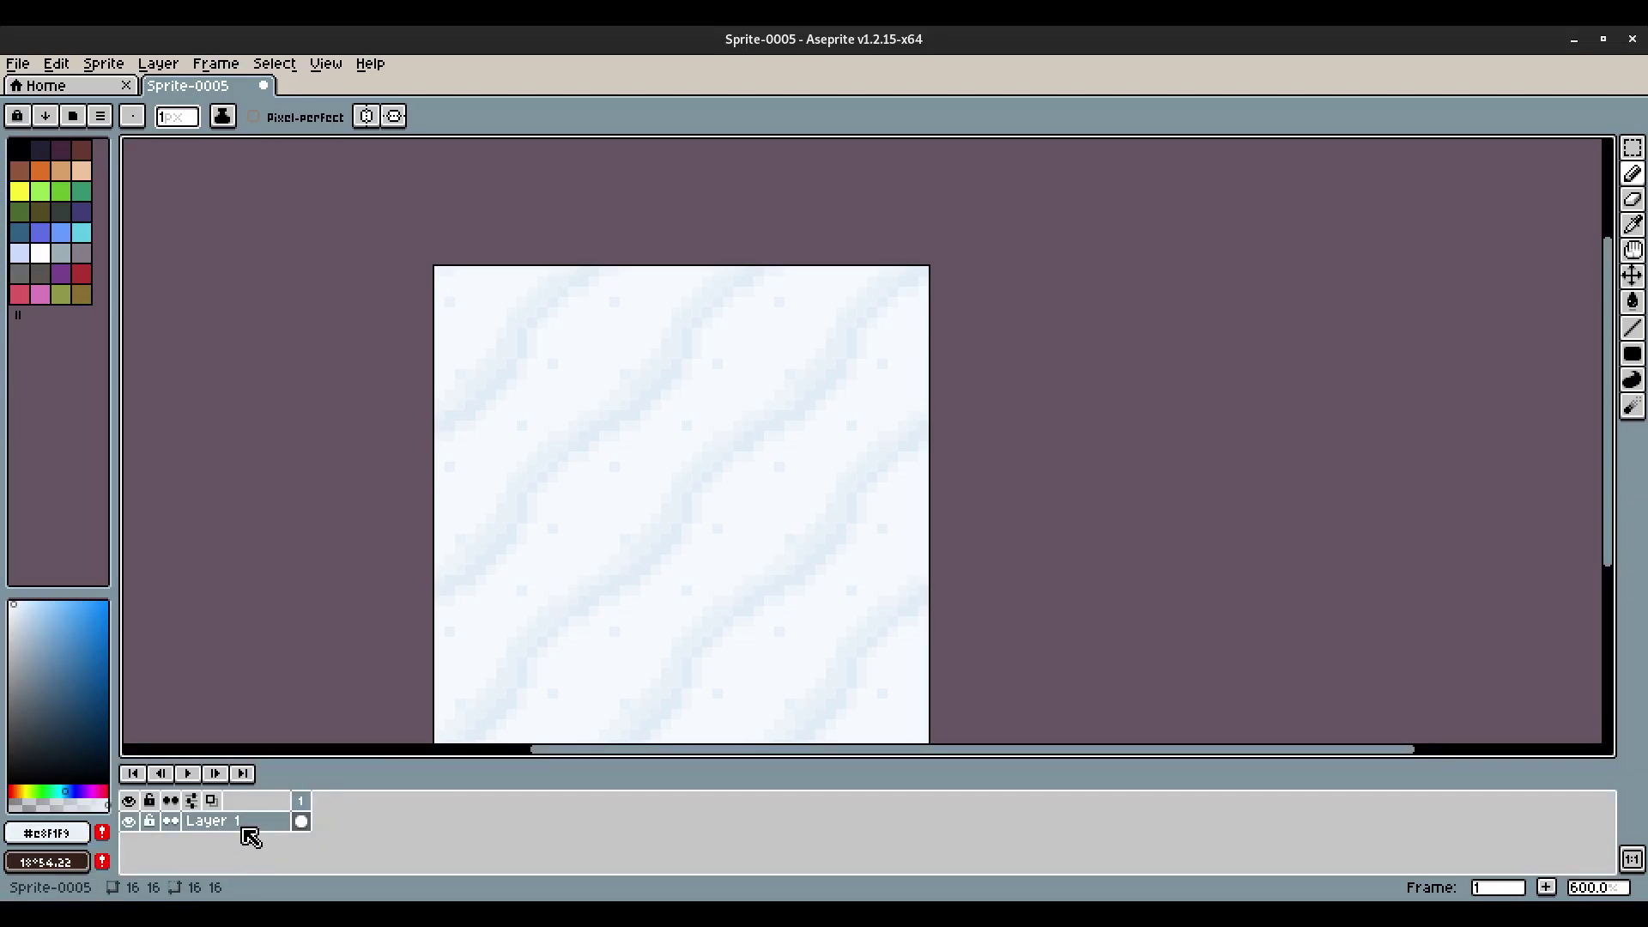
right_click(250, 831)
click(314, 728)
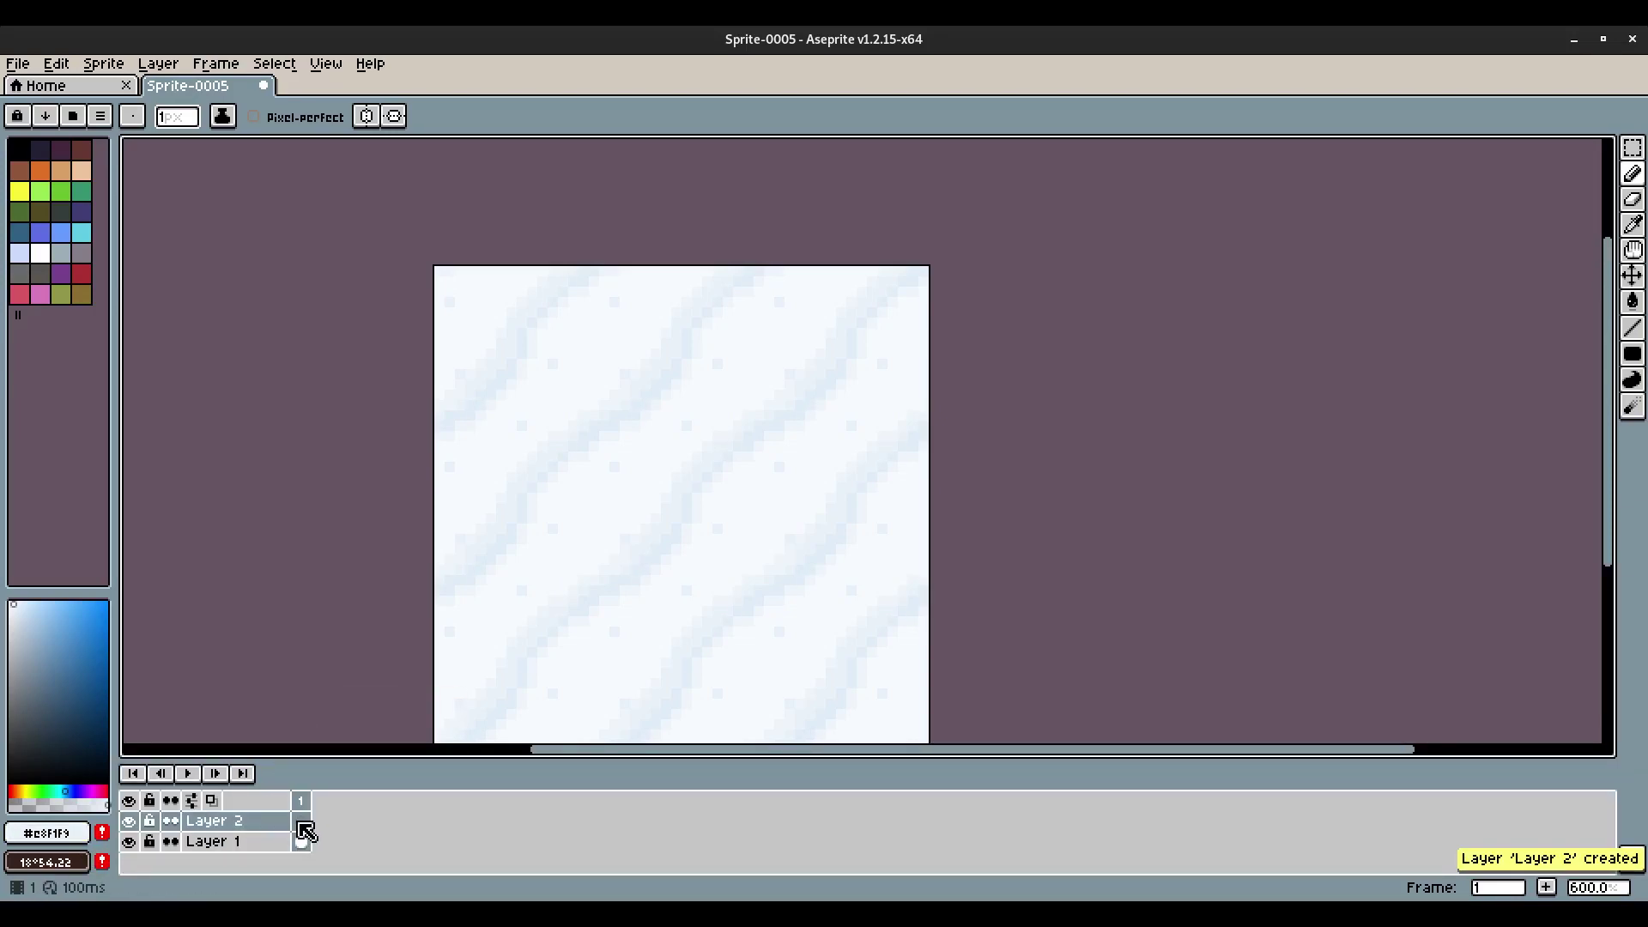
Sample a pale blue (210°12.96) and draw squiggly hook strokes plus a dot on Layer 2.
alt+click(593, 423)
click(30, 600)
drag(22, 609, 20, 610)
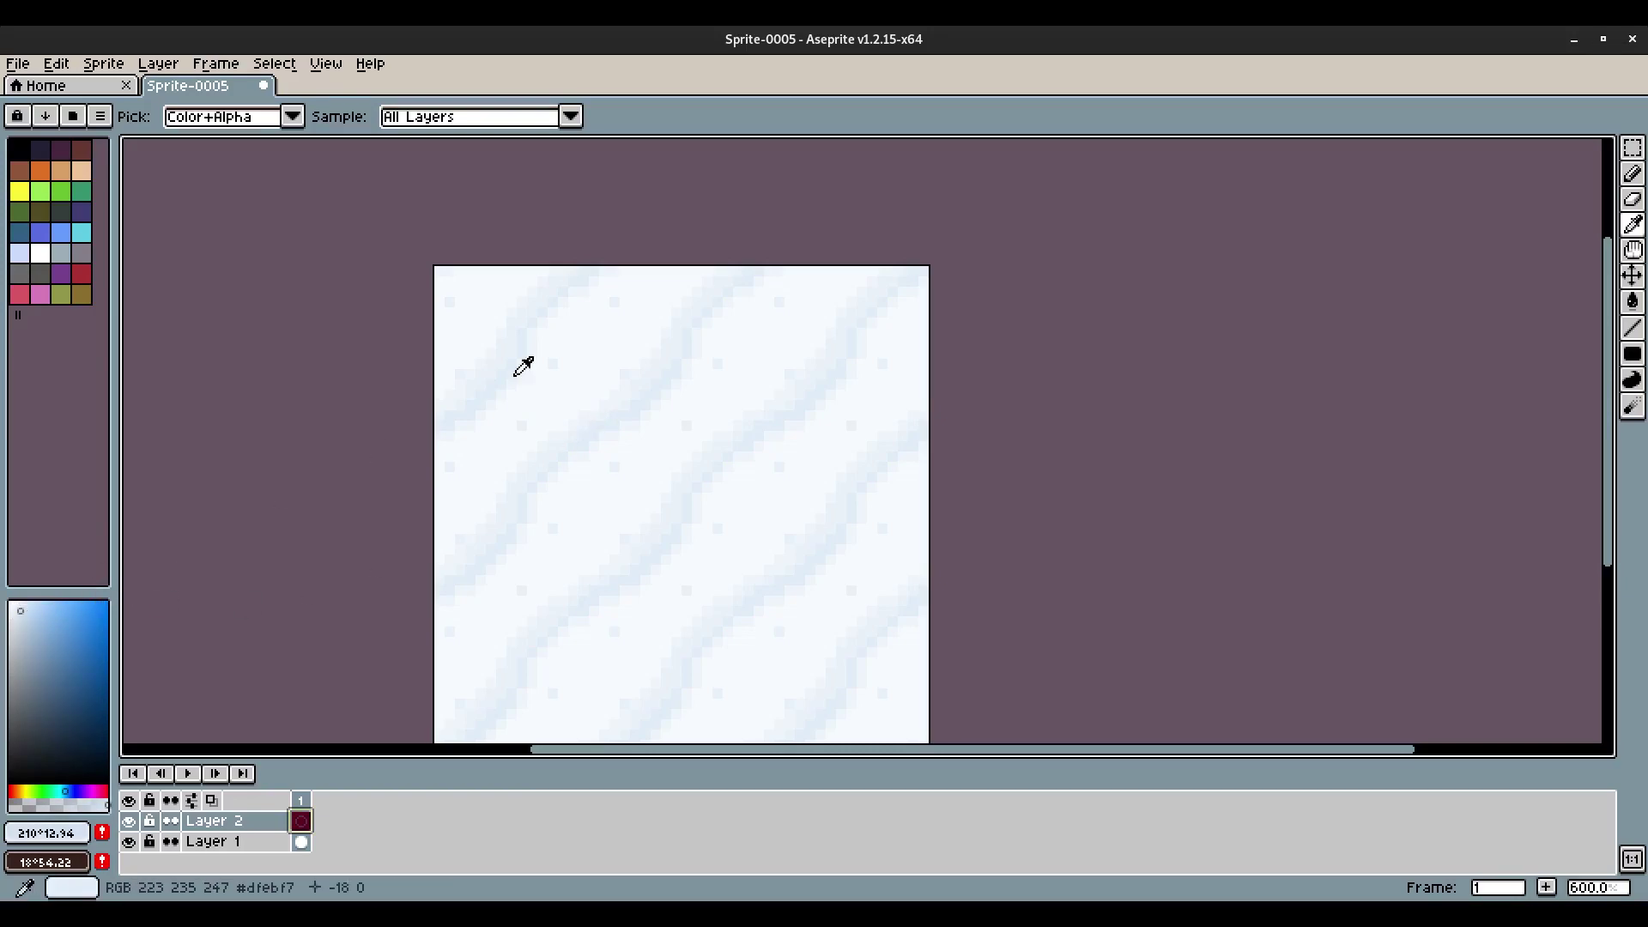
mouse_move(490, 247)
mouse_down()
mouse_move(427, 322)
mouse_move(458, 349)
mouse_move(520, 276)
mouse_move(566, 264)
mouse_move(569, 293)
mouse_move(526, 332)
mouse_move(499, 413)
mouse_up()
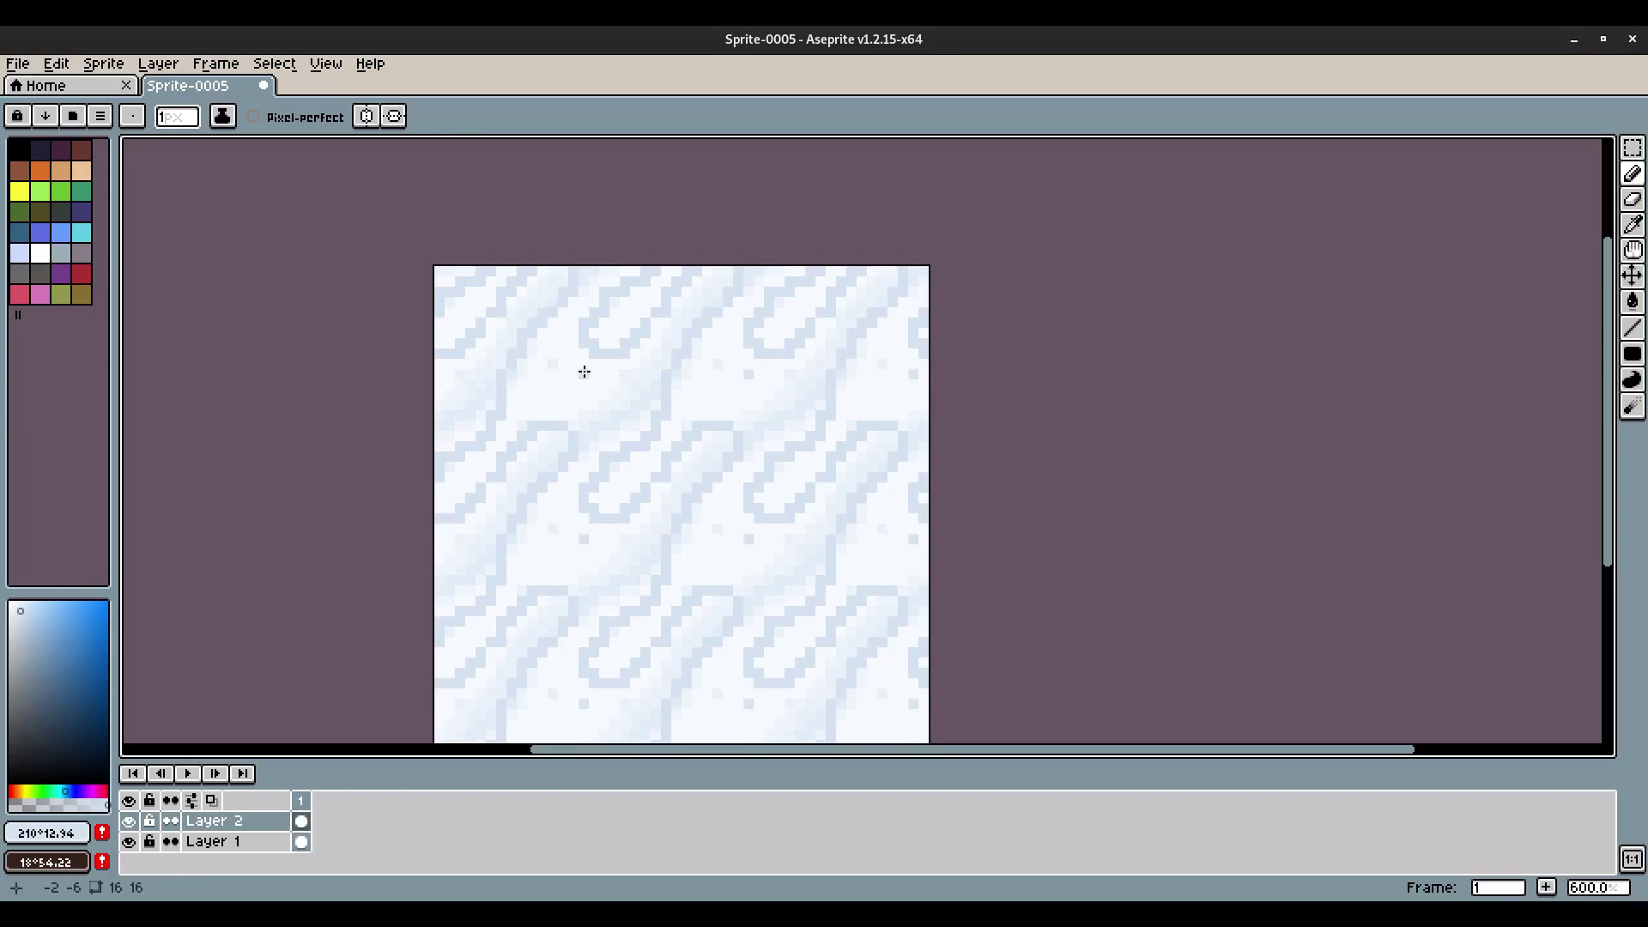
mouse_move(556, 365)
mouse_down()
mouse_move(533, 383)
mouse_move(610, 383)
mouse_move(626, 403)
mouse_up()
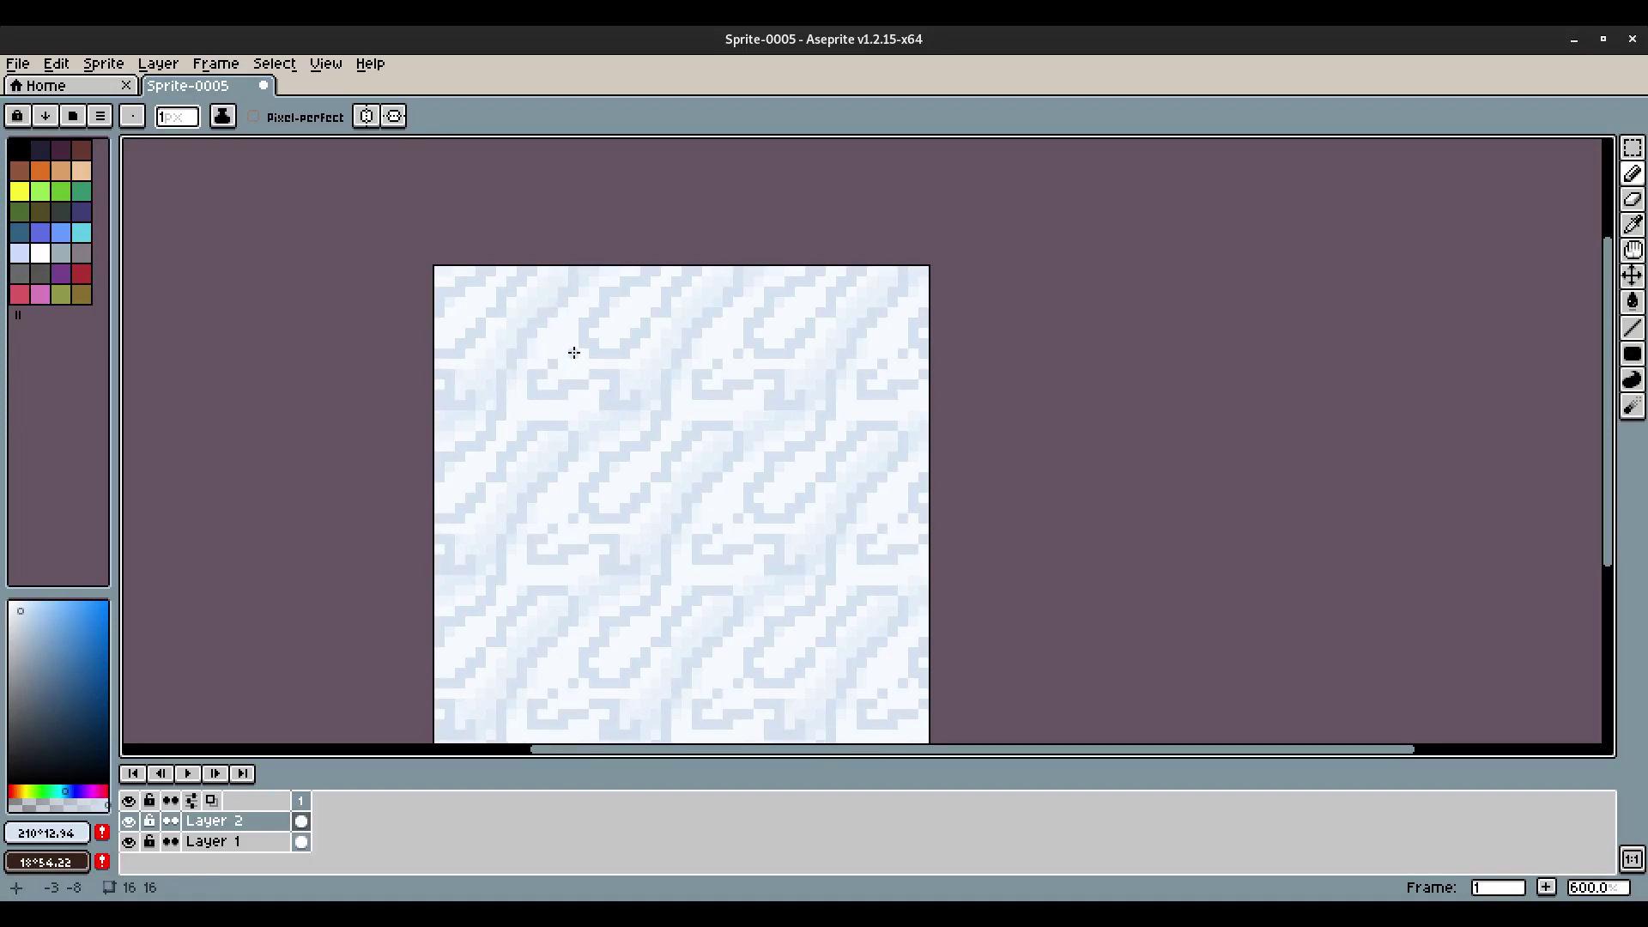
click(667, 347)
scroll(933, 538, down, 2)
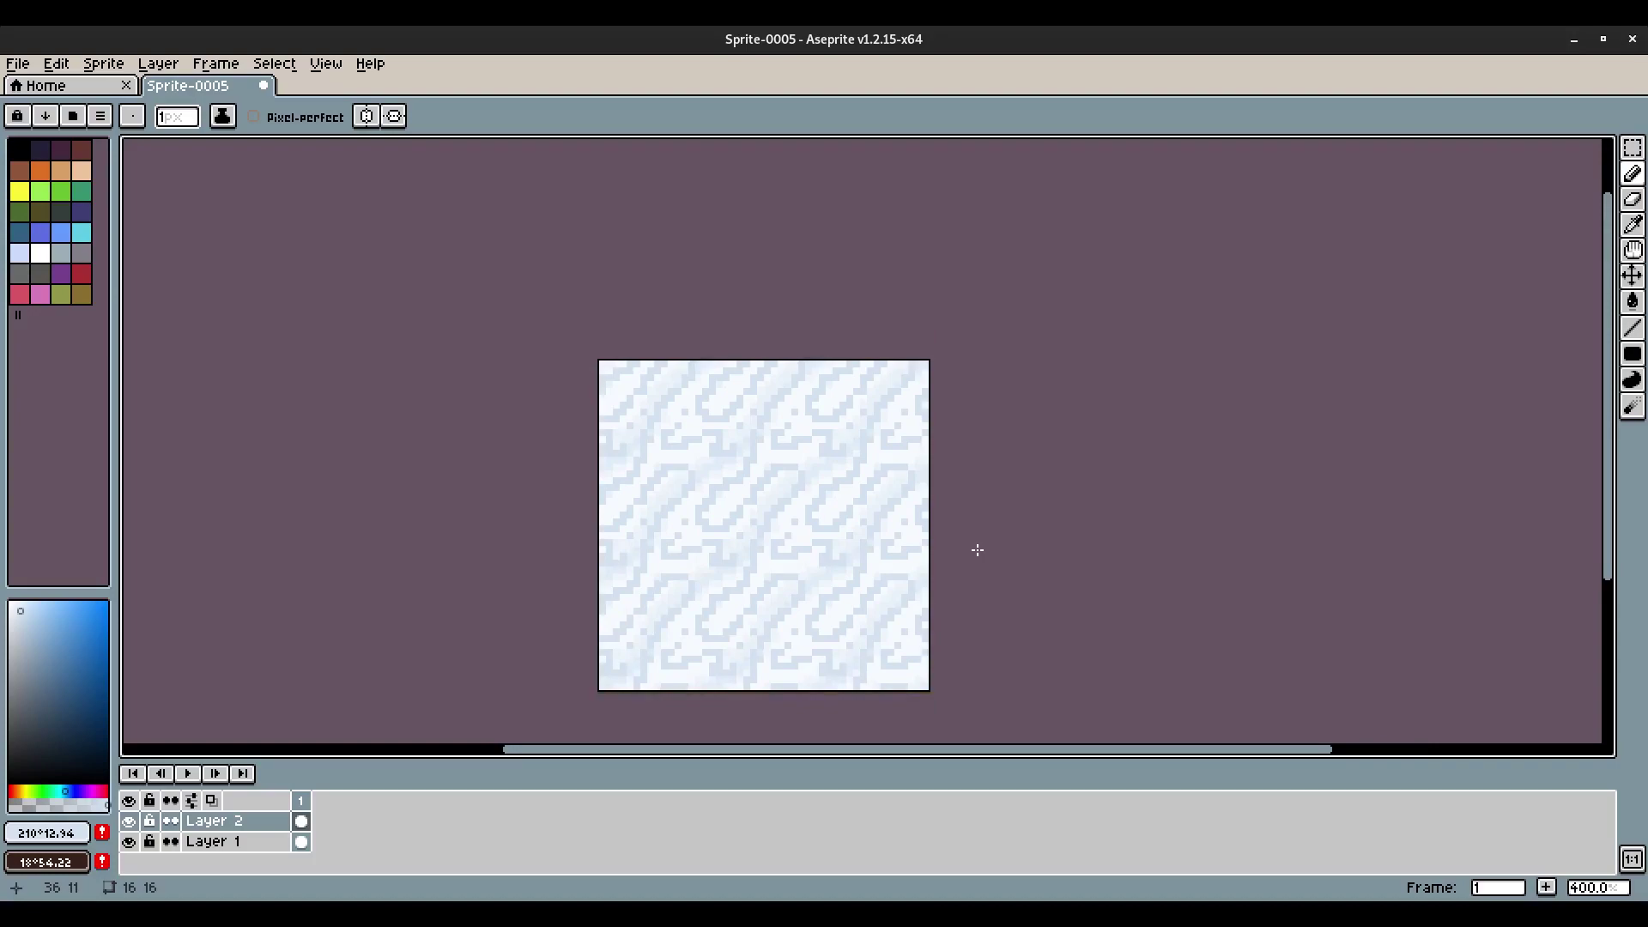
scroll(799, 532, up, 1)
Try Overlay blend mode with adjusted opacity in Layer 2's properties.
right_click(232, 830)
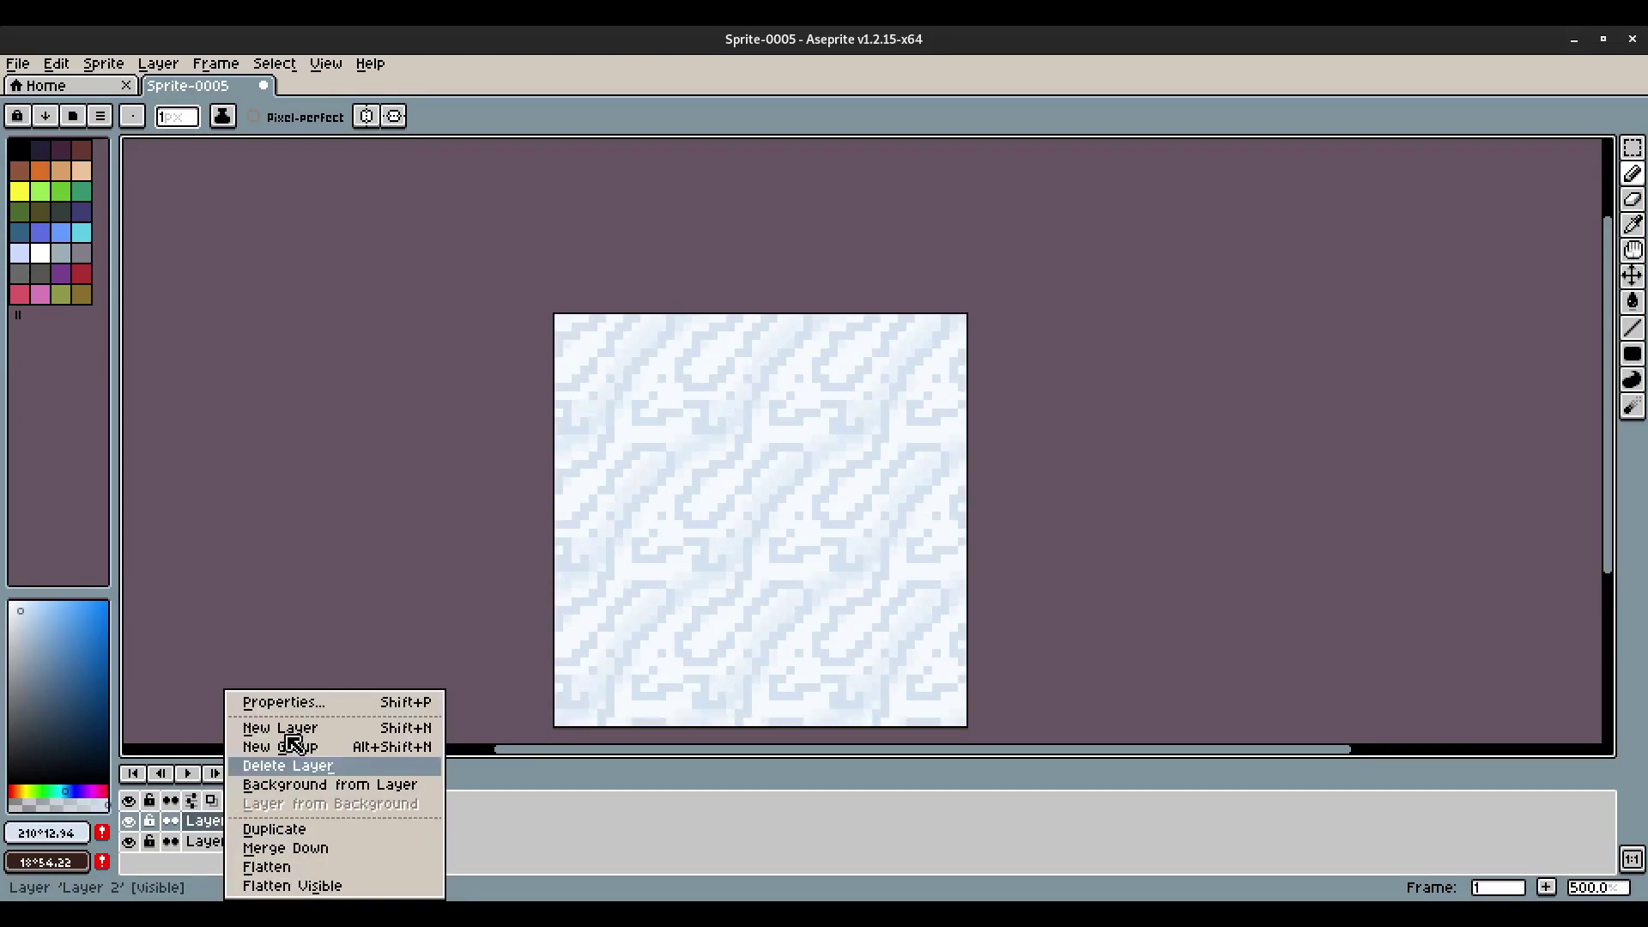
click(321, 702)
click(843, 495)
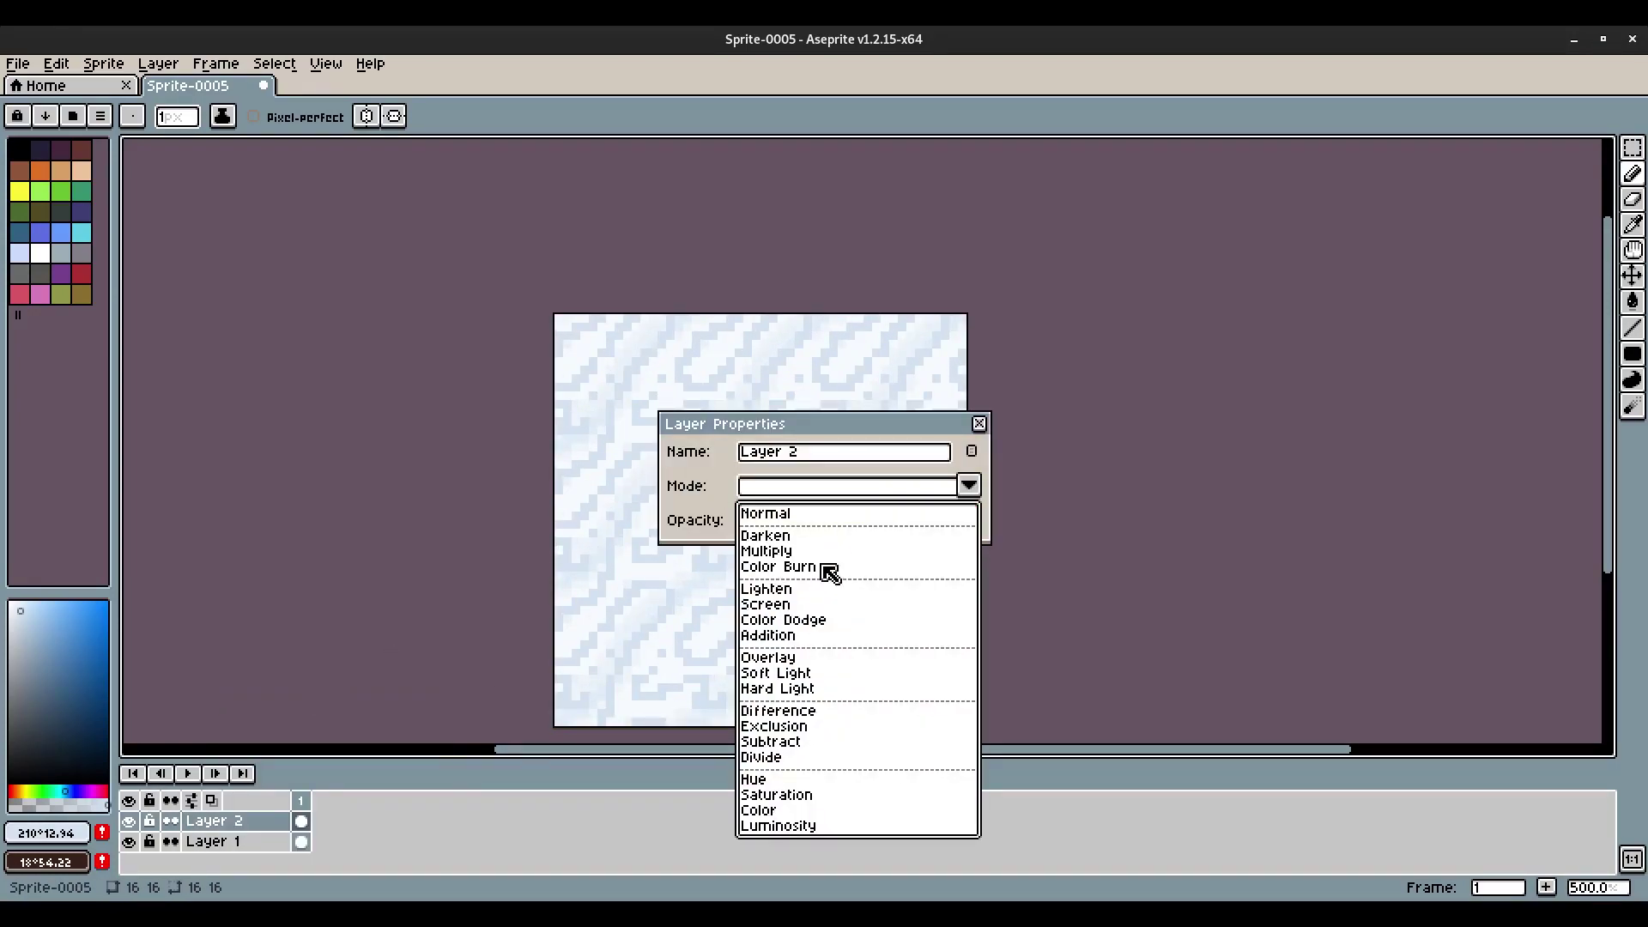
click(795, 658)
drag(848, 521, 921, 535)
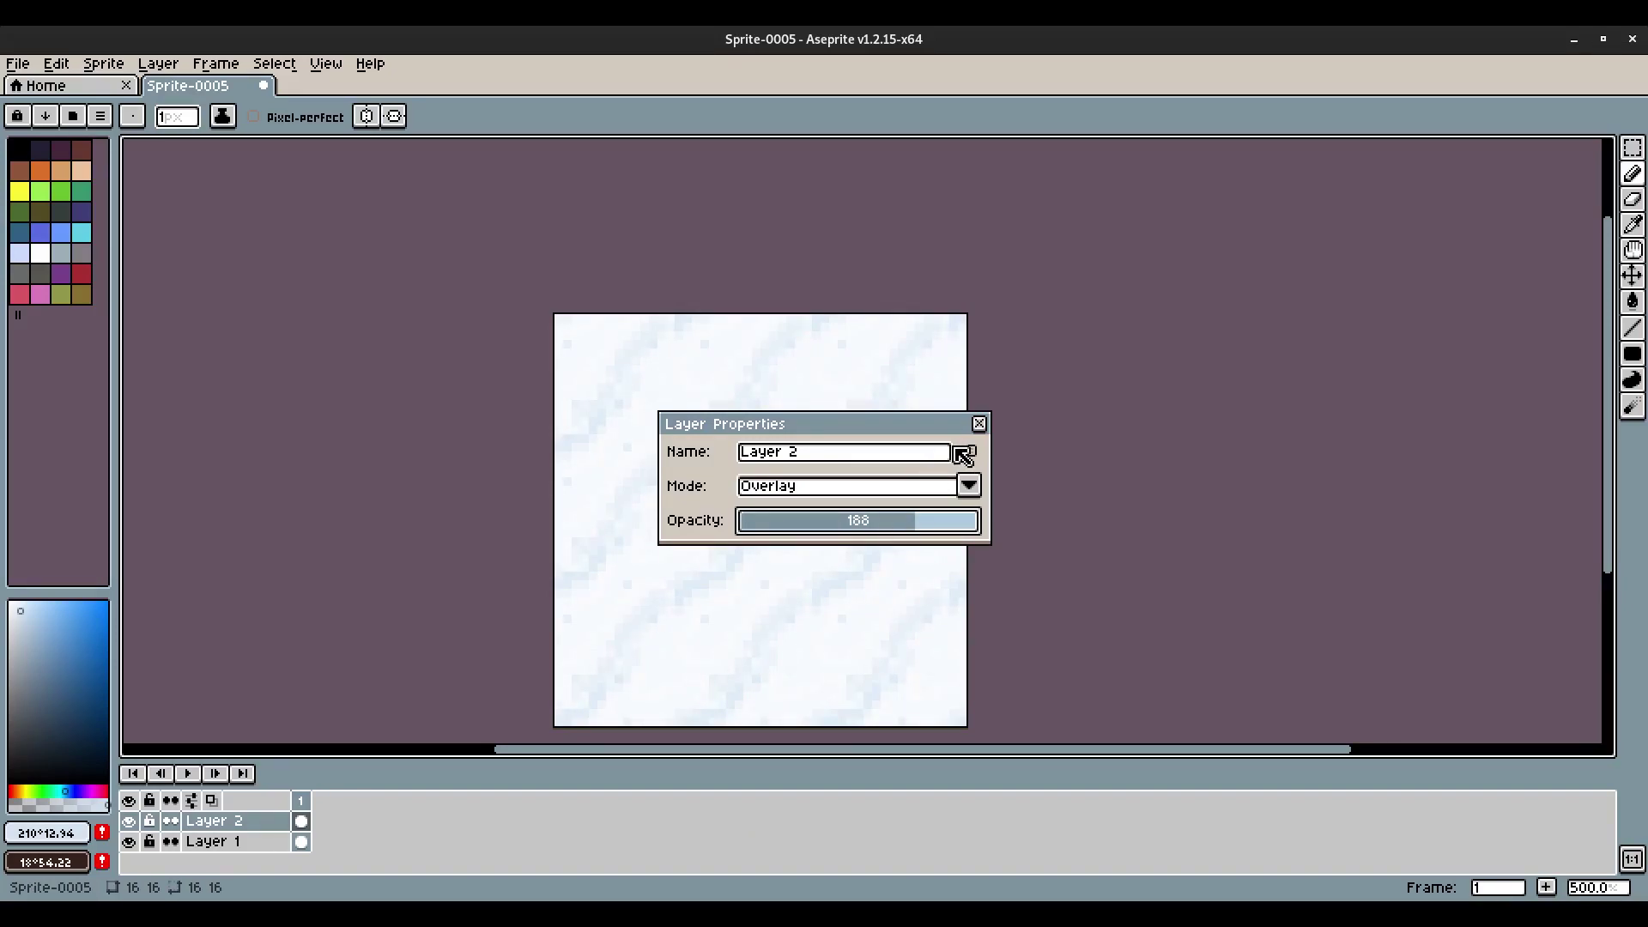
click(979, 424)
scroll(1004, 471, down, 2)
scroll(997, 482, up, 4)
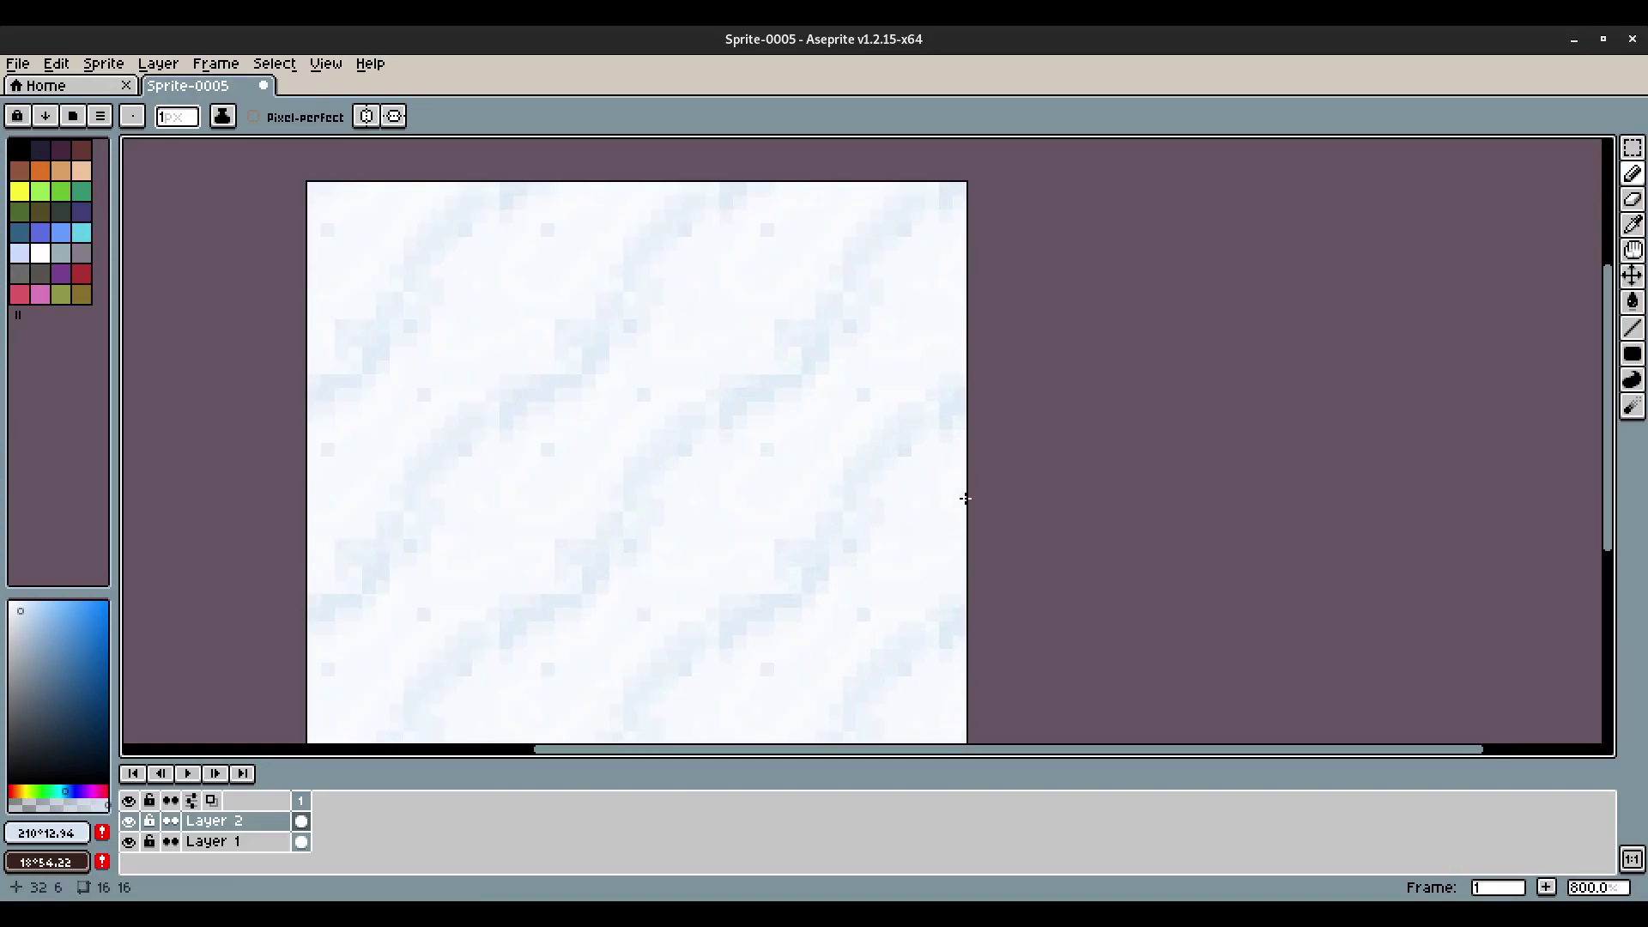
scroll(773, 485, up, 1)
Set Layer 2's blend mode to Multiply with opacity about 33.
right_click(268, 821)
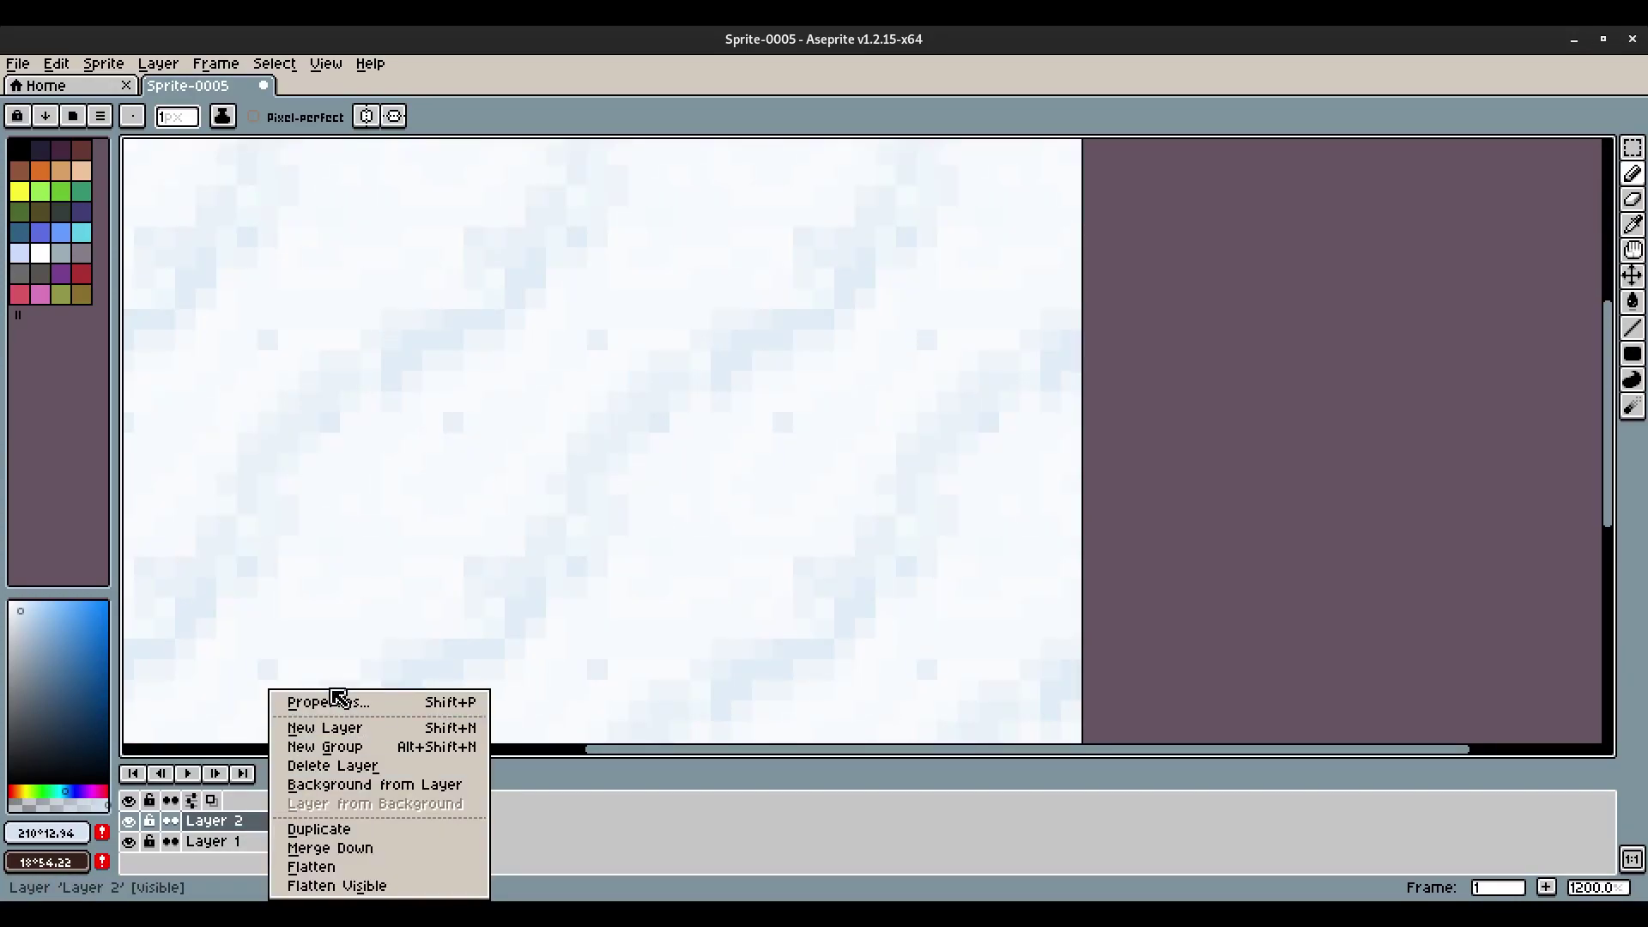
click(338, 701)
click(850, 490)
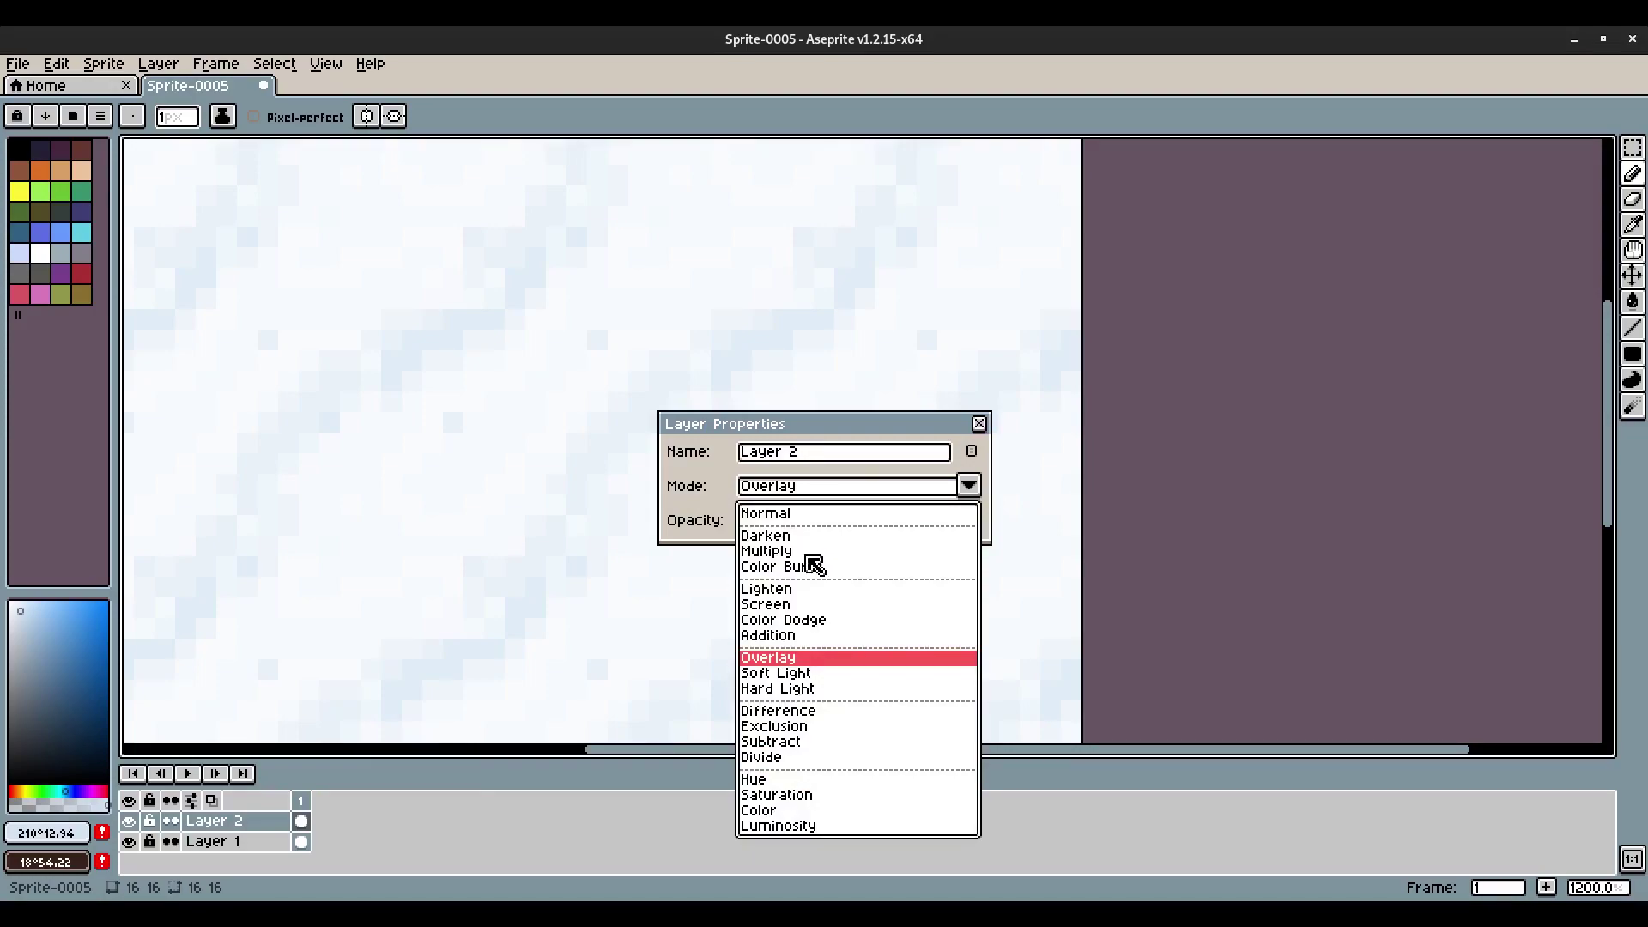
click(807, 554)
click(771, 522)
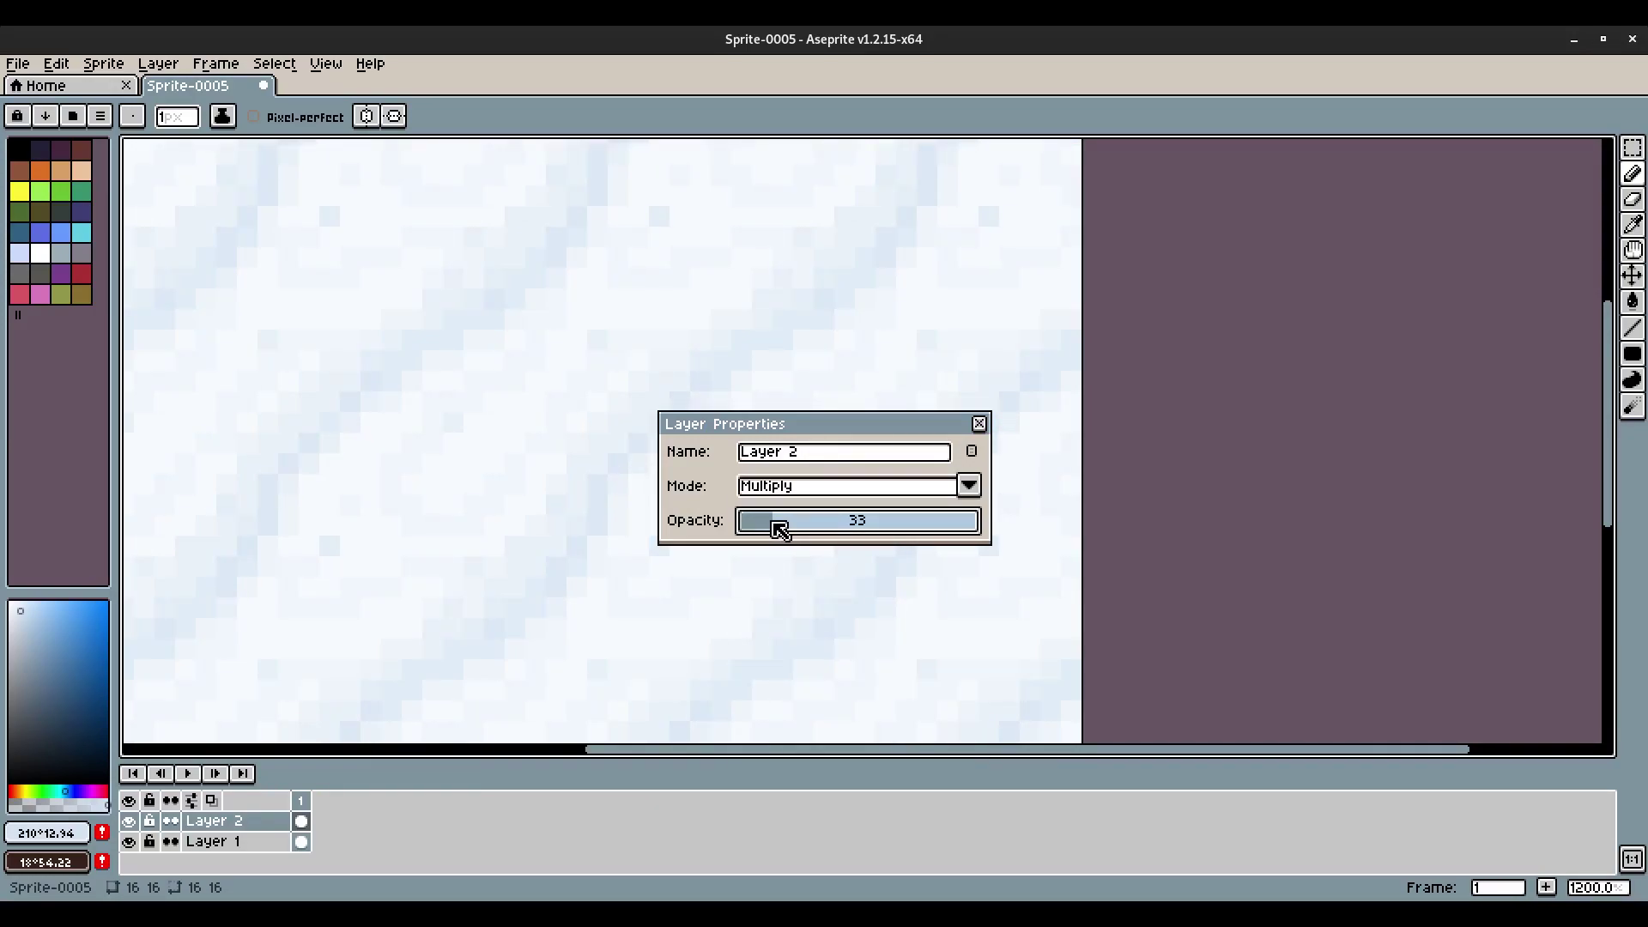
click(979, 423)
scroll(978, 426, down, 5)
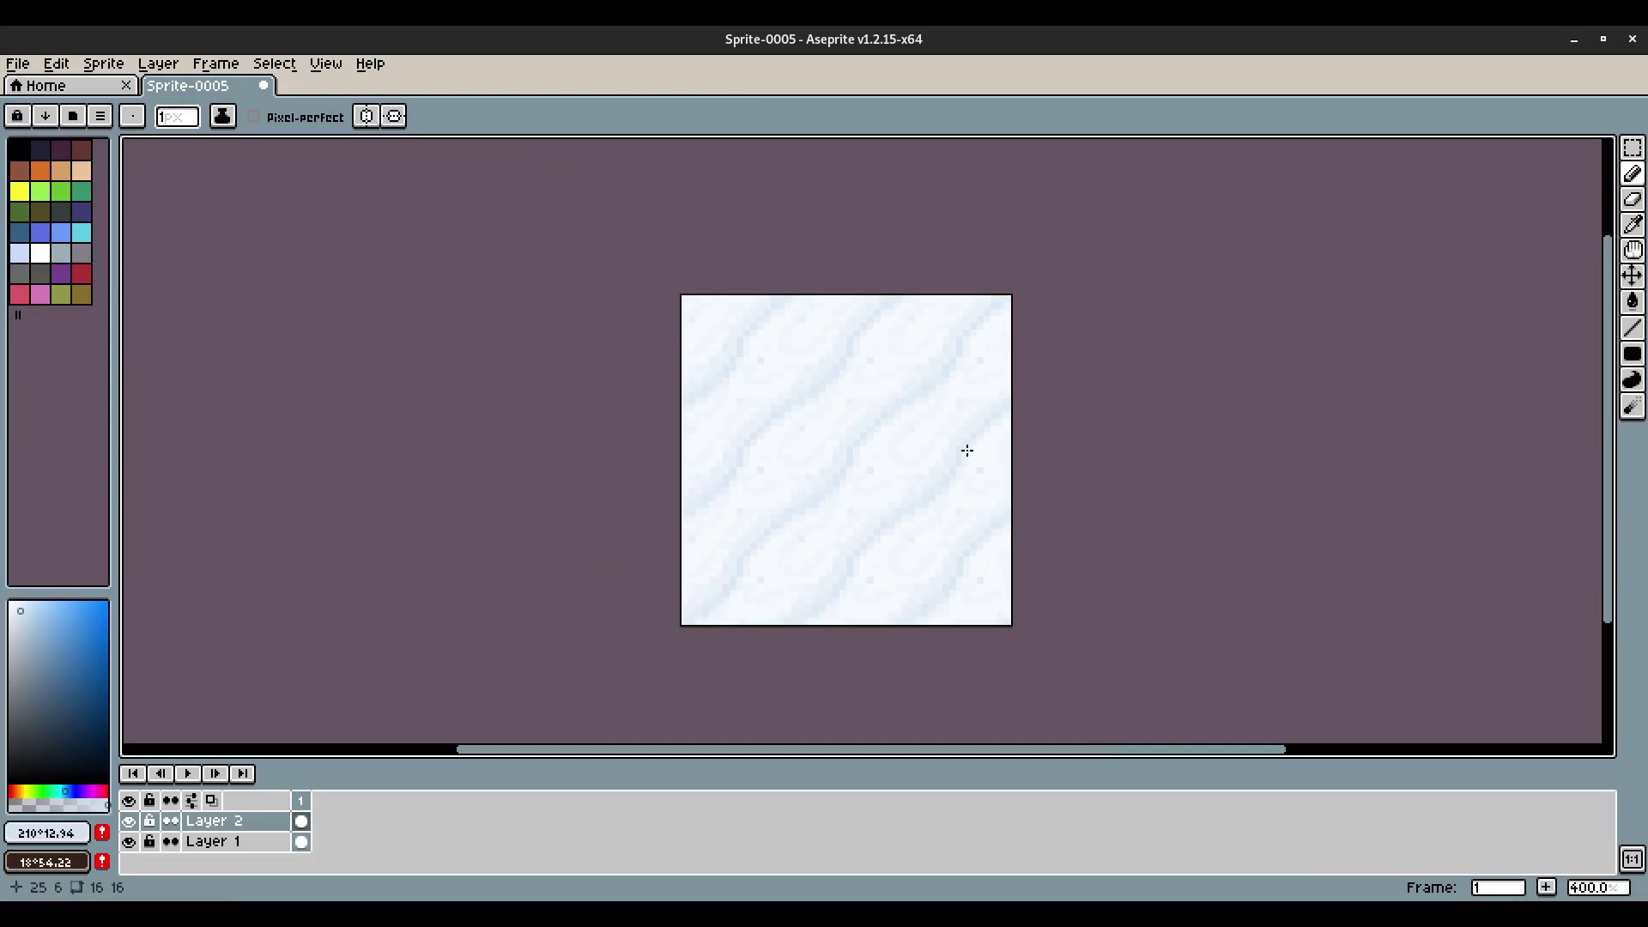
click(130, 821)
click(132, 821)
scroll(875, 455, up, 6)
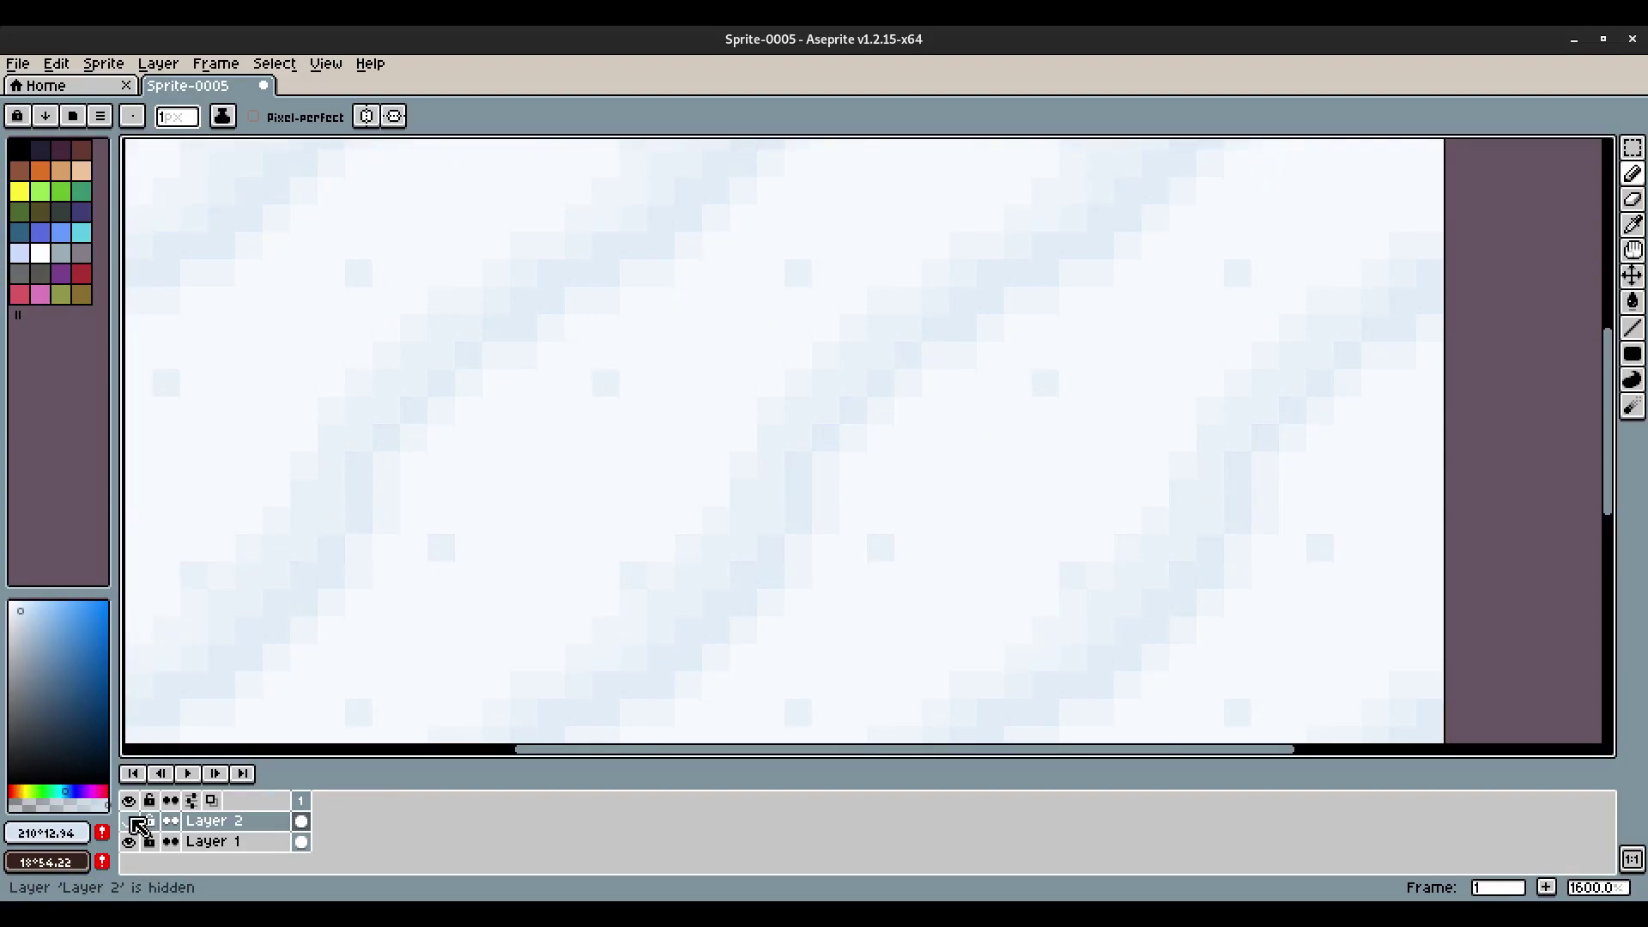
click(326, 64)
mouse_move(395, 177)
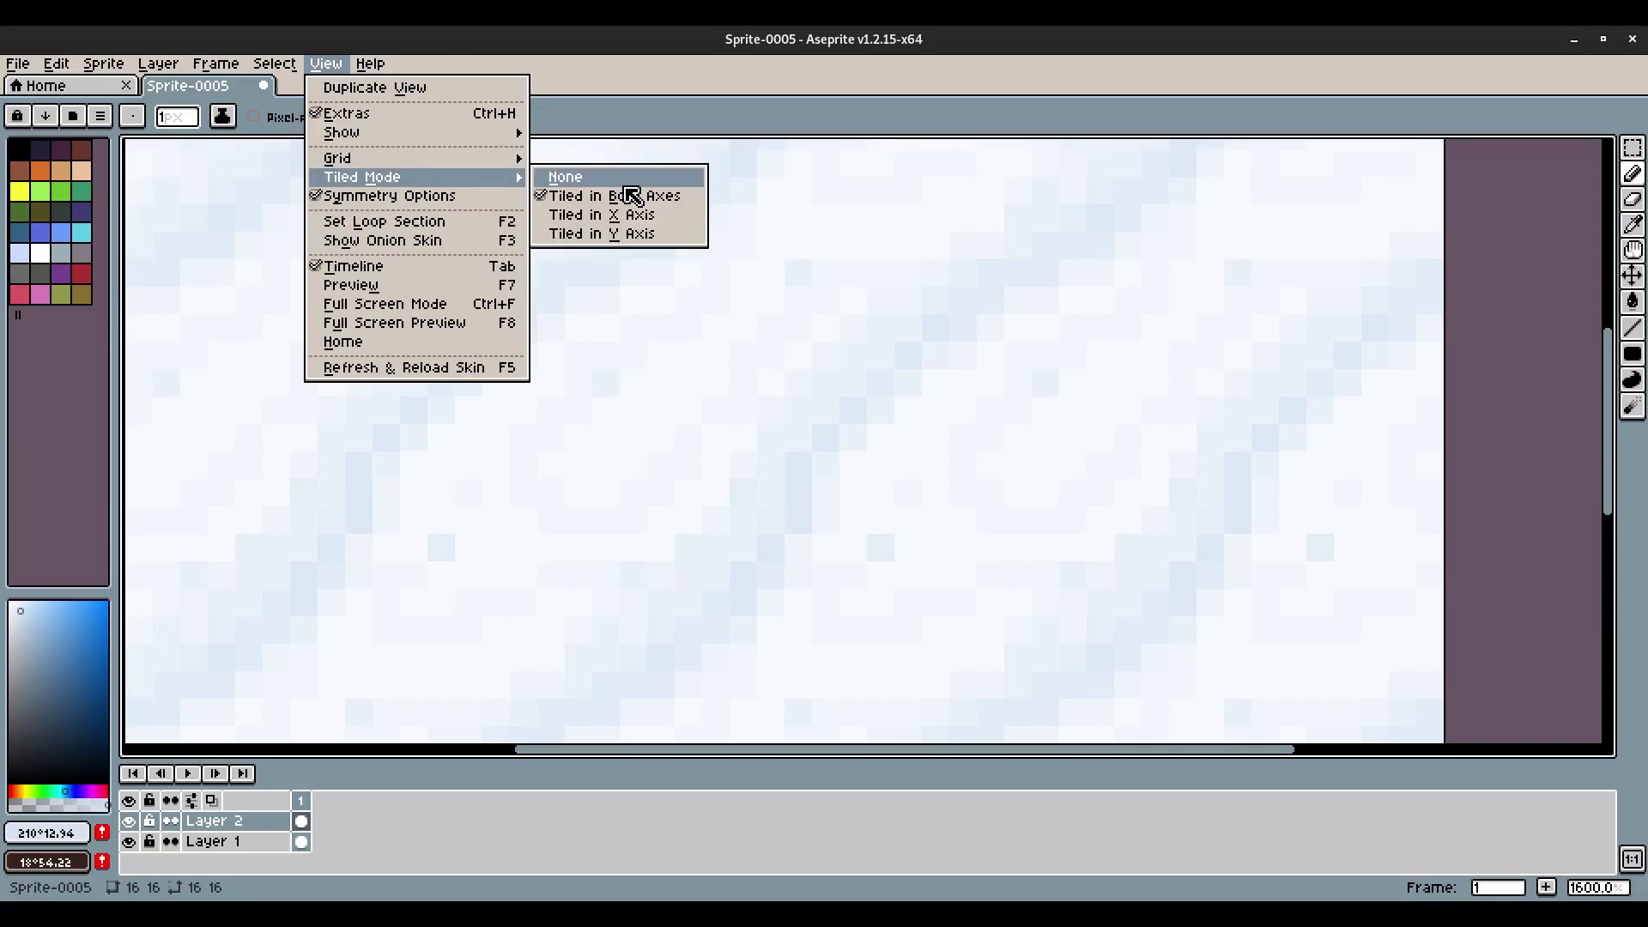
click(632, 179)
scroll(847, 600, up, 1)
scroll(626, 341, up, 1)
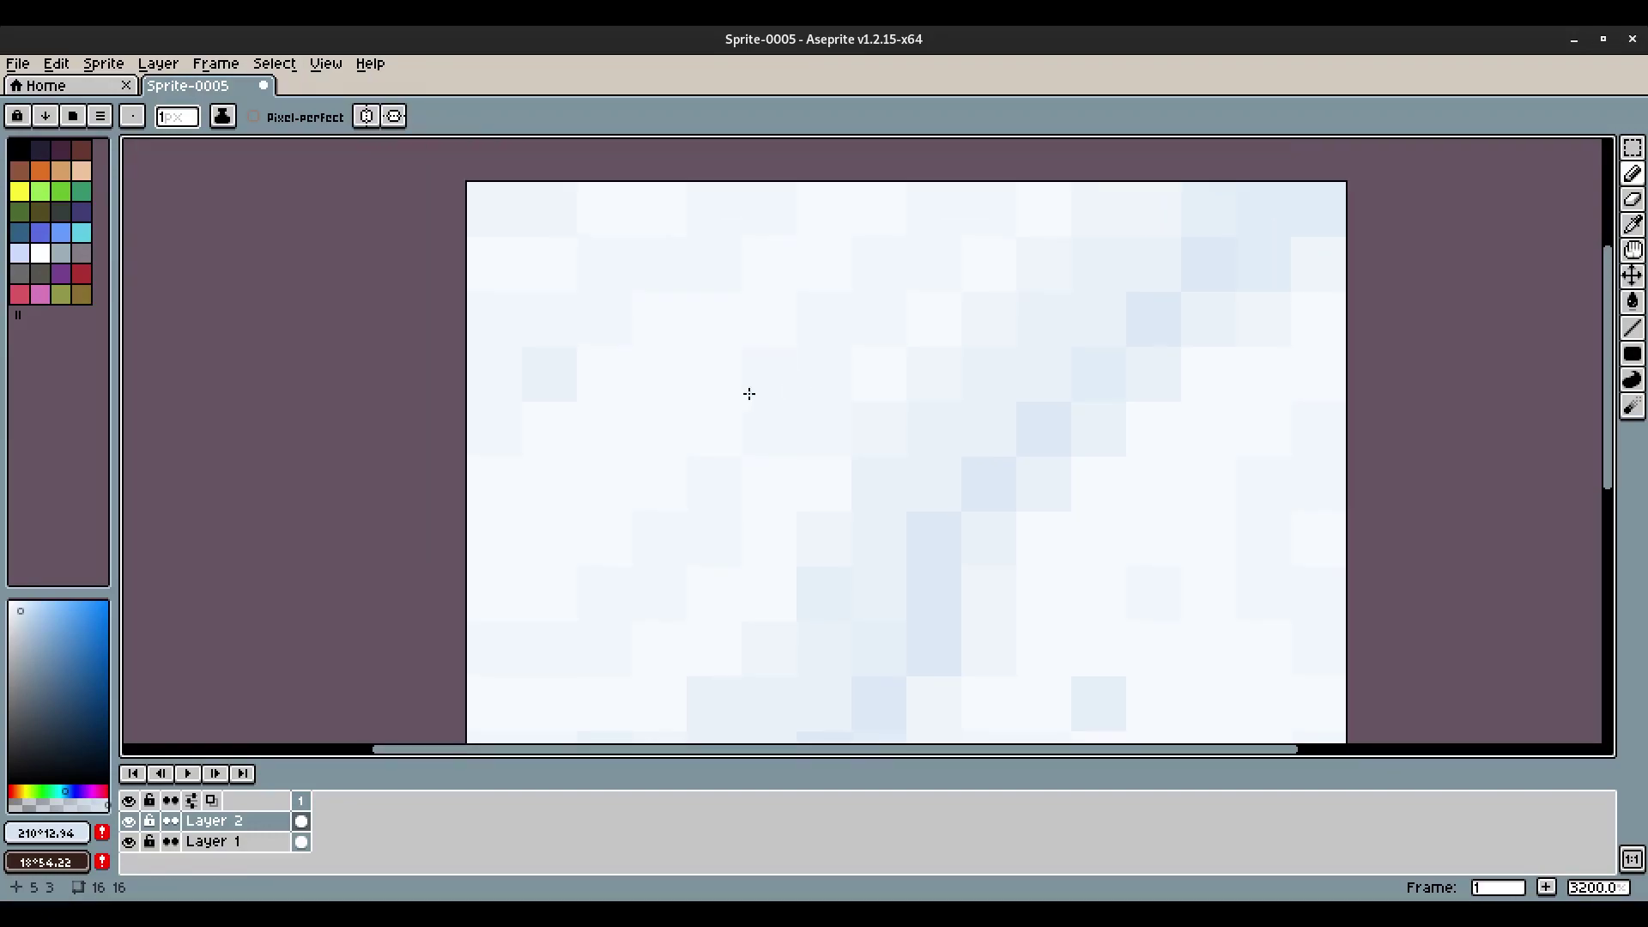
scroll(607, 583, up, 3)
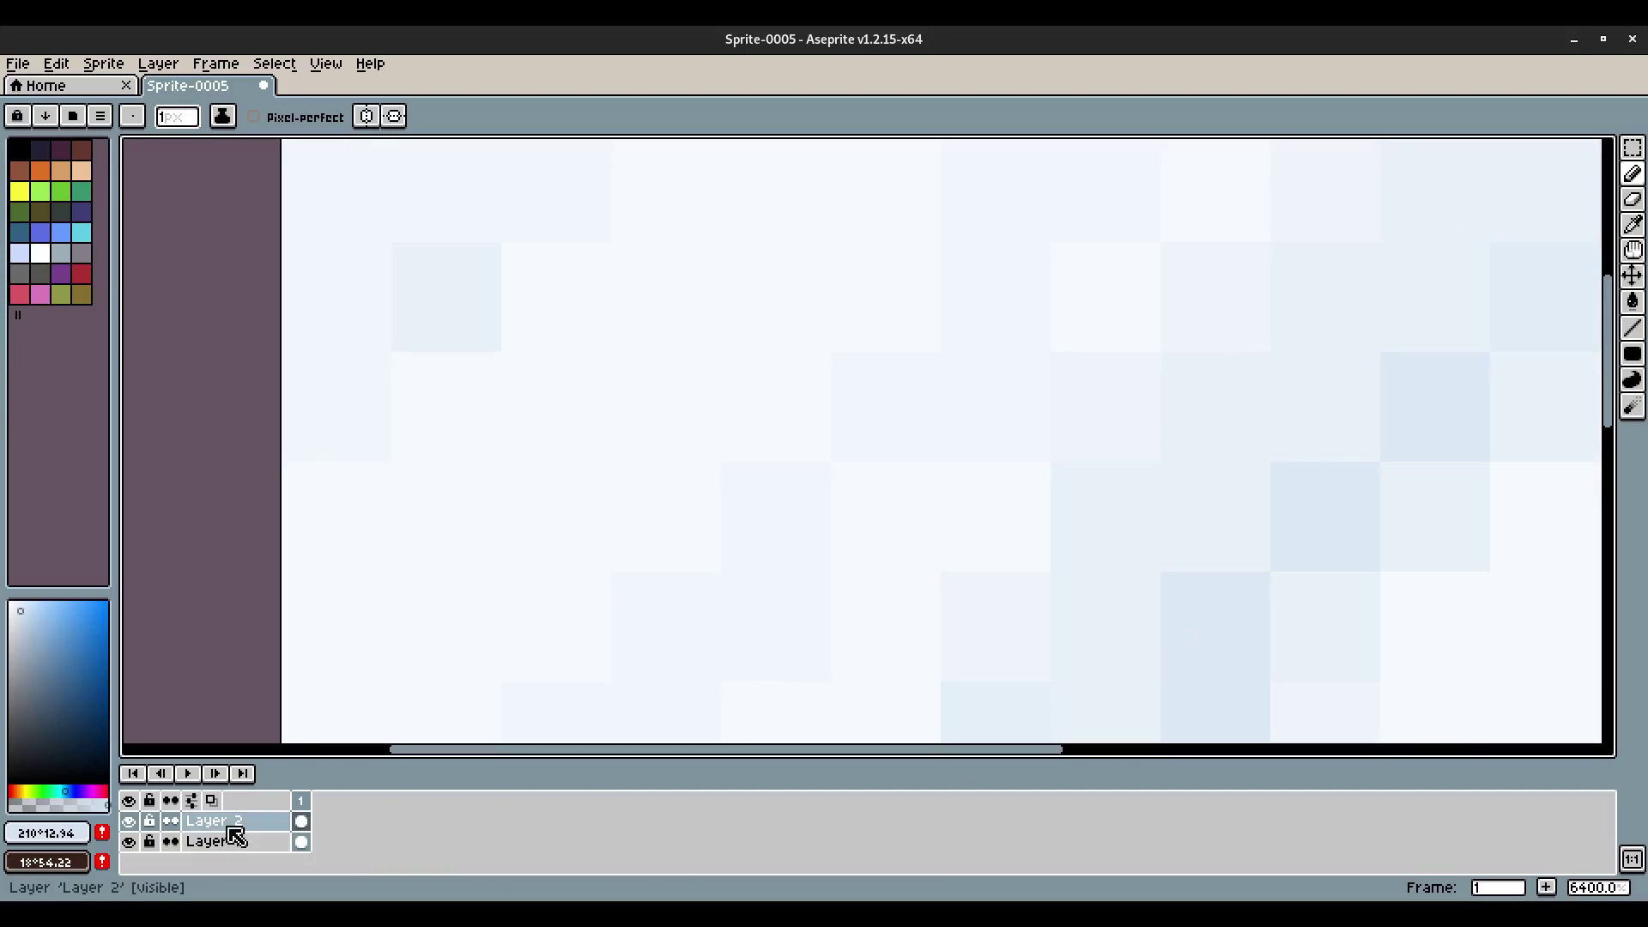
scroll(1092, 584, down, 4)
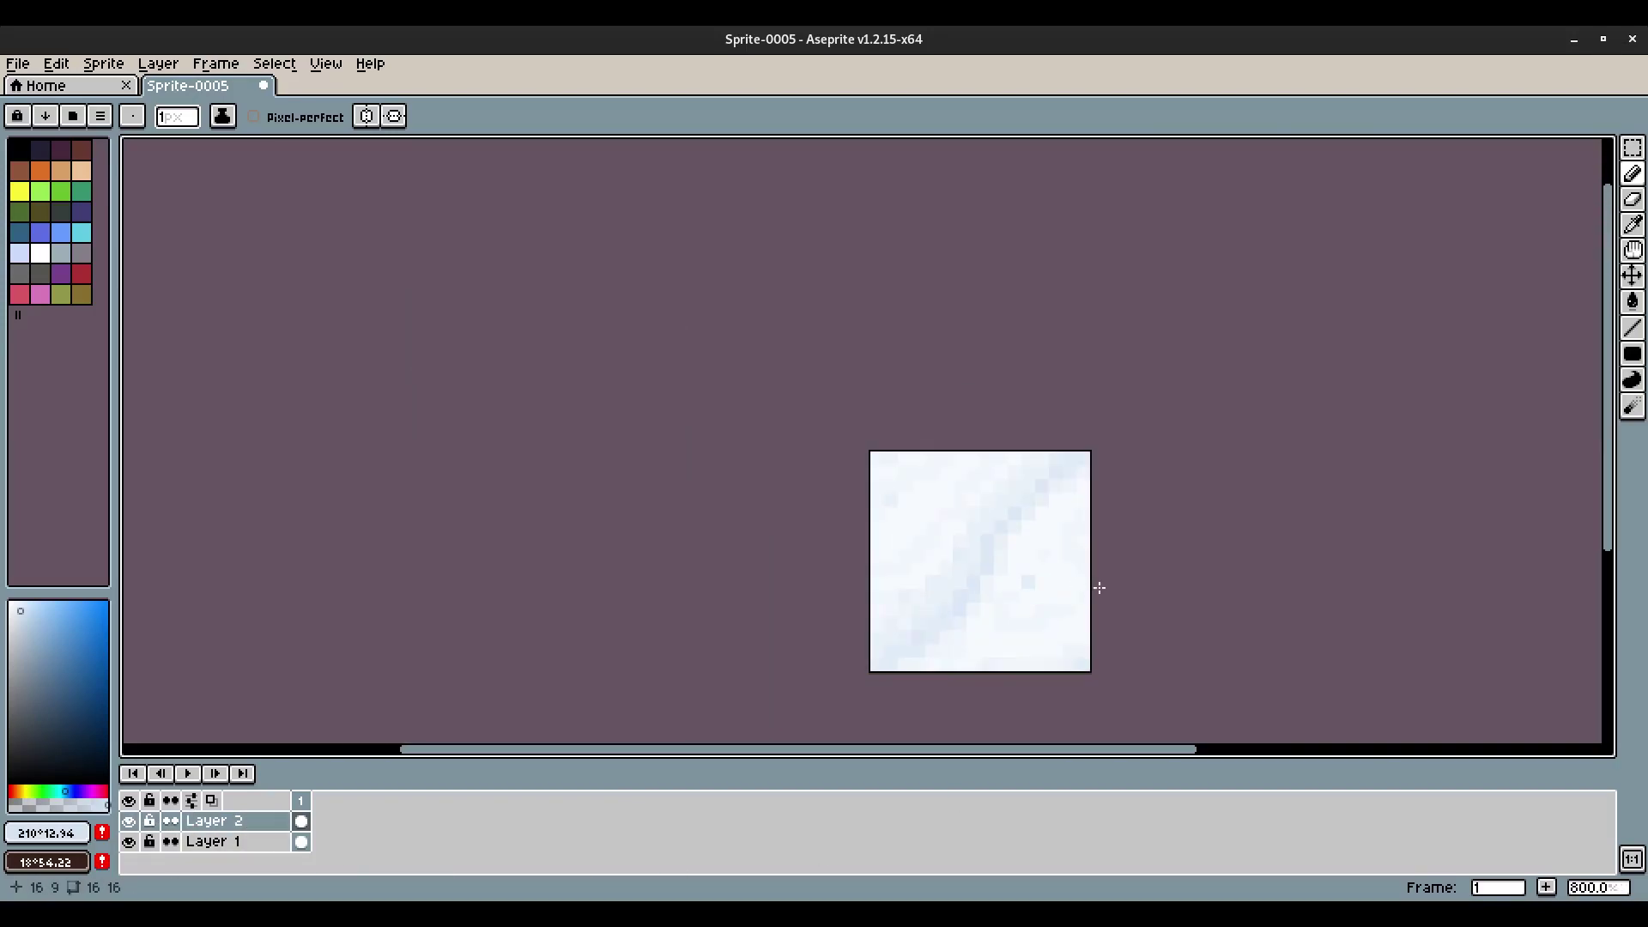
click(326, 64)
mouse_move(361, 173)
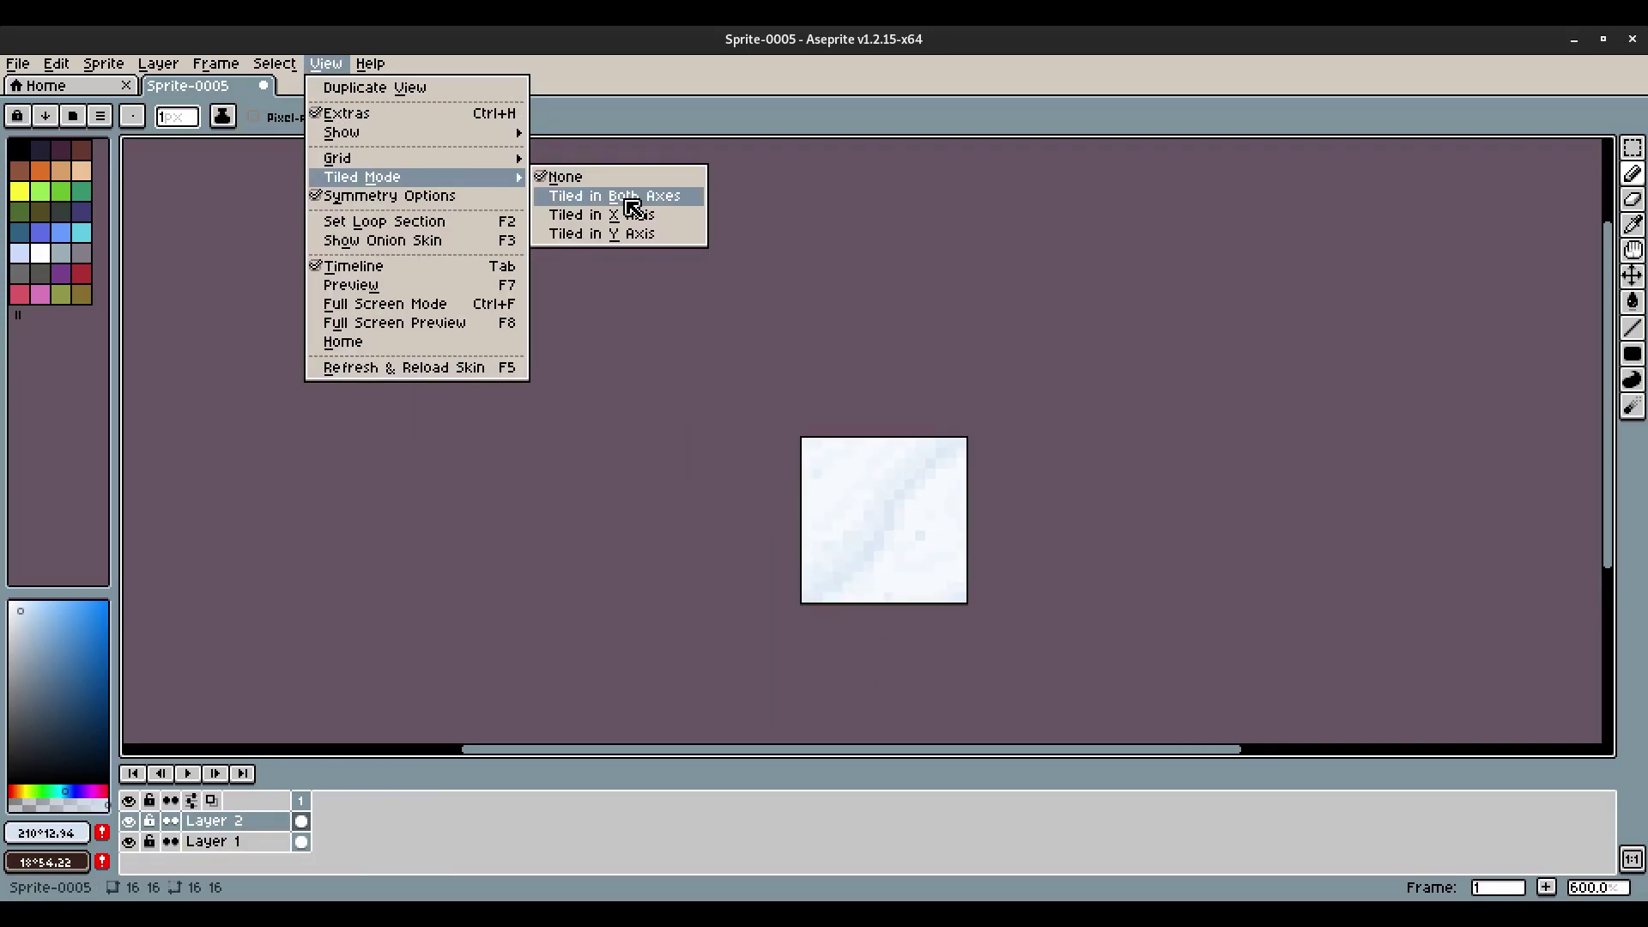
click(633, 199)
scroll(580, 450, down, 1)
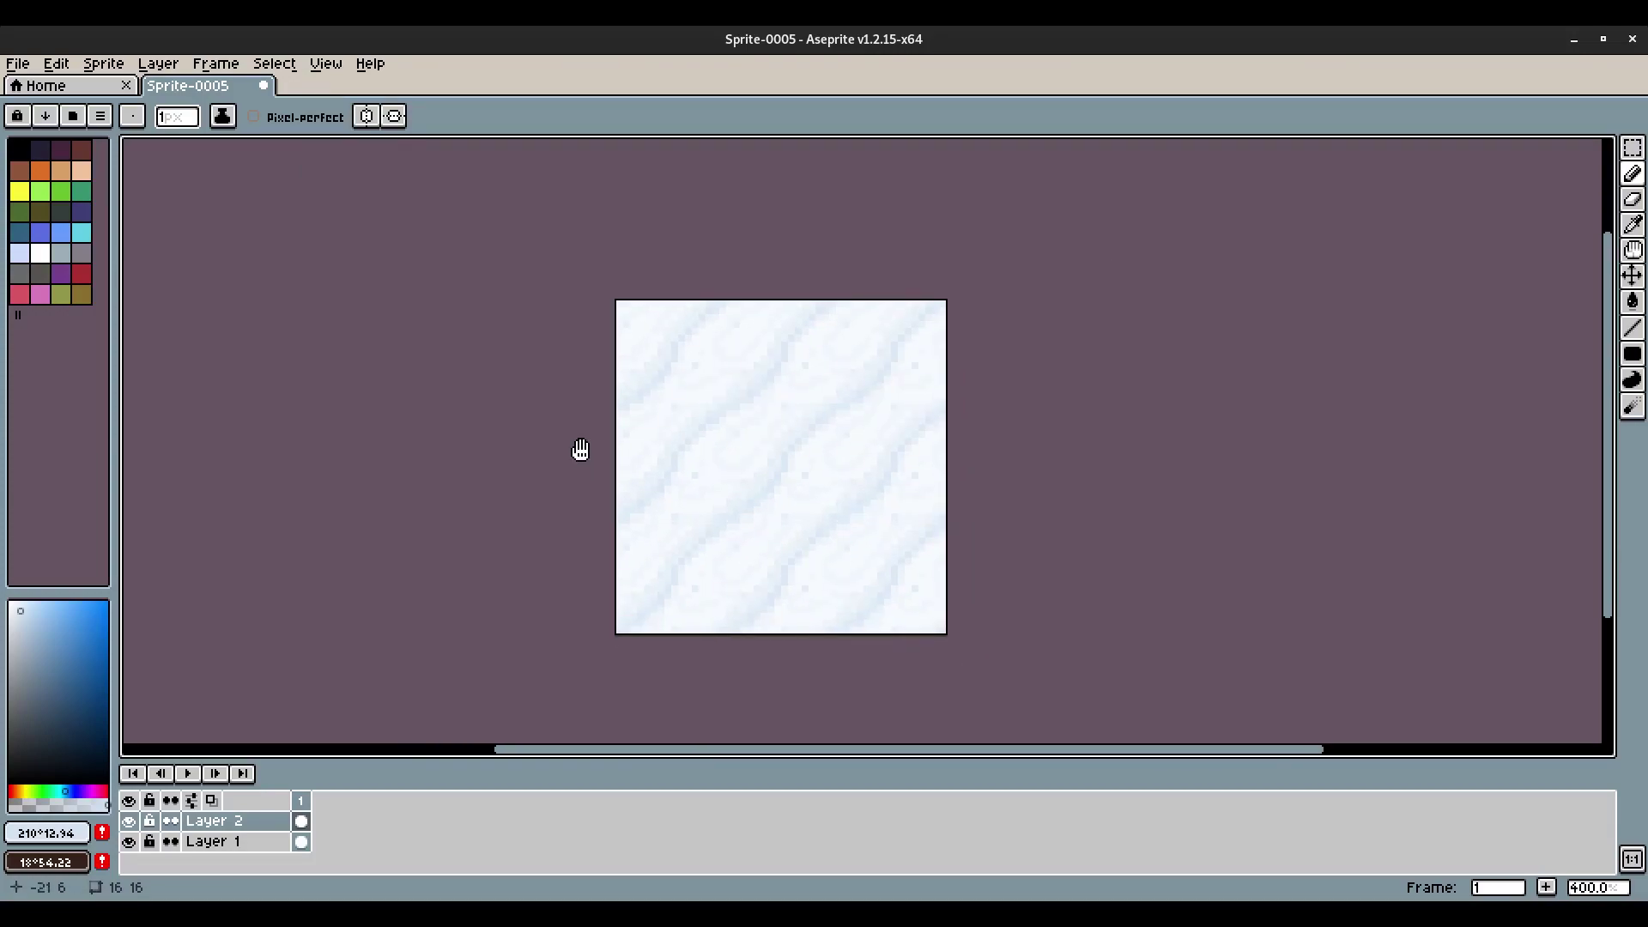
Toggle Layer 2's visibility to compare, then raise its opacity slightly.
click(129, 822)
click(129, 822)
right_click(206, 821)
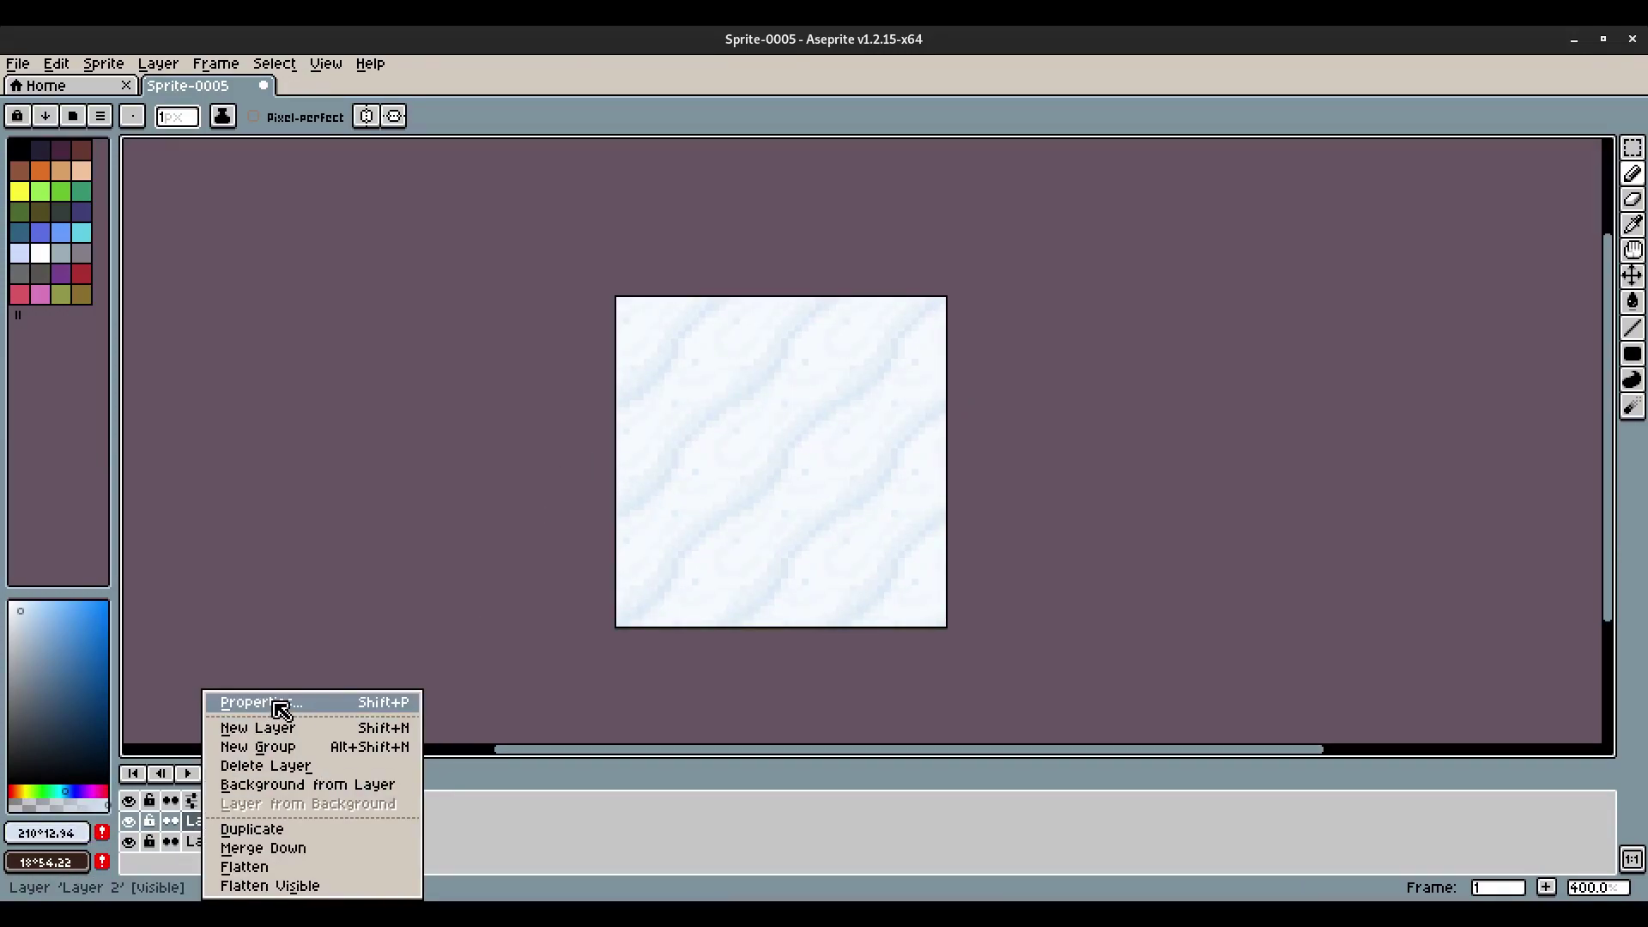
click(276, 707)
drag(861, 520, 784, 522)
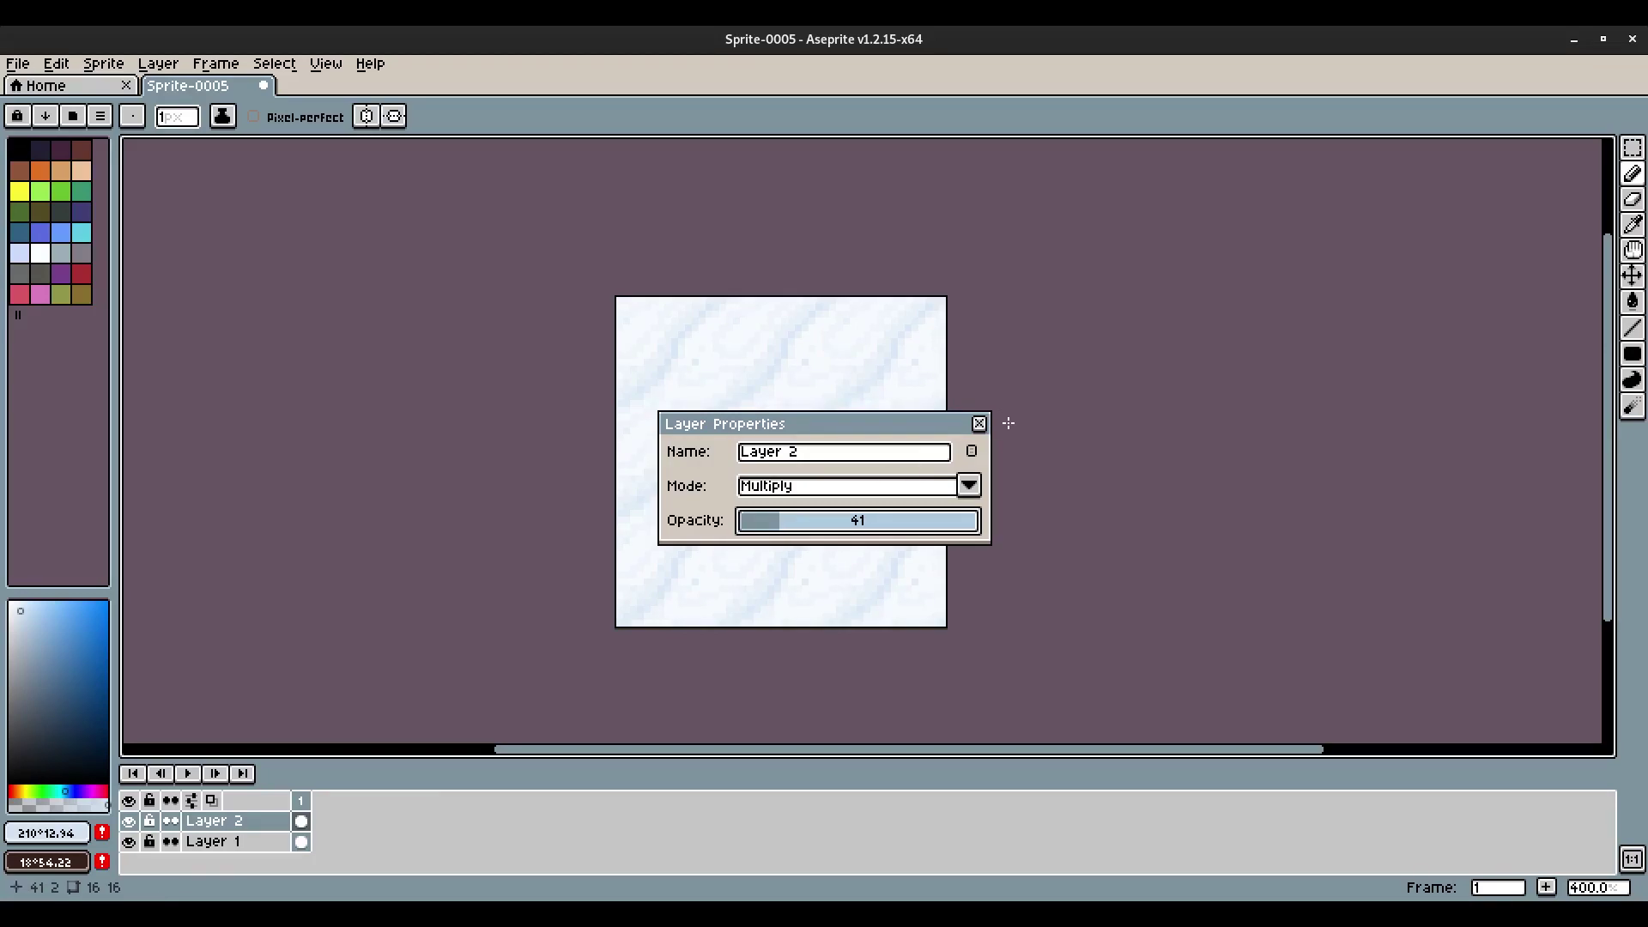
click(978, 423)
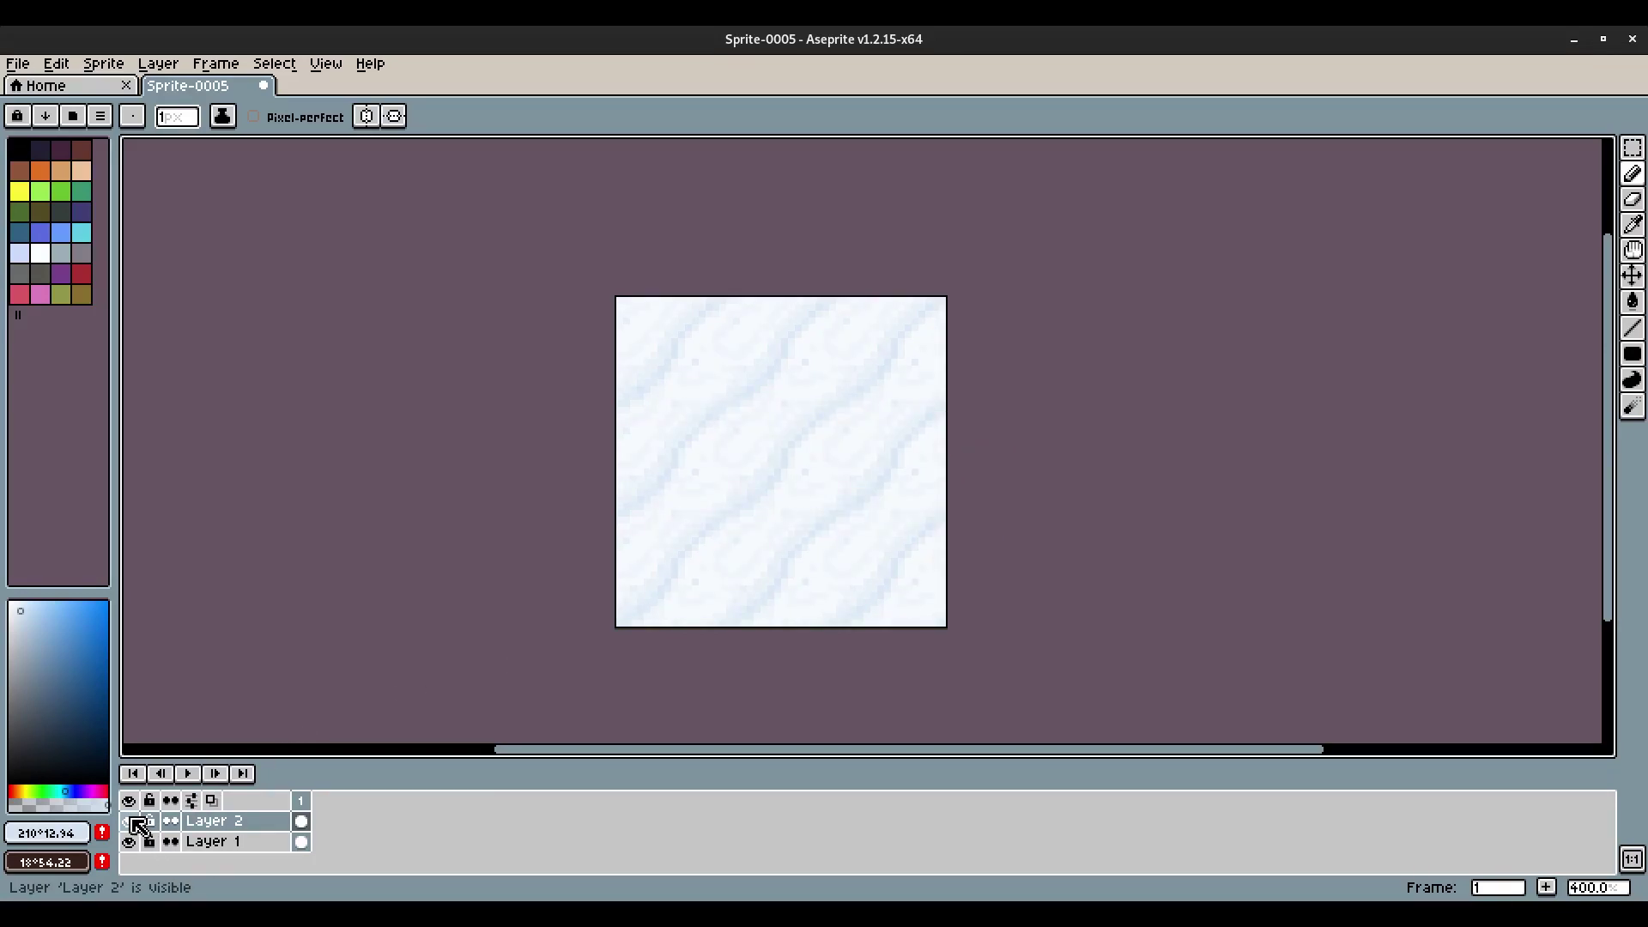
scroll(880, 494, down, 2)
scroll(874, 499, up, 3)
scroll(874, 499, down, 3)
scroll(832, 405, up, 1)
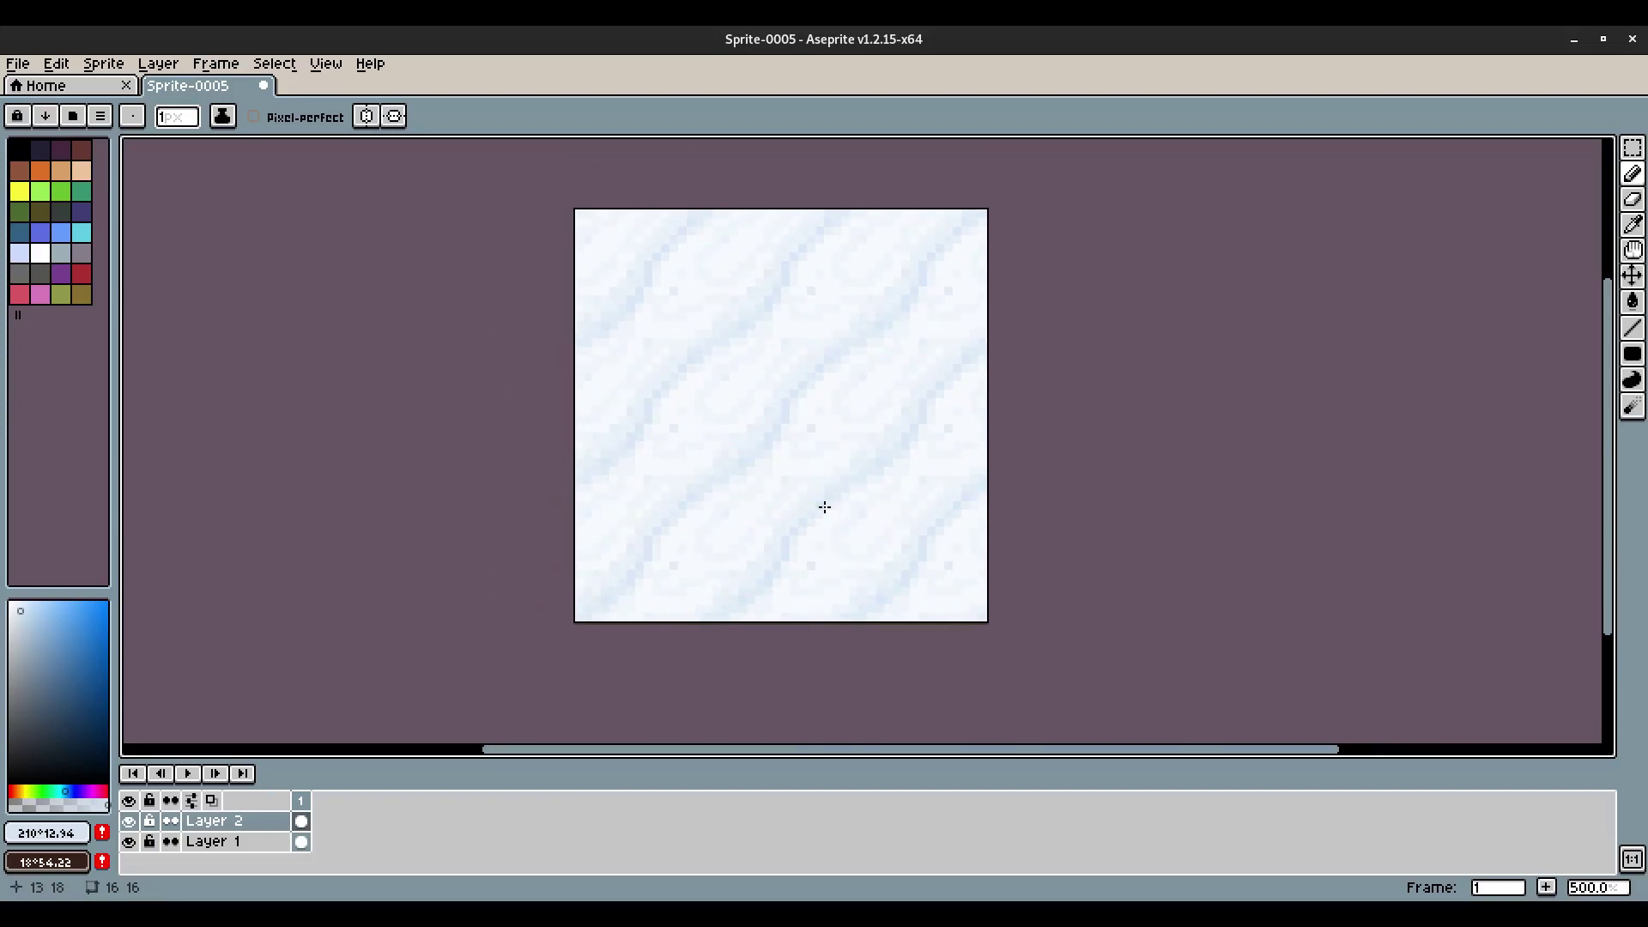
Set Layer 2's opacity to 39 in its properties.
right_click(212, 826)
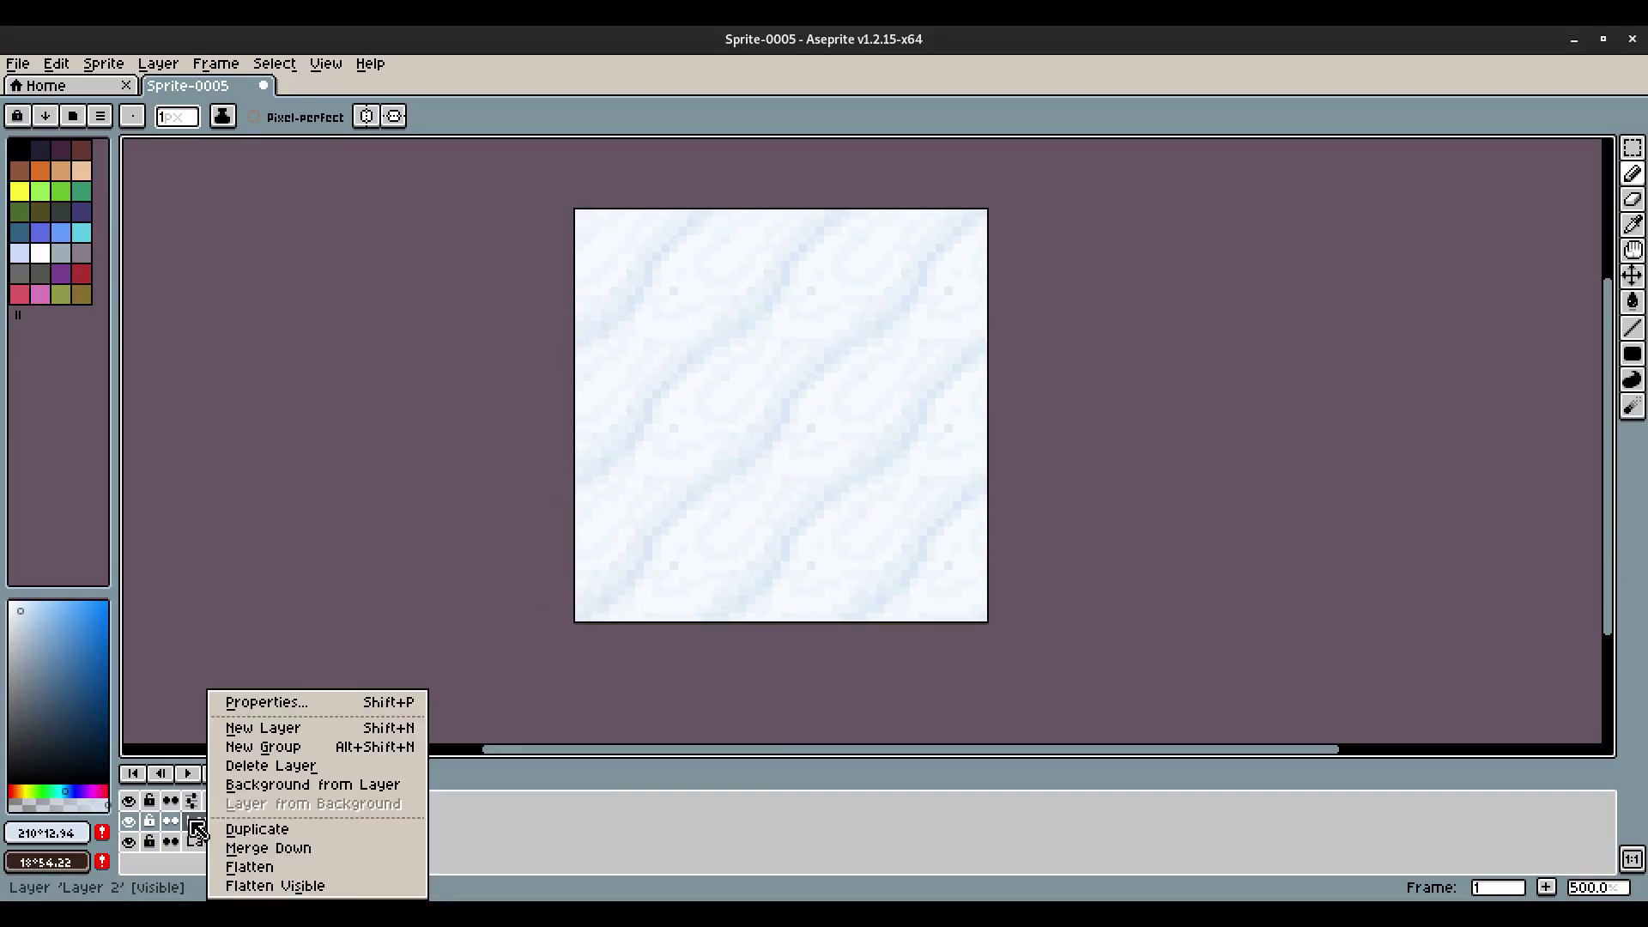
click(275, 700)
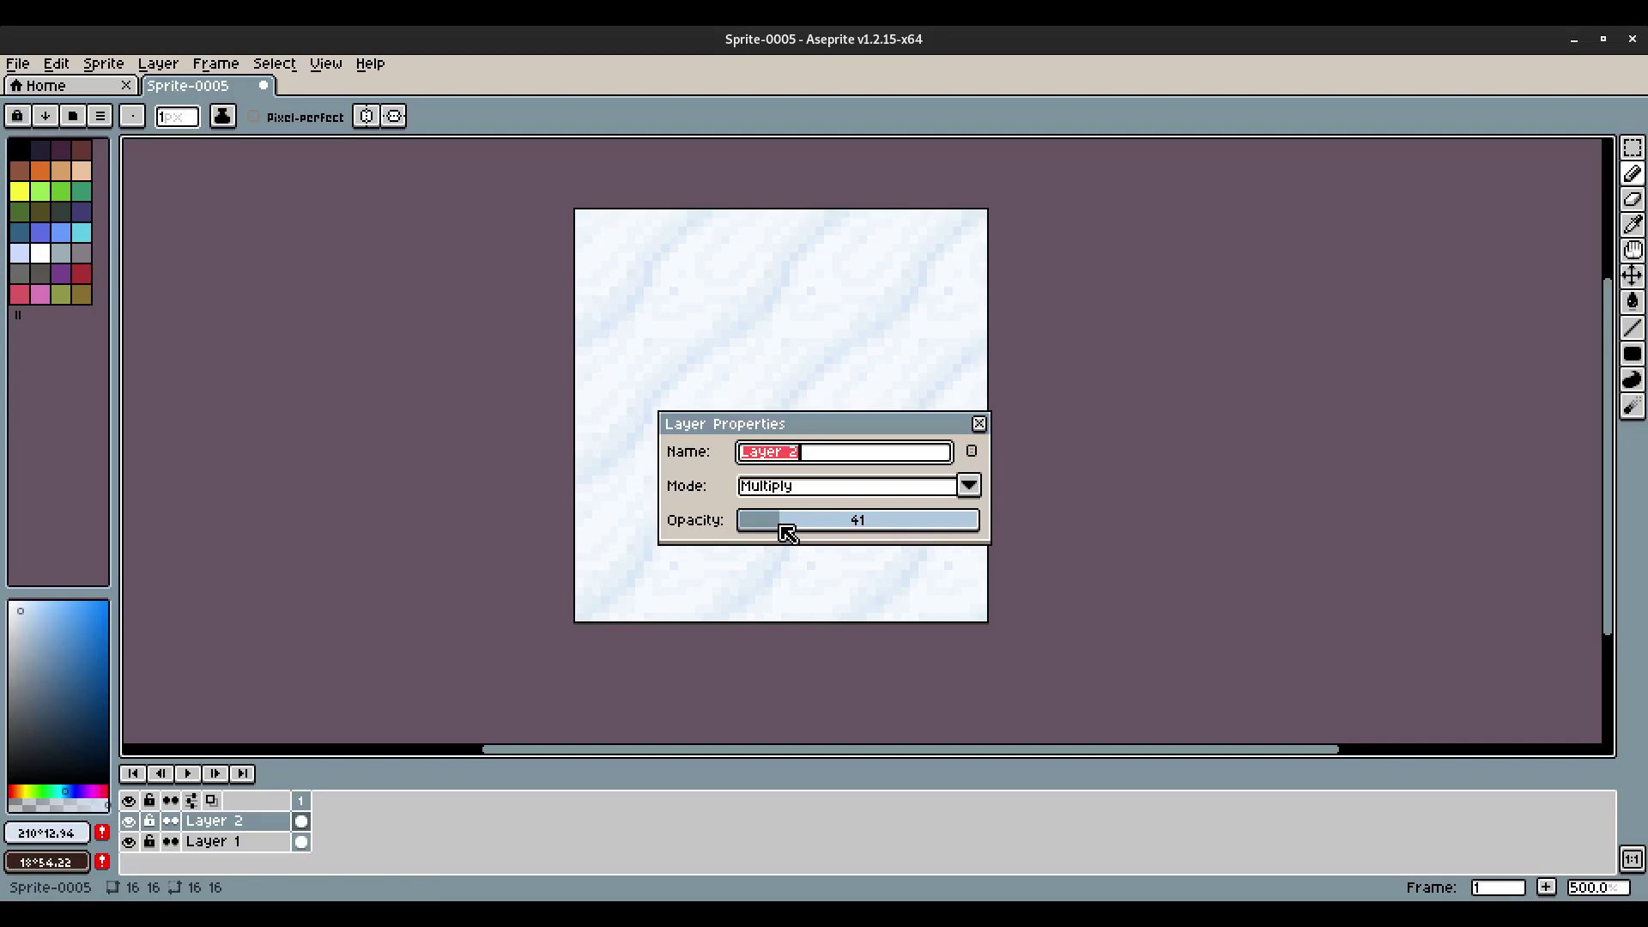
drag(784, 527, 788, 533)
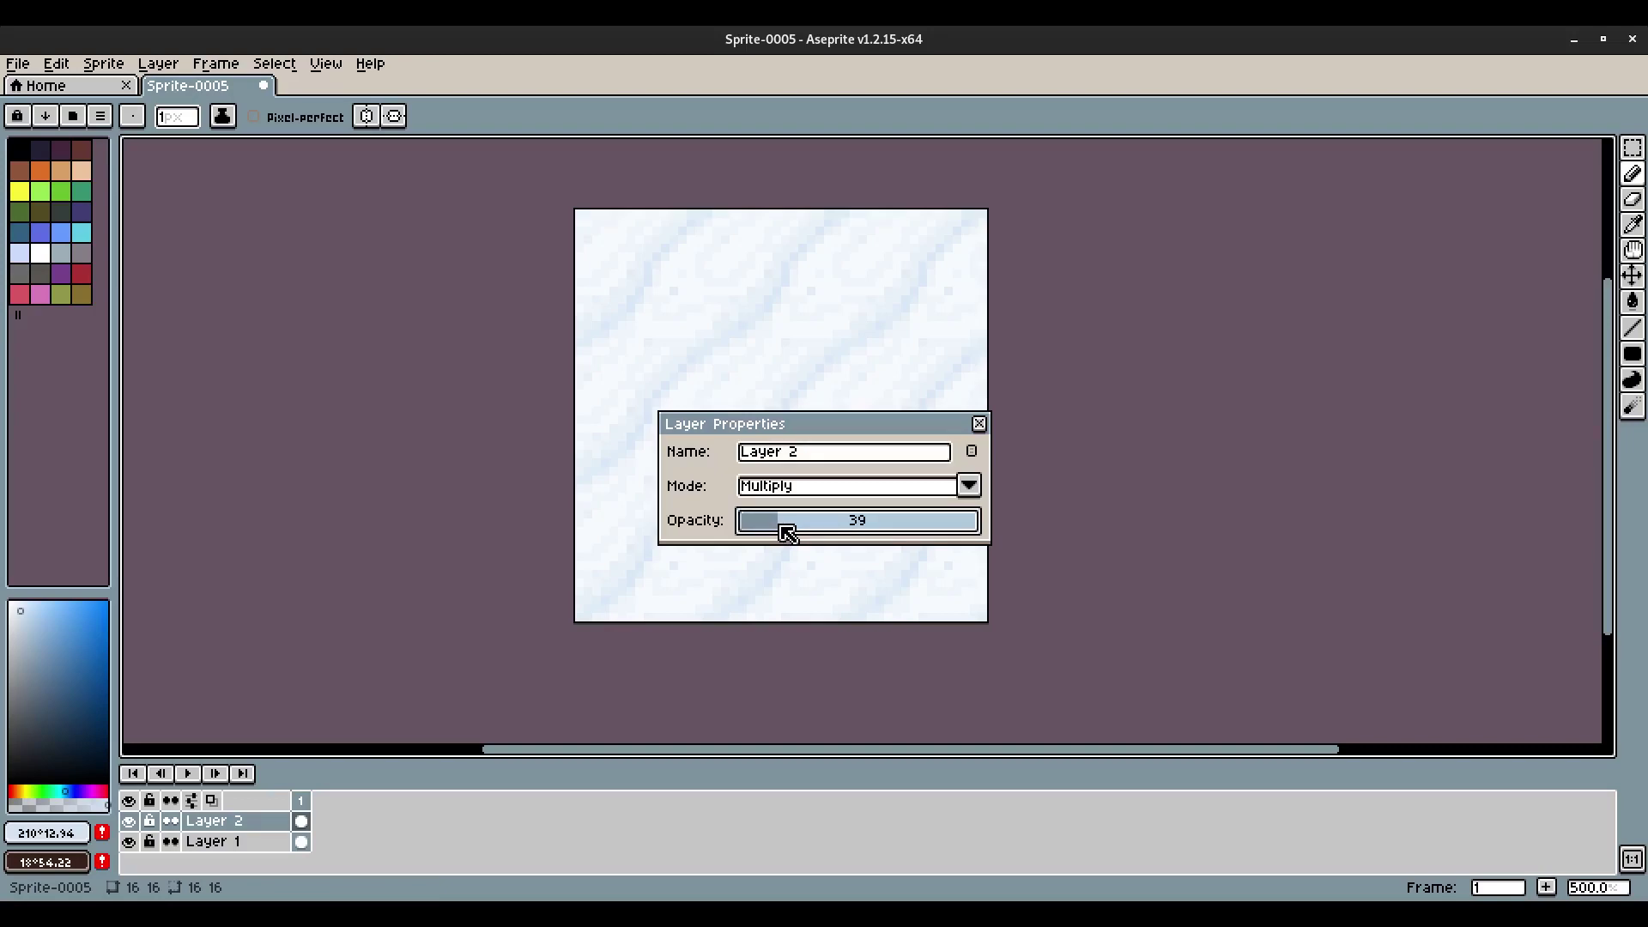
click(979, 424)
scroll(1042, 401, up, 1)
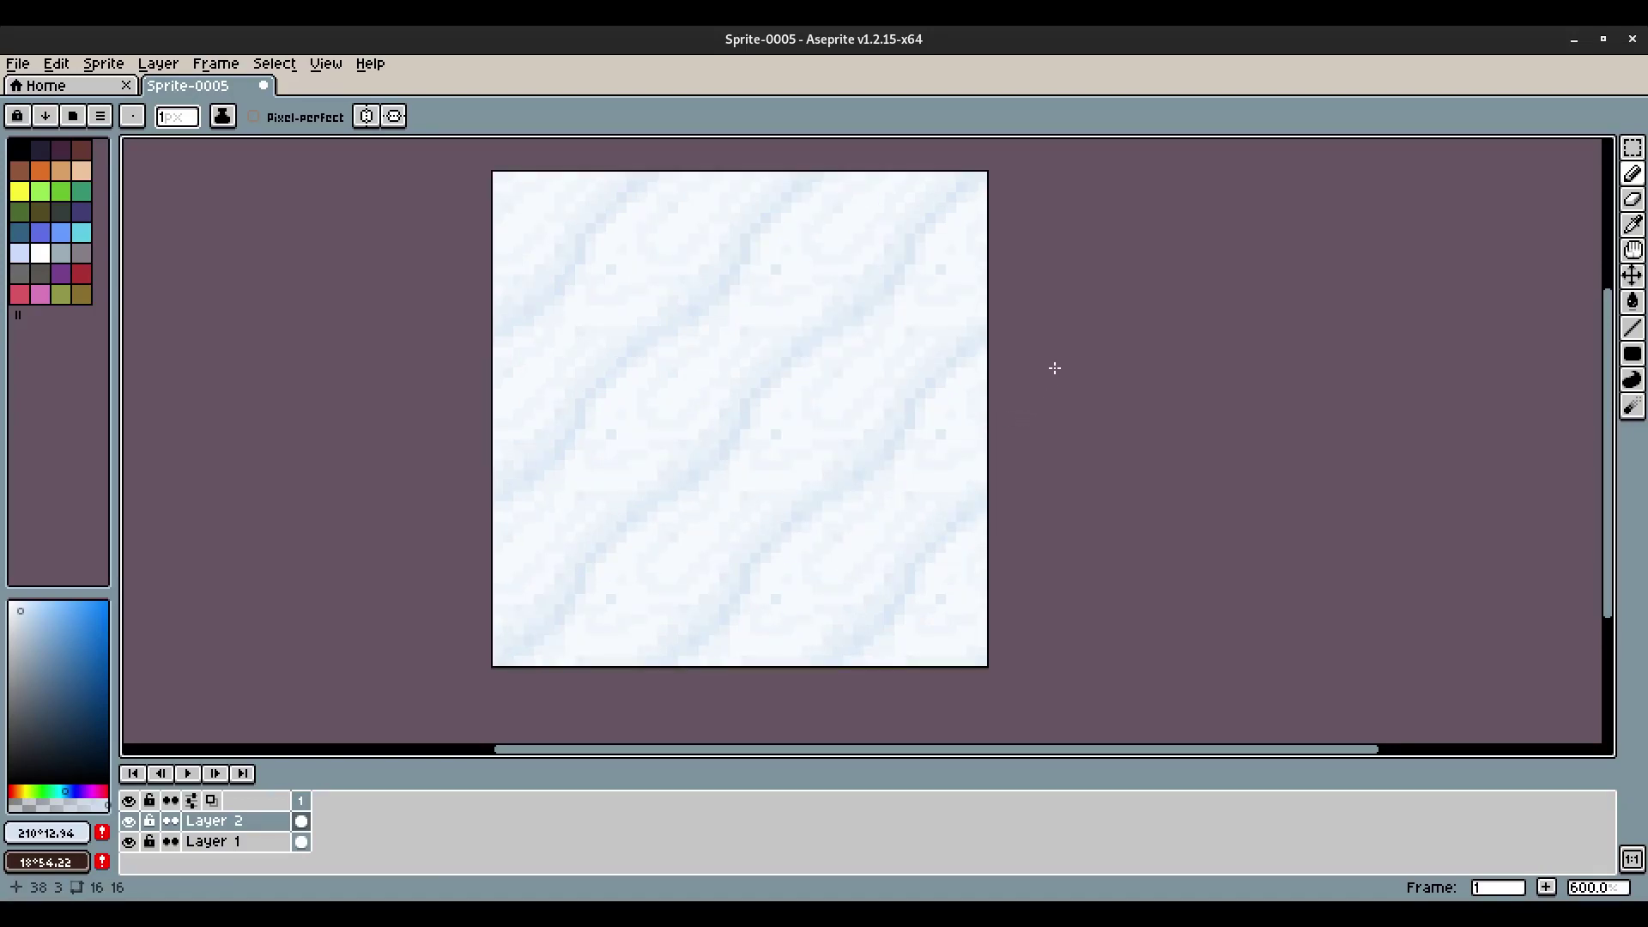
Hide the timeline and pan to frame the snow tile in the larger canvas.
drag(1055, 367, 1057, 388)
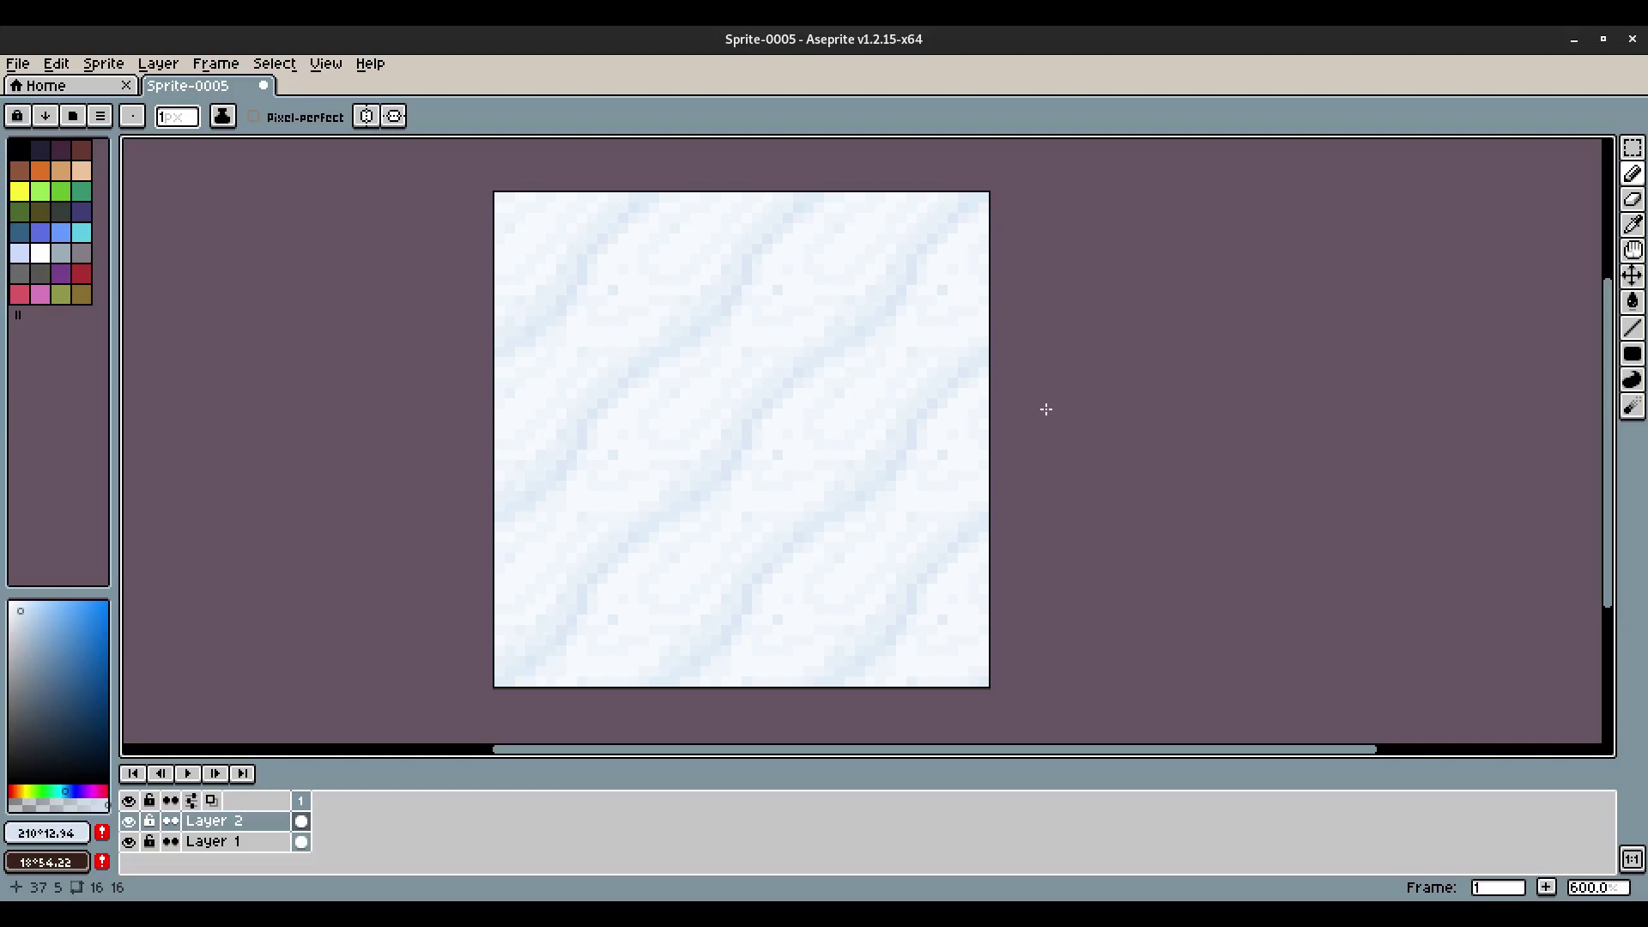
key(Tab)
drag(1046, 409, 1059, 443)
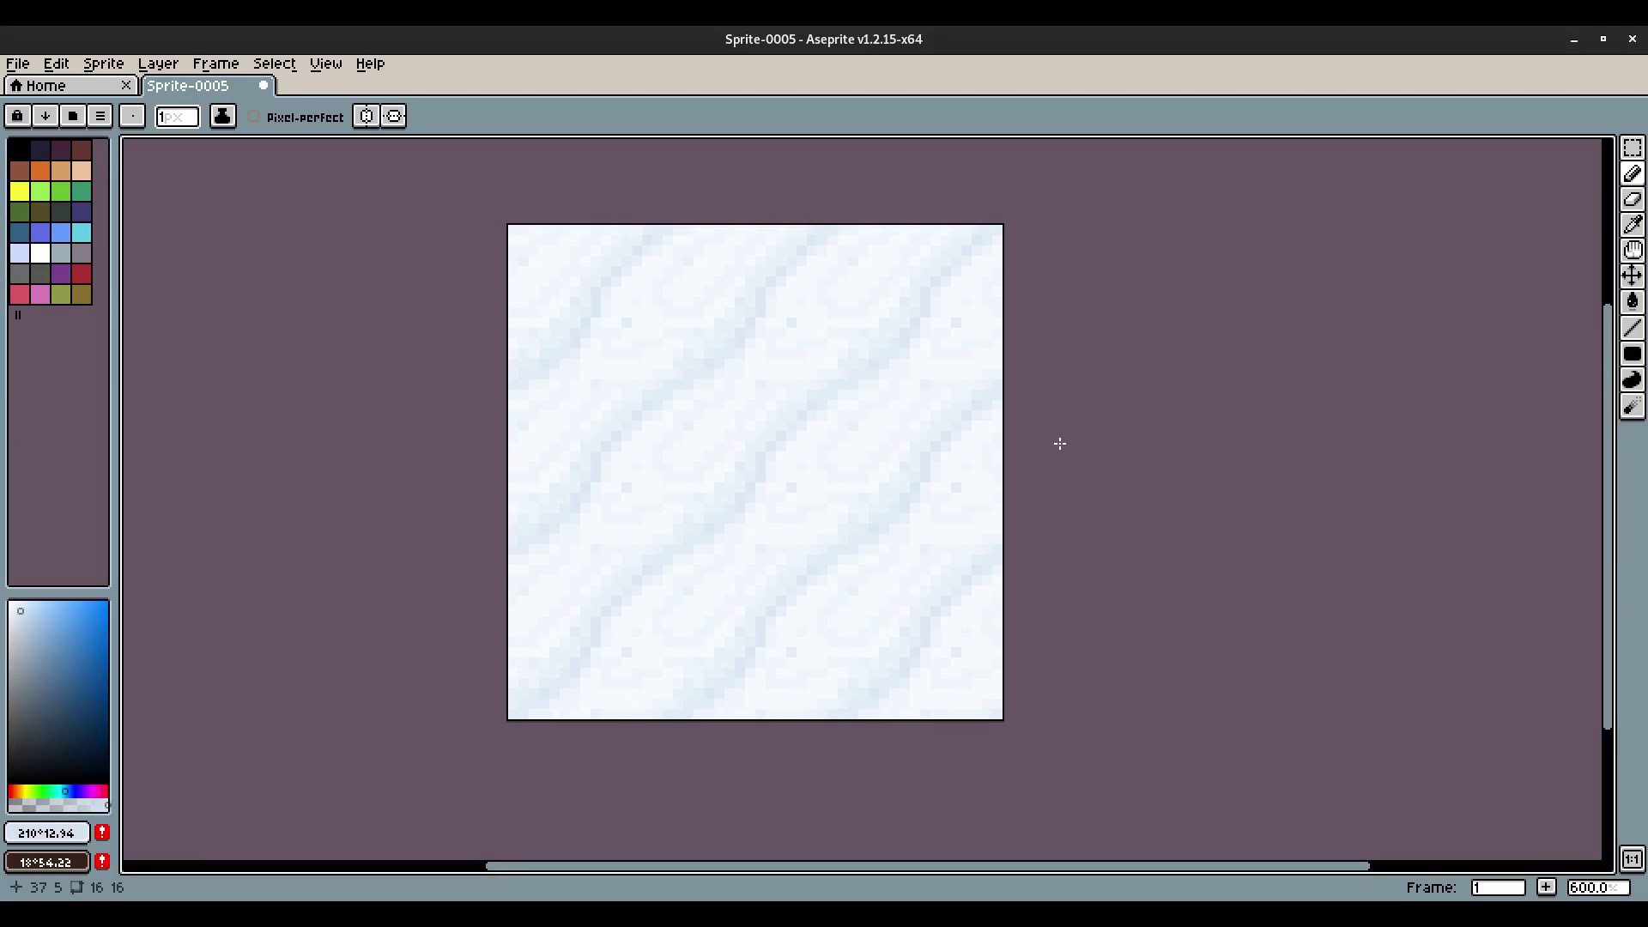